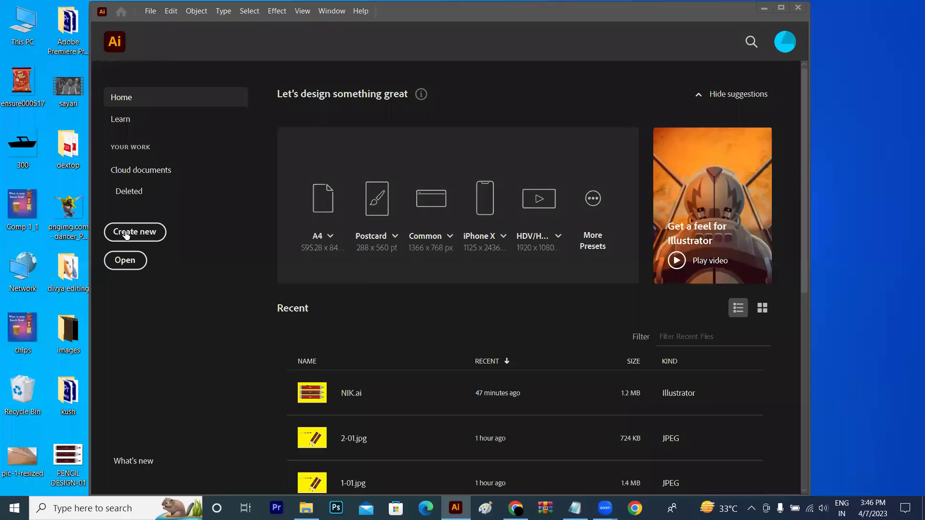
# - Pick the A4 landscape preset (841.89 × 595.28 pt), then bring up the ILLUSTRATOR FIRST CLASS video
pyautogui.click(127, 233)
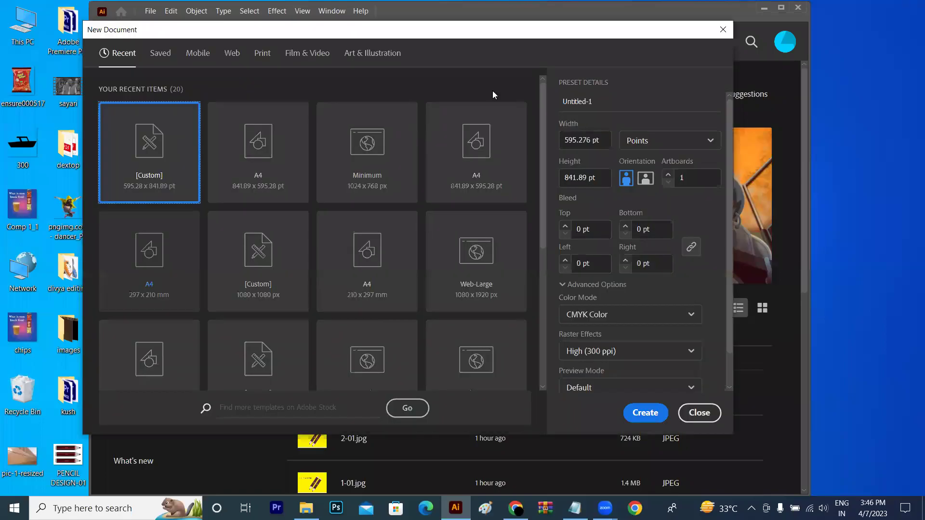
pyautogui.click(478, 178)
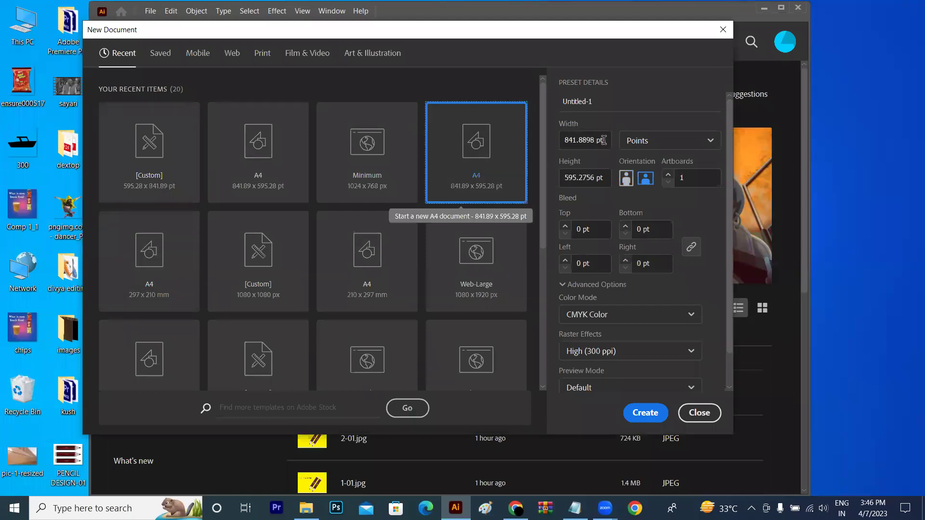
pyautogui.press('Tab')
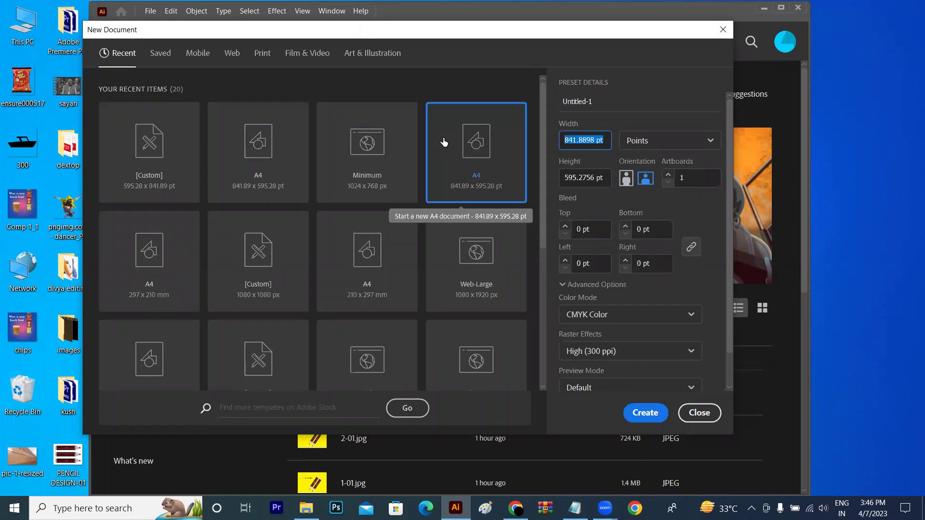
pyautogui.click(512, 504)
pyautogui.click(337, 12)
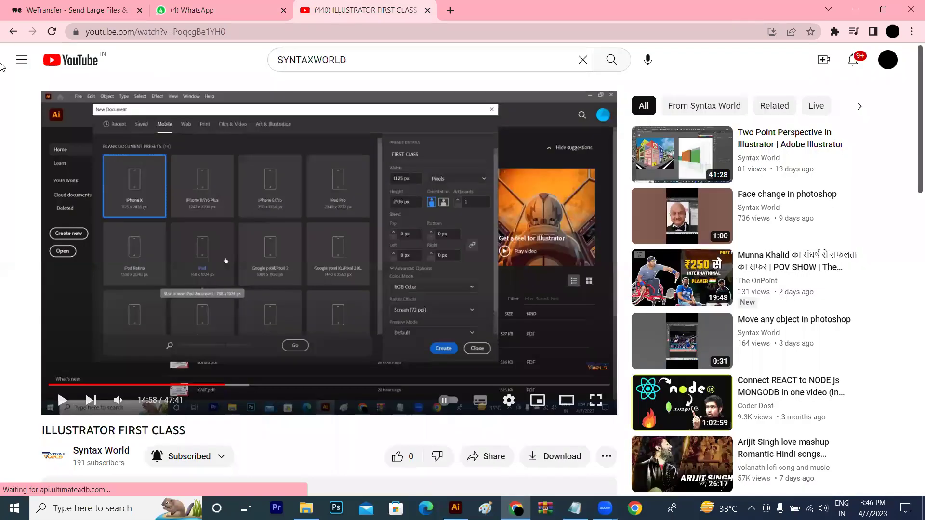
# - Open the Syntax World channel's Videos tab and scroll down through its uploads
pyautogui.click(103, 454)
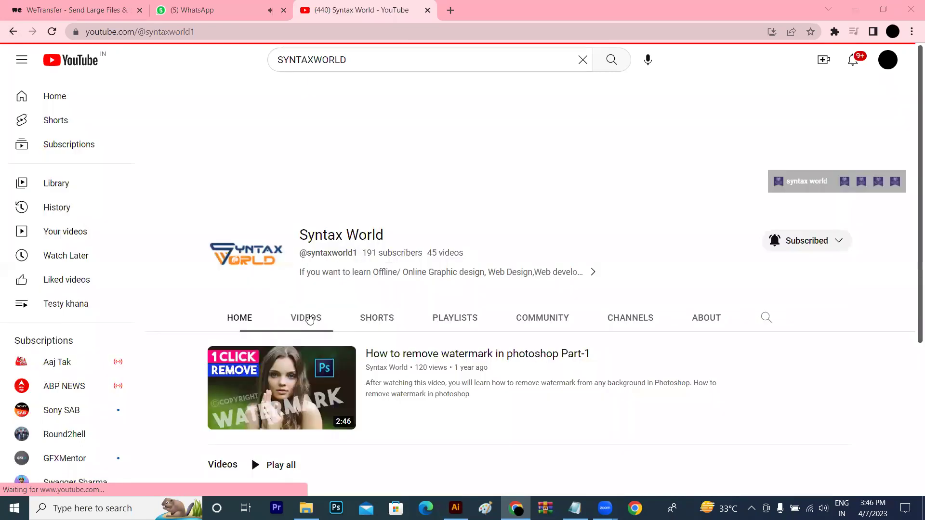
pyautogui.click(309, 320)
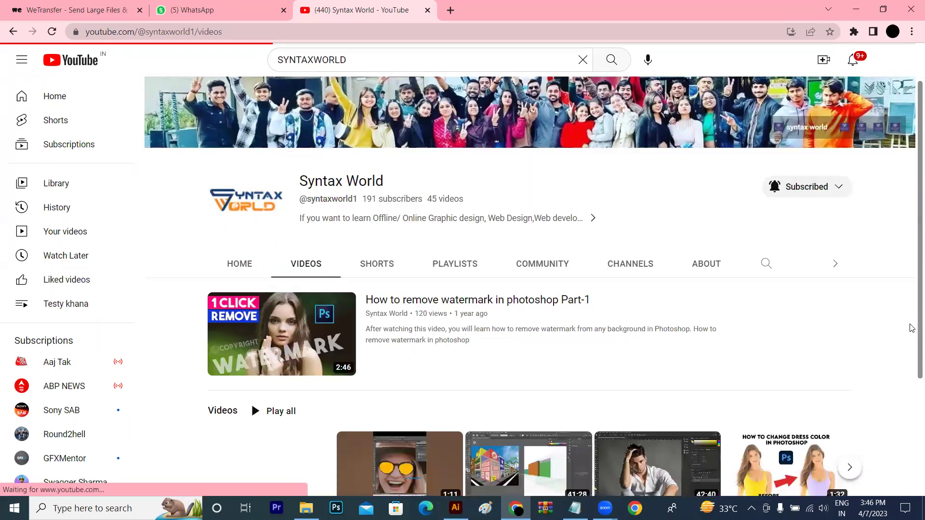
pyautogui.scroll(-5, 910, 320)
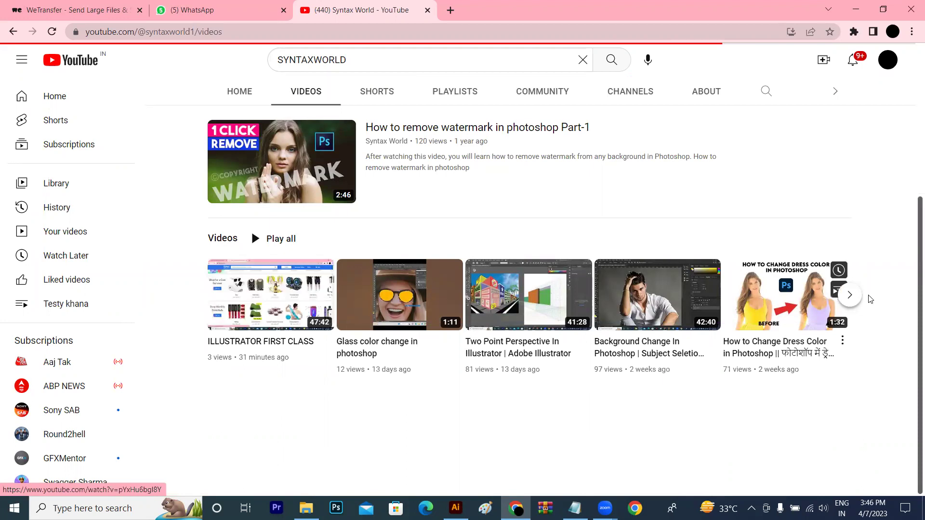
pyautogui.scroll(-6, 912, 253)
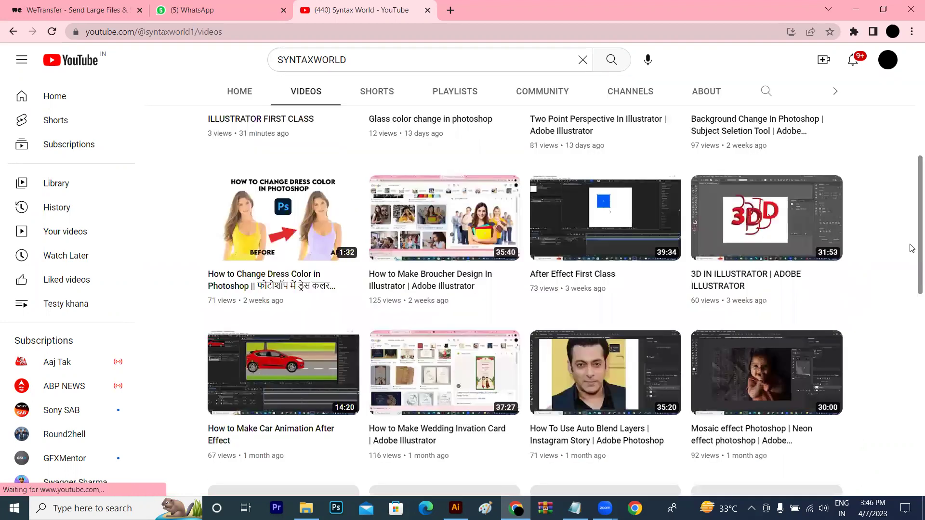
pyautogui.scroll(-2, 912, 245)
pyautogui.scroll(-1, 912, 241)
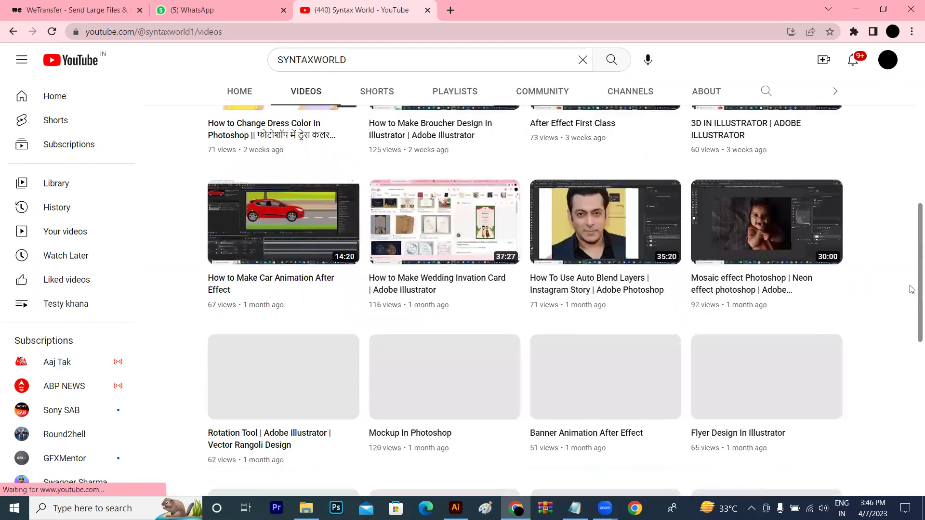
pyautogui.scroll(-2, 912, 289)
pyautogui.scroll(-1, 912, 309)
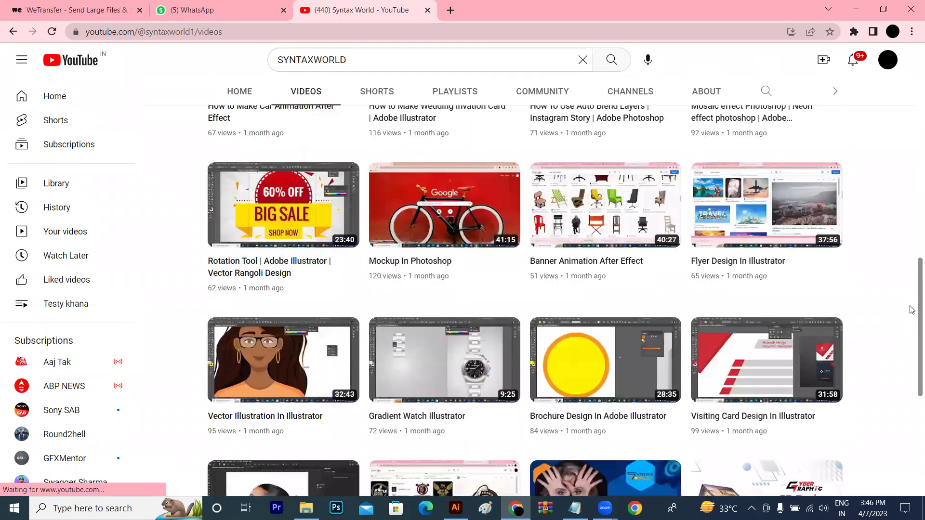
pyautogui.scroll(-1, 912, 366)
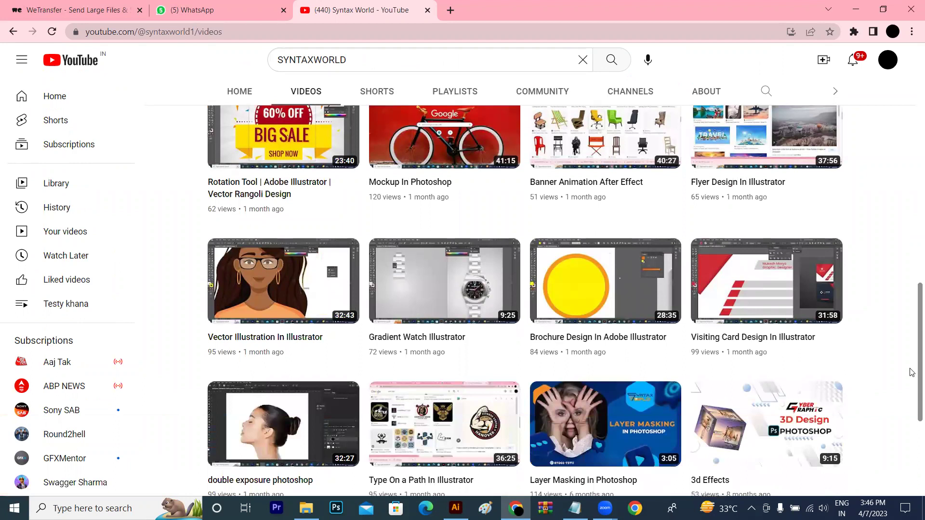
pyautogui.scroll(-3, 912, 372)
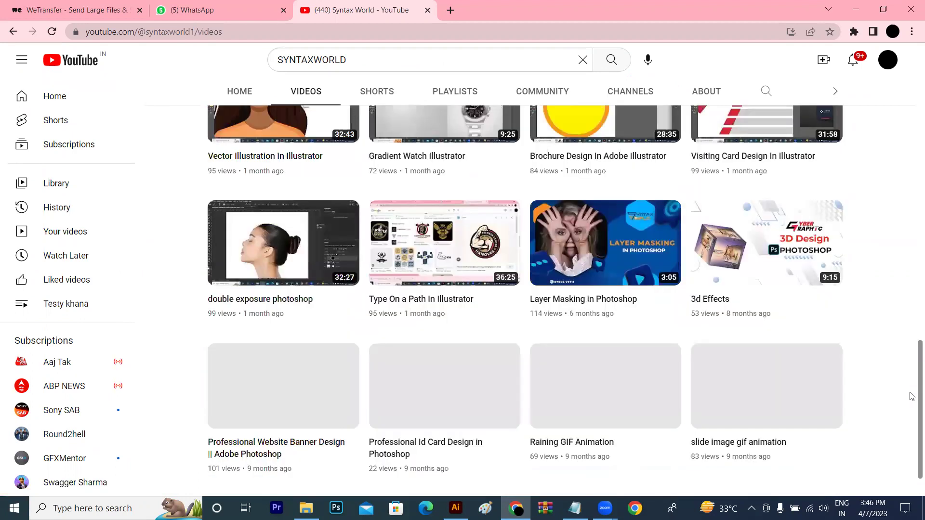
# - Scroll back and forth through the Syntax World uploads, ending at the top
pyautogui.scroll(5, 912, 308)
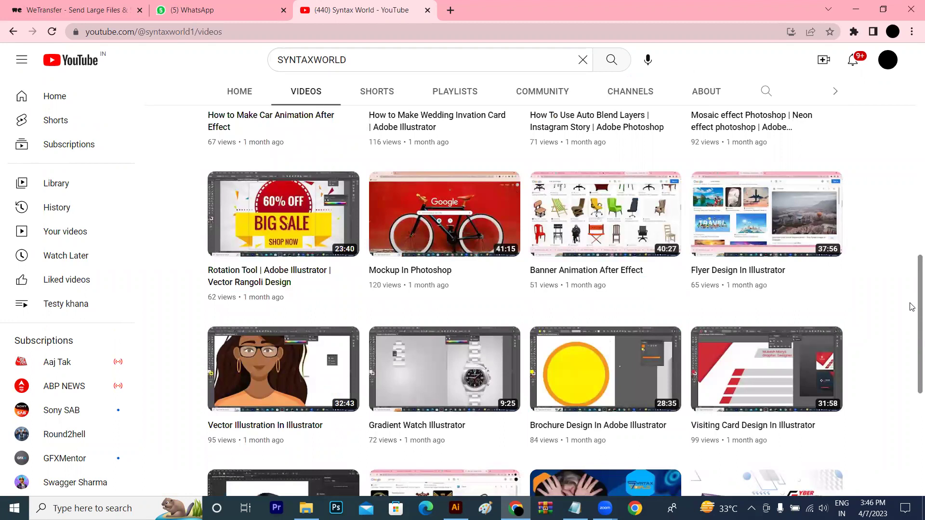
pyautogui.scroll(1, 912, 296)
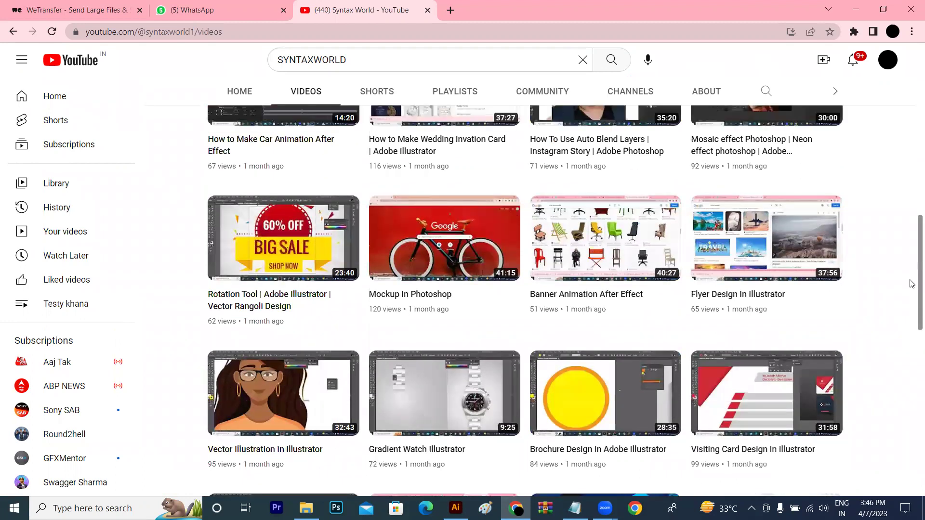
pyautogui.scroll(2, 912, 283)
pyautogui.scroll(1, 911, 270)
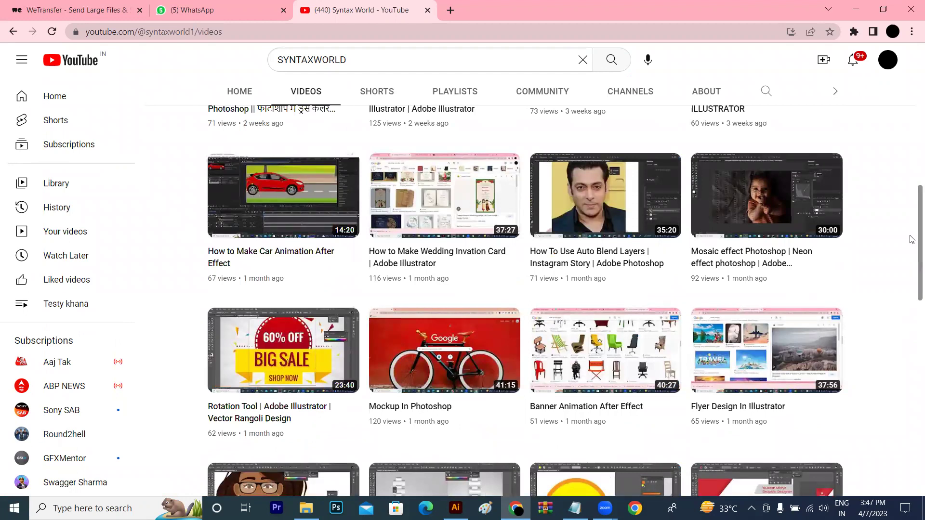
pyautogui.scroll(-1, 911, 241)
pyautogui.scroll(-3, 912, 282)
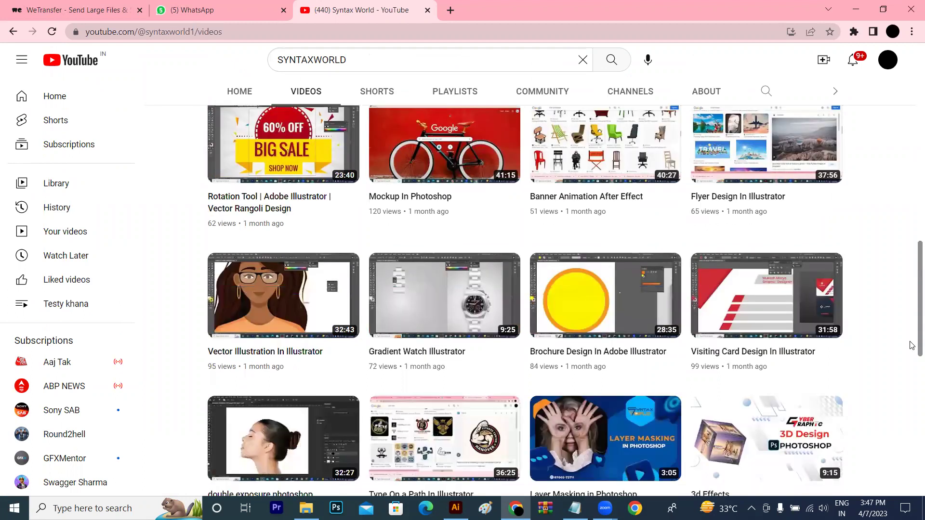
pyautogui.scroll(-5, 911, 357)
pyautogui.scroll(-1, 911, 371)
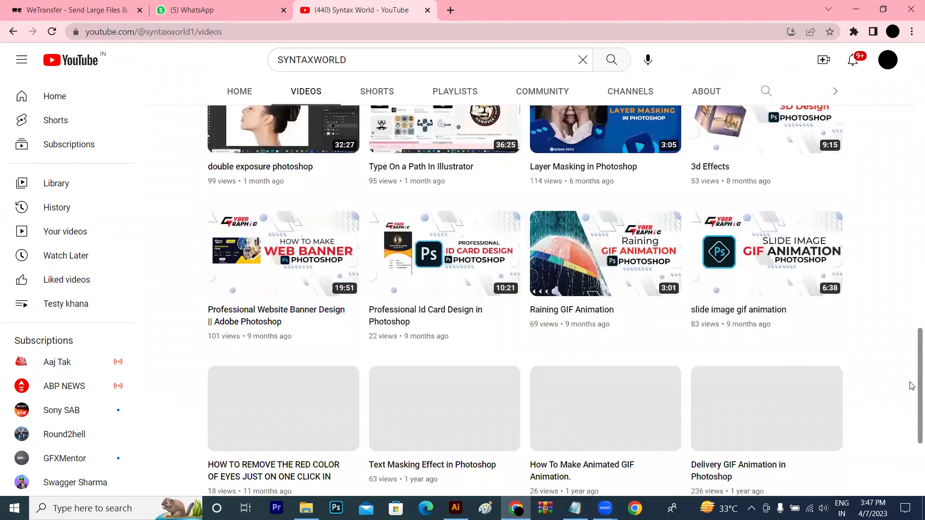
pyautogui.scroll(-2, 911, 393)
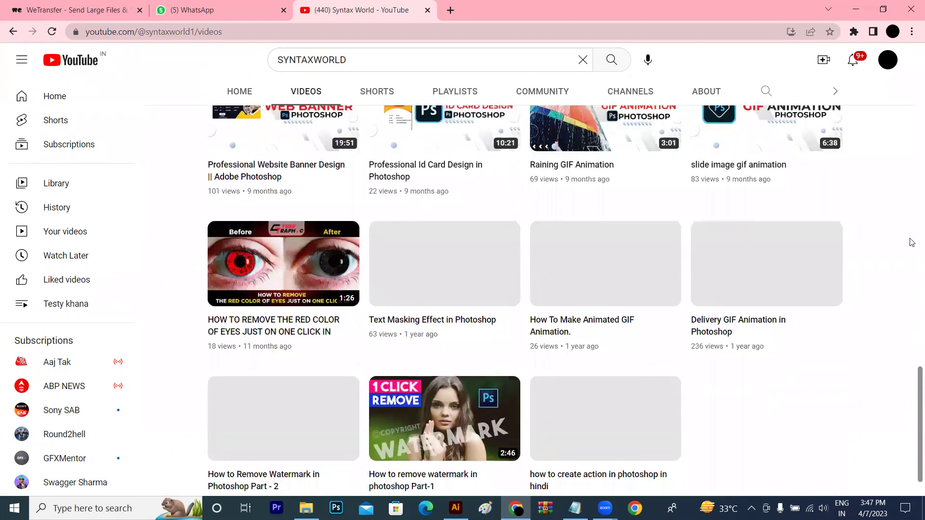
pyautogui.click(912, 214)
pyautogui.scroll(6, 911, 164)
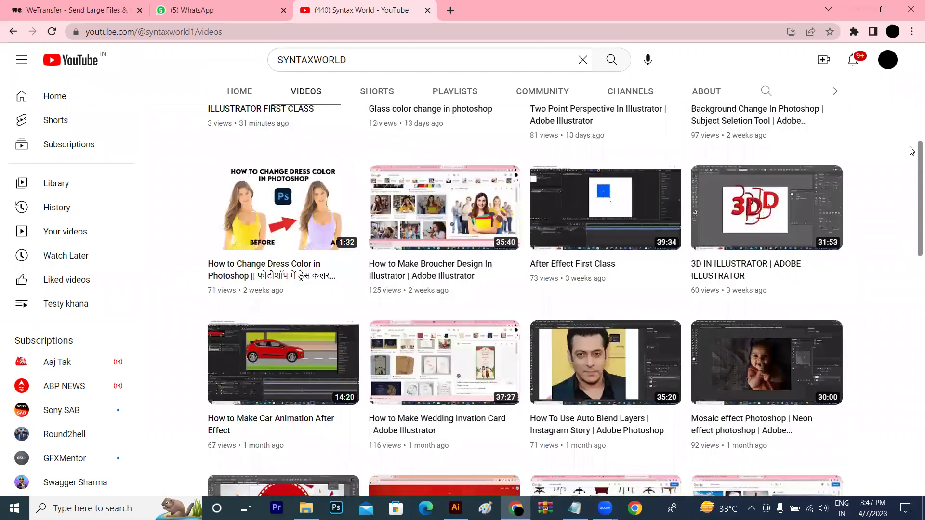
pyautogui.scroll(3, 911, 151)
pyautogui.scroll(3, 912, 151)
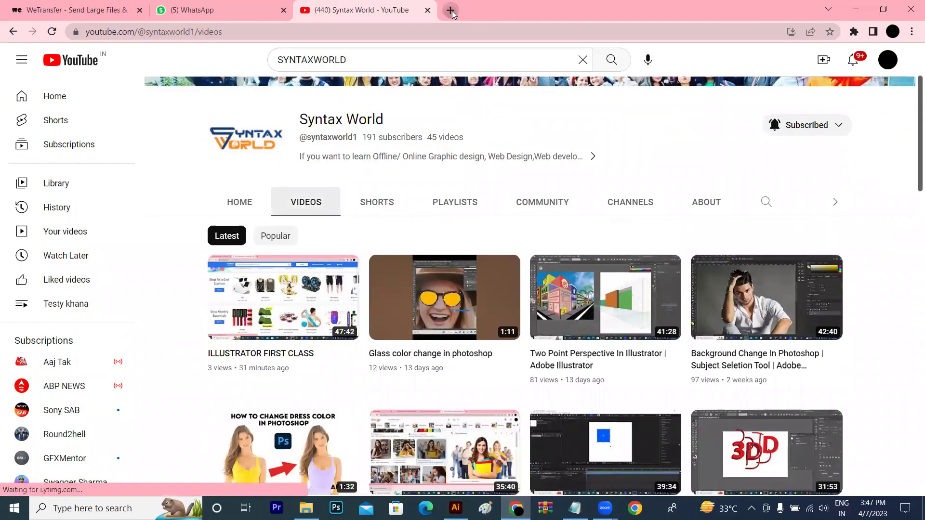
pyautogui.click(451, 11)
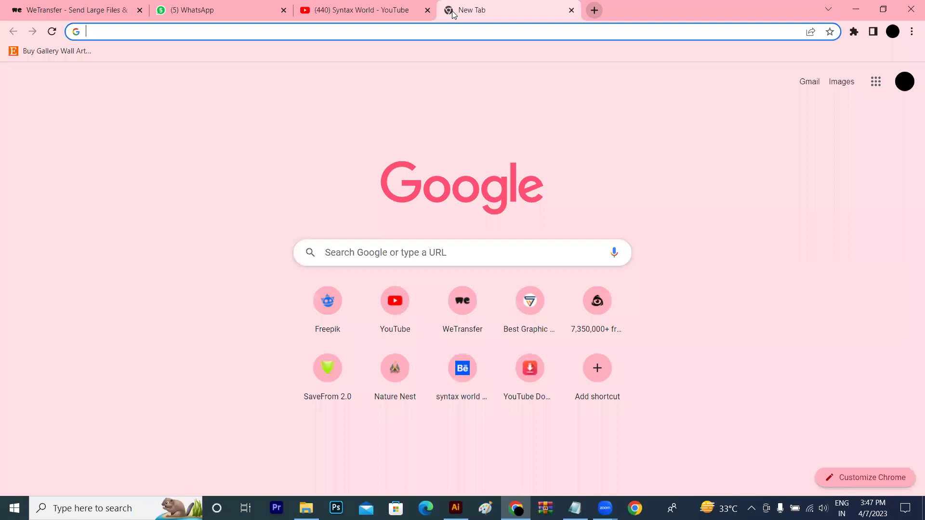
# - Search Google for 'RESTAURENT MENU CAD' and show the image results
pyautogui.write('RES')
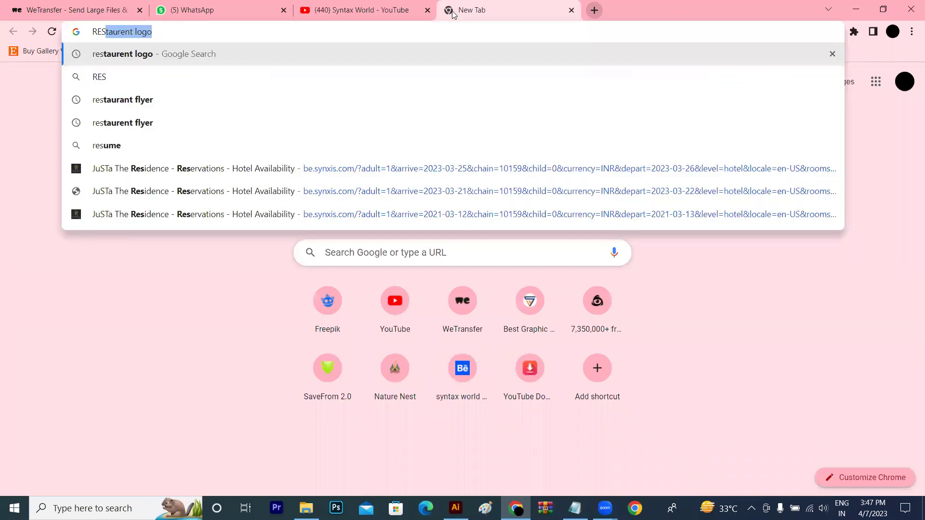
pyautogui.write('TAURENT ')
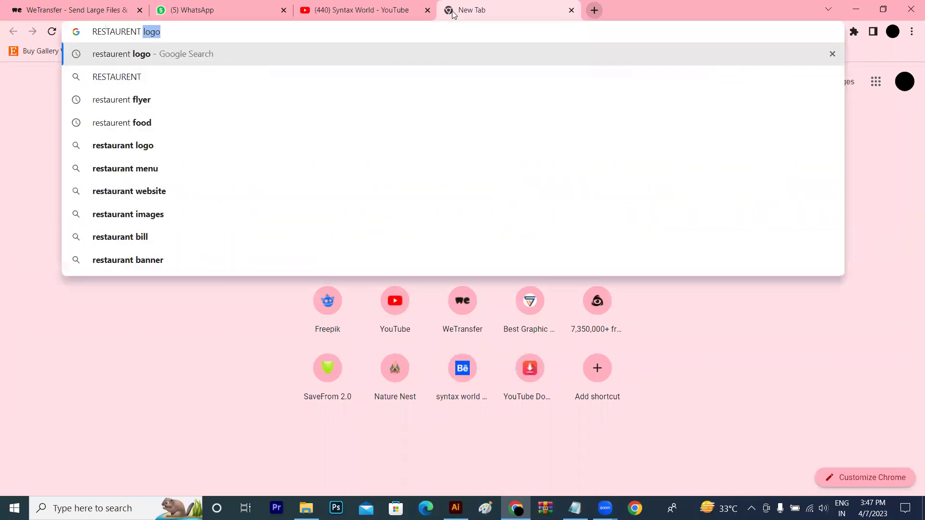
pyautogui.write('MENU ')
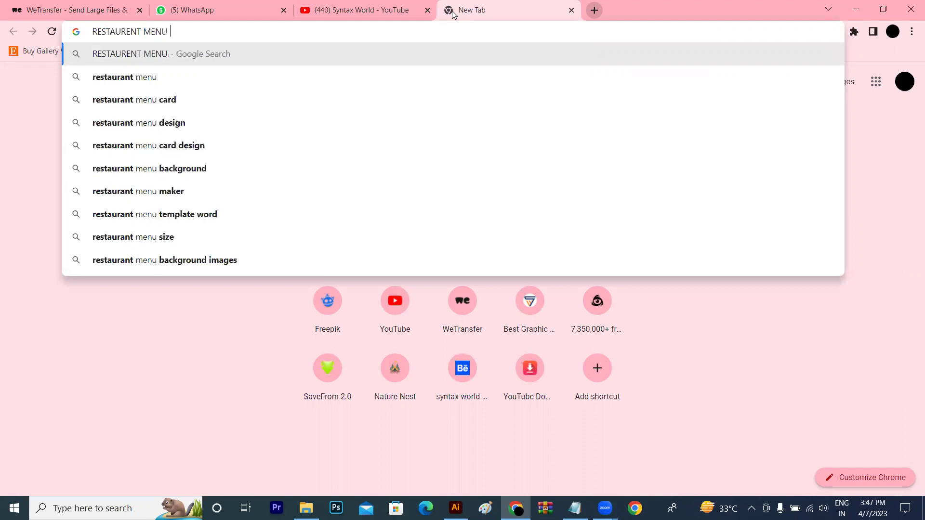
pyautogui.write('CAD')
pyautogui.press('Return')
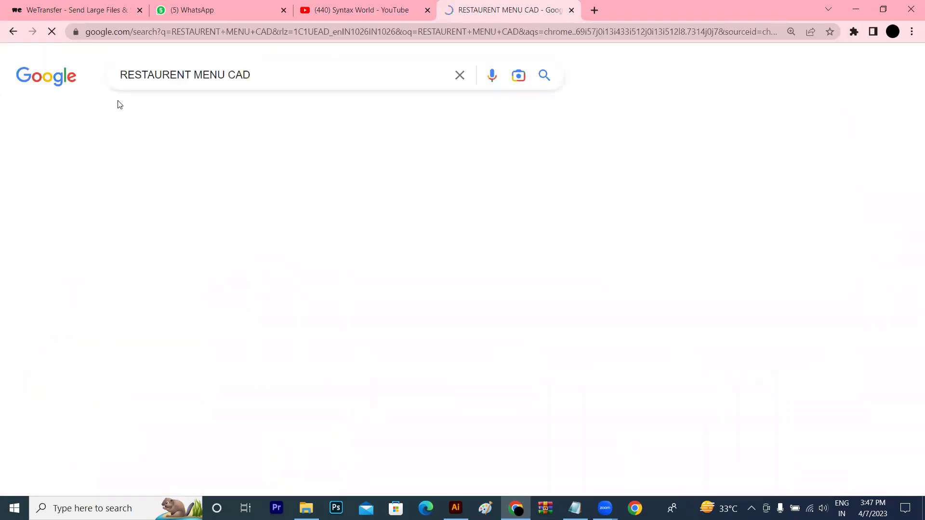
pyautogui.click(176, 121)
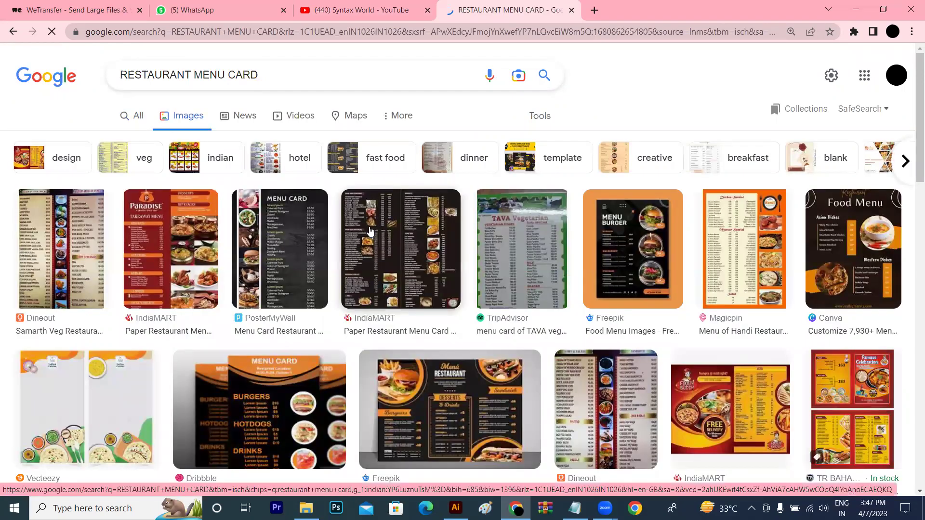
# - Preview the Foody Buddy, Freepik, A3 template and IndiaMART menu card images
pyautogui.click(687, 405)
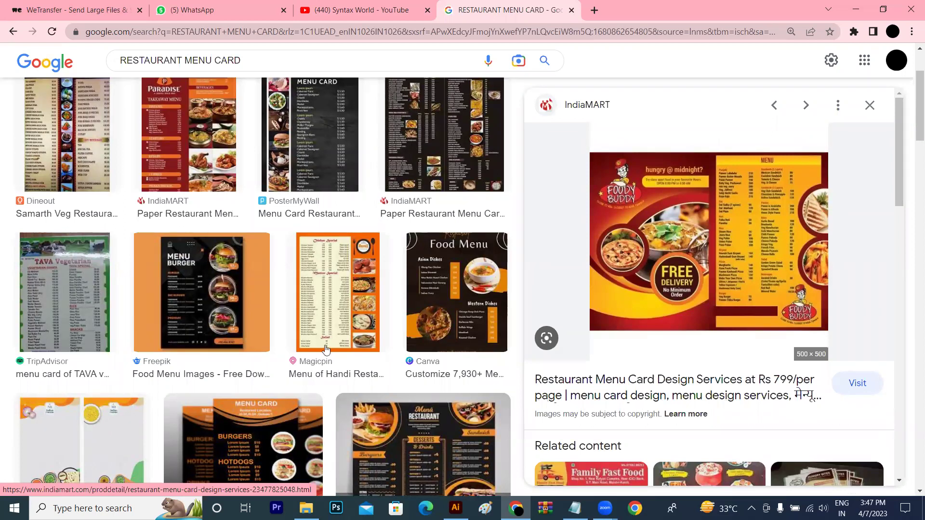
pyautogui.click(427, 426)
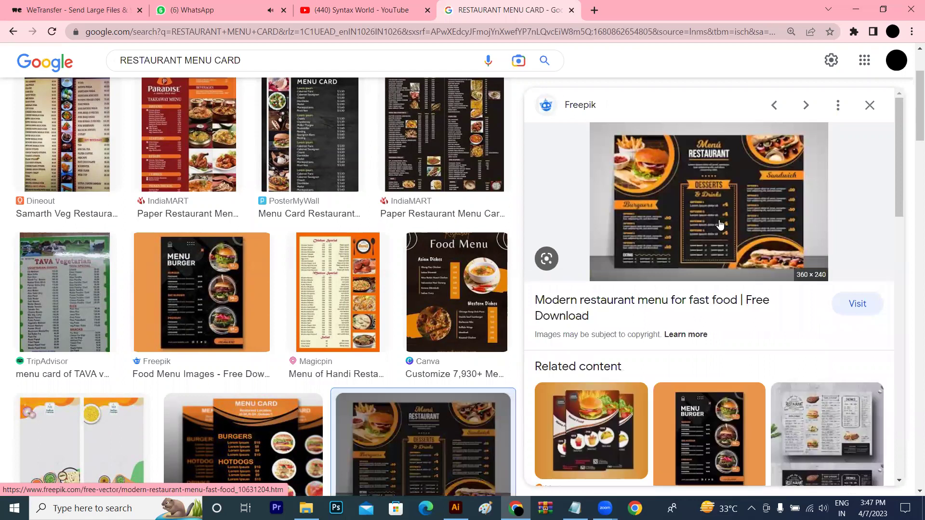
pyautogui.click(834, 460)
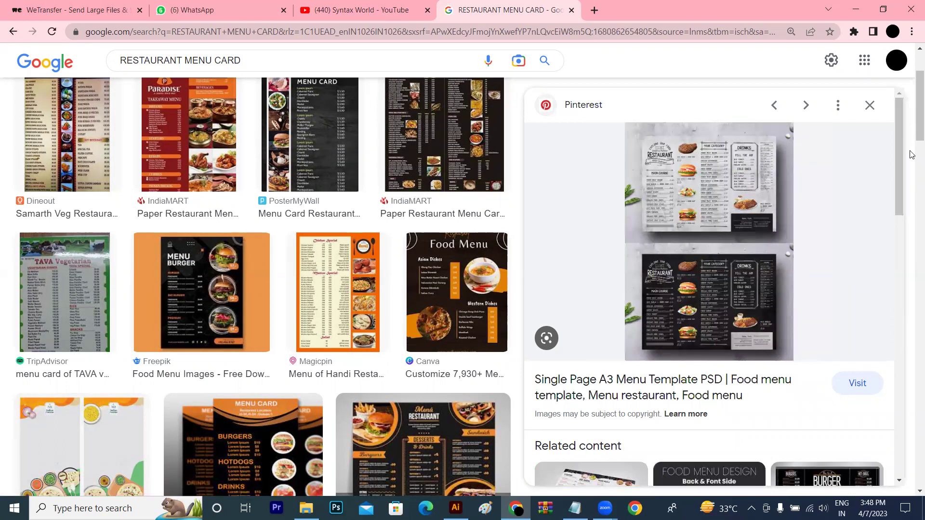
pyautogui.scroll(3, 912, 145)
pyautogui.scroll(-5, 912, 131)
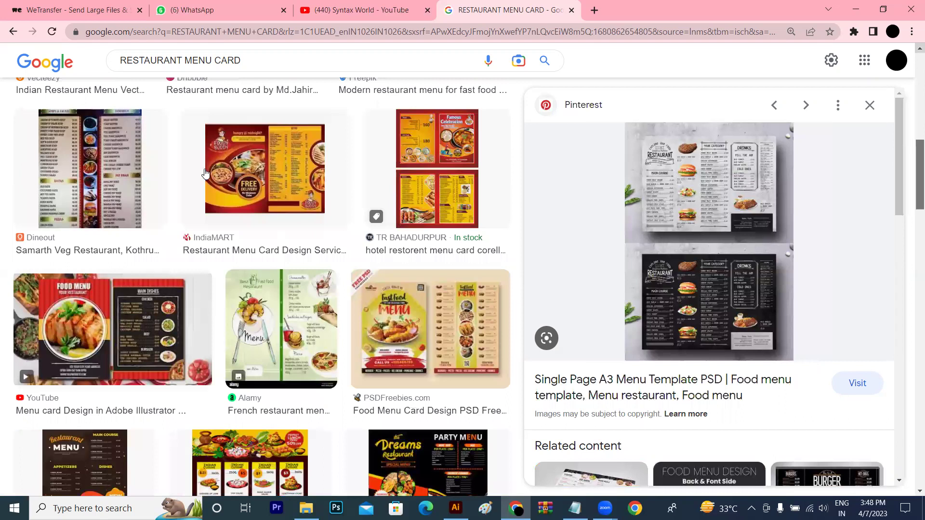
pyautogui.click(209, 174)
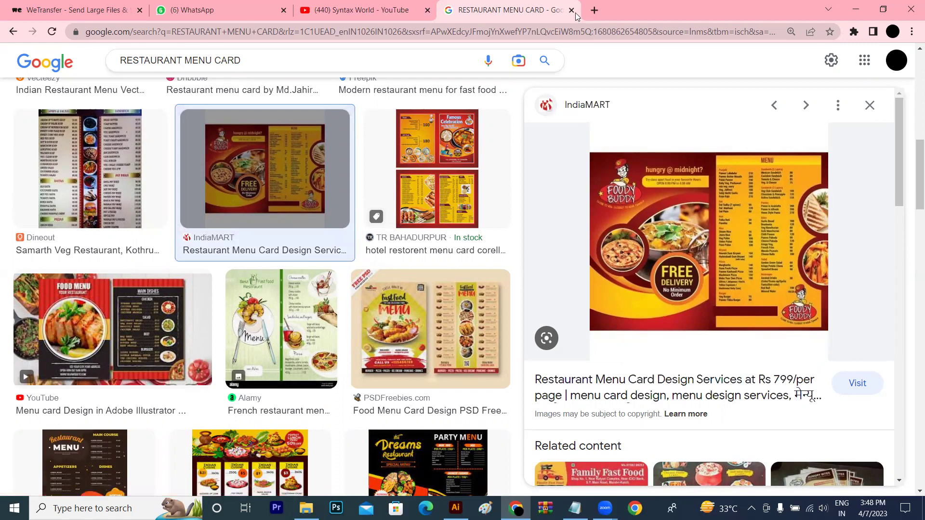
pyautogui.hotkey('ctrl', 't')
# - Search Freepik for 'MENU CARD' and scroll through the results for ideas
pyautogui.write('FREE')
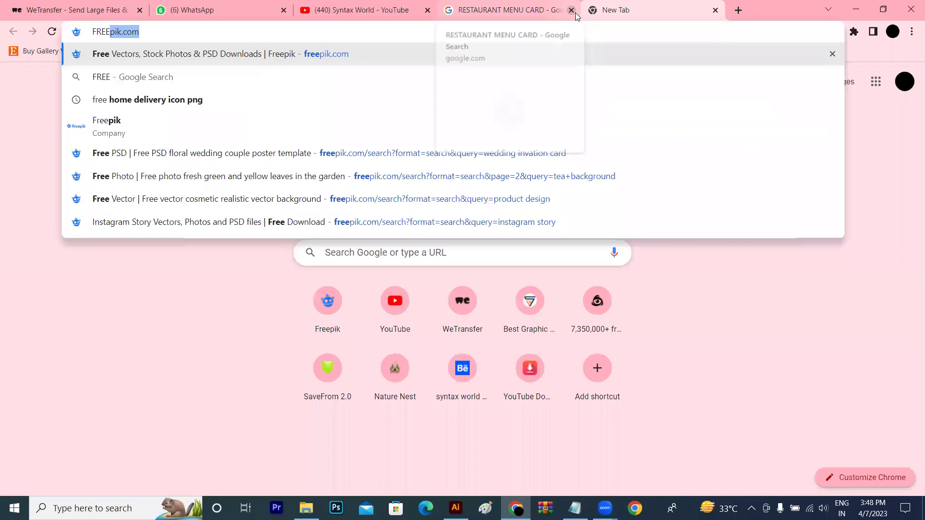
pyautogui.press('Return')
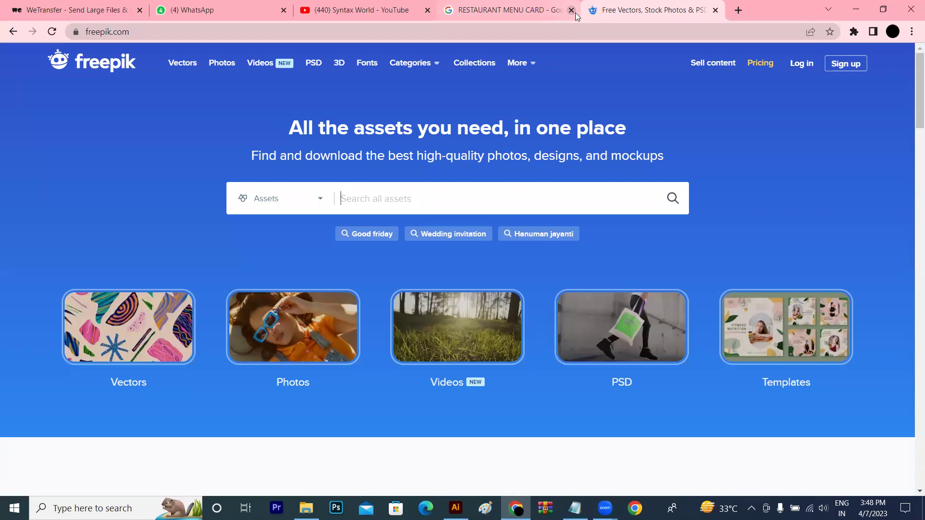
pyautogui.write('MENU CARD')
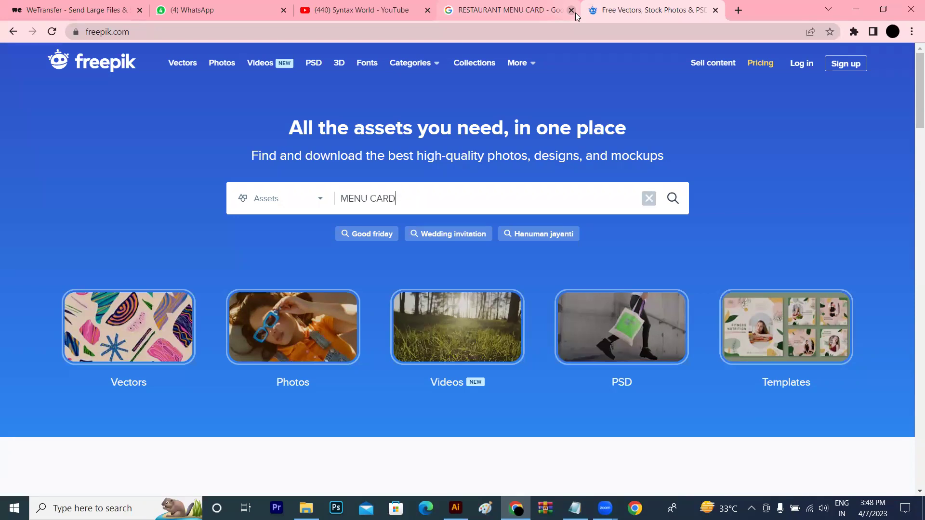
pyautogui.press('Return')
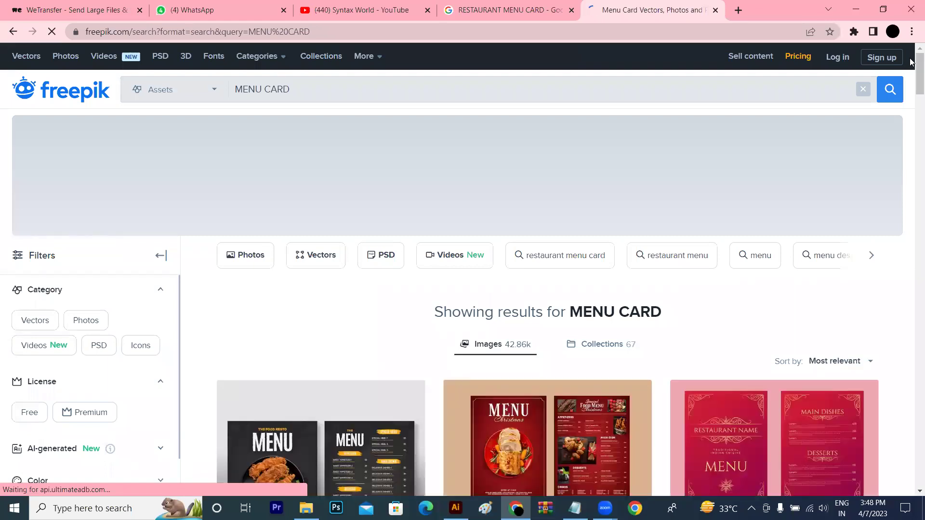
pyautogui.scroll(-3, 912, 83)
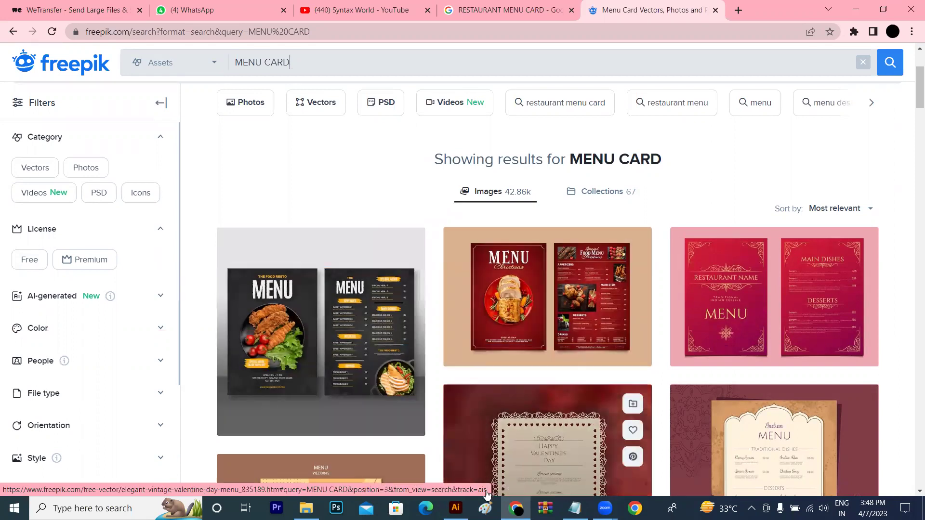
pyautogui.click(460, 504)
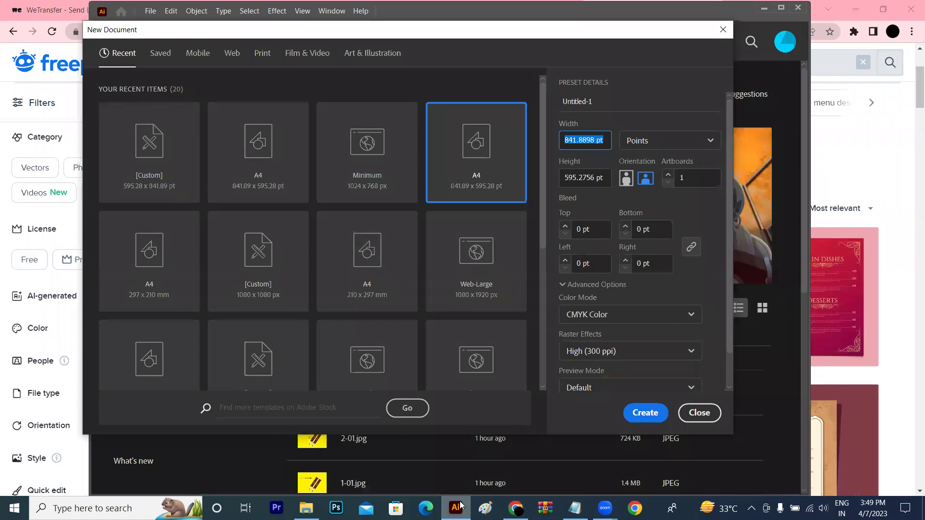
# - Create an A4 landscape document (841.89 × 595.28 pt) with one artboard
pyautogui.click(650, 179)
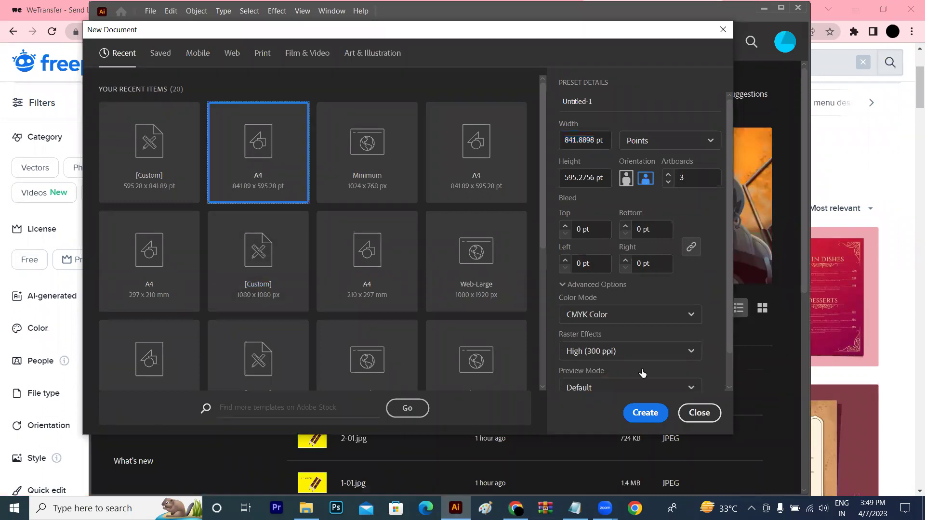
pyautogui.click(668, 183)
pyautogui.click(668, 183)
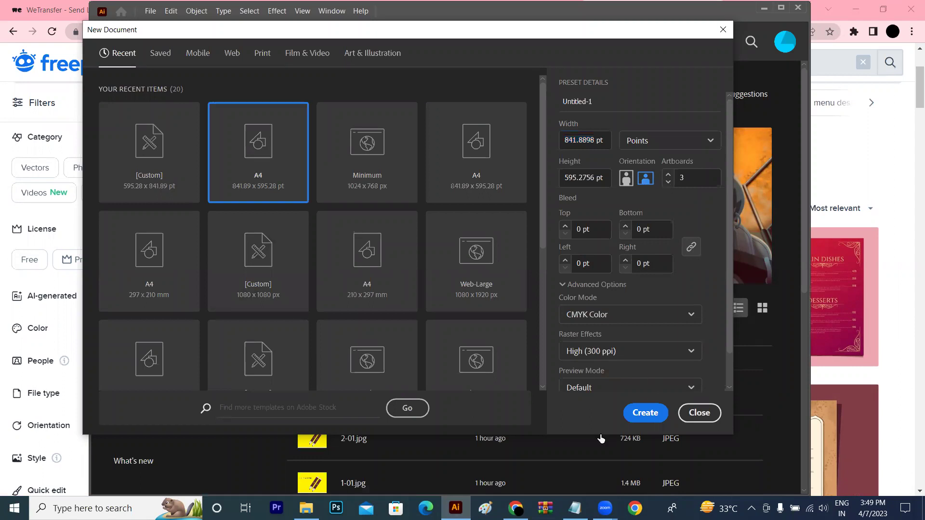
pyautogui.click(645, 413)
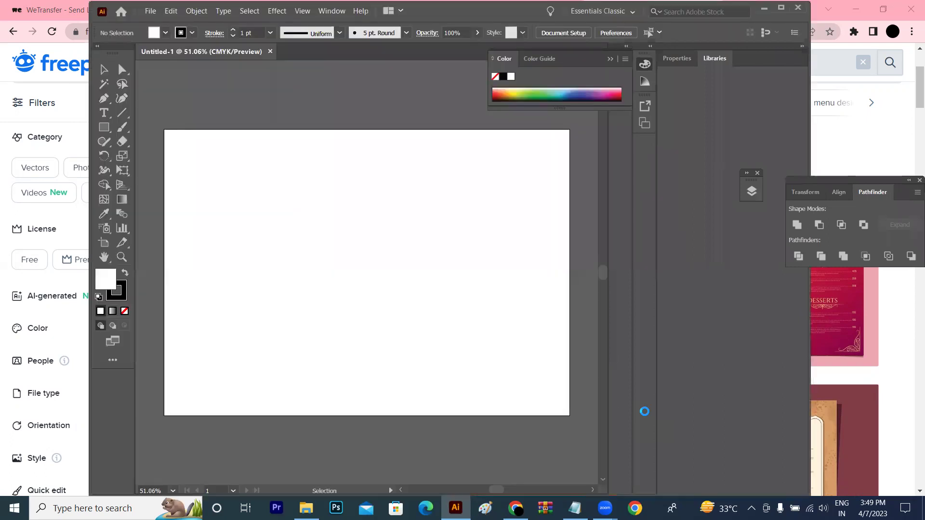
# - Set the Rectangular Grid Tool to 0 horizontal and 2 vertical dividers
pyautogui.click(780, 8)
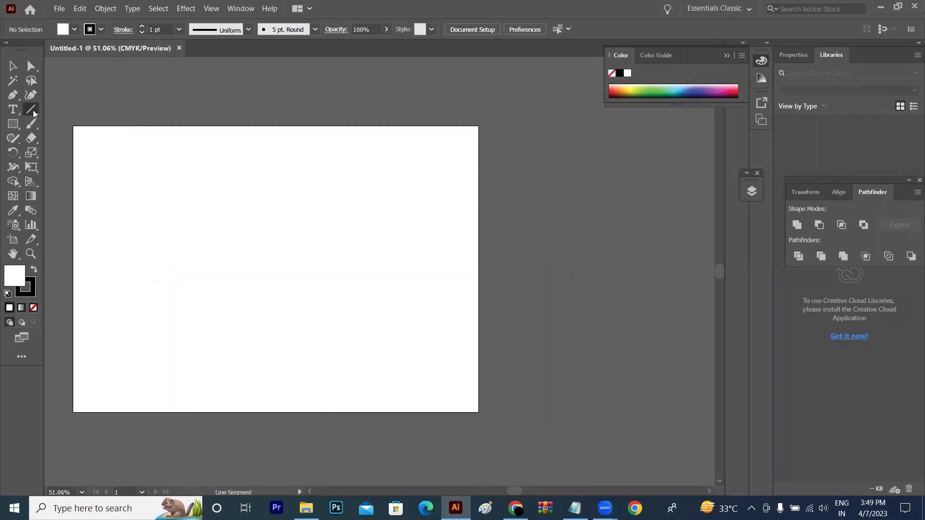
pyautogui.click(33, 114)
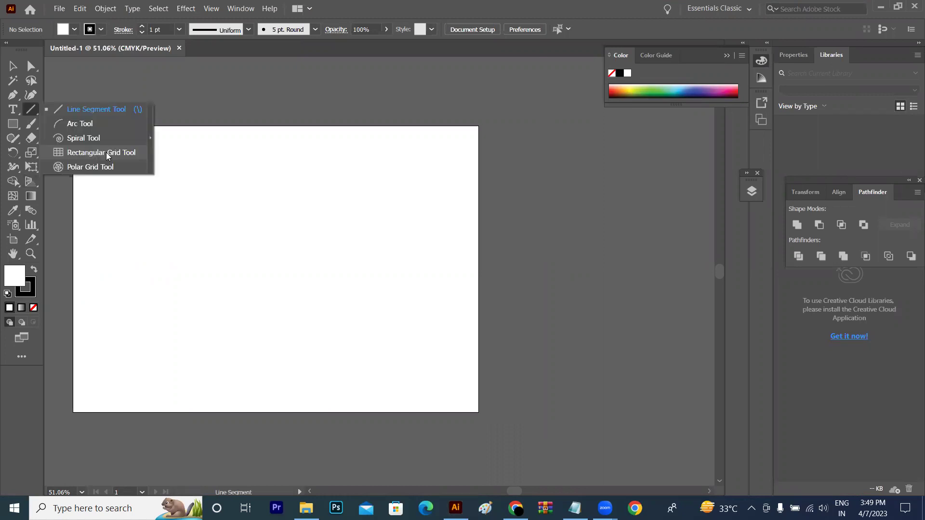
pyautogui.click(106, 153)
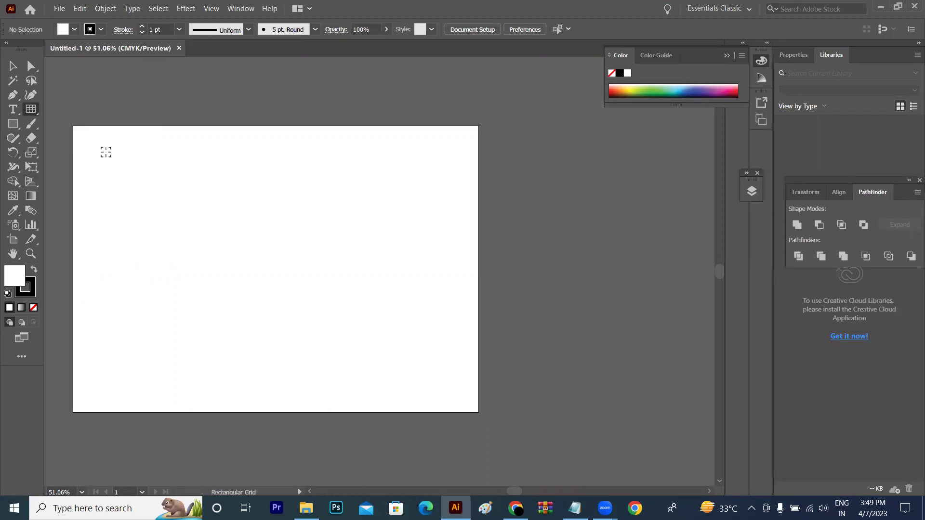
pyautogui.doubleClick(34, 114)
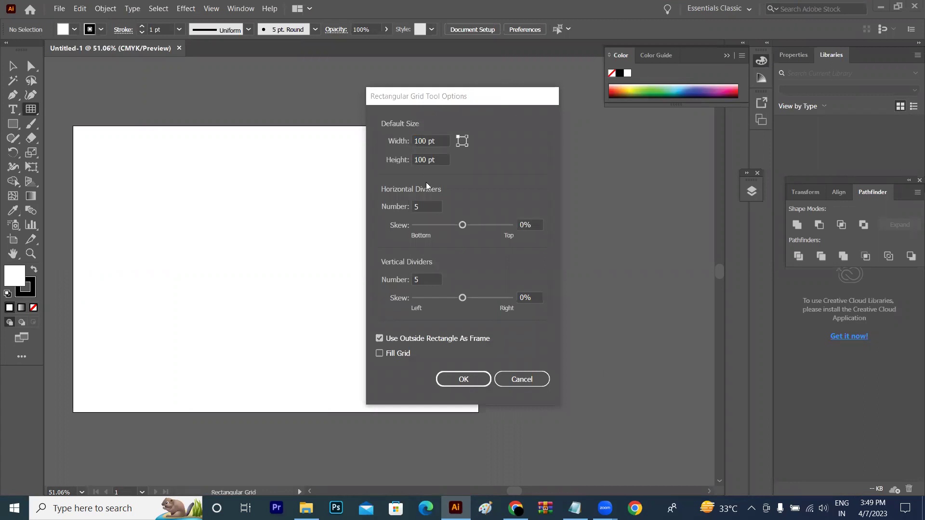
pyautogui.click(426, 205)
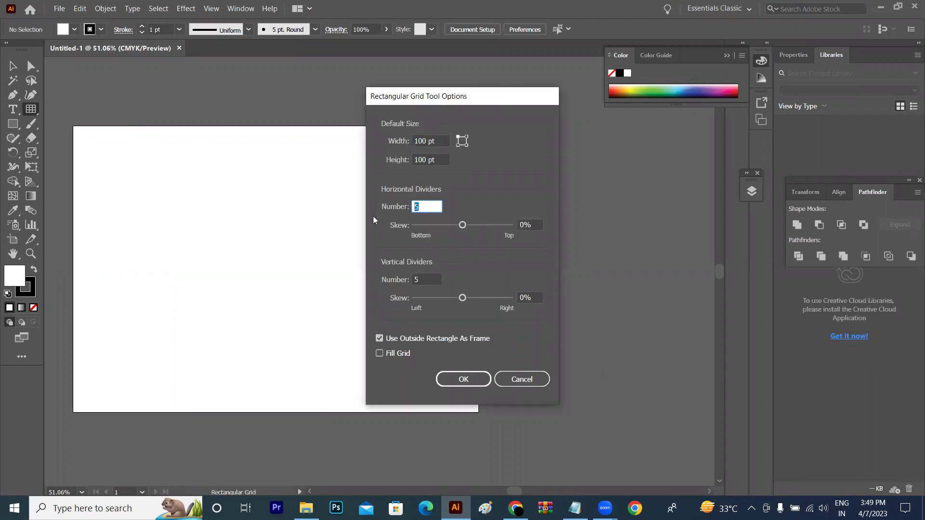
pyautogui.write('0')
pyautogui.click(423, 278)
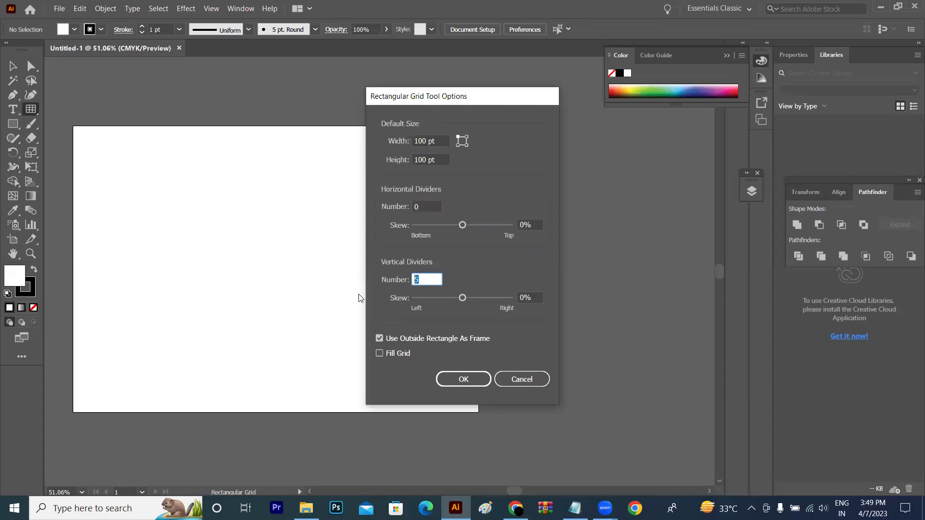
pyautogui.write('2')
pyautogui.click(463, 379)
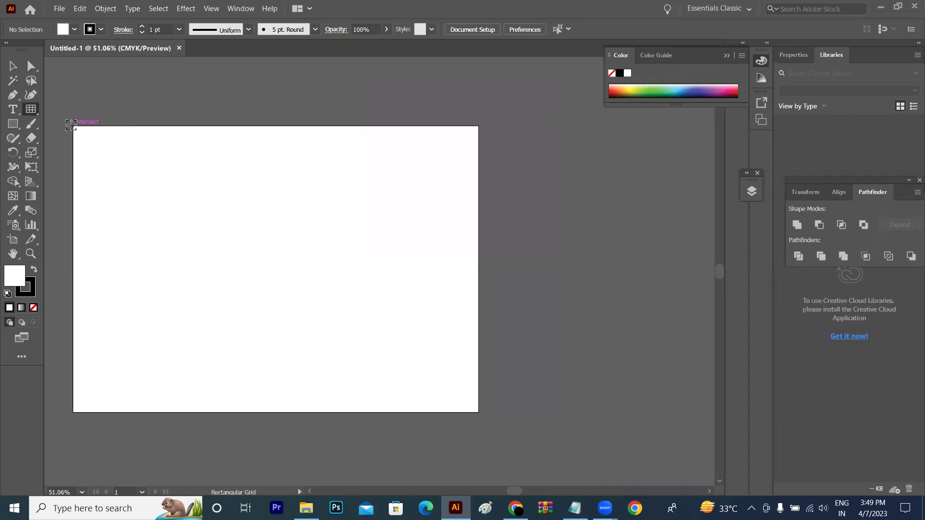
# - Drag the grid across the whole artboard to form three equal columns
pyautogui.moveTo(71, 125); pyautogui.dragTo(473, 395)
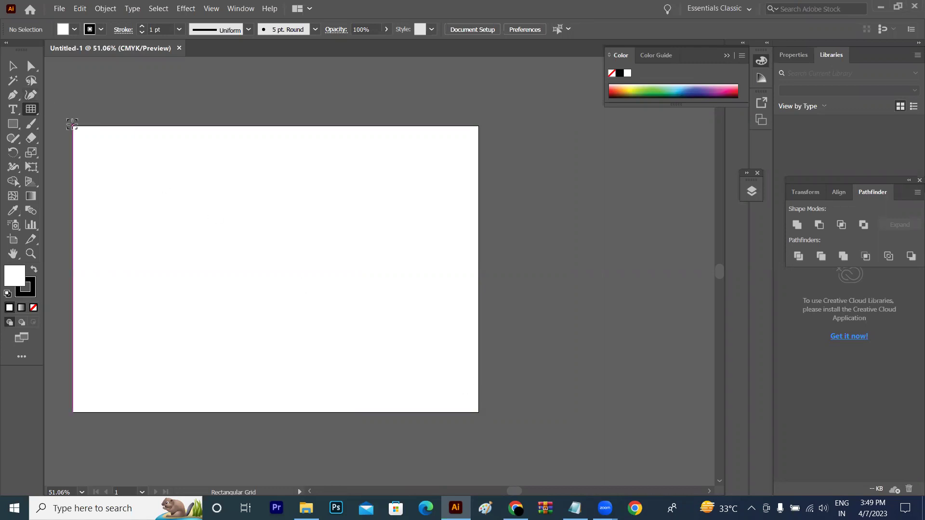
pyautogui.moveTo(71, 124); pyautogui.dragTo(479, 413)
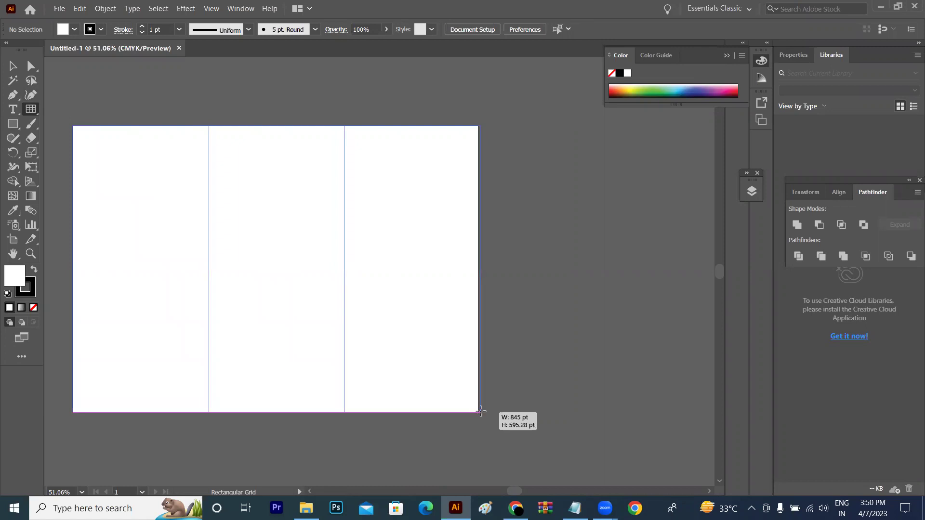
pyautogui.moveTo(479, 413); pyautogui.dragTo(479, 411)
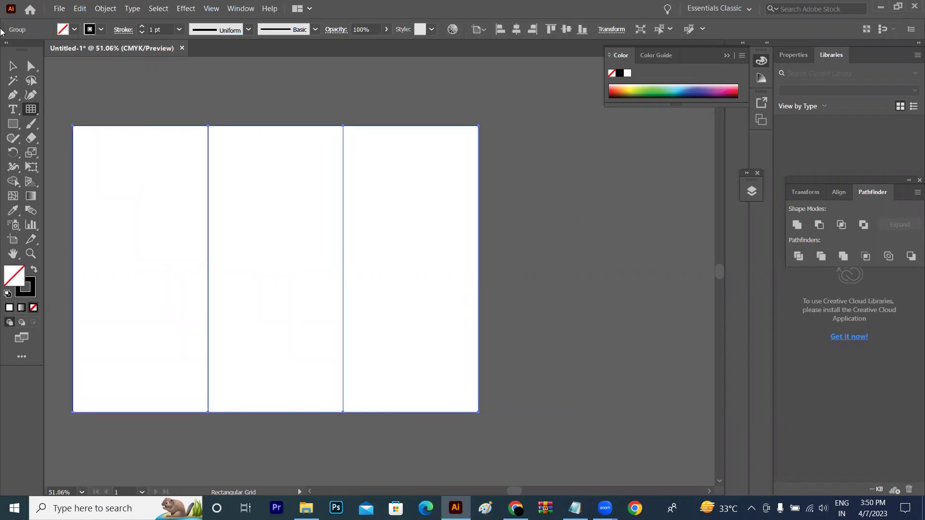
# - Show rulers and place vertical guides on both grid column dividers
pyautogui.click(13, 66)
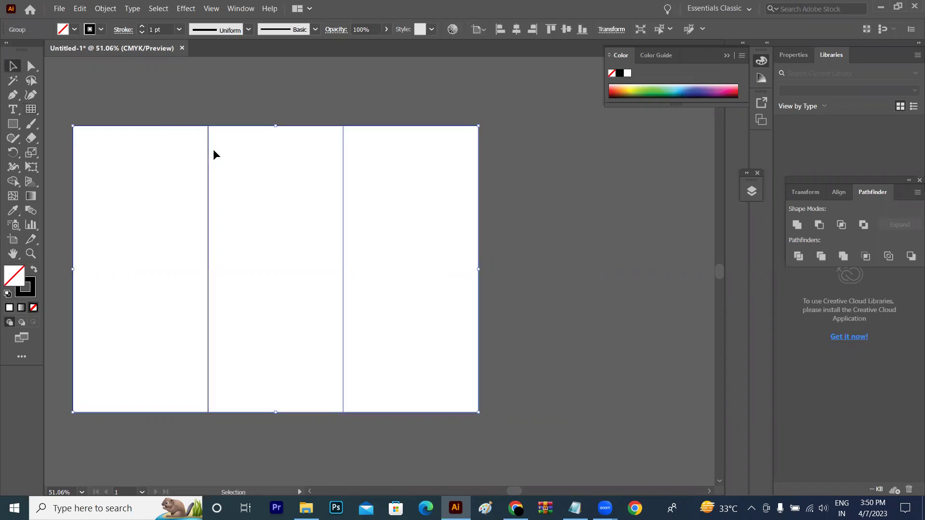
pyautogui.press('a')
pyautogui.press('v')
pyautogui.hotkey('ctrl', 'r')
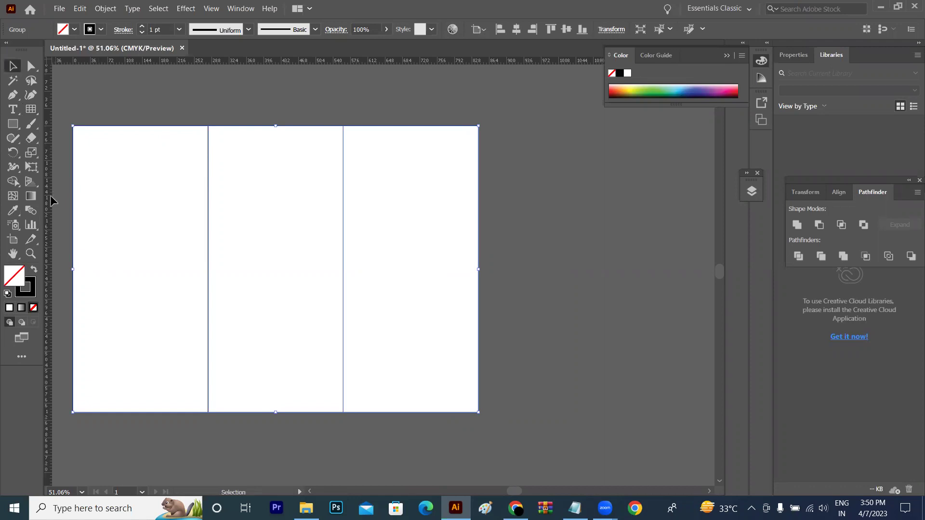
pyautogui.moveTo(44, 209)
pyautogui.mouseDown()
pyautogui.moveTo(191, 253)
pyautogui.moveTo(208, 278)
pyautogui.mouseUp()
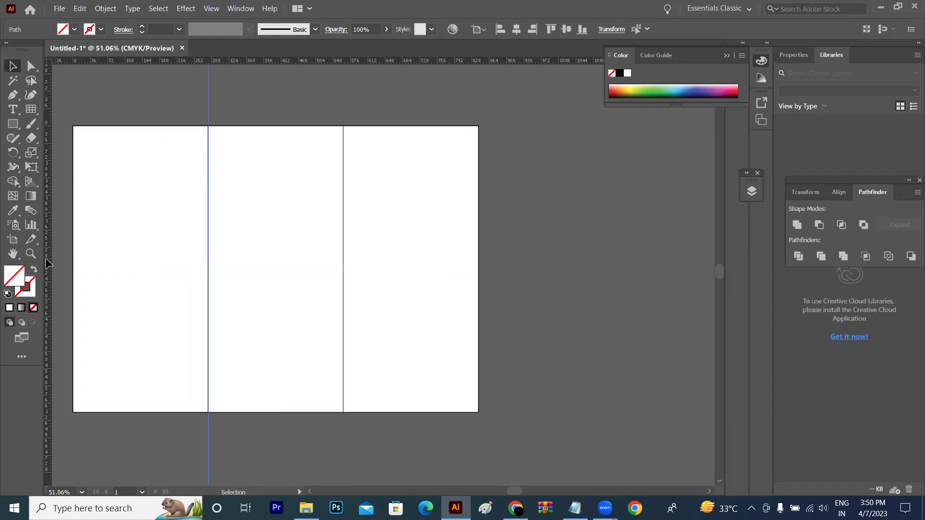
pyautogui.click(402, 339)
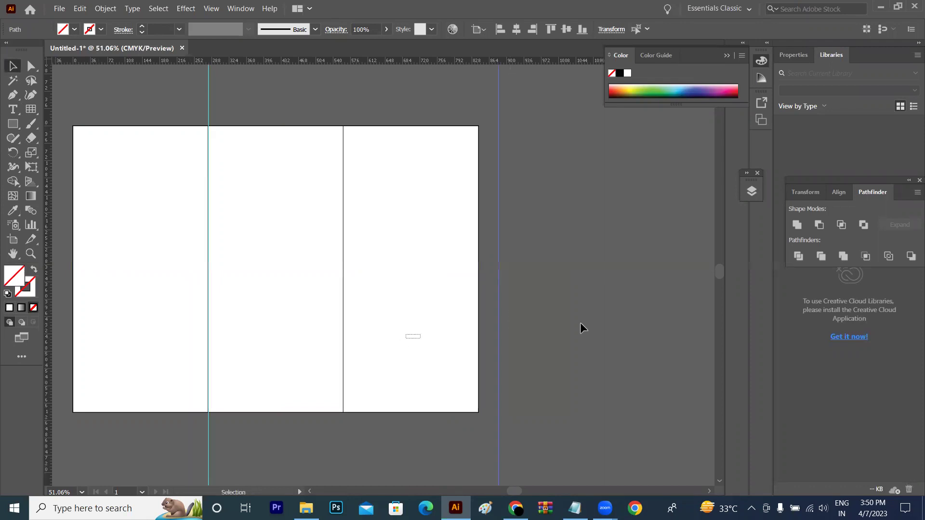
pyautogui.moveTo(48, 289); pyautogui.dragTo(342, 329)
pyautogui.click(513, 201)
pyautogui.click(103, 156)
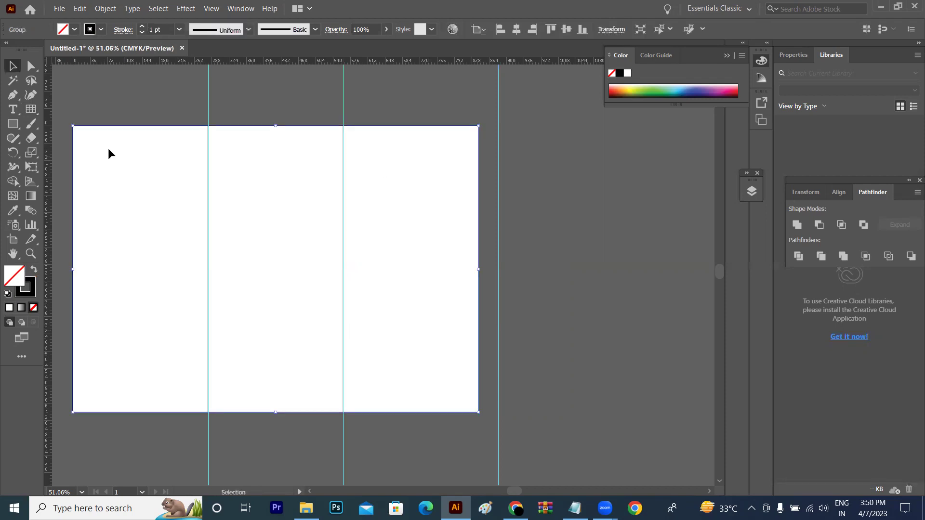
pyautogui.click(107, 148)
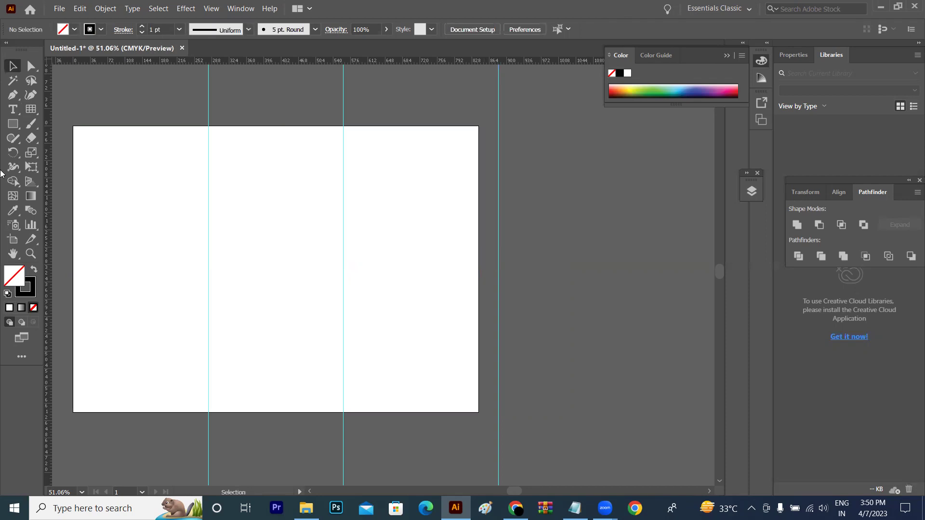
pyautogui.click(13, 125)
# - Draw an artboard-sized rectangle filled black with no stroke
pyautogui.moveTo(209, 214)
pyautogui.mouseDown()
pyautogui.moveTo(473, 399)
pyautogui.moveTo(477, 412)
pyautogui.mouseUp()
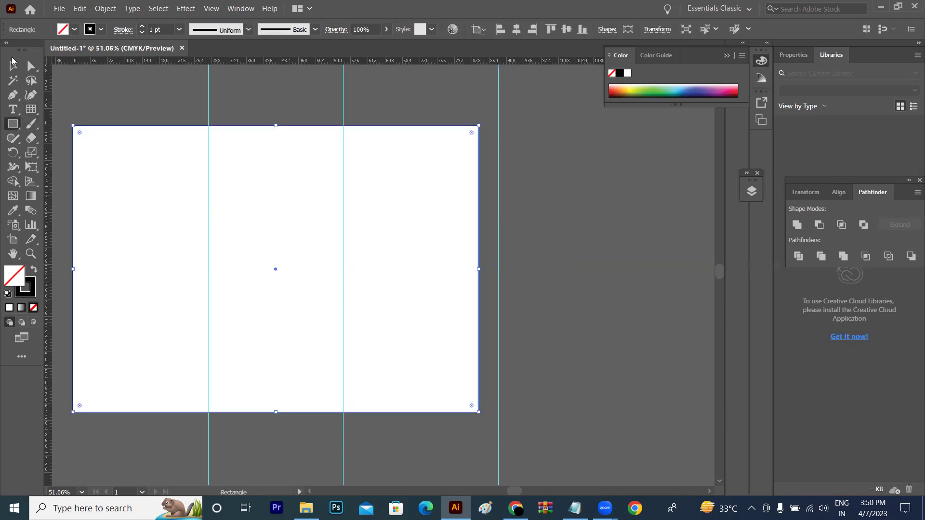
pyautogui.click(13, 66)
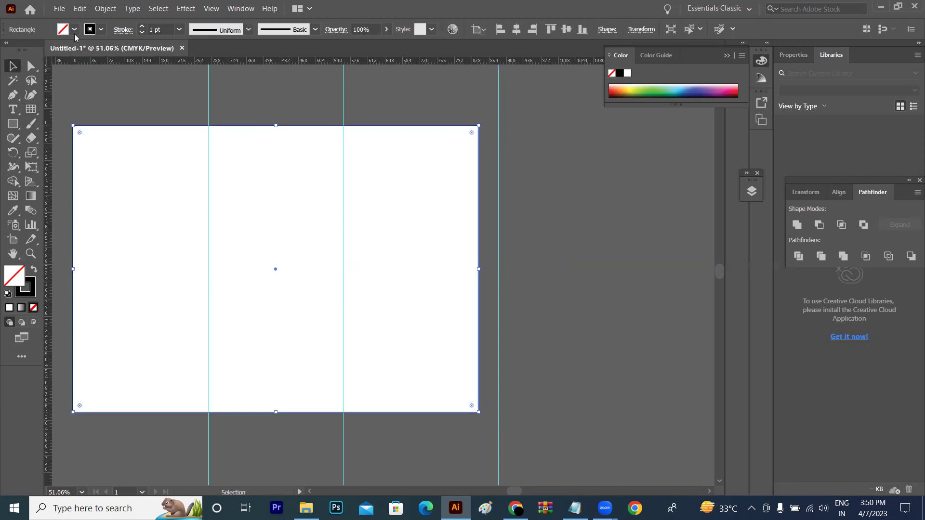
pyautogui.click(74, 29)
pyautogui.click(32, 41)
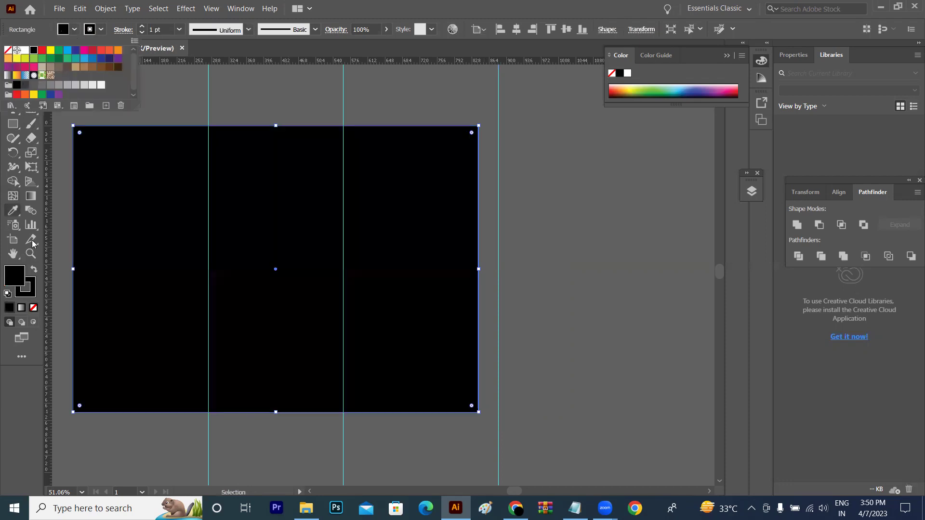
pyautogui.click(33, 307)
pyautogui.click(117, 81)
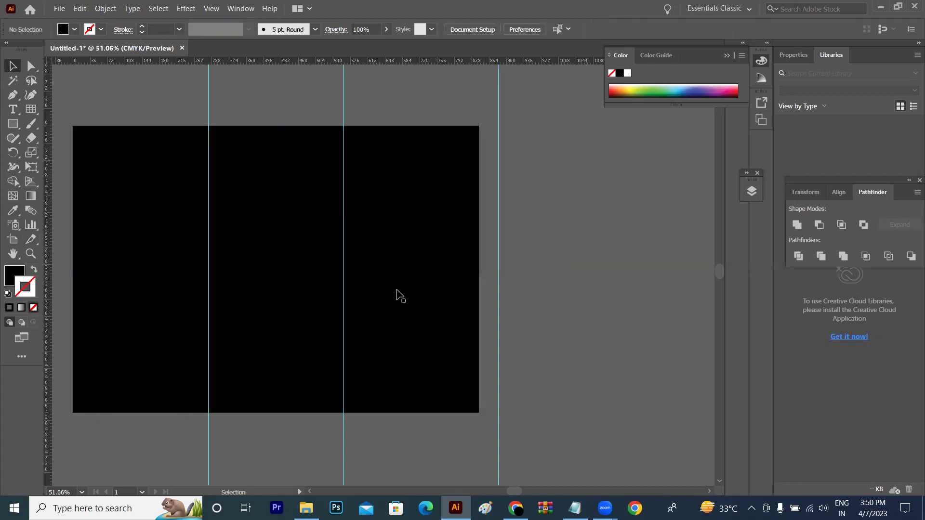
pyautogui.click(515, 508)
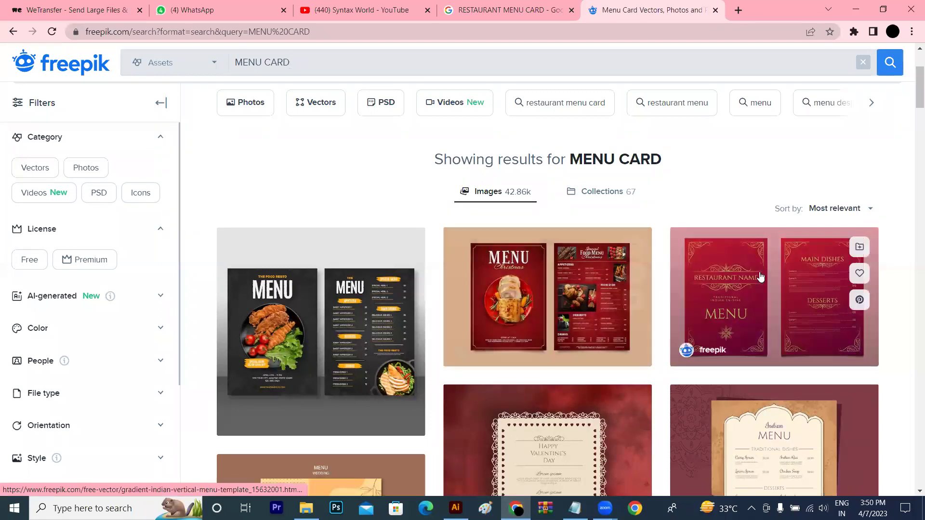
pyautogui.moveTo(321, 331)
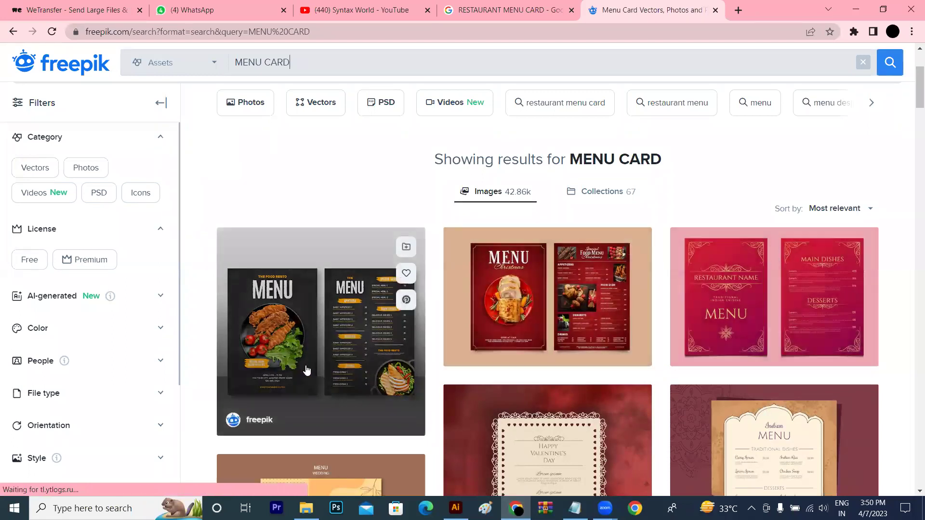
# - Scroll further down the Freepik MENU CARD results, then return to Illustrator
pyautogui.click(911, 143)
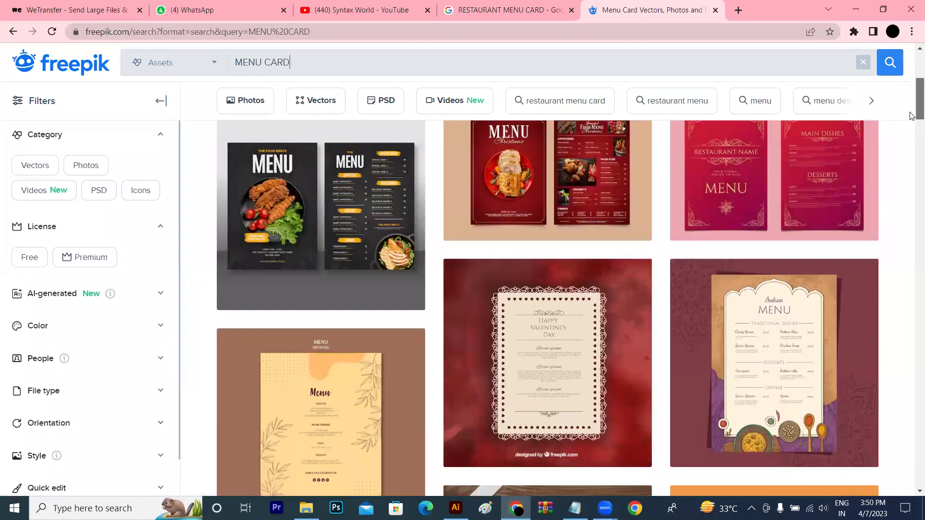
pyautogui.moveTo(911, 143); pyautogui.dragTo(912, 252)
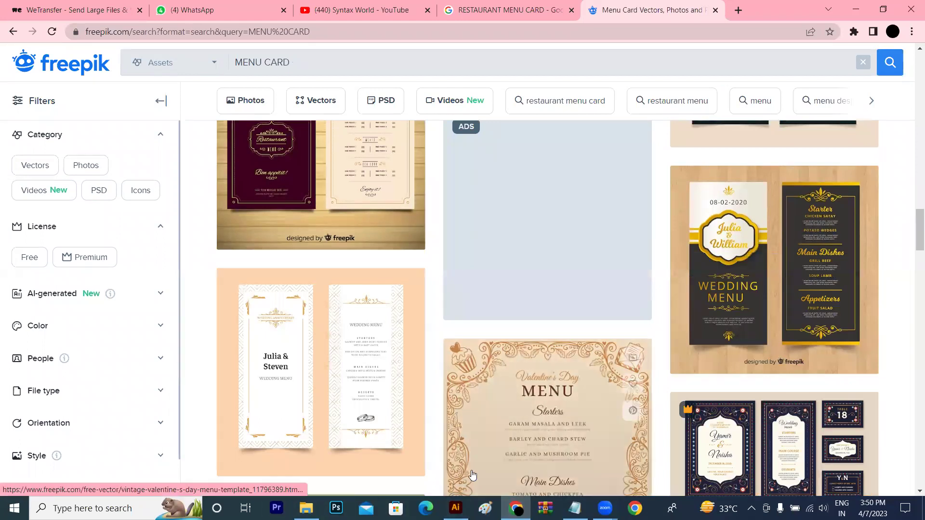
pyautogui.hotkey('alt', 'Tab')
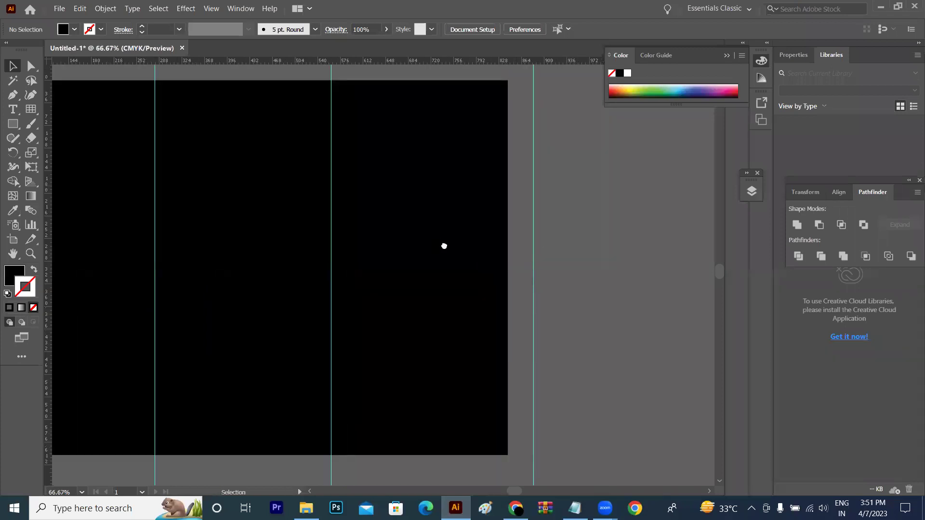
pyautogui.moveTo(442, 245); pyautogui.dragTo(481, 207)
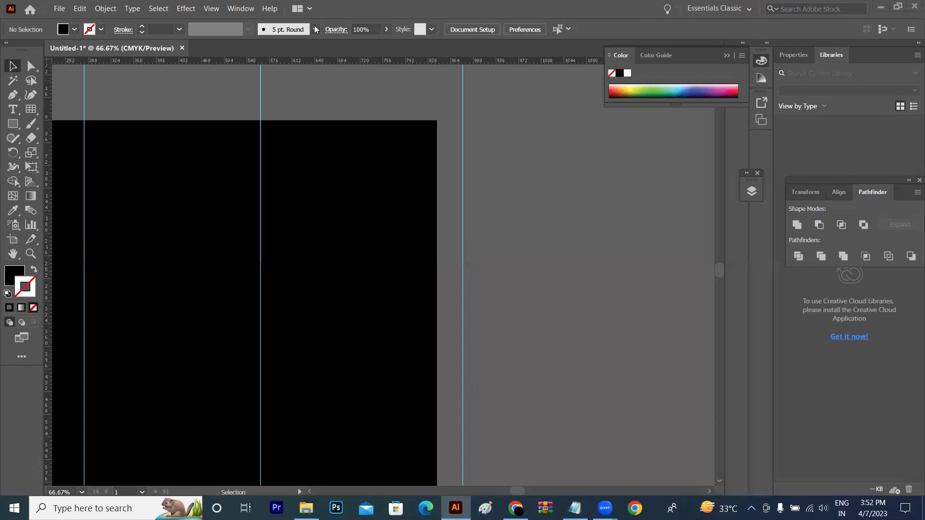
pyautogui.click(289, 193)
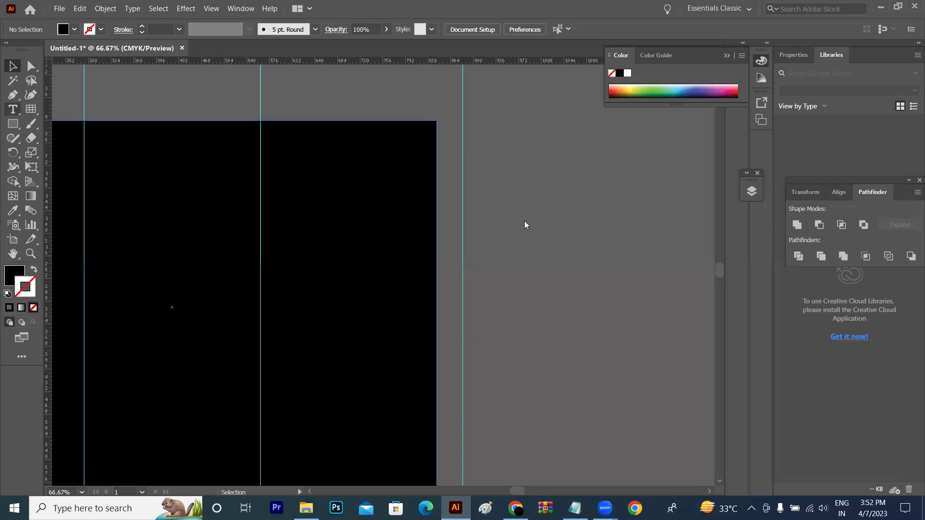
# - Add 'MENU' text, enlarge it and move it onto the black artboard
pyautogui.press('t')
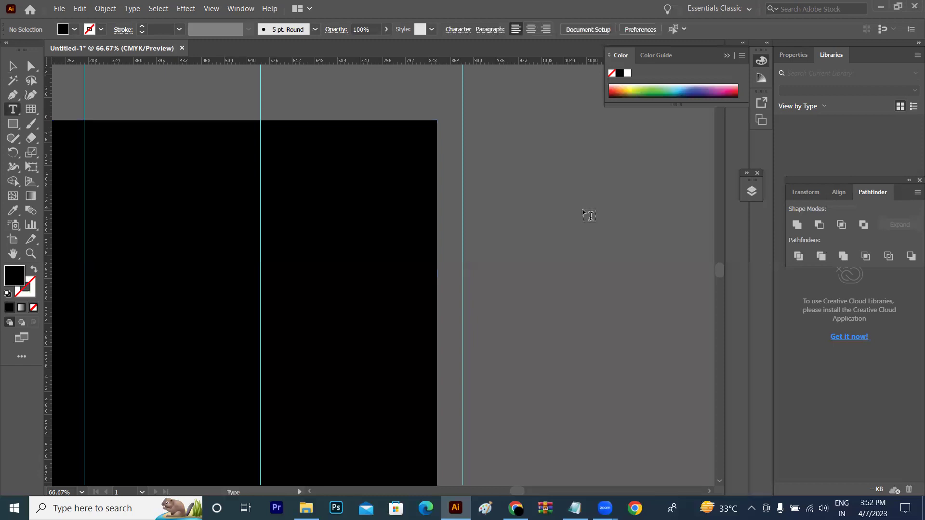
pyautogui.click(583, 210)
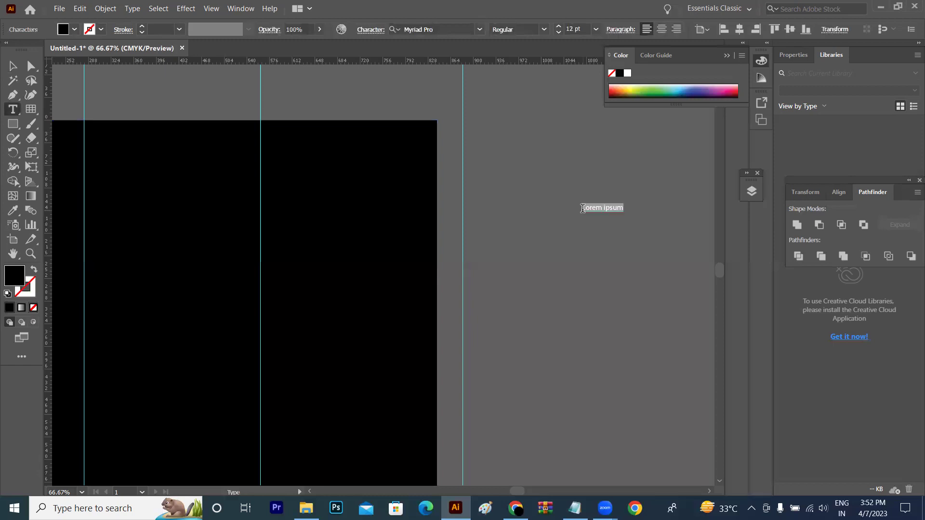
pyautogui.write('MENU')
pyautogui.click(11, 65)
pyautogui.moveTo(603, 204); pyautogui.dragTo(634, 178)
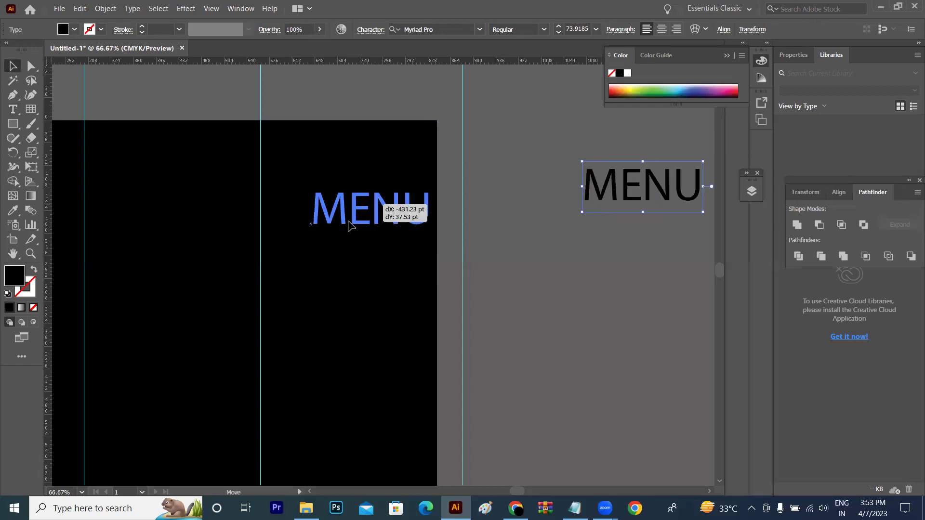
pyautogui.moveTo(364, 187); pyautogui.dragTo(353, 224)
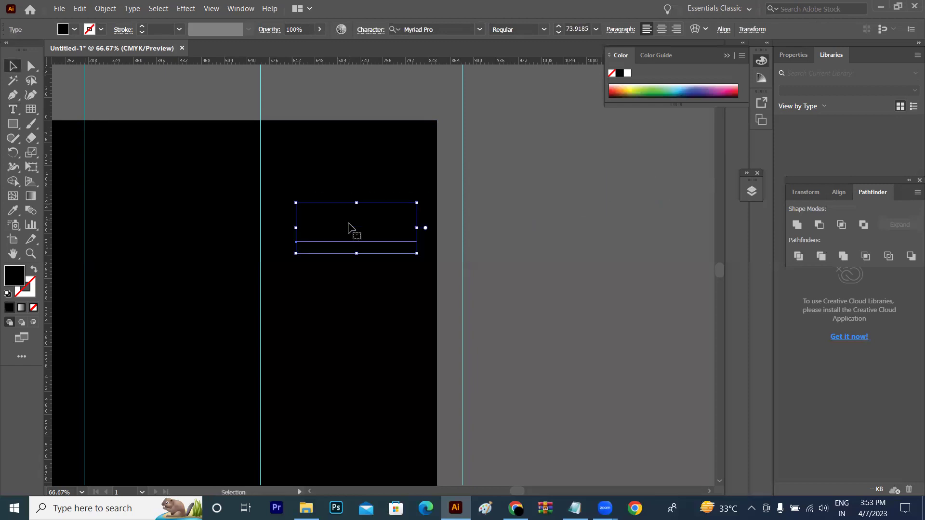
# - Colour the MENU text bright yellow (FFEF22)
pyautogui.click(74, 30)
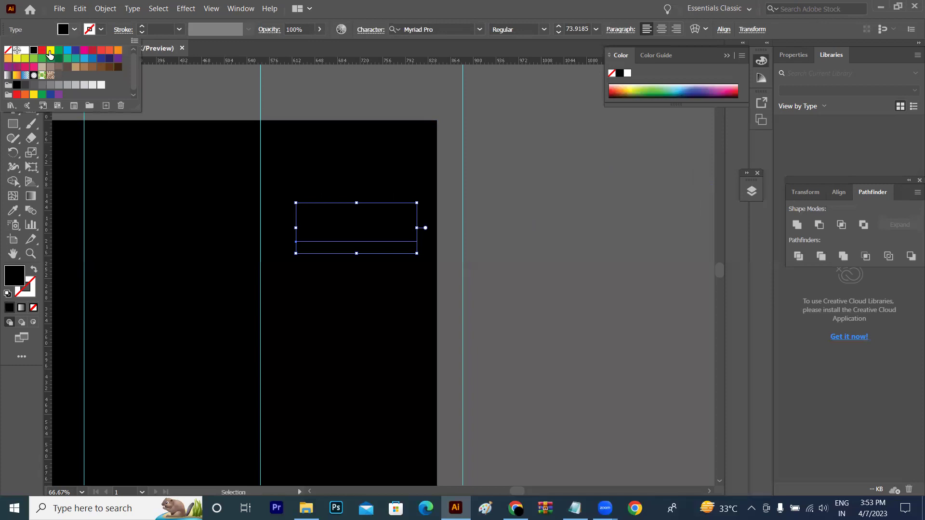
pyautogui.doubleClick(15, 285)
pyautogui.moveTo(454, 208); pyautogui.dragTo(463, 198)
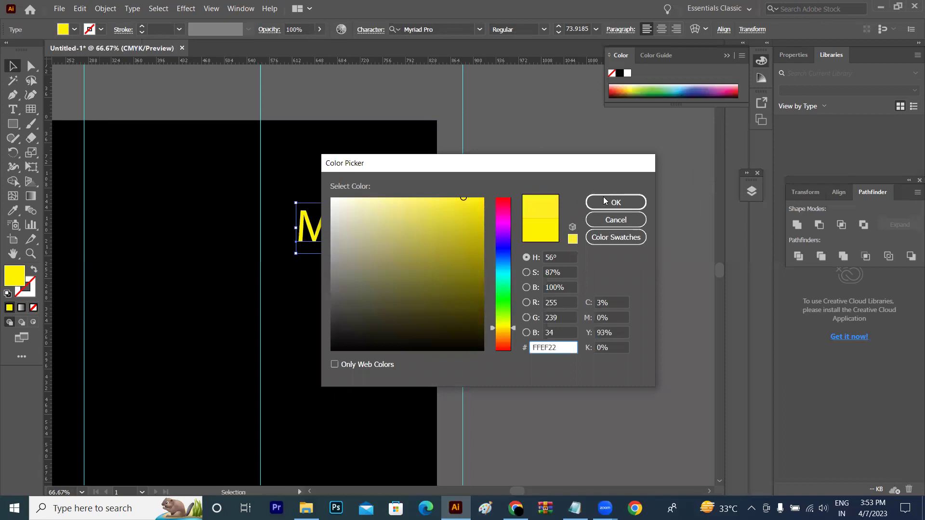
pyautogui.click(603, 197)
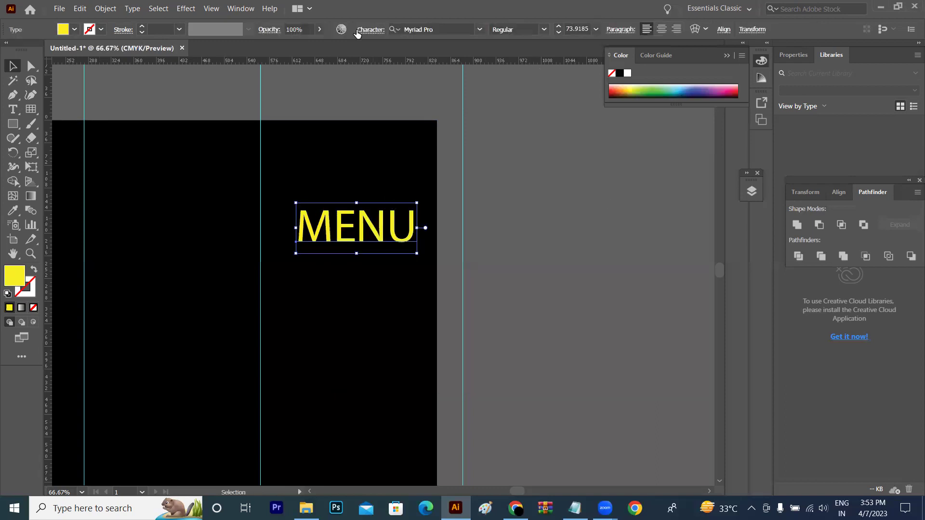
# - Set MENU in Poppins Bold and nudge it slightly left and up
pyautogui.hotkey('ctrl', 'alt', 'shift', 'm')
pyautogui.write('P')
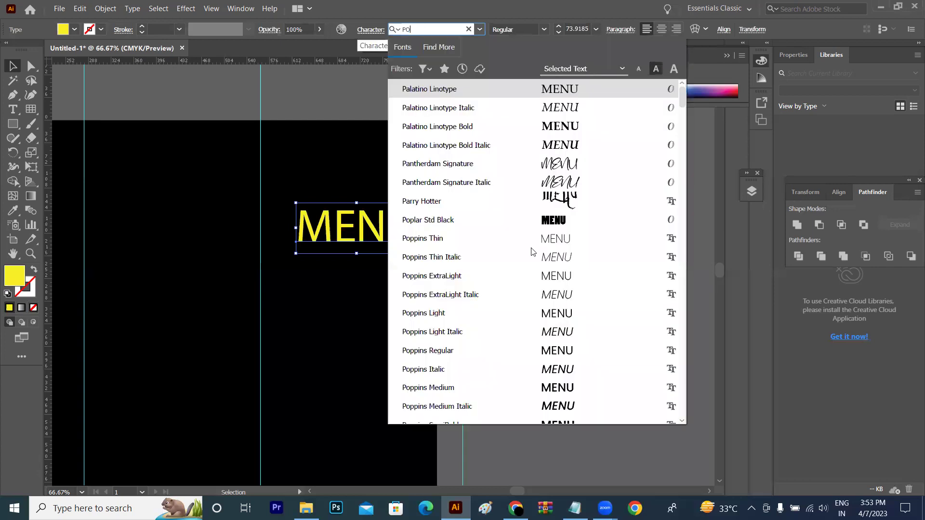
pyautogui.write('O')
pyautogui.click(474, 331)
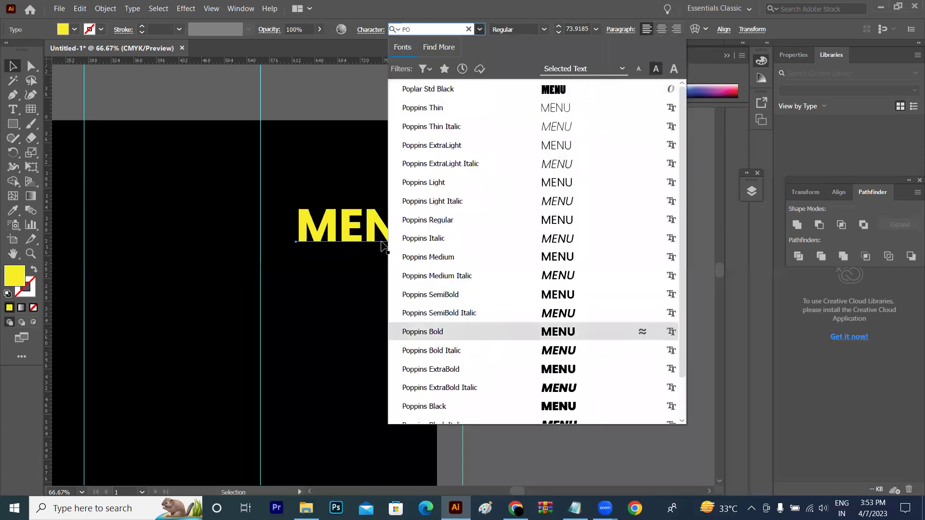
pyautogui.click(382, 246)
pyautogui.moveTo(366, 244); pyautogui.dragTo(351, 240)
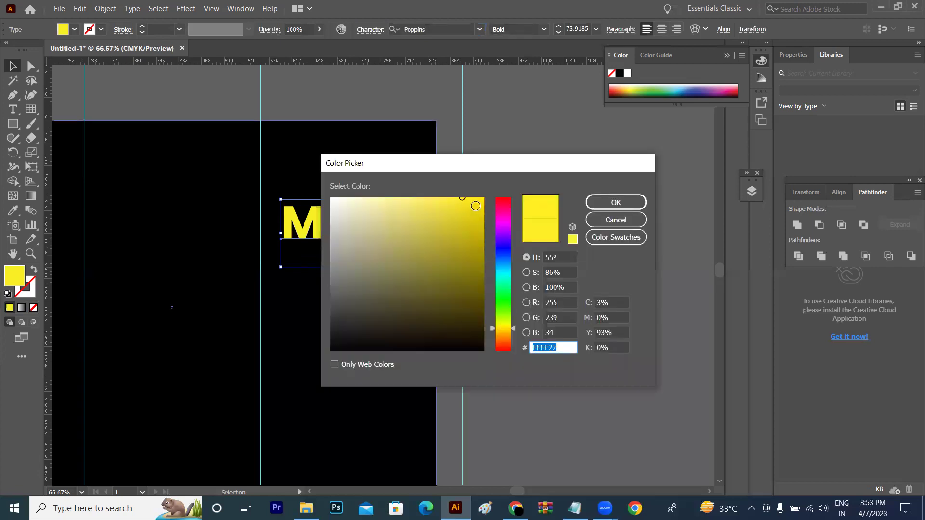
# - Fine-tune MENU's yellow, shrink it to about 56.6 pt, and switch to the Freepik examples
pyautogui.click(476, 201)
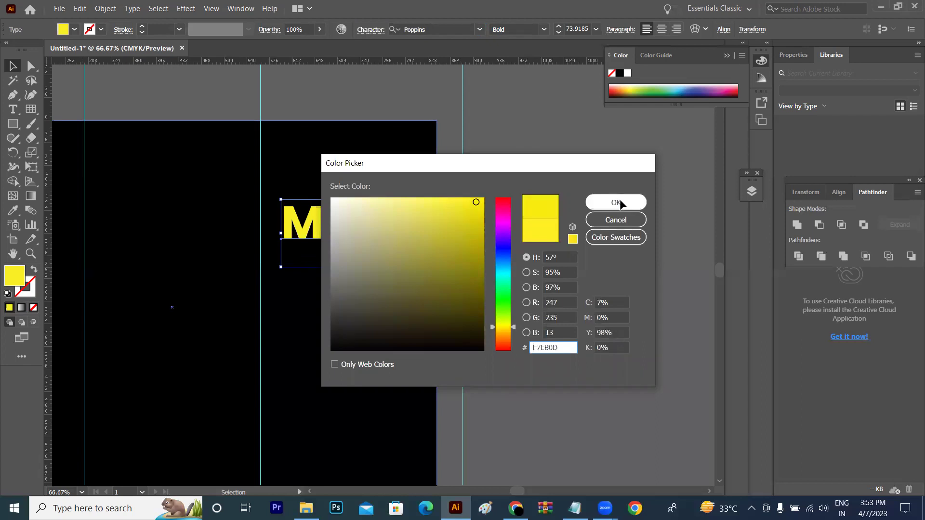
pyautogui.click(618, 201)
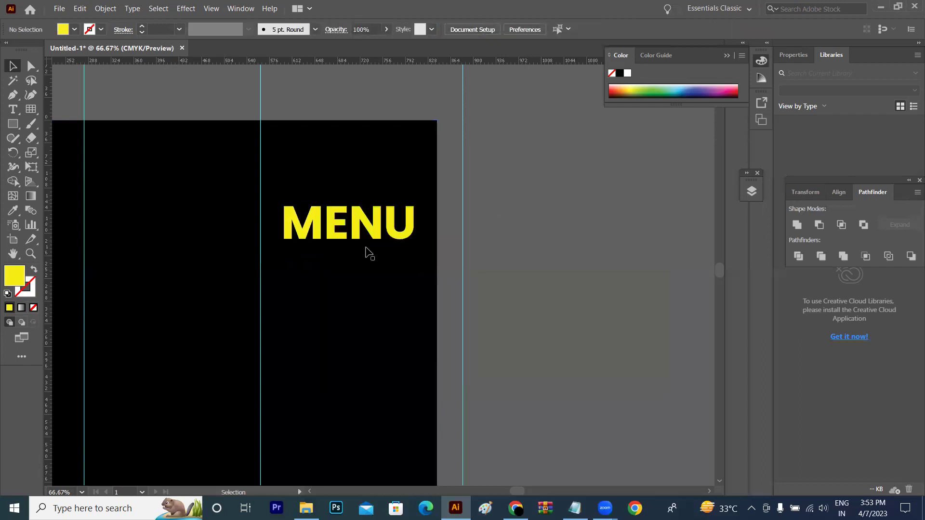
pyautogui.click(377, 232)
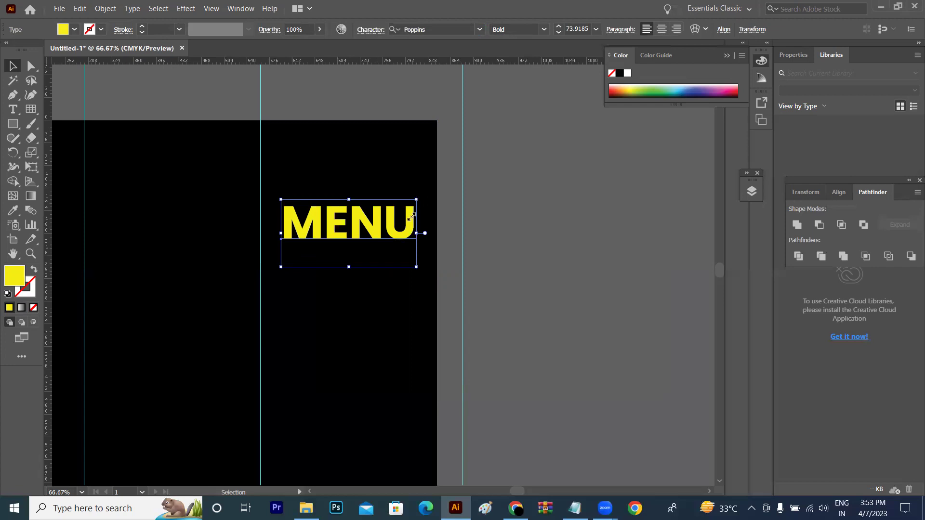
pyautogui.moveTo(410, 217); pyautogui.dragTo(411, 217)
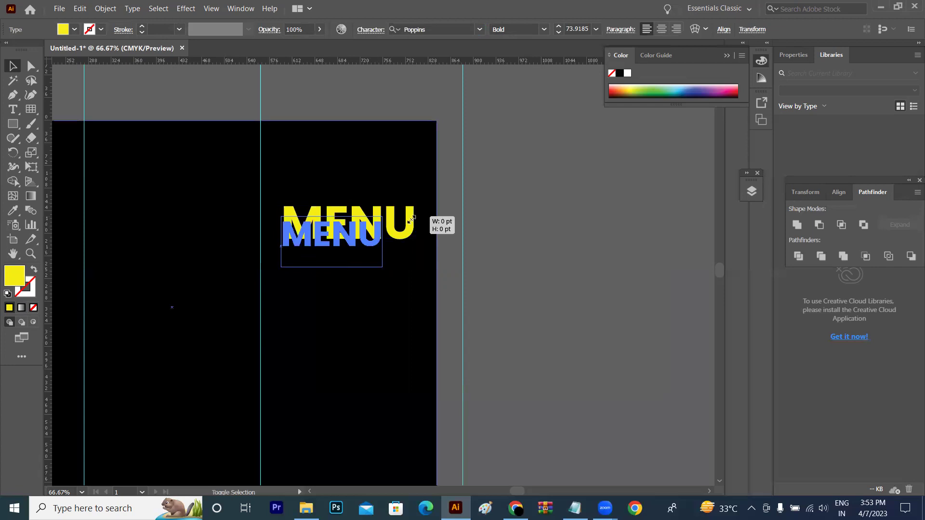
pyautogui.moveTo(410, 217)
pyautogui.mouseDown()
pyautogui.moveTo(401, 208)
pyautogui.moveTo(384, 216)
pyautogui.mouseUp()
pyautogui.click(623, 277)
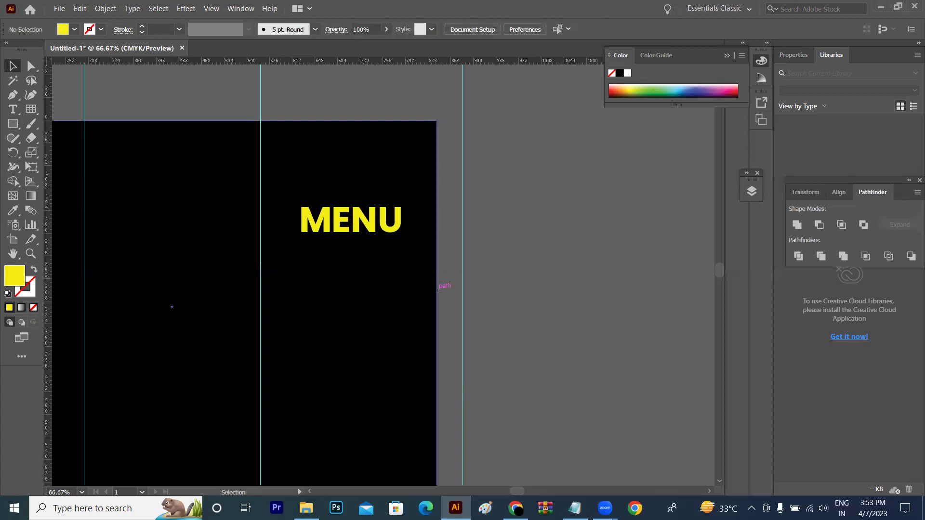
pyautogui.hotkey('alt', 'Tab')
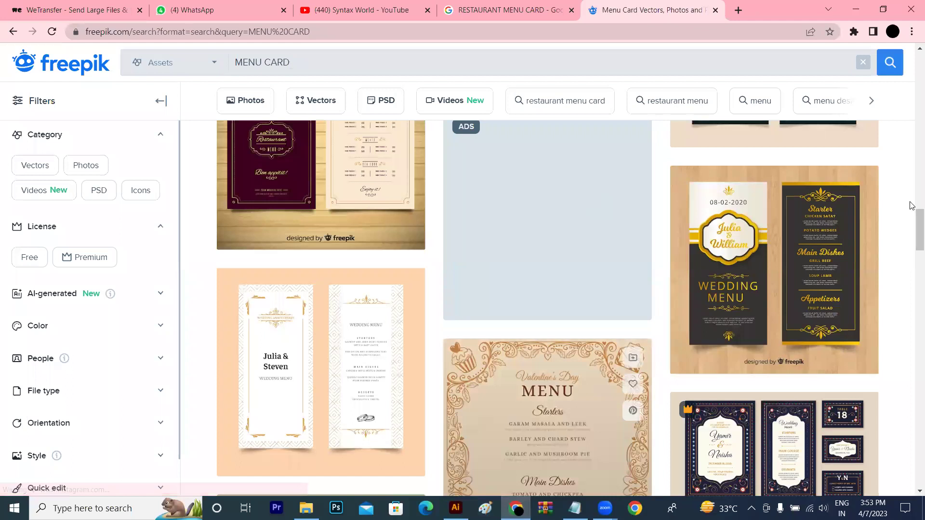
# - Scroll the Freepik MENU CARD results back to the top, then return to Illustrator
pyautogui.scroll(10, 912, 194)
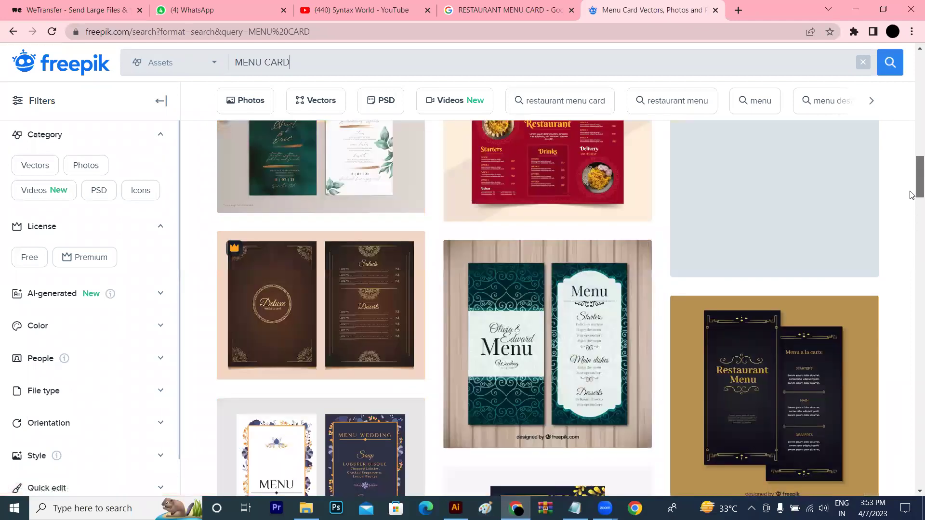
pyautogui.scroll(3, 912, 185)
pyautogui.scroll(3, 912, 142)
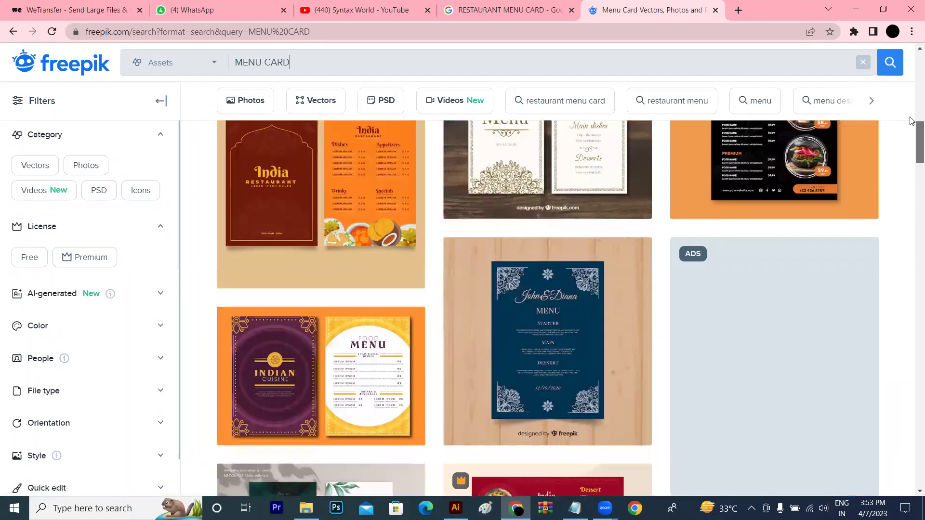
pyautogui.scroll(3, 911, 118)
pyautogui.scroll(3, 315, 214)
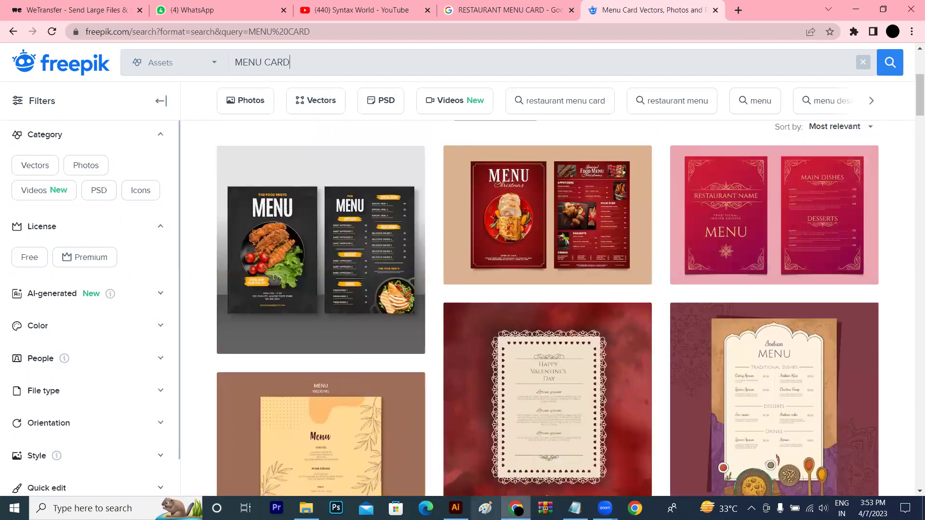
pyautogui.hotkey('alt', 'Tab')
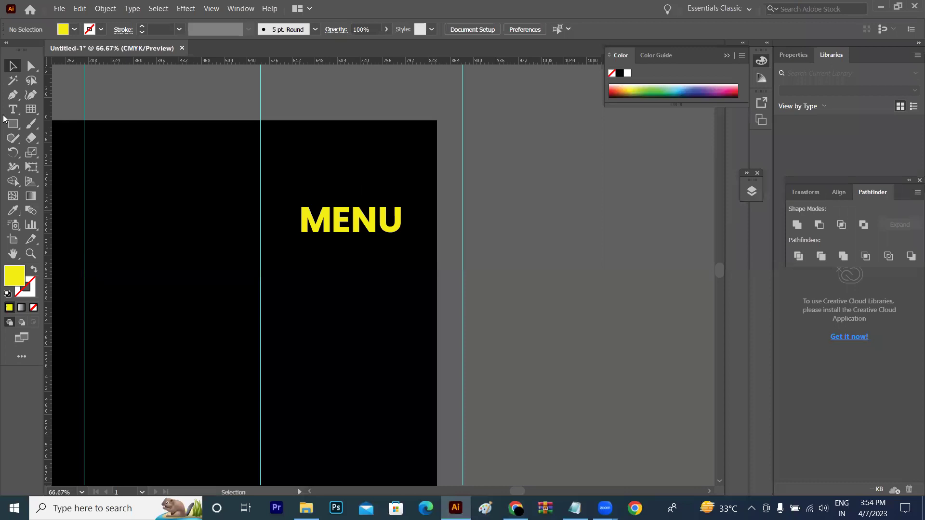
# - Add a 'Delicious' text line set in the Adlery Pro Swash font
pyautogui.press('t')
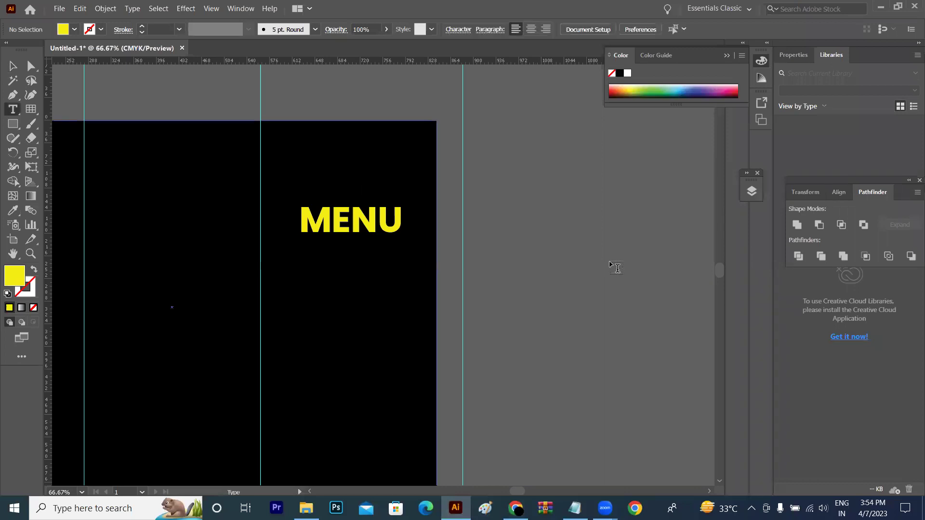
pyautogui.click(609, 260)
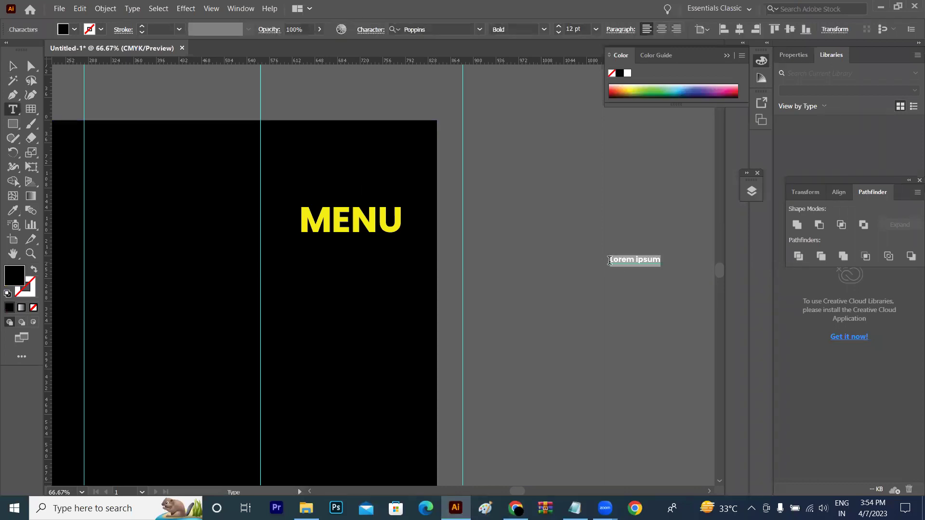
pyautogui.write('Deli')
pyautogui.write('cious')
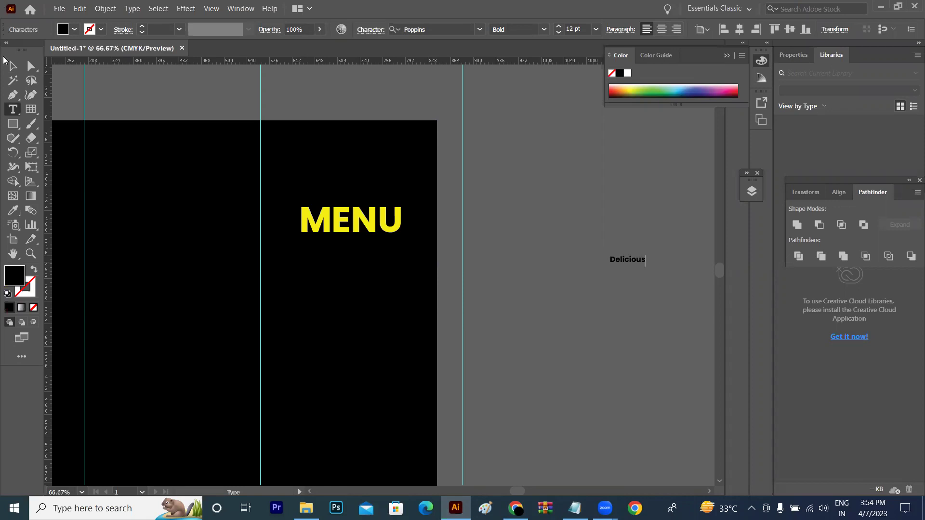
pyautogui.press('Escape')
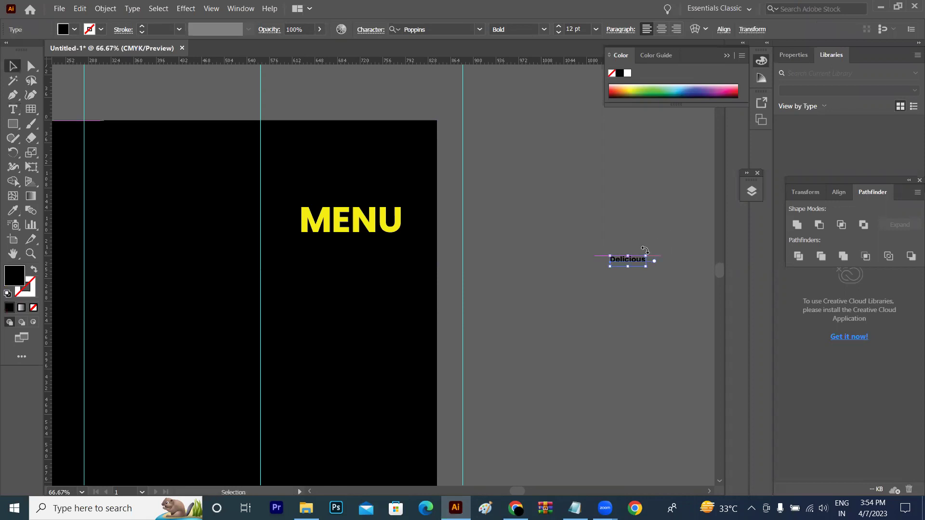
pyautogui.click(478, 27)
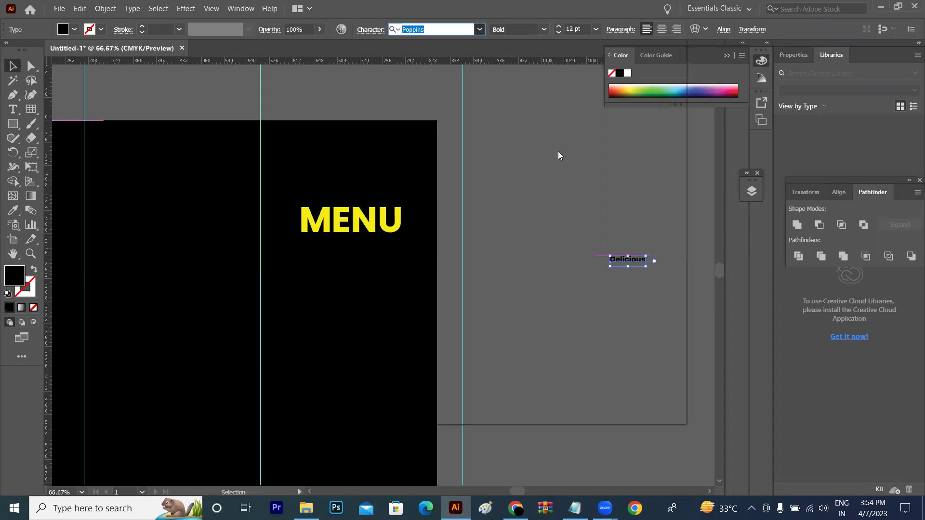
pyautogui.moveTo(563, 182)
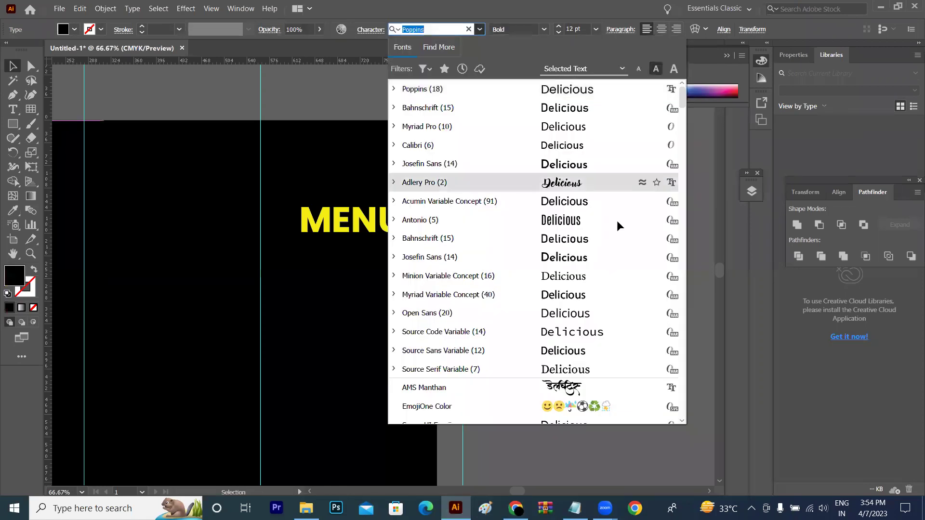
pyautogui.click(618, 264)
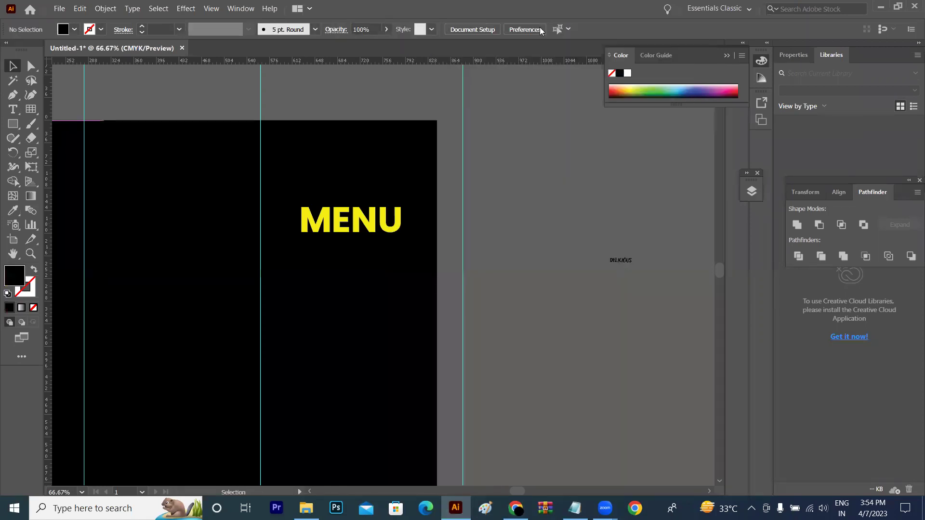
pyautogui.hotkey('ctrl', 'z')
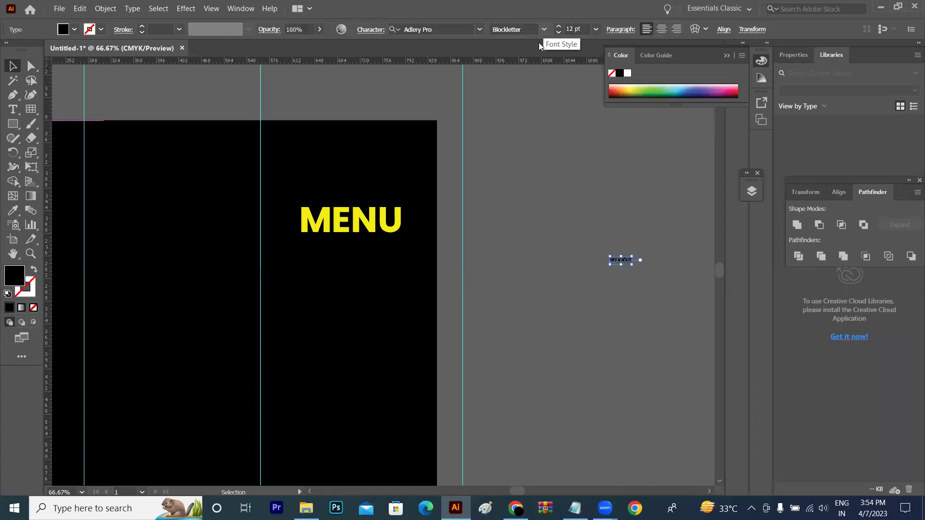
# - Move Delicious just above MENU, fill it white, and raise it to 23 pt
pyautogui.scroll(-1, 539, 42)
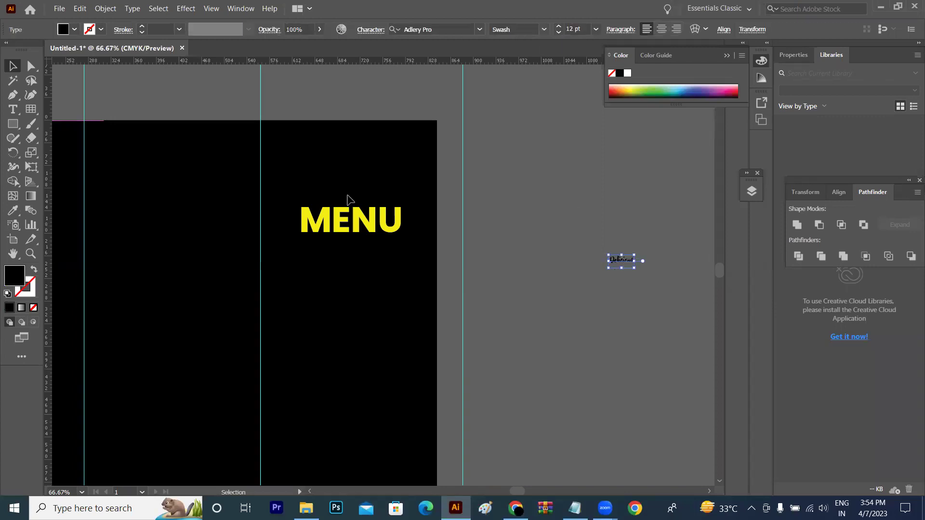
pyautogui.moveTo(621, 260); pyautogui.dragTo(356, 195)
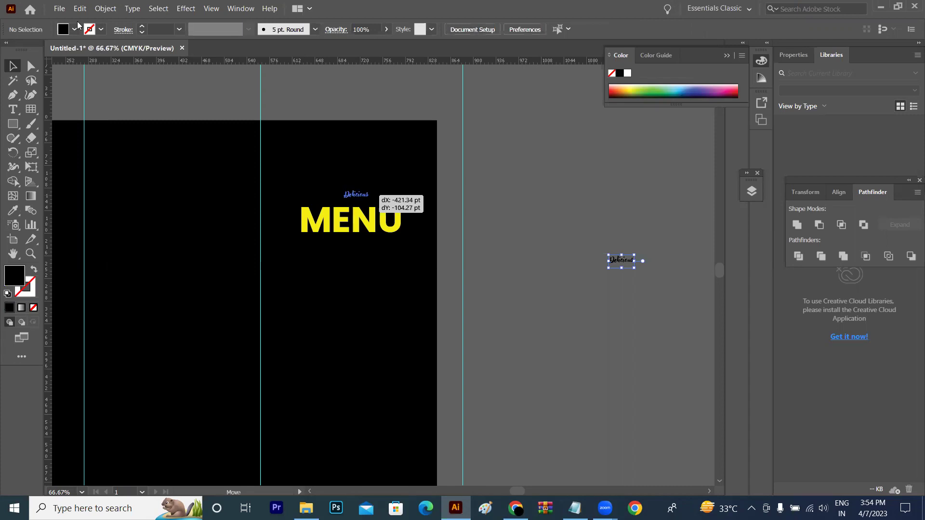
pyautogui.click(75, 29)
pyautogui.click(26, 54)
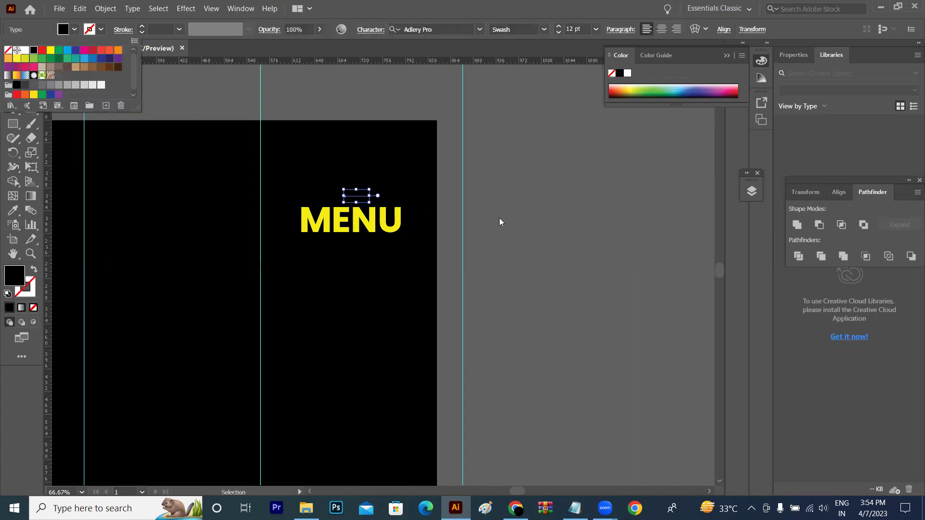
pyautogui.click(499, 218)
pyautogui.click(356, 200)
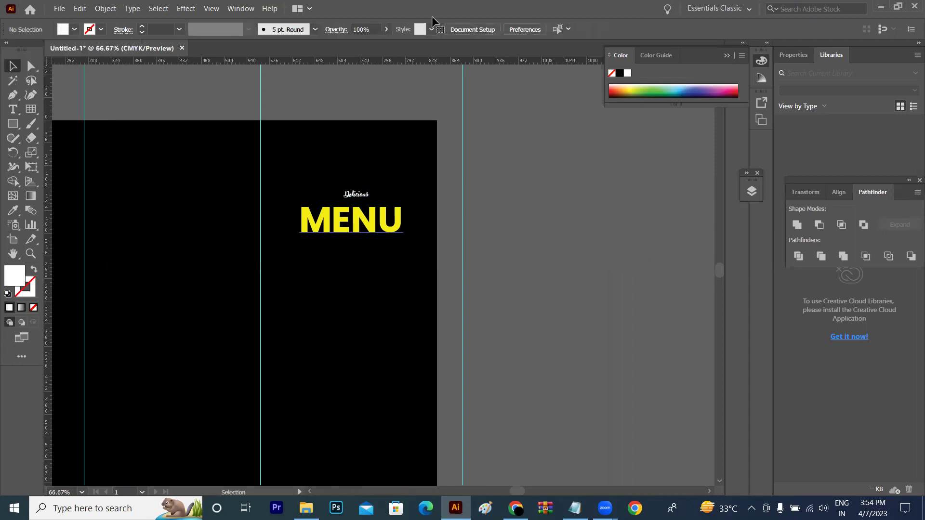
pyautogui.click(357, 195)
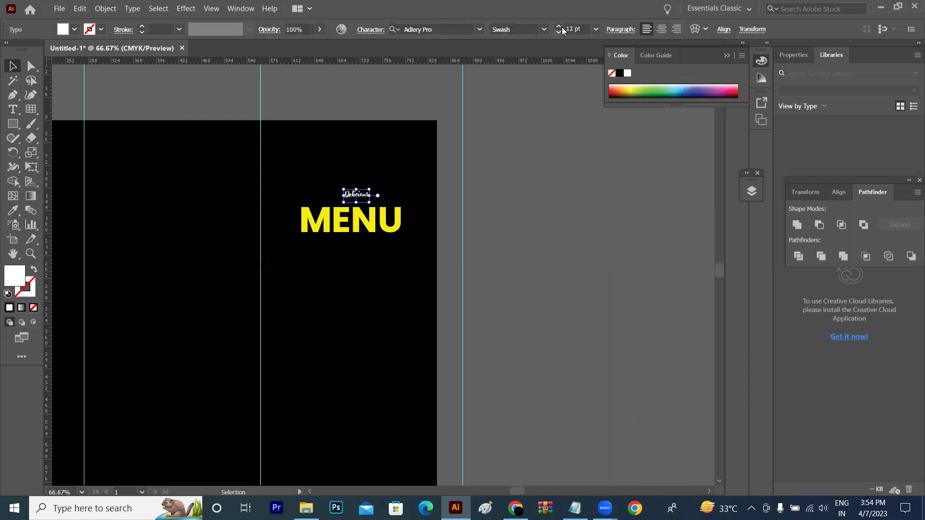
pyautogui.click(558, 27)
pyautogui.click(559, 27)
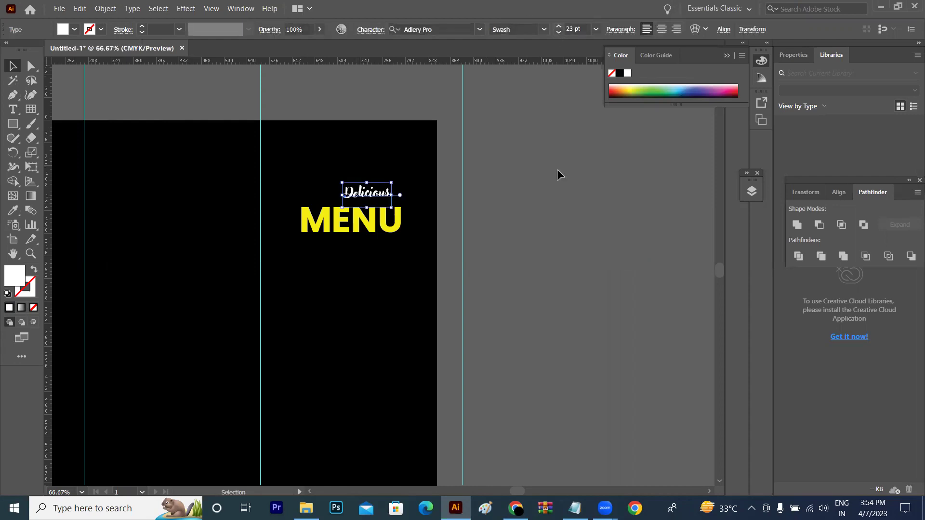
pyautogui.click(556, 180)
pyautogui.hotkey('ctrl', '+')
pyautogui.hotkey('ctrl', '+')
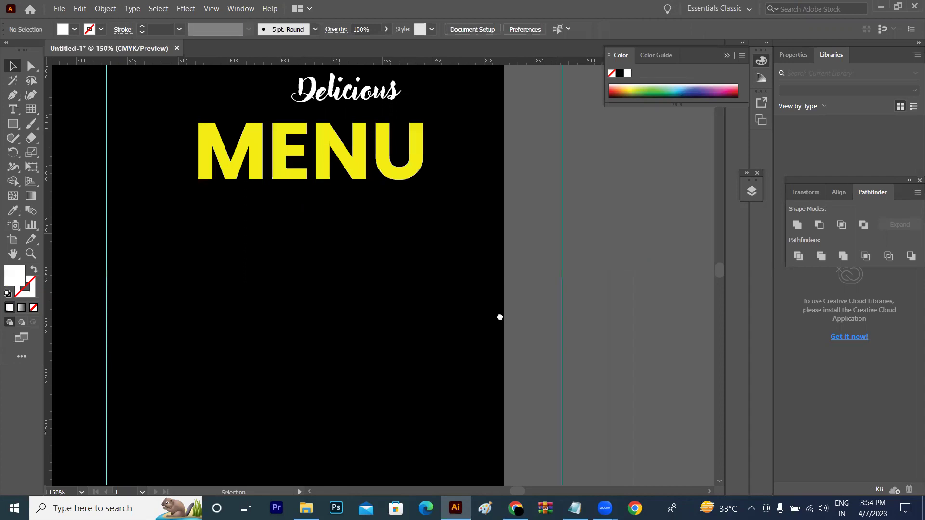
# - Move Delicious and MENU up together and enlarge Delicious to 29 pt
pyautogui.scroll(3, 338, 241)
pyautogui.moveTo(331, 233); pyautogui.dragTo(358, 258)
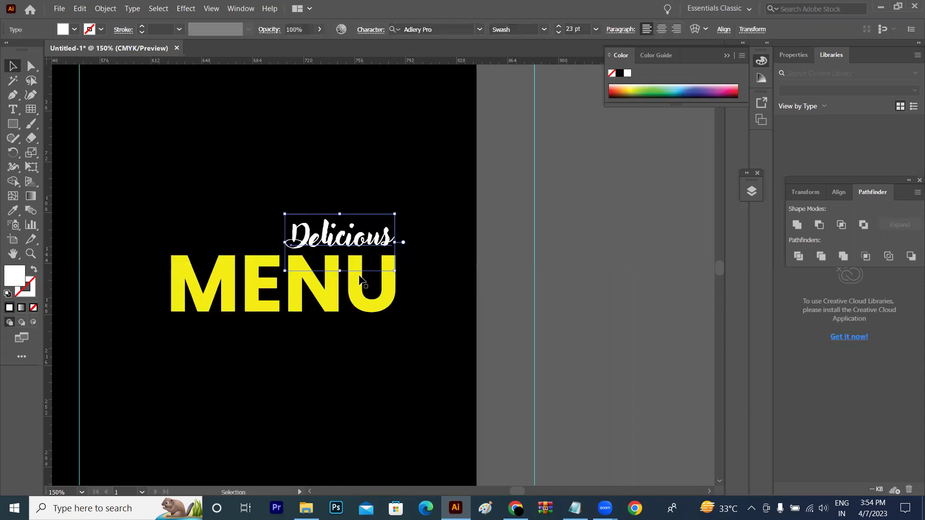
pyautogui.keyDown('shift'); pyautogui.click(358, 258); pyautogui.keyUp('shift')
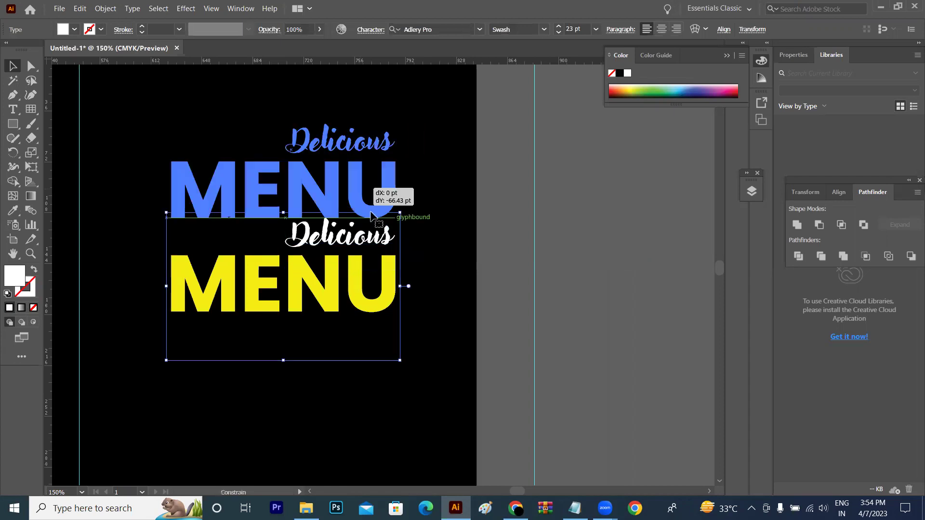
pyautogui.moveTo(357, 258); pyautogui.dragTo(358, 210)
pyautogui.click(268, 188)
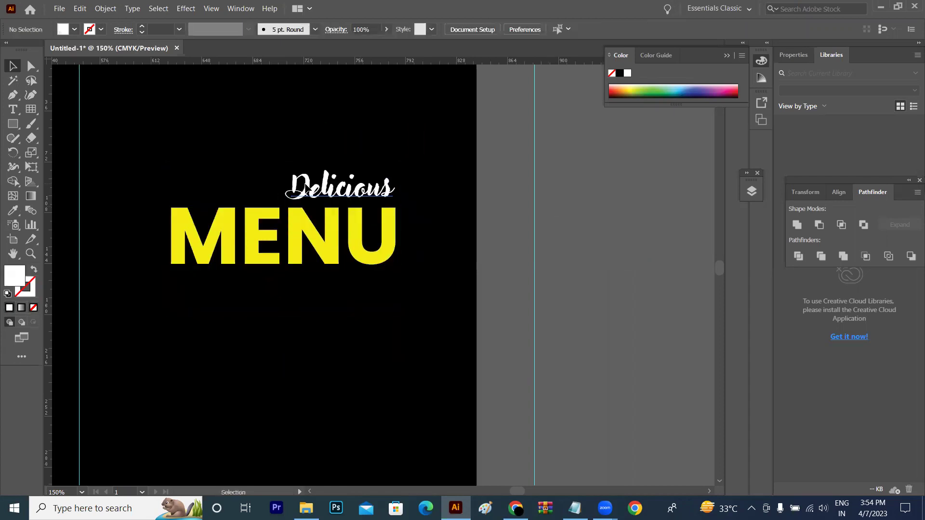
pyautogui.click(310, 188)
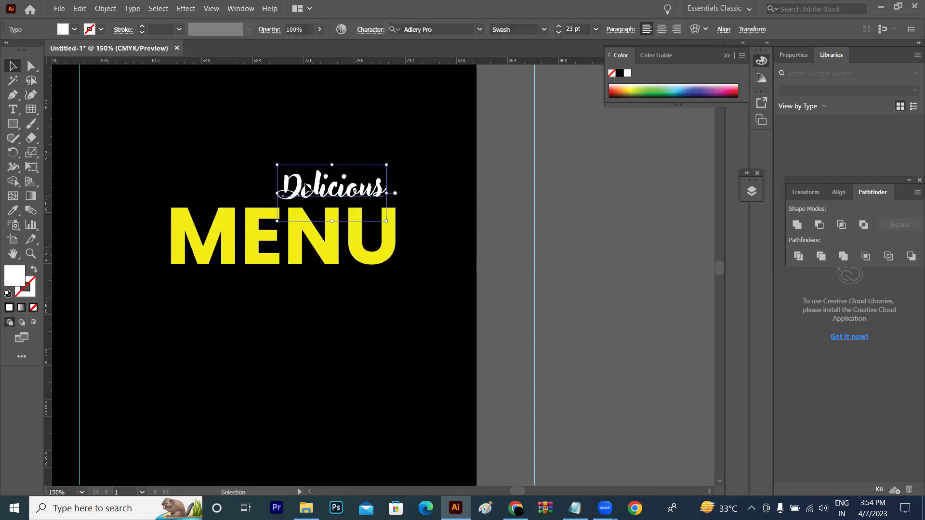
pyautogui.click(557, 26)
pyautogui.moveTo(348, 197); pyautogui.dragTo(339, 198)
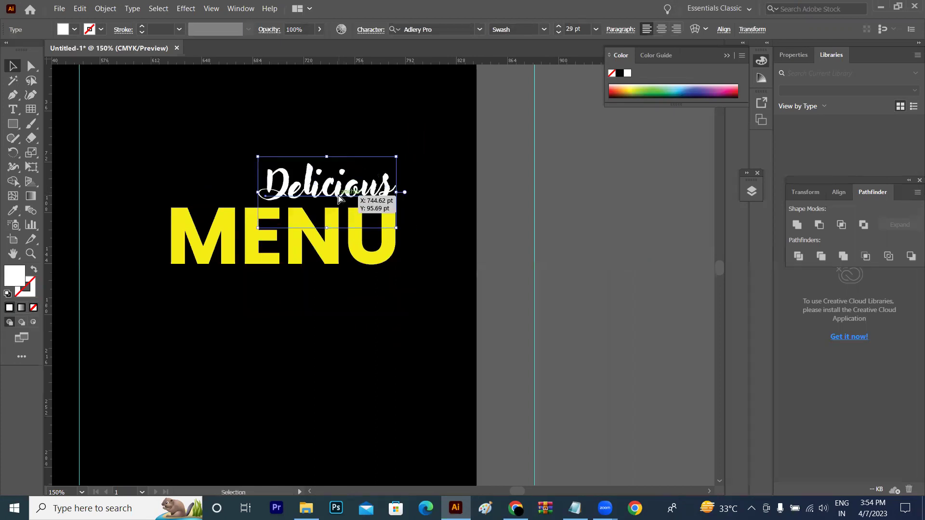
# - Nudge MENU into place under Delicious and glance at the Freepik references
pyautogui.hotkey('ctrl', '-')
pyautogui.hotkey('ctrl', '-')
pyautogui.hotkey('ctrl', '-')
pyautogui.click(483, 282)
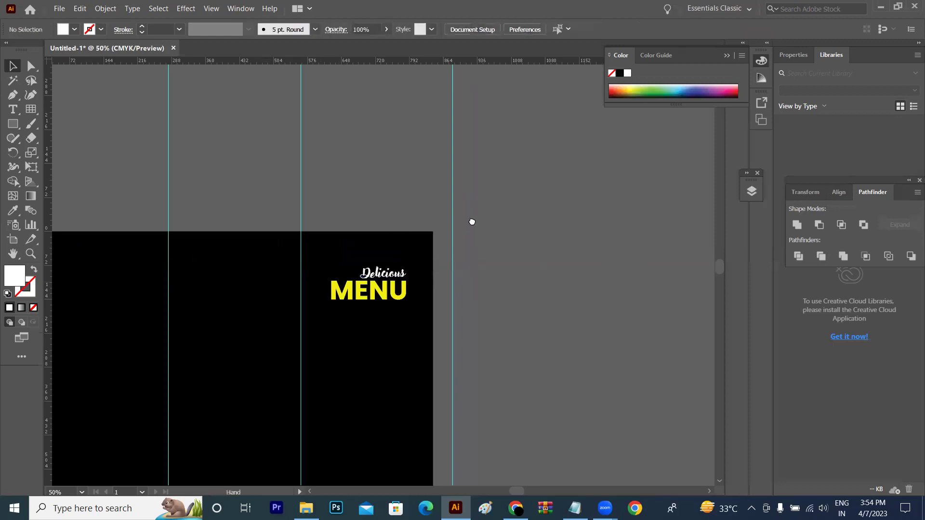
pyautogui.scroll(-3, 371, 237)
pyautogui.moveTo(371, 239); pyautogui.dragTo(390, 237)
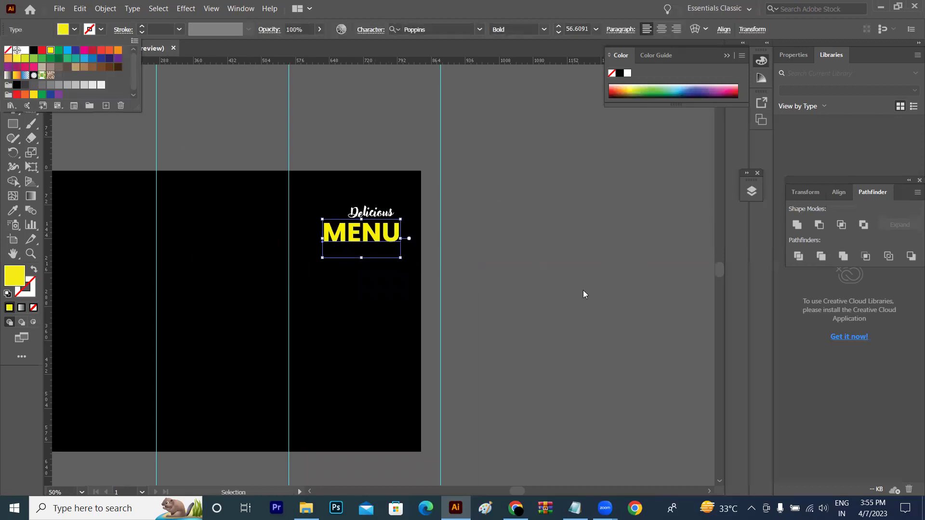
pyautogui.click(539, 340)
pyautogui.click(536, 332)
pyautogui.hotkey('ctrl', '1')
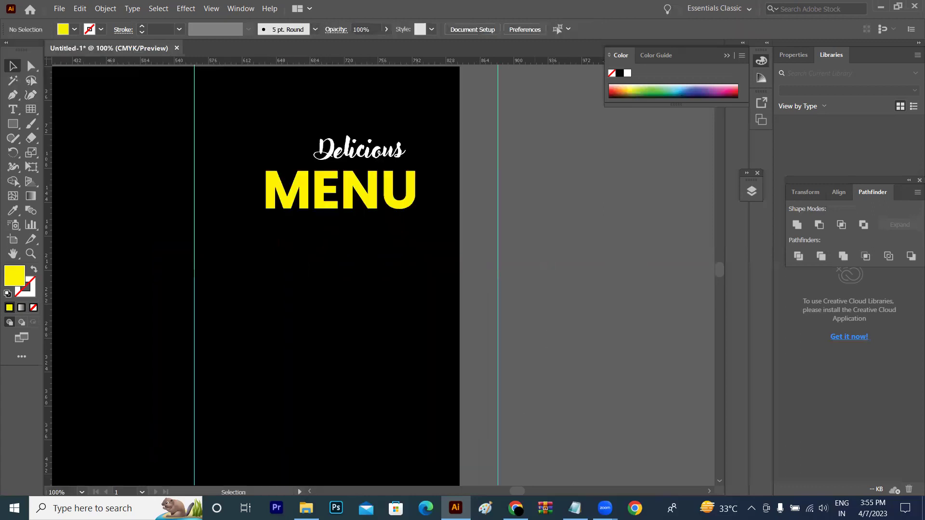
pyautogui.hotkey('alt', 'Tab')
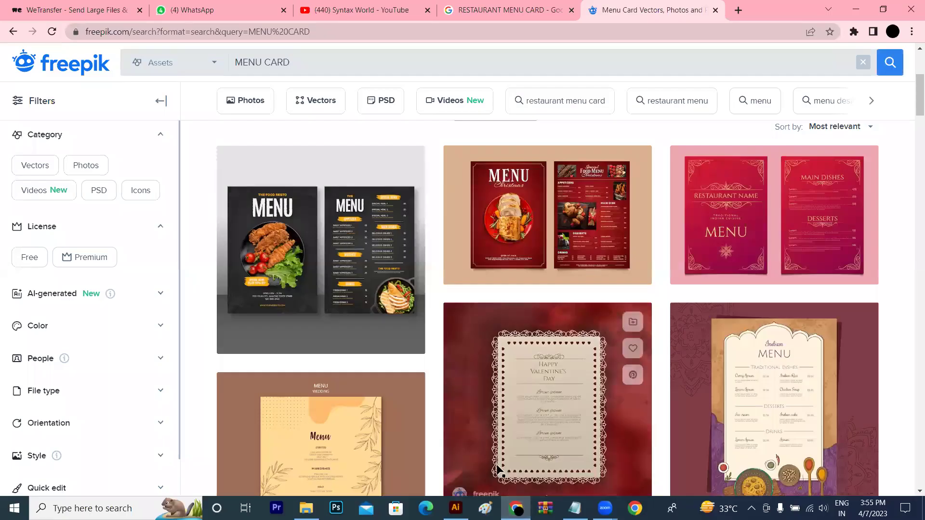
pyautogui.hotkey('alt', 'Tab')
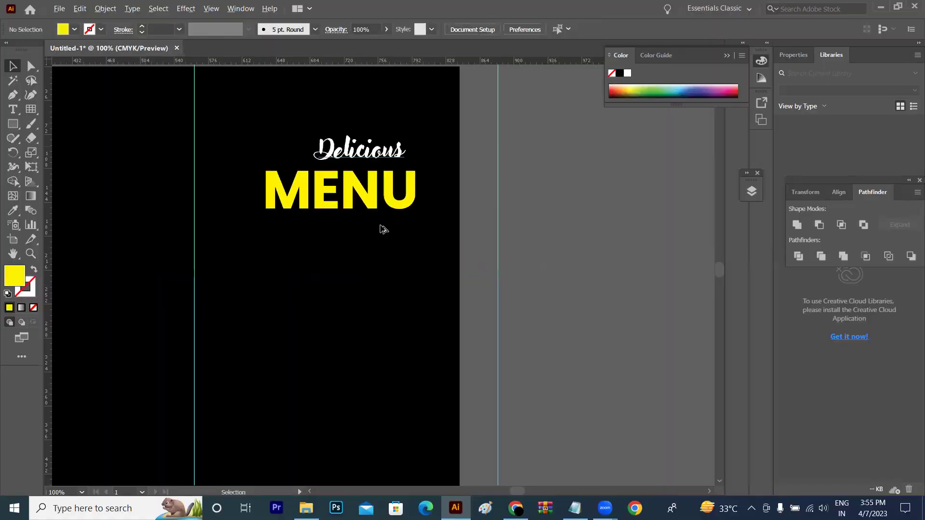
# - Duplicate the Delicious line to just below MENU
pyautogui.moveTo(404, 155); pyautogui.dragTo(406, 230)
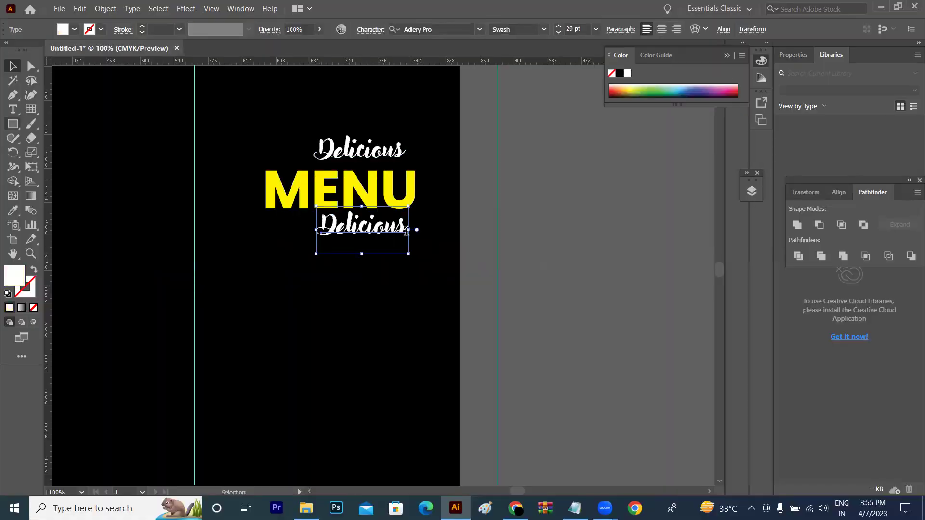
pyautogui.press('t')
pyautogui.moveTo(417, 226); pyautogui.dragTo(380, 227)
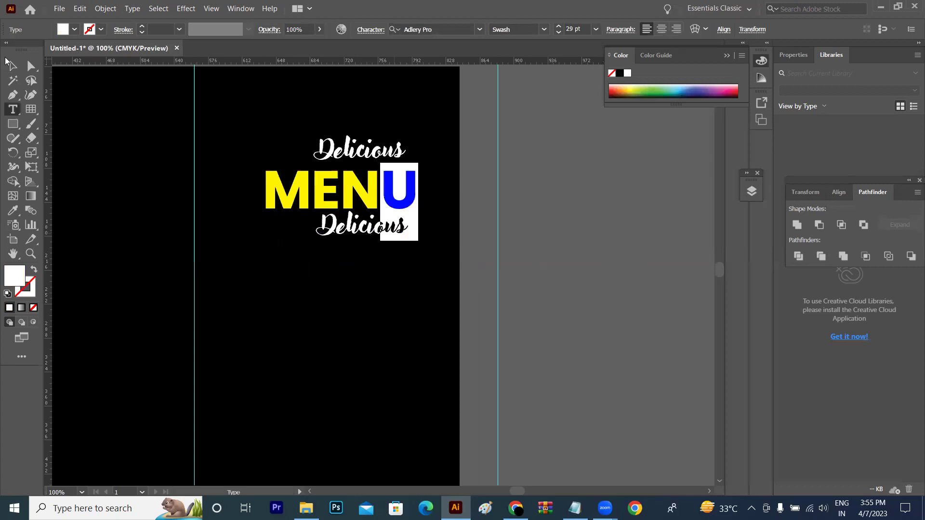
pyautogui.click(11, 64)
pyautogui.press('Escape')
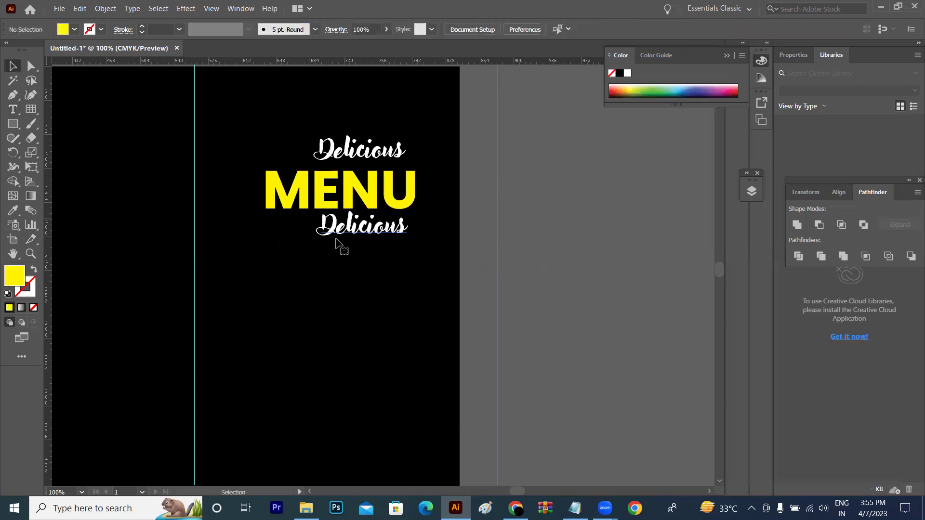
pyautogui.click(365, 237)
pyautogui.click(364, 238)
# - Replace the copied text with 'Veg Restaurent'
pyautogui.click(15, 114)
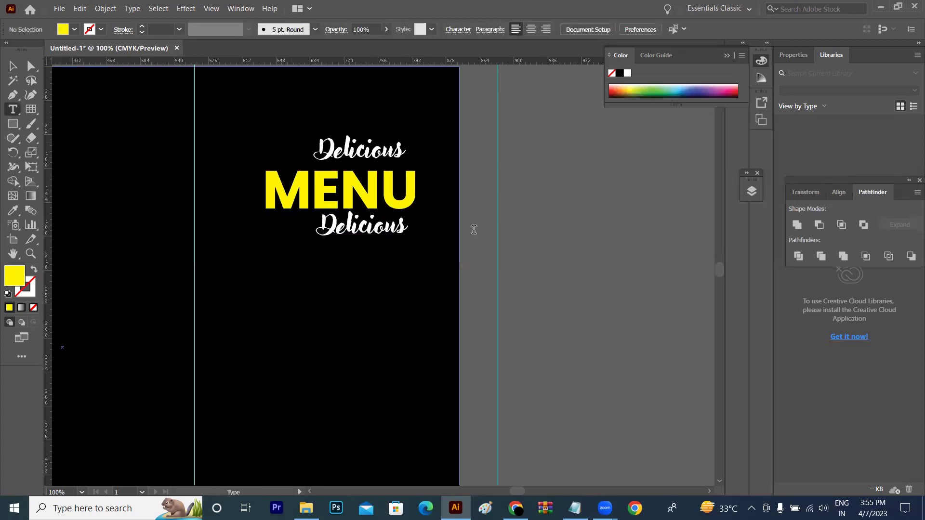
pyautogui.hotkey('ctrl', 'a')
pyautogui.press('BackSpace')
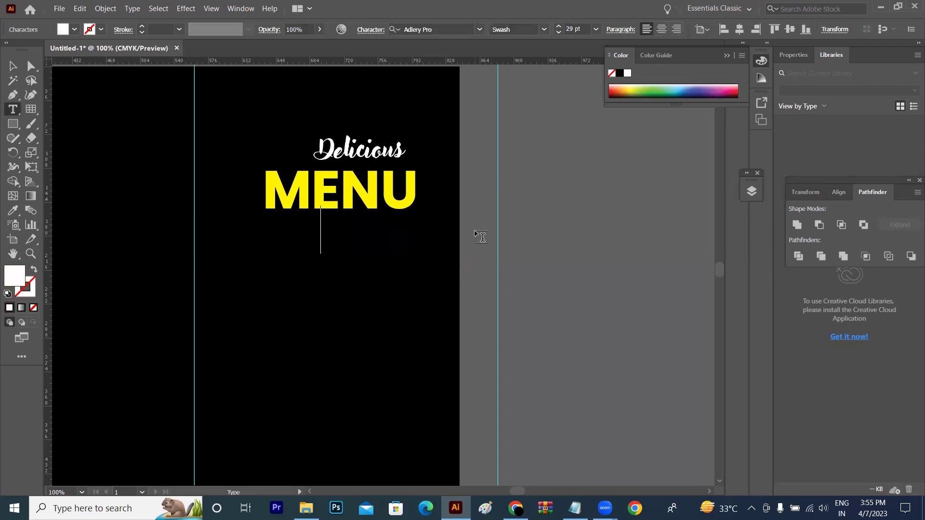
pyautogui.write('Veg ')
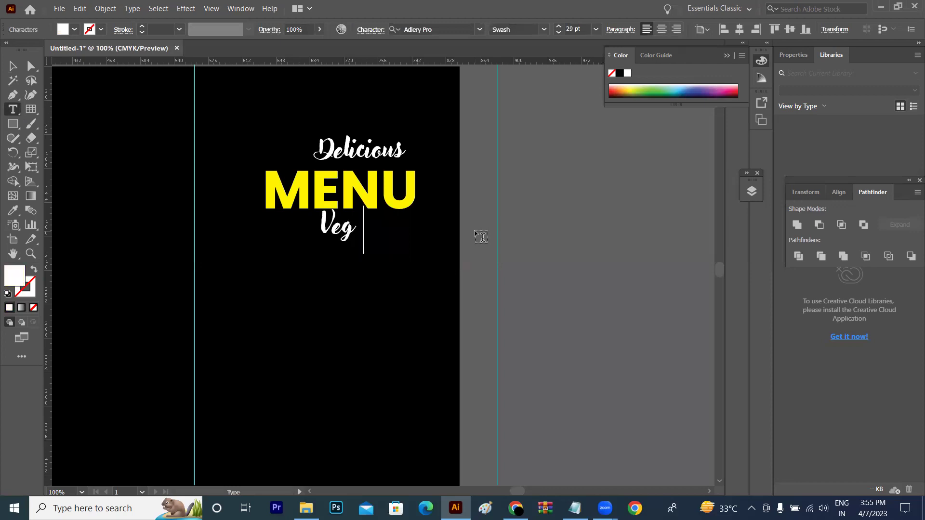
pyautogui.write('Restaurent')
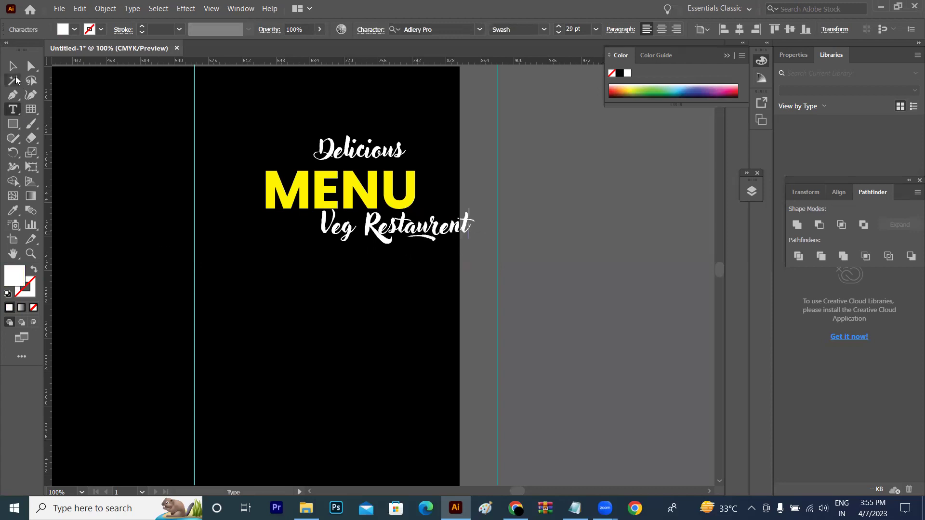
pyautogui.click(13, 66)
# - Set Veg Restaurent in Anydore and move it left and down under MENU
pyautogui.click(480, 30)
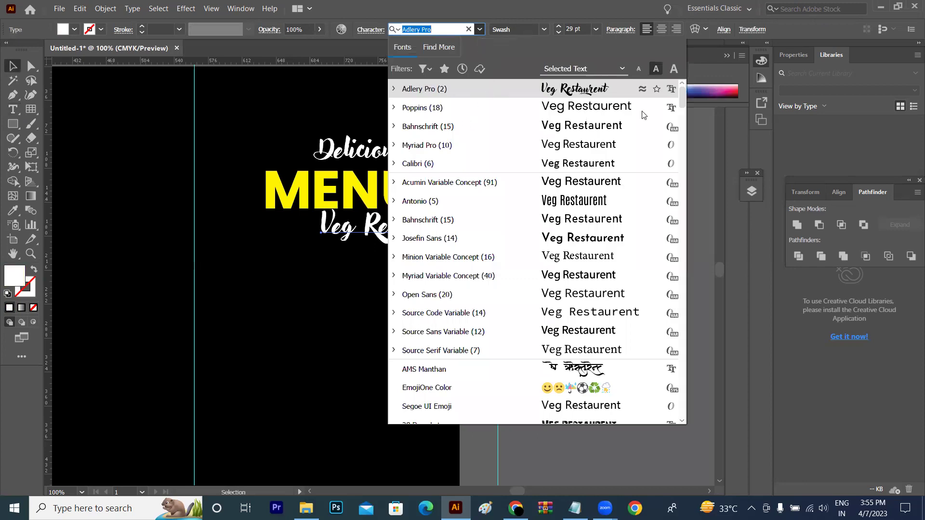
pyautogui.press('Down')
pyautogui.press('Down')
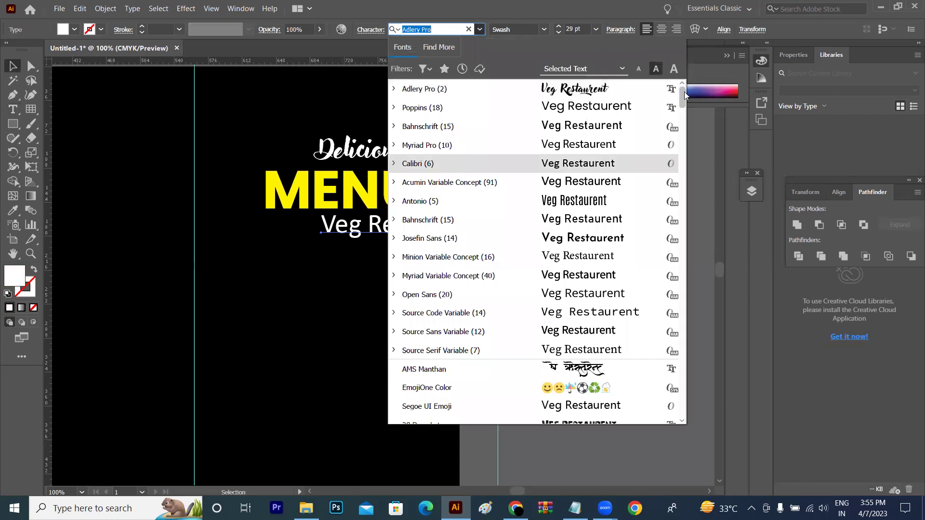
pyautogui.moveTo(684, 95); pyautogui.dragTo(683, 114)
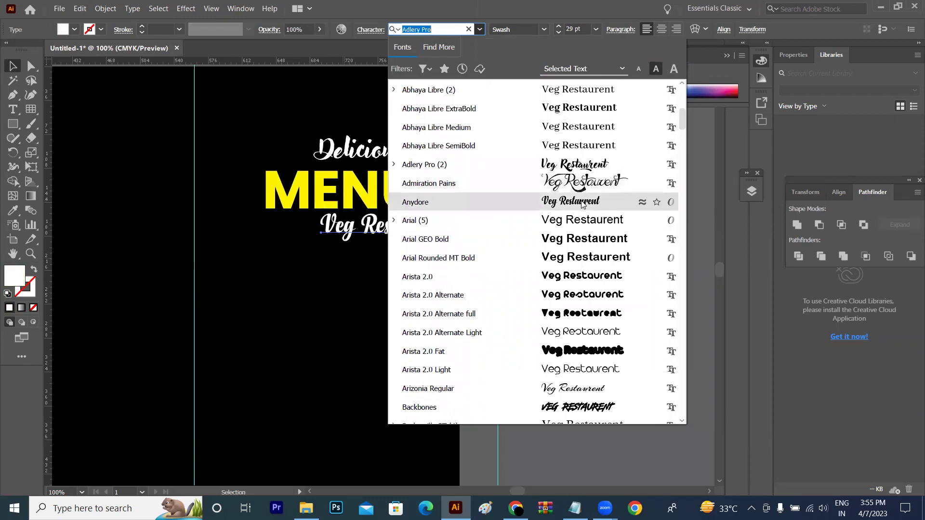
pyautogui.click(501, 203)
pyautogui.moveTo(406, 235); pyautogui.dragTo(372, 246)
# - Eyedrop Anydore onto Delicious and reposition both script lines around MENU
pyautogui.click(333, 155)
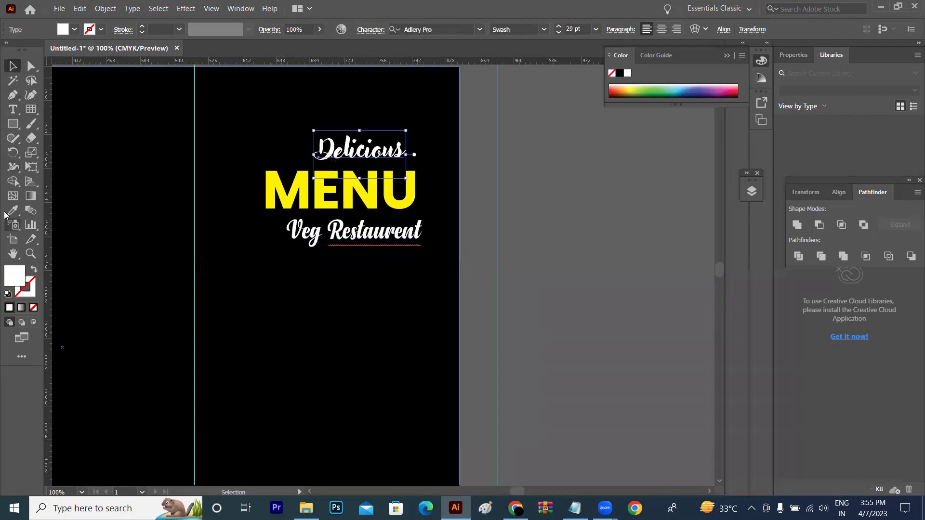
pyautogui.click(13, 210)
pyautogui.click(327, 223)
pyautogui.click(9, 66)
pyautogui.click(588, 207)
pyautogui.moveTo(377, 157); pyautogui.dragTo(398, 161)
pyautogui.moveTo(403, 238); pyautogui.dragTo(405, 239)
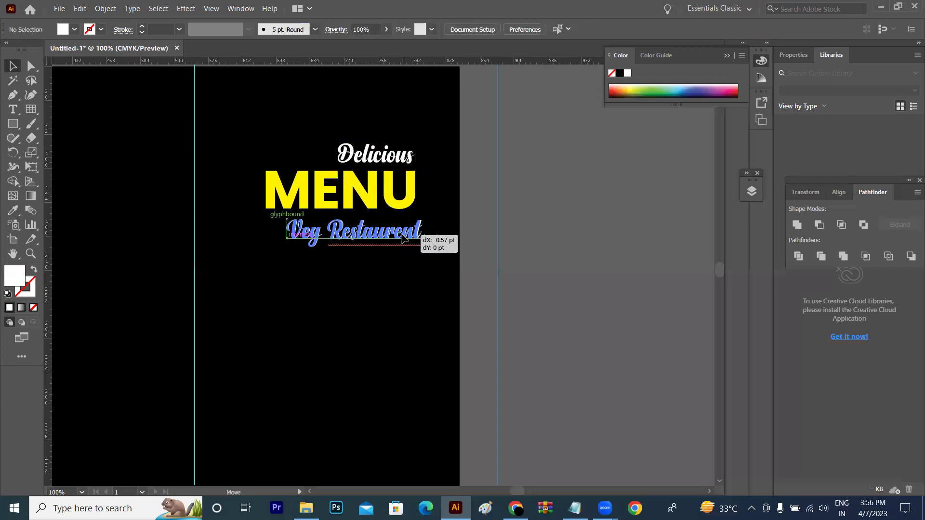
pyautogui.click(533, 212)
pyautogui.press('ctrl')
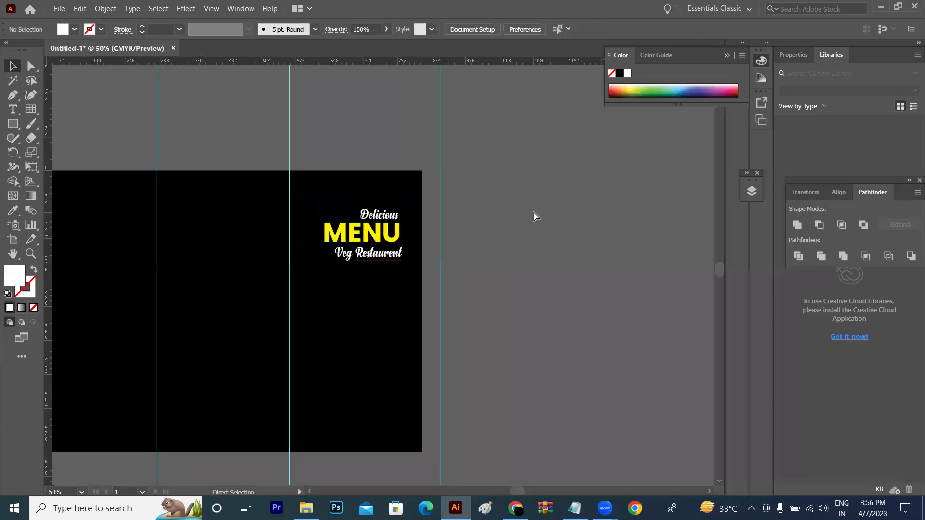
# - Align Veg Restaurent under MENU's right edge and zoom out to check the layout
pyautogui.hotkey('ctrl', '+')
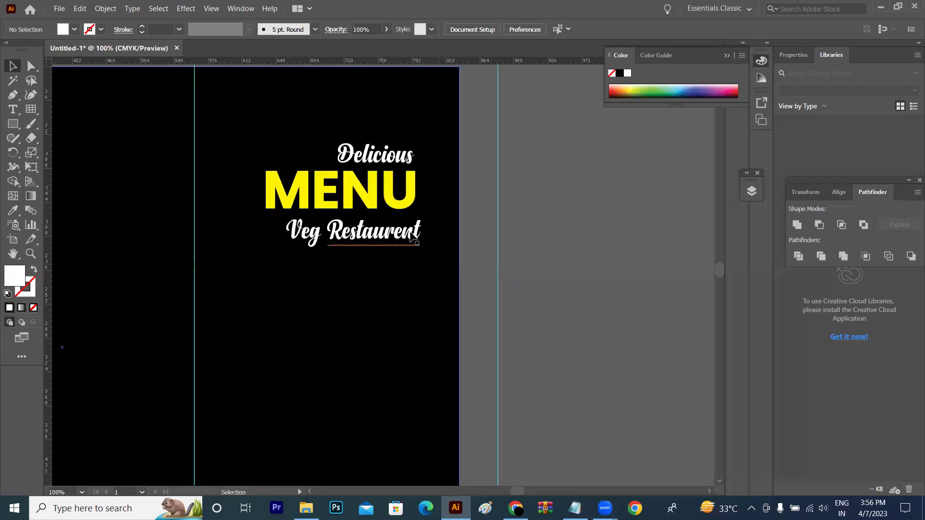
pyautogui.moveTo(415, 233); pyautogui.dragTo(407, 233)
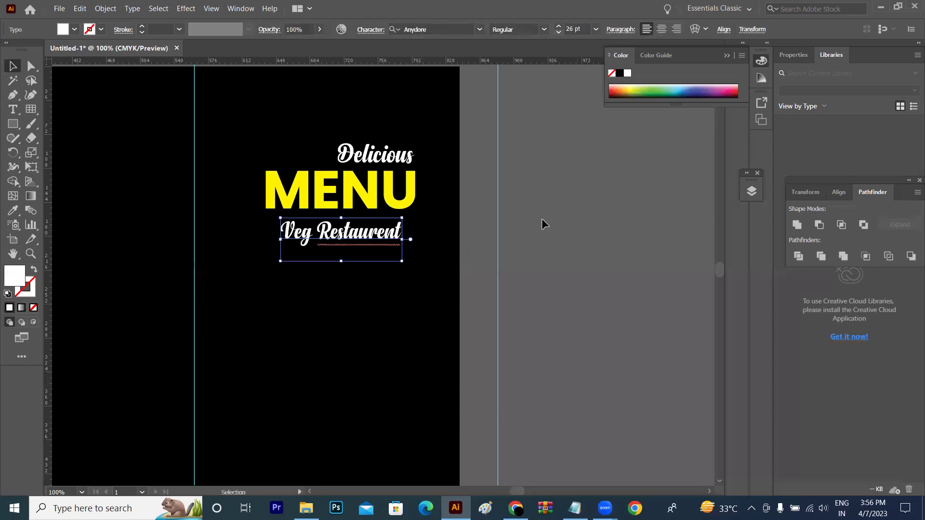
pyautogui.moveTo(365, 241); pyautogui.dragTo(390, 236)
pyautogui.click(587, 230)
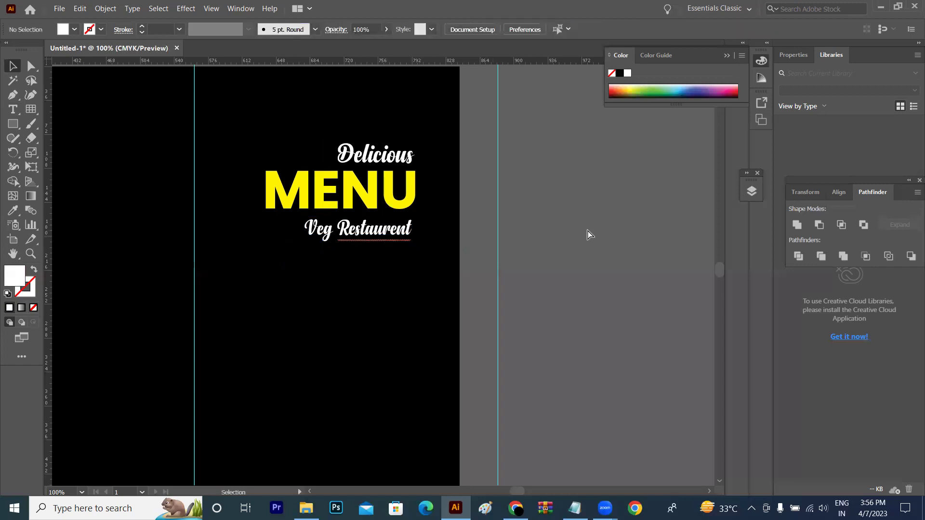
pyautogui.hotkey('ctrl', '-')
pyautogui.hotkey('ctrl', '-')
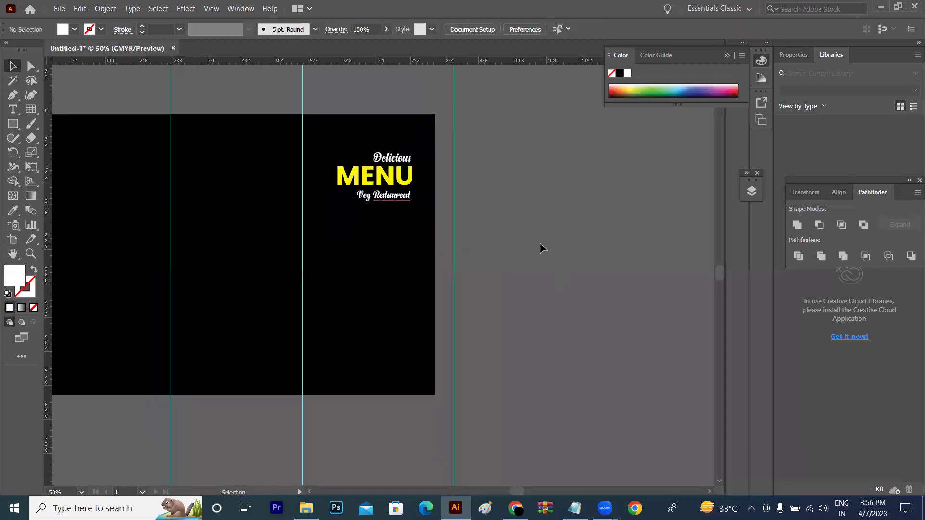
pyautogui.hotkey('ctrl', '+')
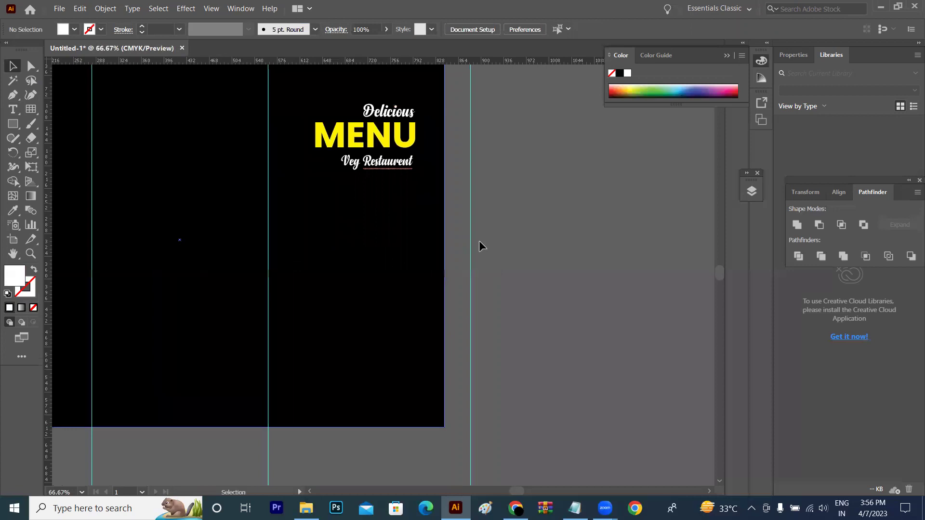
# - Draw a white rectangle below the titles from the centre guide to the artboard edge
pyautogui.click(12, 124)
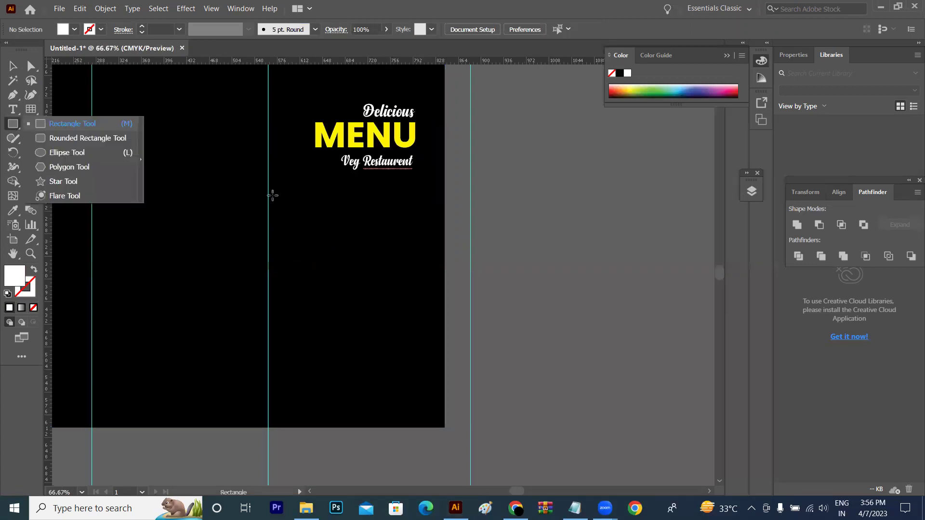
pyautogui.moveTo(268, 193)
pyautogui.mouseDown()
pyautogui.moveTo(433, 284)
pyautogui.moveTo(441, 302)
pyautogui.mouseUp()
pyautogui.press('v')
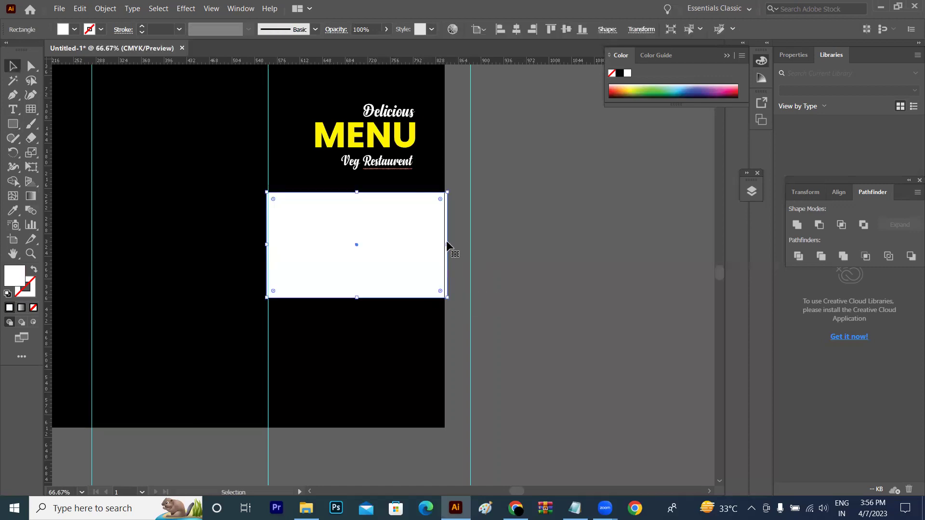
pyautogui.moveTo(446, 246); pyautogui.dragTo(444, 246)
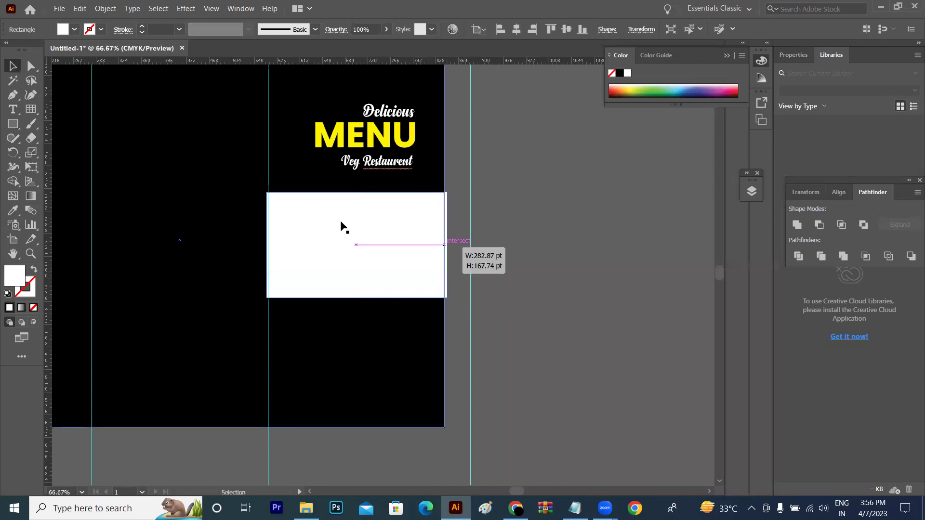
pyautogui.moveTo(267, 245); pyautogui.dragTo(268, 246)
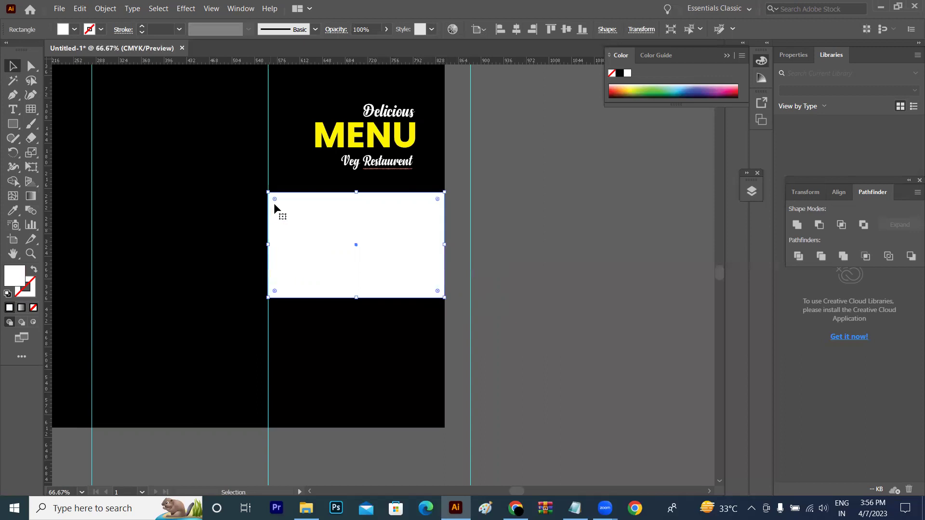
pyautogui.click(31, 65)
pyautogui.click(269, 208)
pyautogui.press('Return')
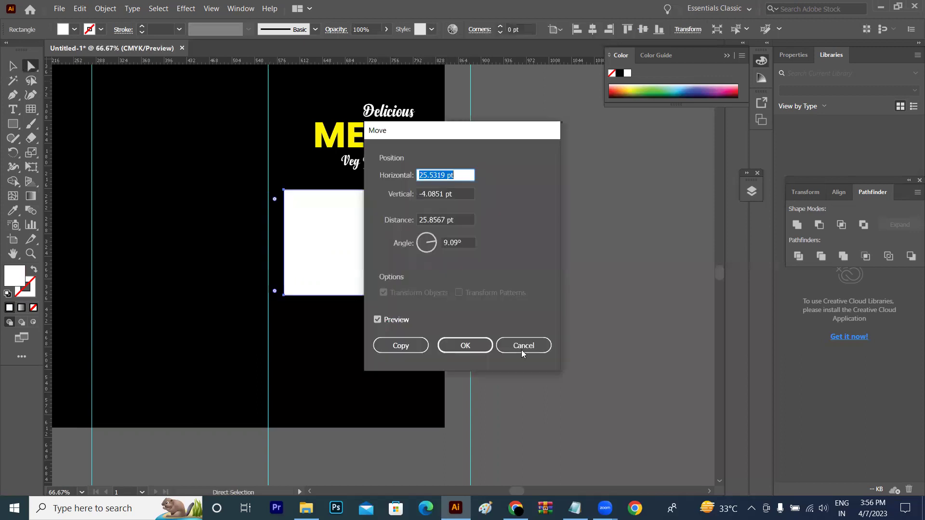
pyautogui.click(521, 350)
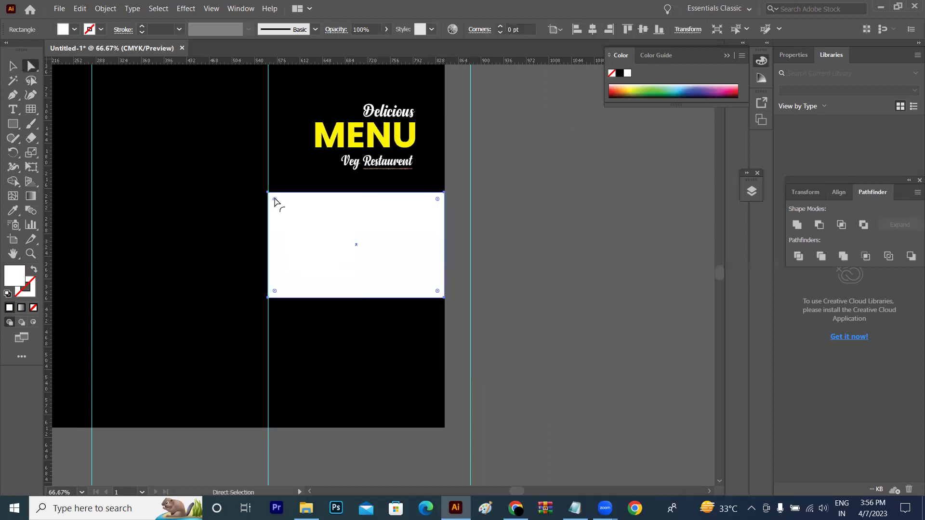
# - Round the rectangle's top-left corner to 30 pt
pyautogui.doubleClick(275, 200)
pyautogui.click(455, 142)
pyautogui.click(454, 142)
pyautogui.click(454, 142)
pyautogui.click(454, 143)
pyautogui.click(454, 142)
pyautogui.click(455, 142)
pyautogui.click(454, 143)
pyautogui.click(450, 197)
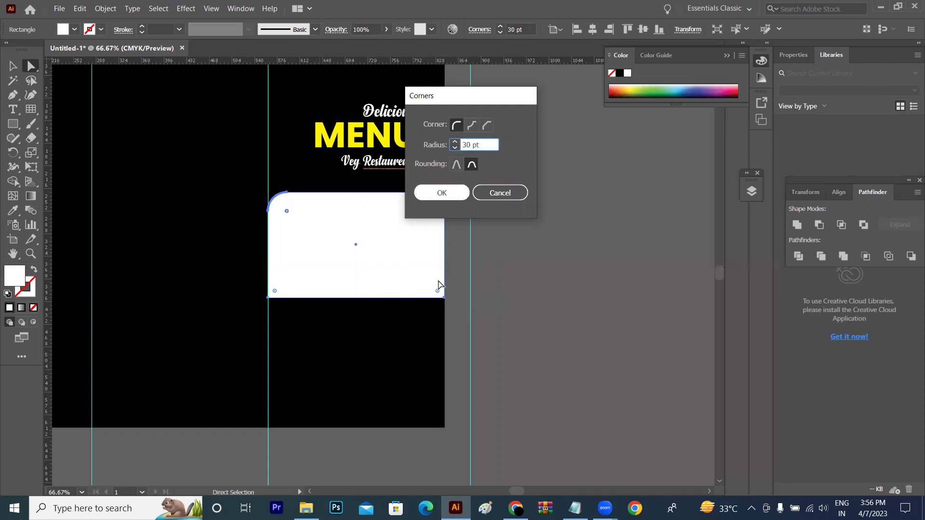
# - Round the rectangle's bottom-right corner to 30 pt
pyautogui.doubleClick(437, 292)
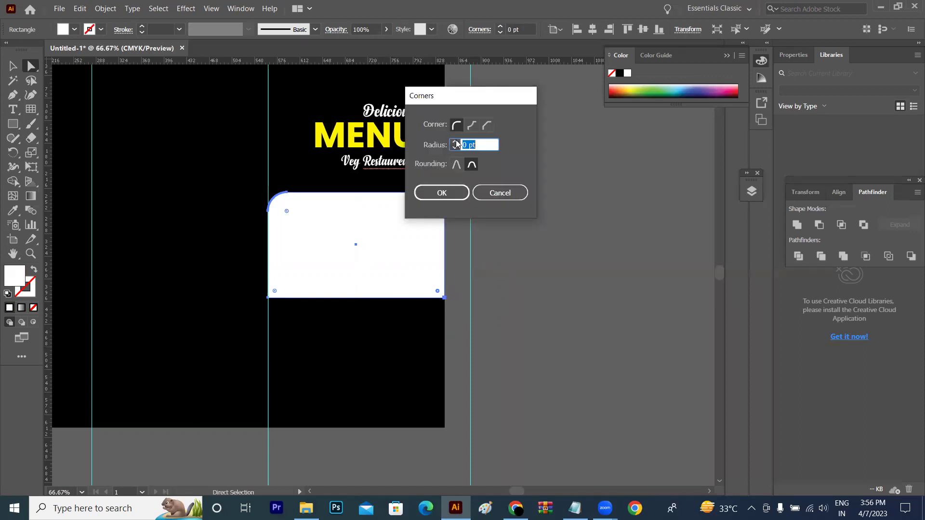
pyautogui.click(455, 143)
pyautogui.click(455, 142)
pyautogui.click(455, 143)
pyautogui.press('Return')
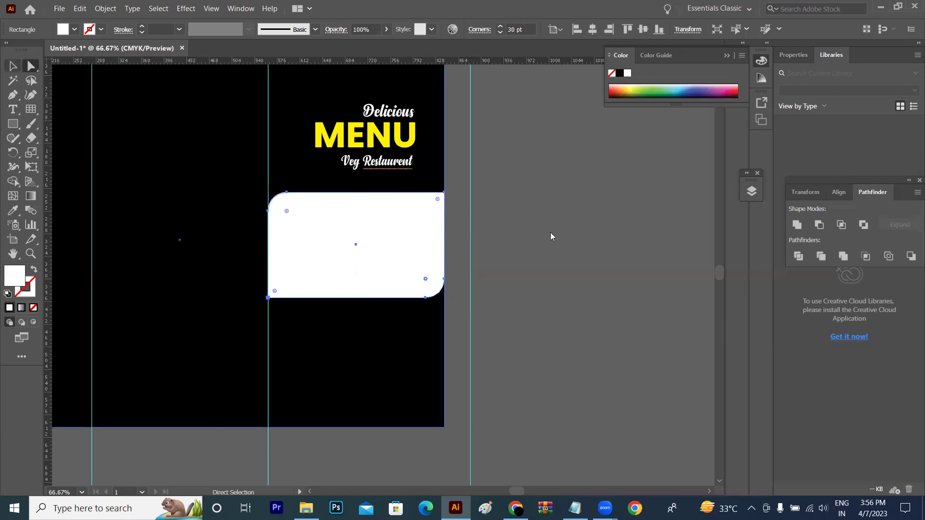
pyautogui.press('v')
pyautogui.press('Return')
pyautogui.click(524, 347)
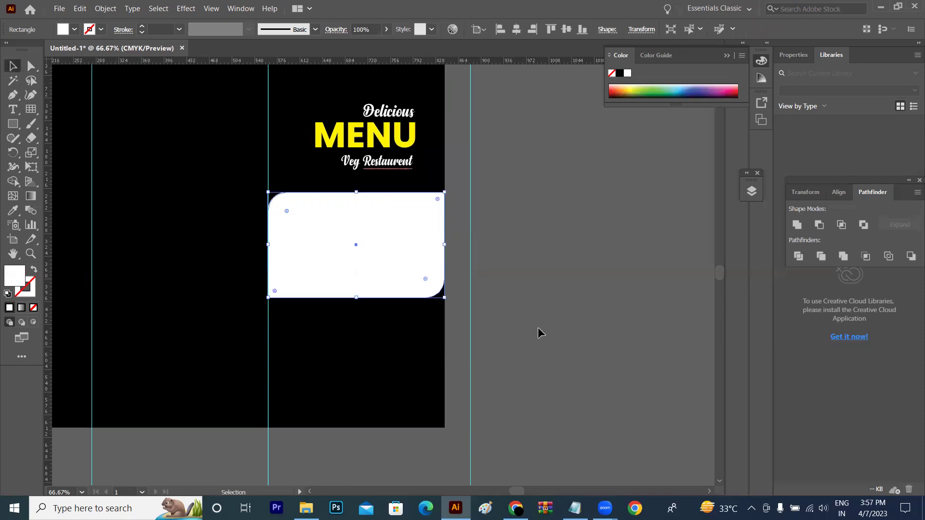
# - Fill the rounded rectangle with yellow from the swatches
pyautogui.click(537, 328)
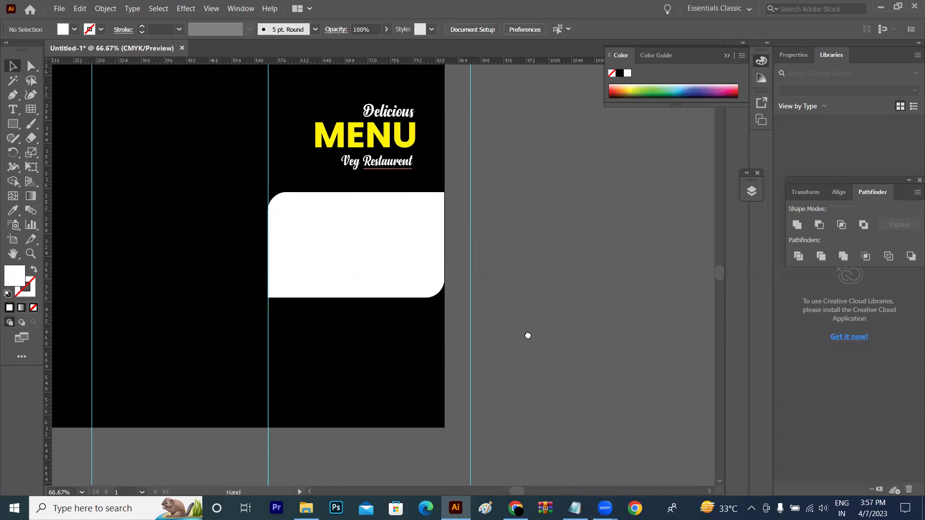
pyautogui.moveTo(527, 336); pyautogui.dragTo(538, 328)
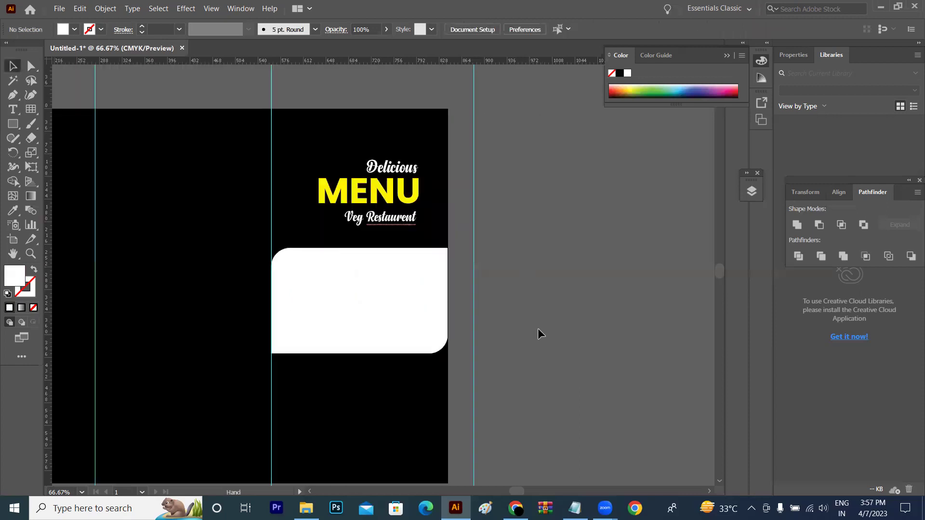
pyautogui.click(427, 312)
pyautogui.press('a')
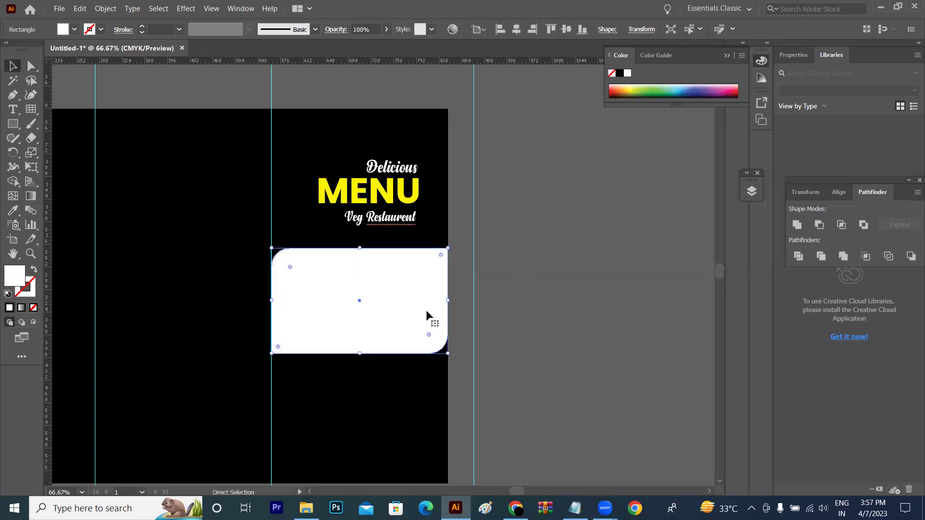
pyautogui.press('v')
pyautogui.click(74, 30)
pyautogui.click(48, 48)
pyautogui.click(534, 254)
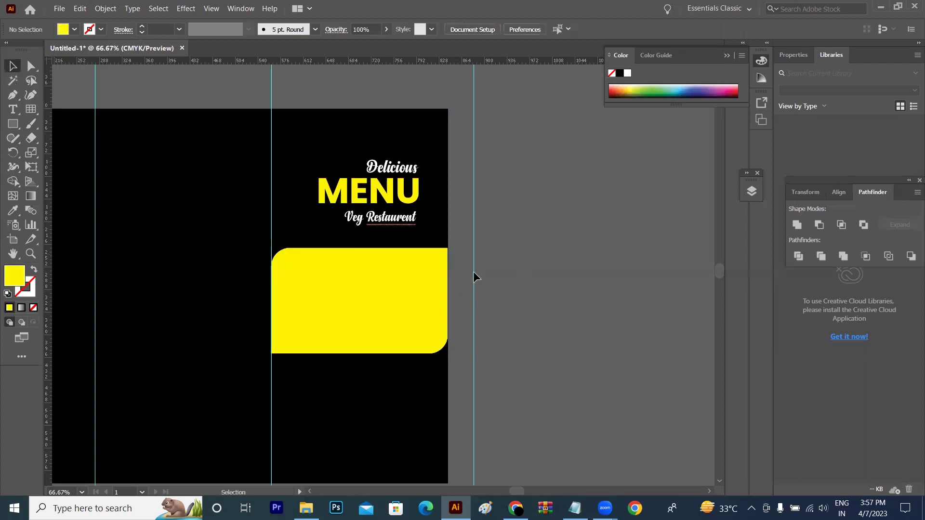
# - Undo that fill and make the duplicate rounded rectangle yellow instead
pyautogui.click(418, 287)
pyautogui.press('a')
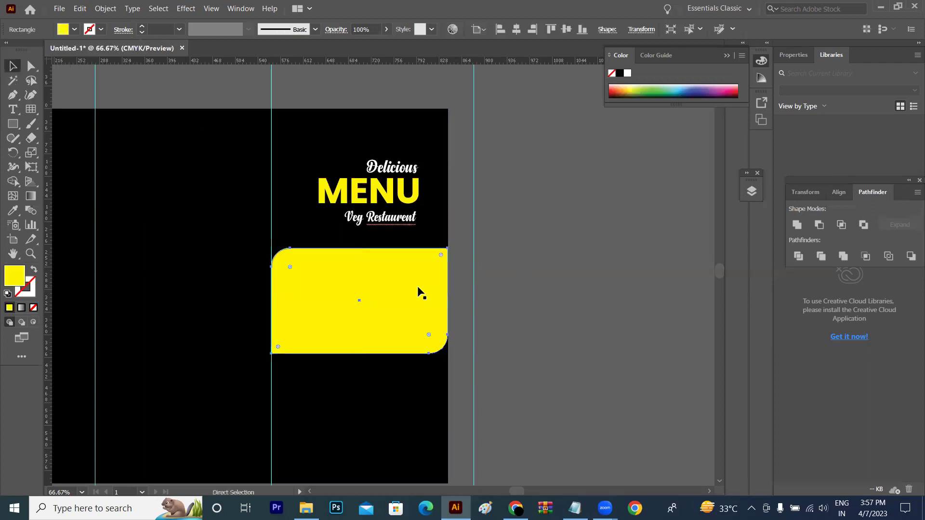
pyautogui.press('v')
pyautogui.press('Up')
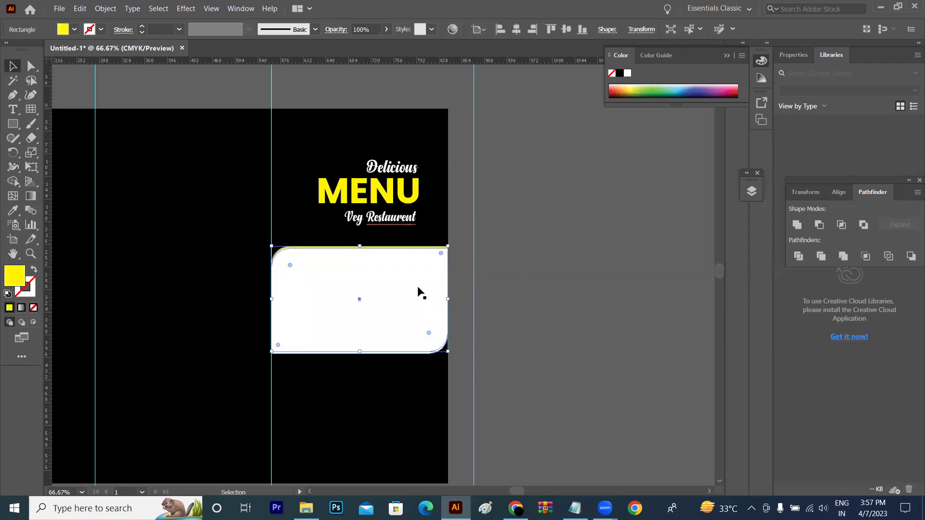
pyautogui.press('a')
pyautogui.click(390, 296)
pyautogui.press('v')
pyautogui.click(74, 29)
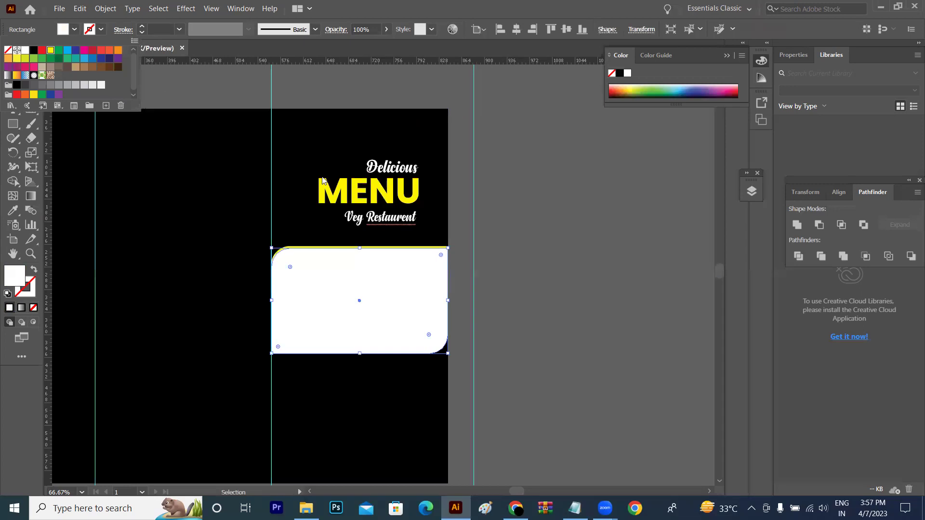
pyautogui.click(606, 270)
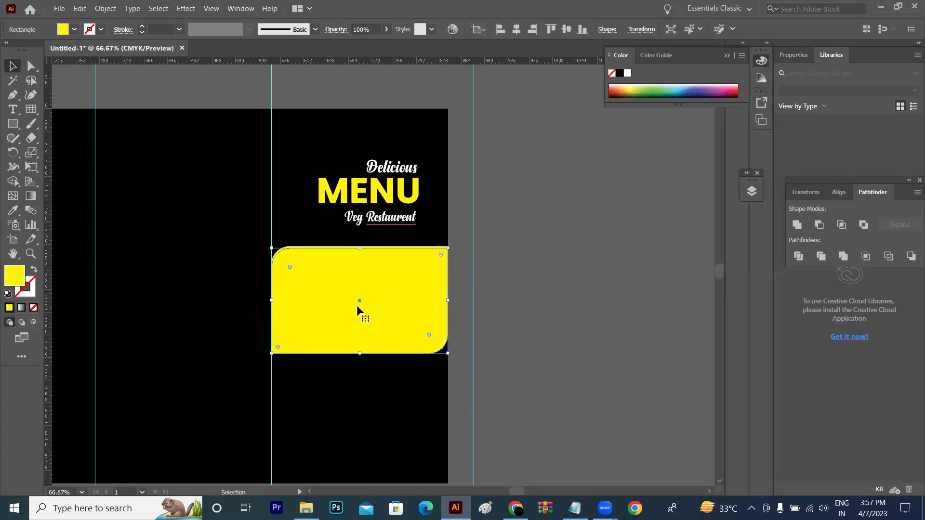
# - Send the yellow rectangle behind the white panel, nudging it to show a thin rim
pyautogui.hotkey('ctrl', '[')
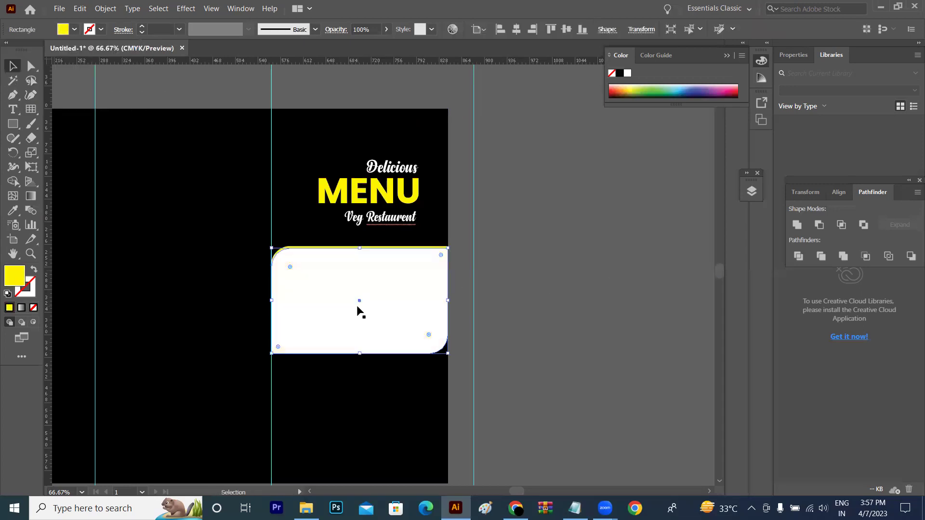
pyautogui.press('Down')
pyautogui.press('Down')
pyautogui.press('Down')
pyautogui.press('Down')
pyautogui.press('Down')
pyautogui.press('Down')
pyautogui.press('Up')
pyautogui.press('Up')
pyautogui.press('Up')
pyautogui.click(552, 275)
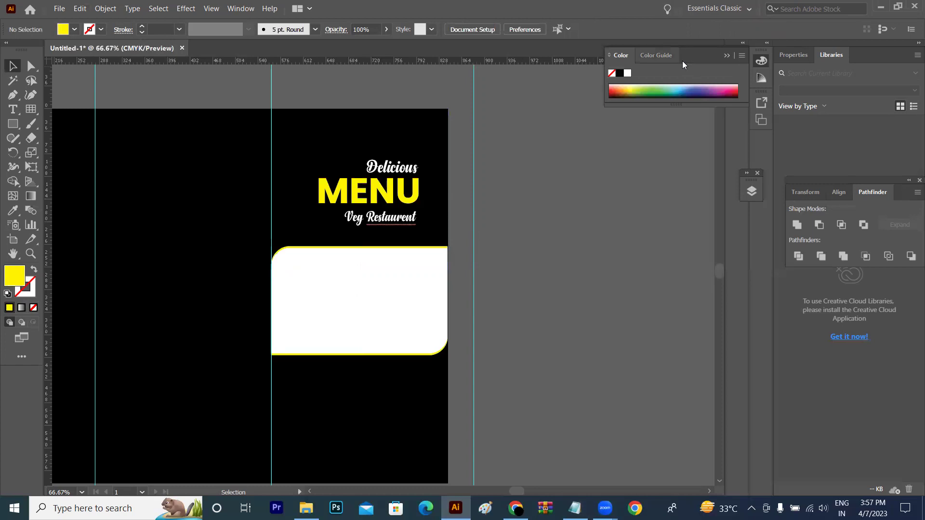
pyautogui.click(424, 295)
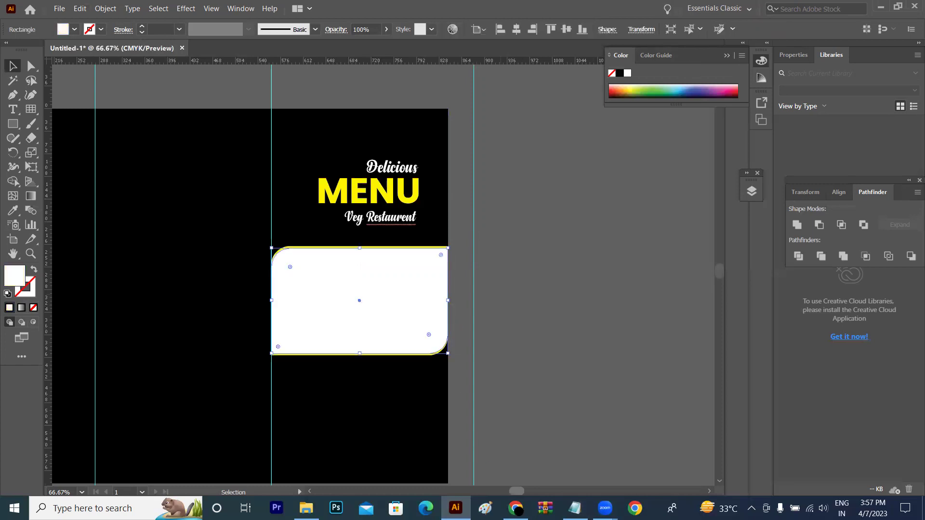
pyautogui.click(516, 508)
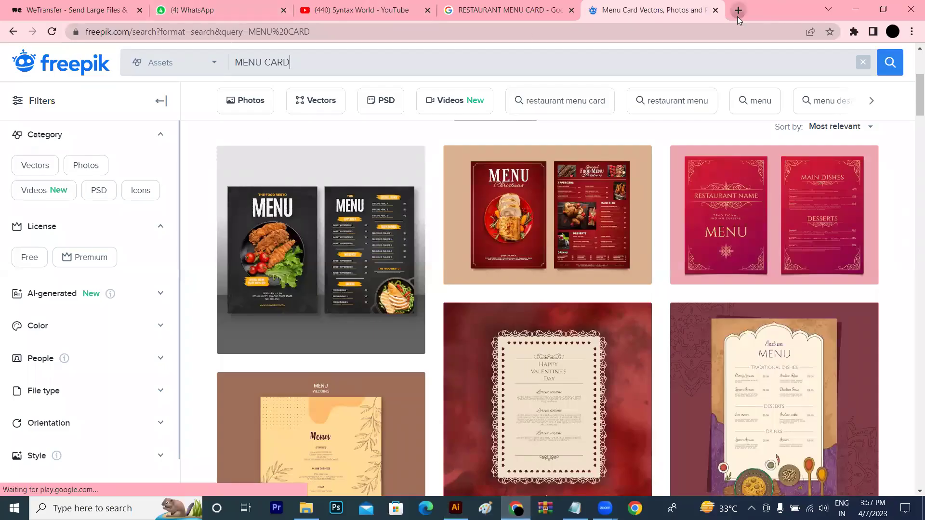
# - Search Google for 'food images' in a new tab and show only image results
pyautogui.click(738, 10)
pyautogui.write('food ')
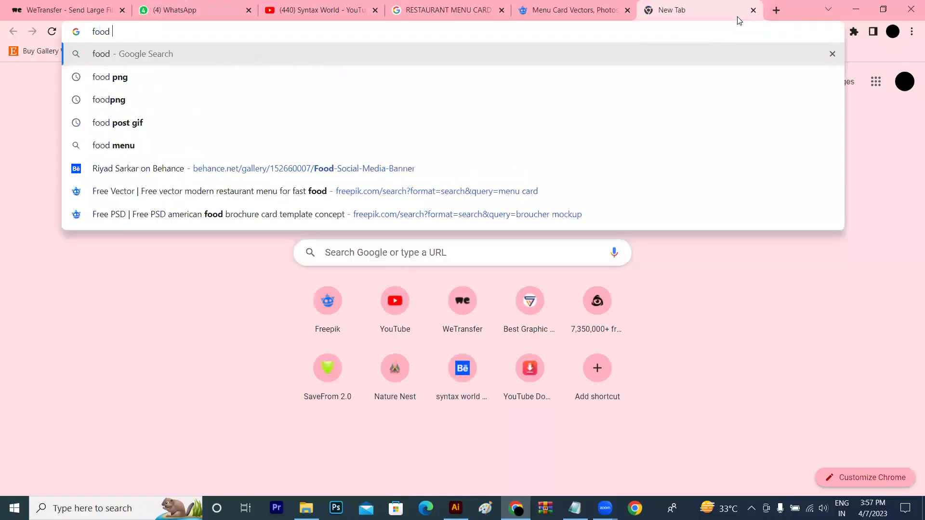
pyautogui.write('images')
pyautogui.press('Return')
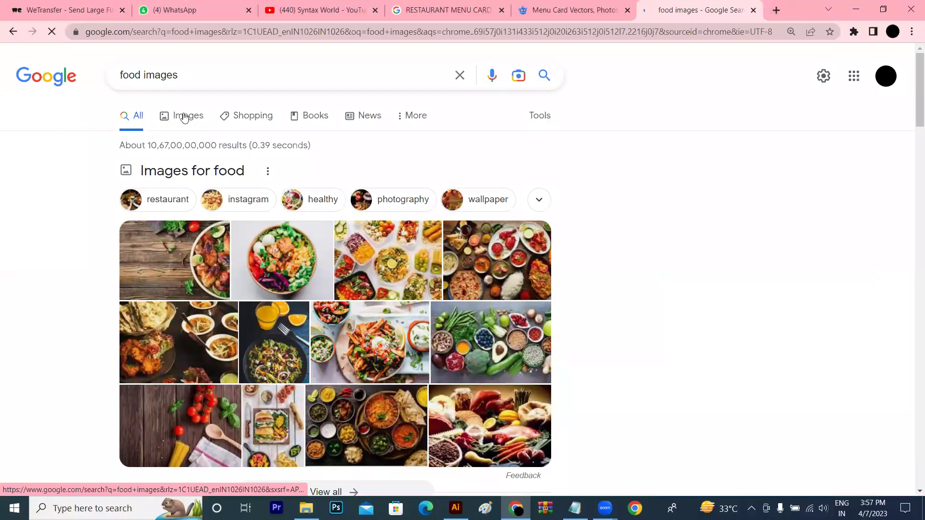
pyautogui.click(183, 118)
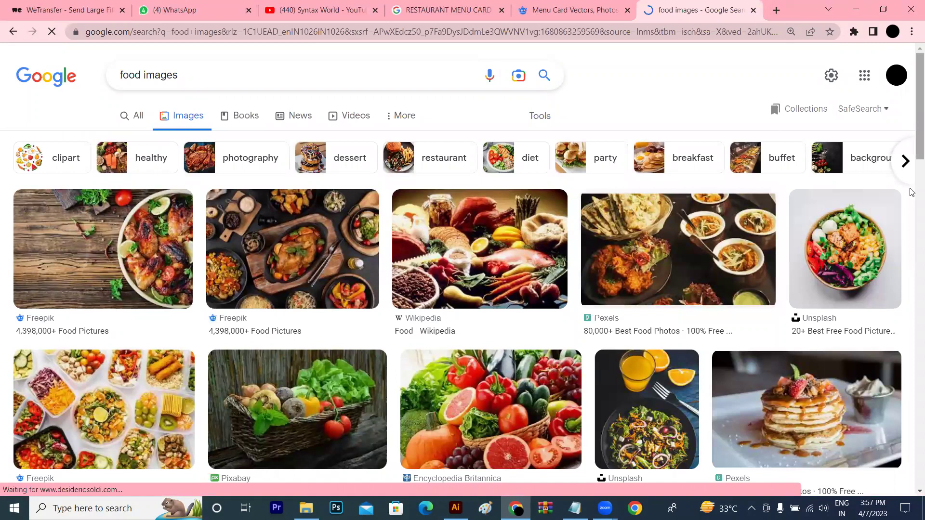
# - Browse down through the food image results looking for a suitable photo
pyautogui.scroll(-4, 912, 193)
pyautogui.scroll(-3, 912, 241)
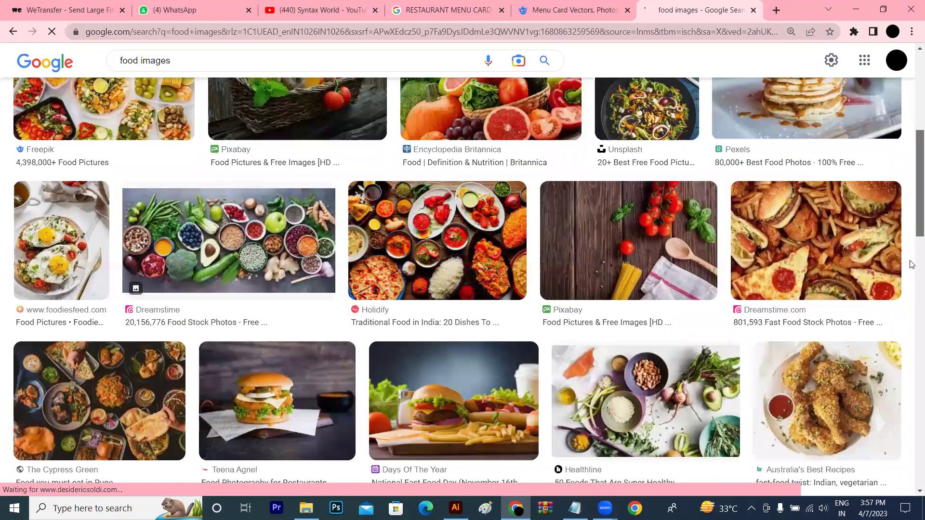
pyautogui.scroll(-4, 912, 289)
pyautogui.scroll(-6, 912, 337)
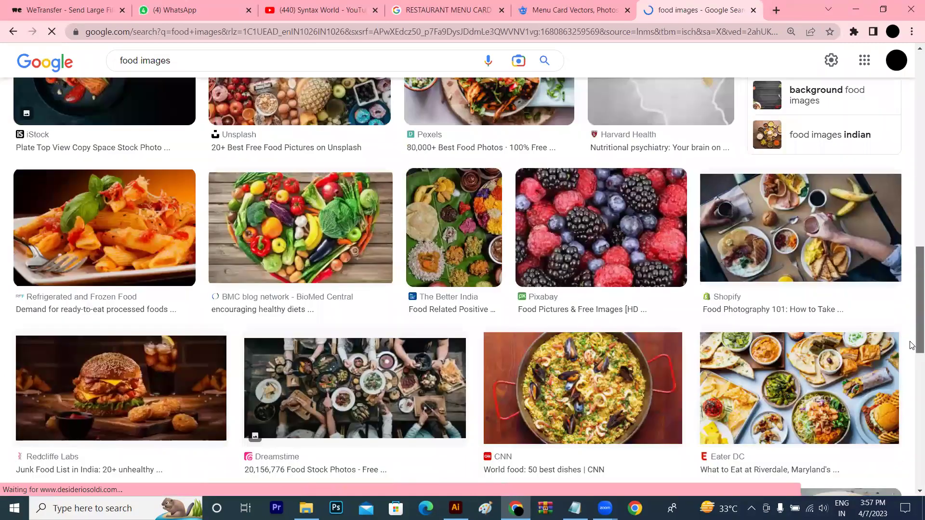
pyautogui.scroll(-2, 911, 349)
pyautogui.scroll(-4, 912, 371)
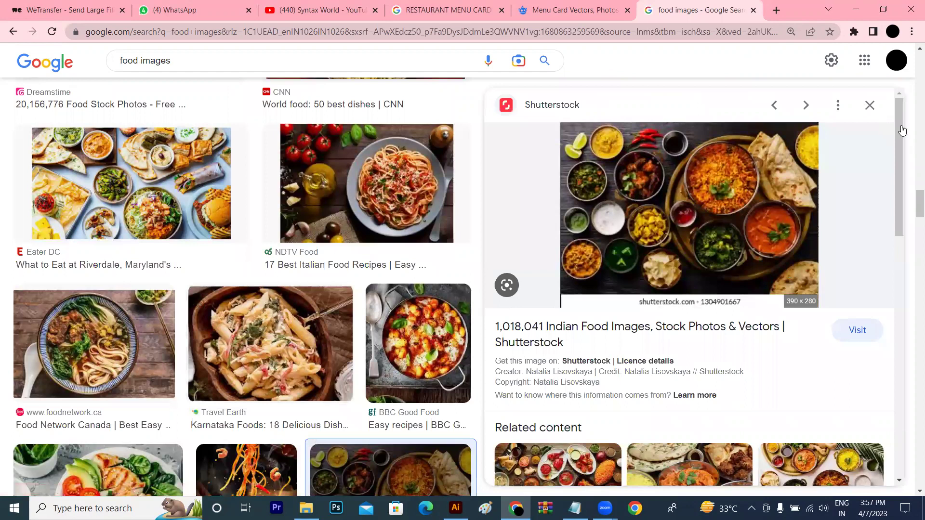
pyautogui.press('Escape')
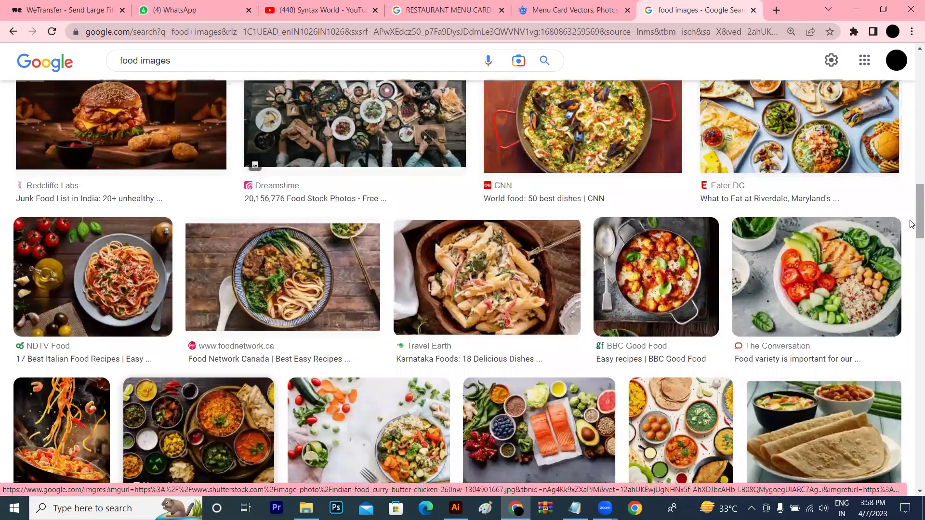
pyautogui.scroll(-4, 910, 224)
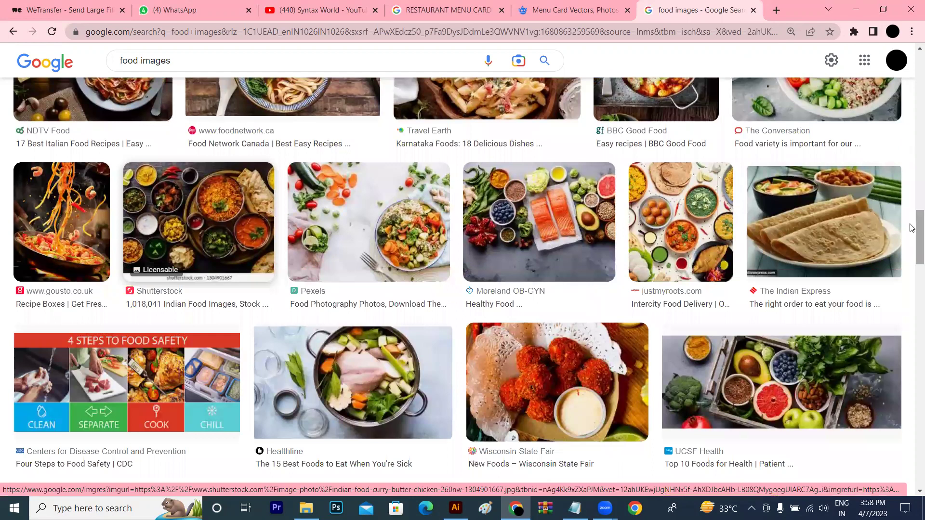
pyautogui.scroll(-7, 911, 275)
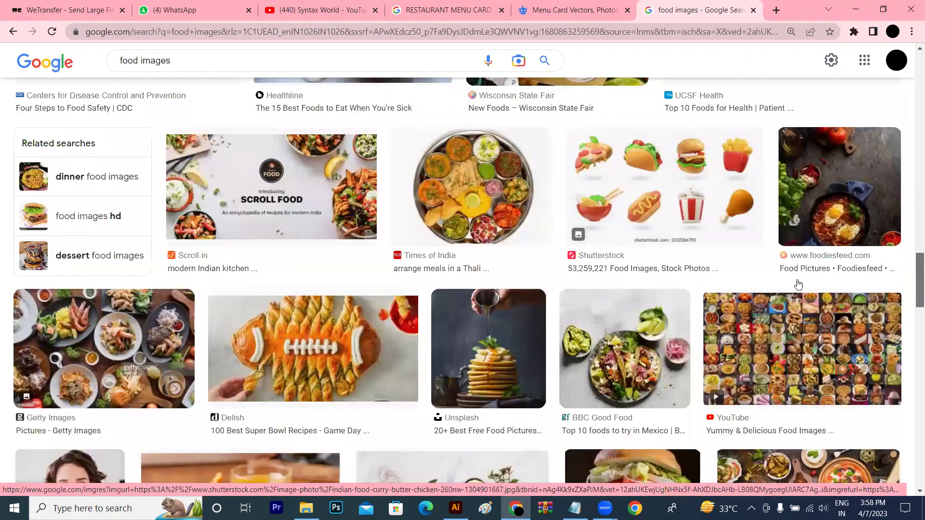
pyautogui.scroll(-1, 911, 276)
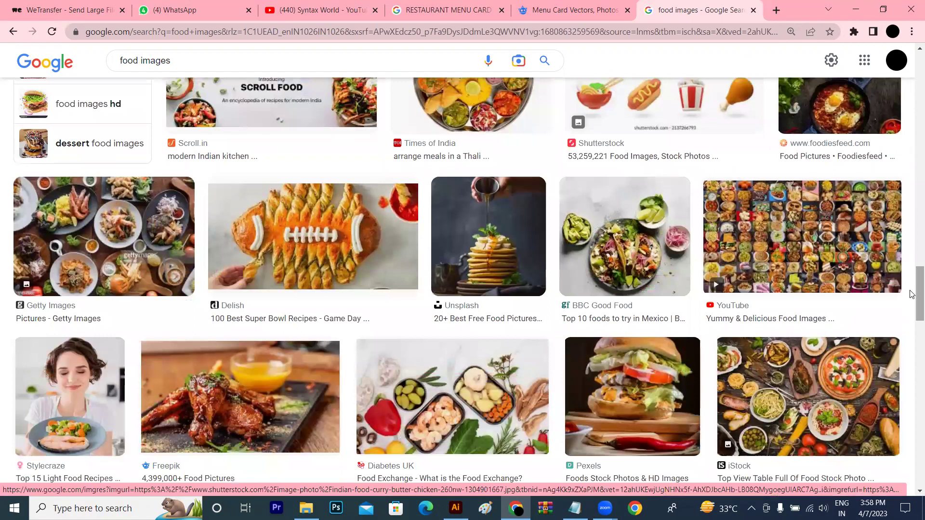
pyautogui.scroll(-3, 911, 311)
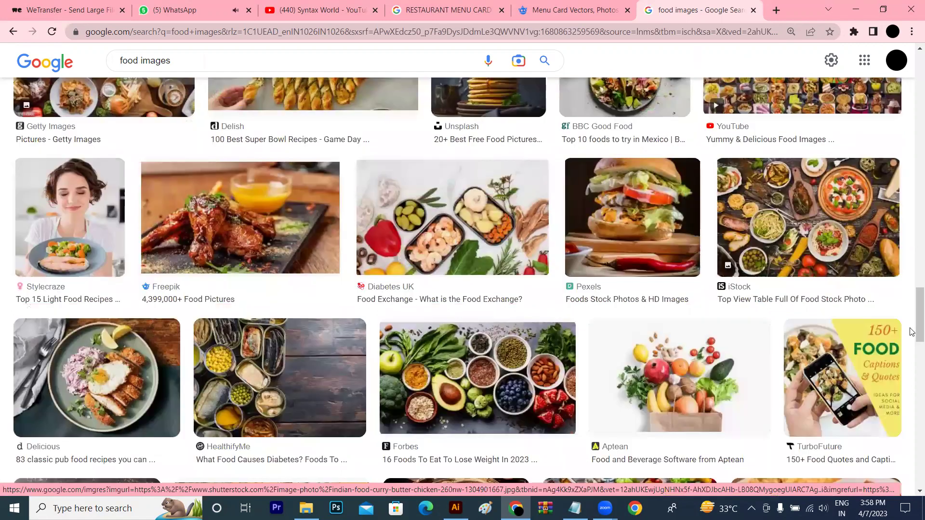
pyautogui.scroll(-3, 911, 332)
pyautogui.scroll(-1, 911, 337)
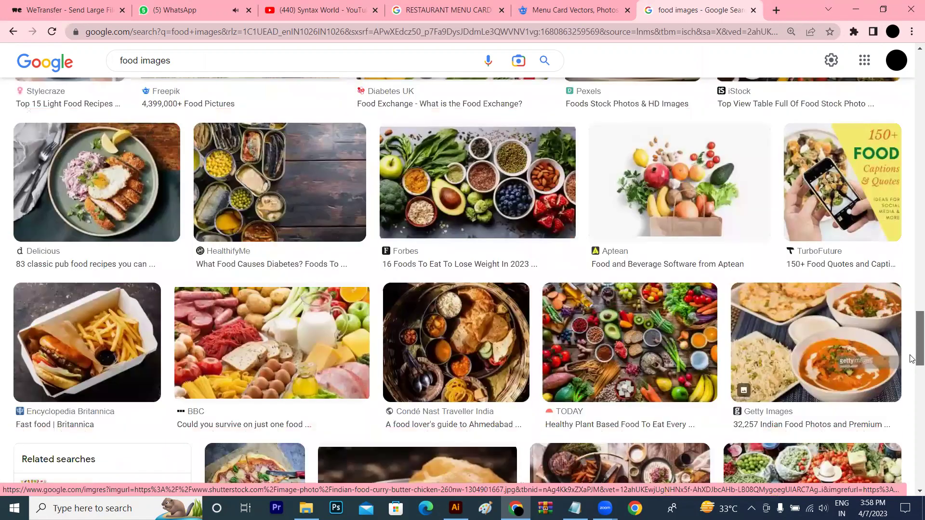
pyautogui.scroll(-3, 911, 351)
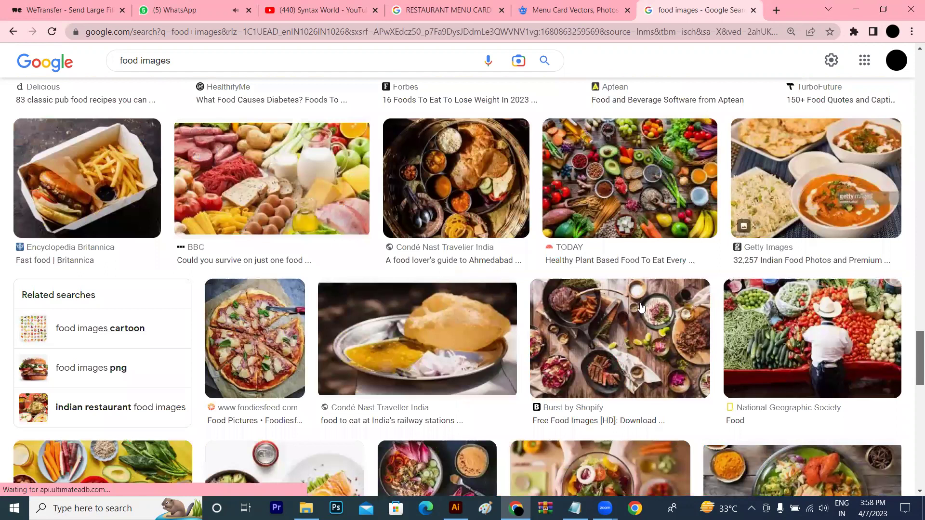
# - Copy the Burst by Shopify photo of dishes on a wooden table and return to Illustrator
pyautogui.click(641, 308)
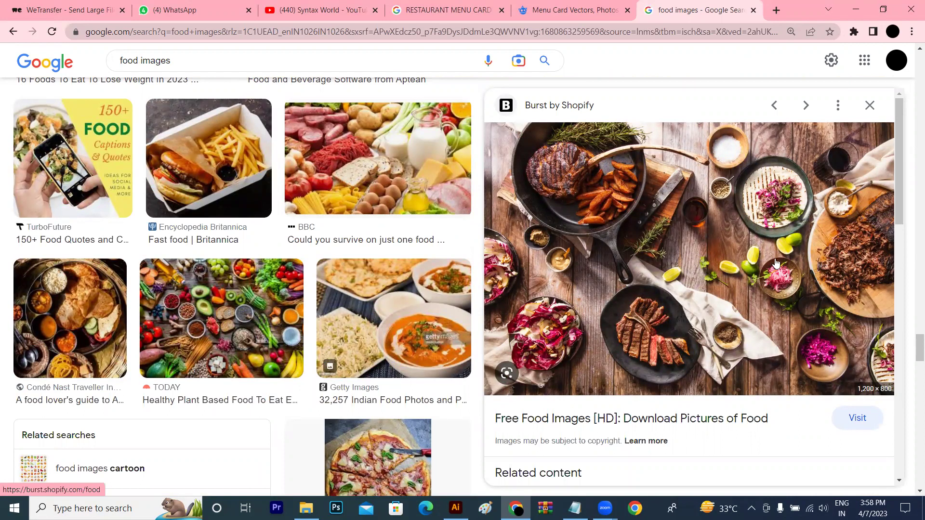
pyautogui.rightClick(717, 285)
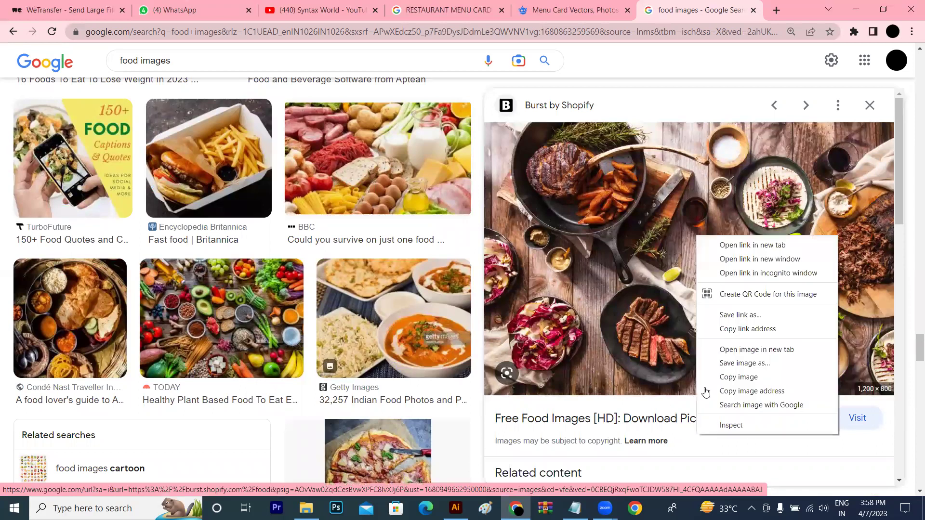
pyautogui.click(732, 375)
pyautogui.click(454, 507)
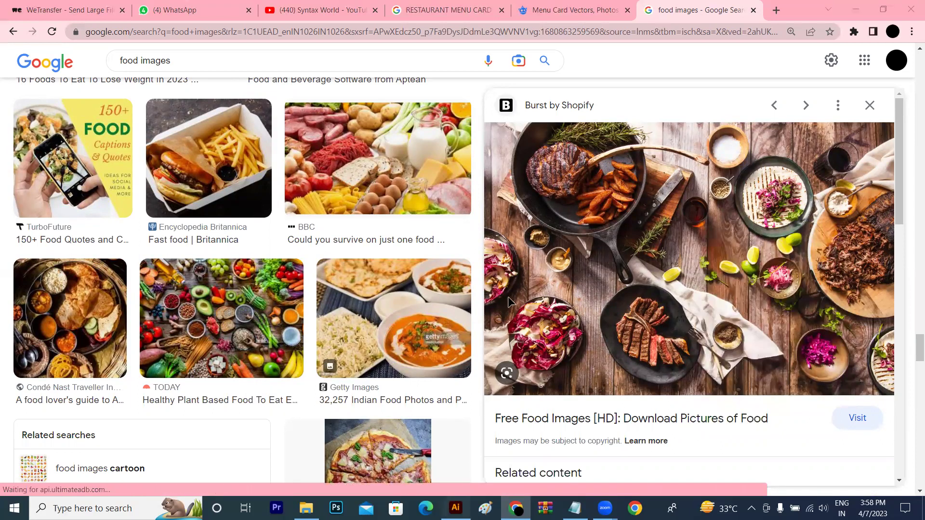
pyautogui.click(531, 299)
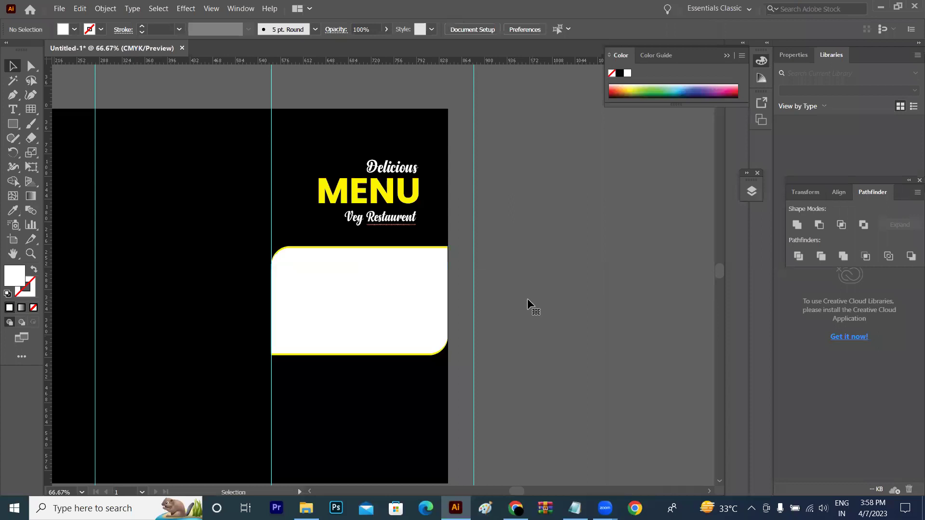
# - Paste the food photo, scale it down, and place it over the white rounded panel
pyautogui.hotkey('ctrl', 'v')
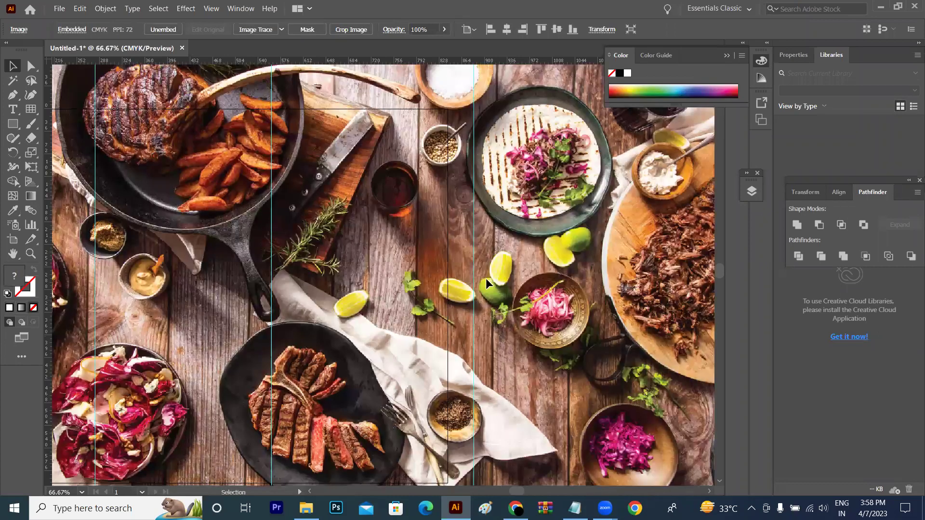
pyautogui.hotkey('ctrl', '-')
pyautogui.hotkey('ctrl', '-')
pyautogui.hotkey('ctrl', '-')
pyautogui.moveTo(242, 184); pyautogui.dragTo(339, 263)
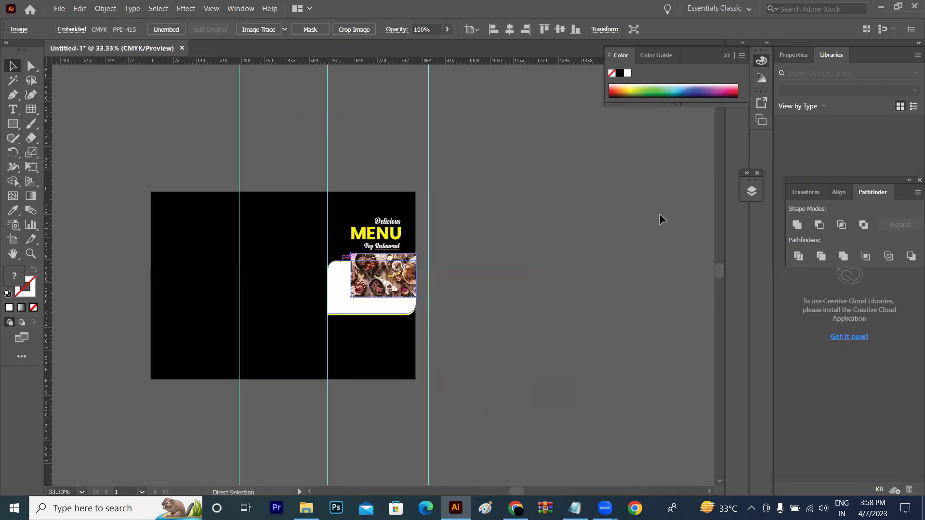
pyautogui.hotkey('ctrl', '1')
pyautogui.moveTo(472, 212); pyautogui.dragTo(414, 286)
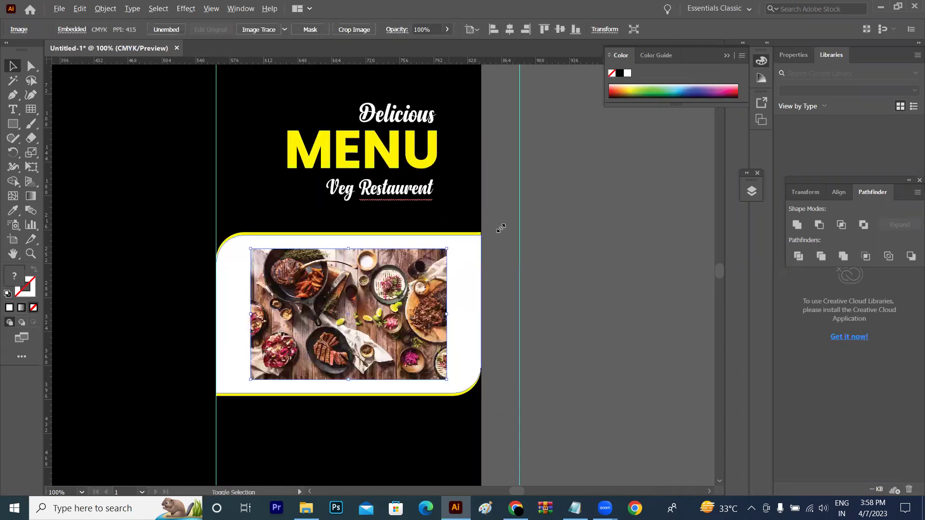
pyautogui.moveTo(552, 231); pyautogui.dragTo(551, 231)
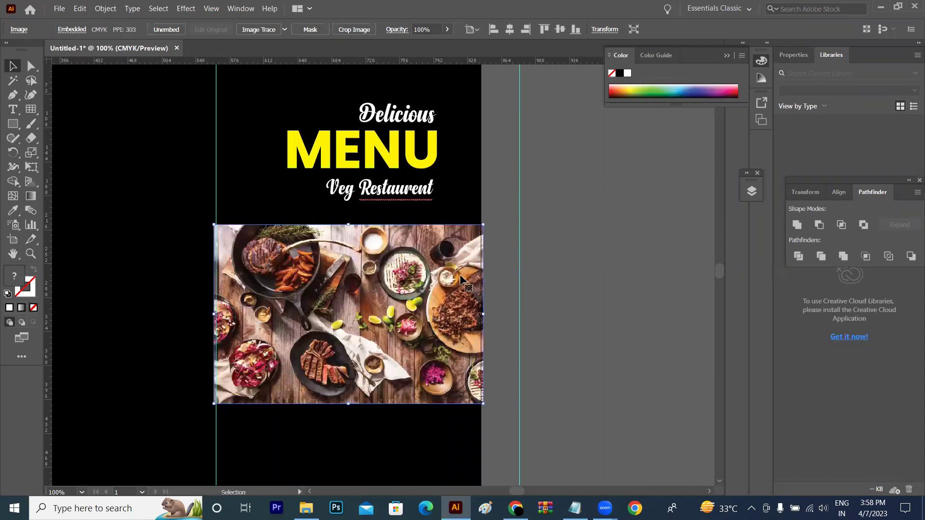
# - Send the photo behind the rounded panel and clip it to that shape with Ctrl+7
pyautogui.hotkey('ctrl', 'shift', 'a')
pyautogui.click(455, 273)
pyautogui.hotkey('ctrl', '[')
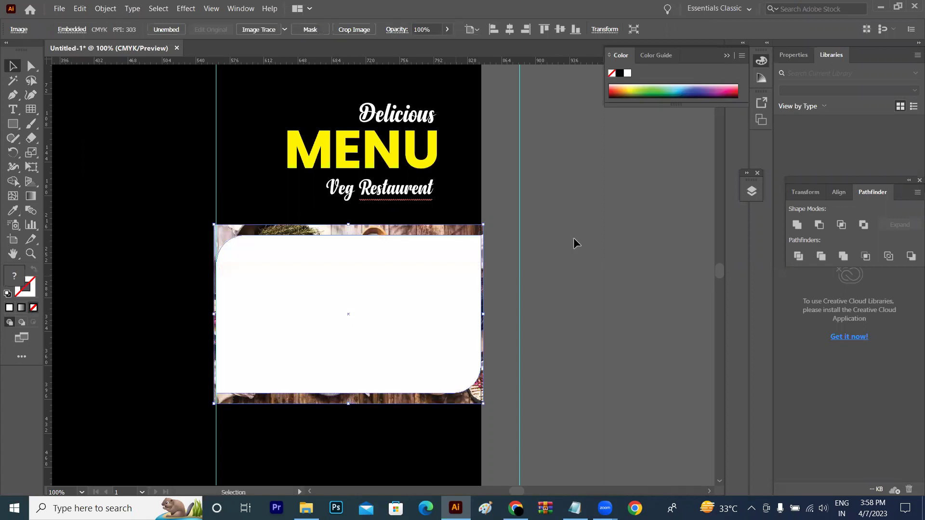
pyautogui.click(574, 238)
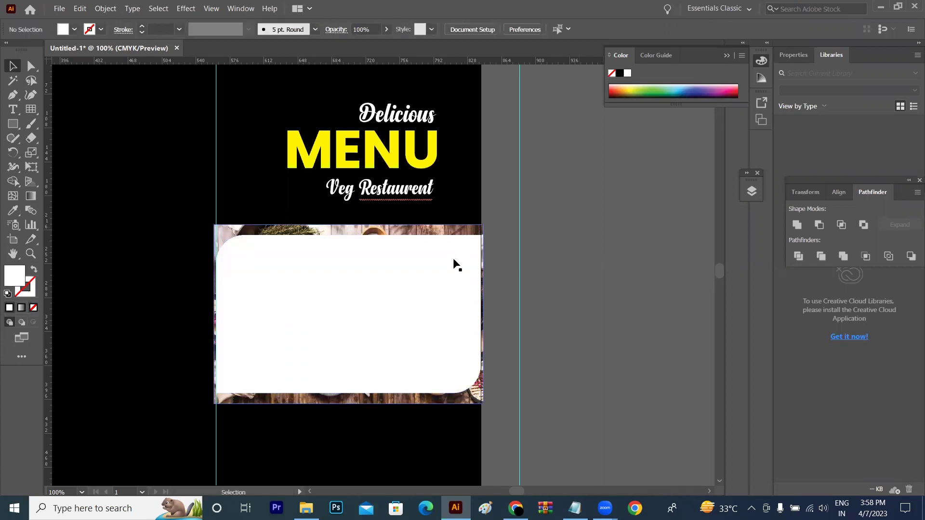
pyautogui.click(454, 260)
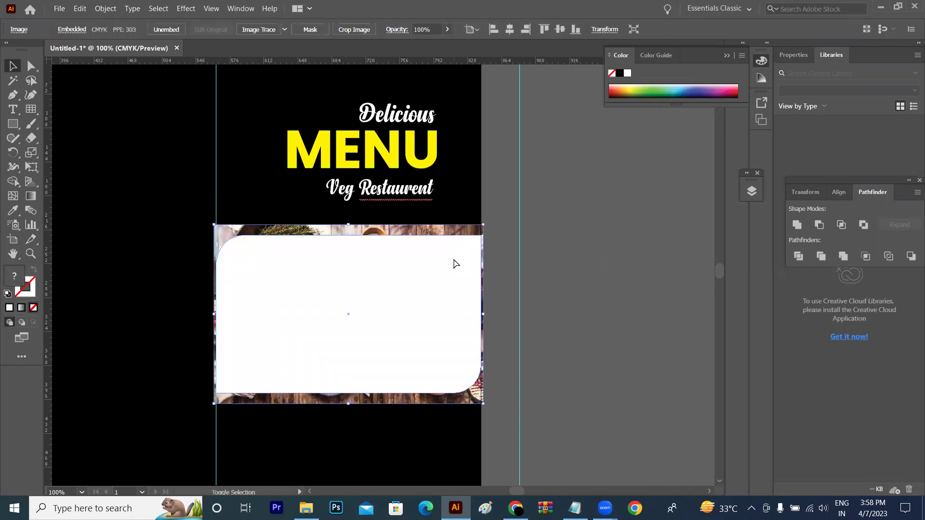
pyautogui.keyDown('shift'); pyautogui.click(456, 264); pyautogui.keyUp('shift')
pyautogui.hotkey('ctrl', '7')
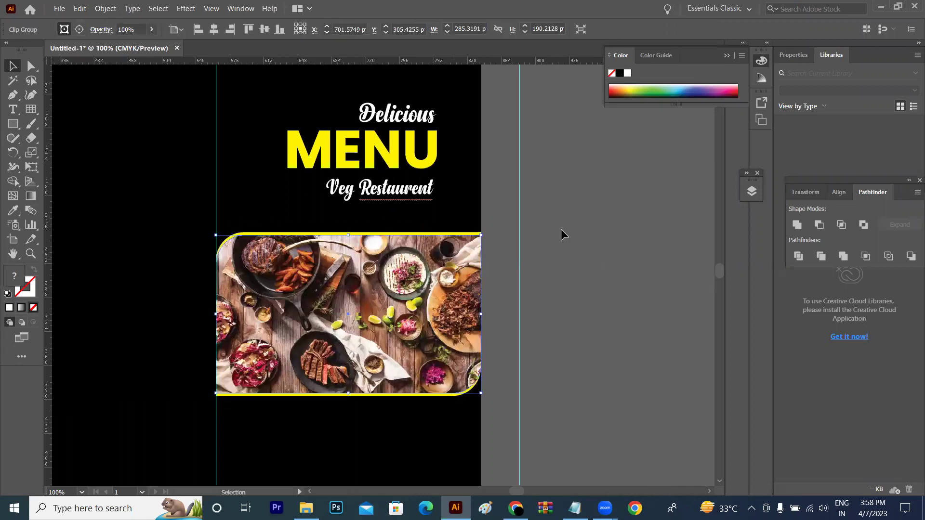
pyautogui.click(561, 230)
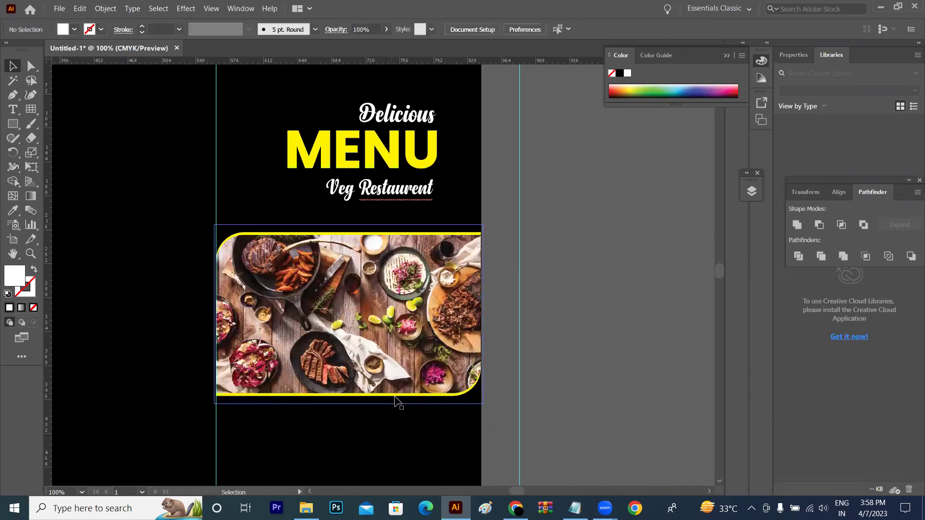
# - Change the yellow backing shape's fill to white
pyautogui.hotkey('ctrl', 'z')
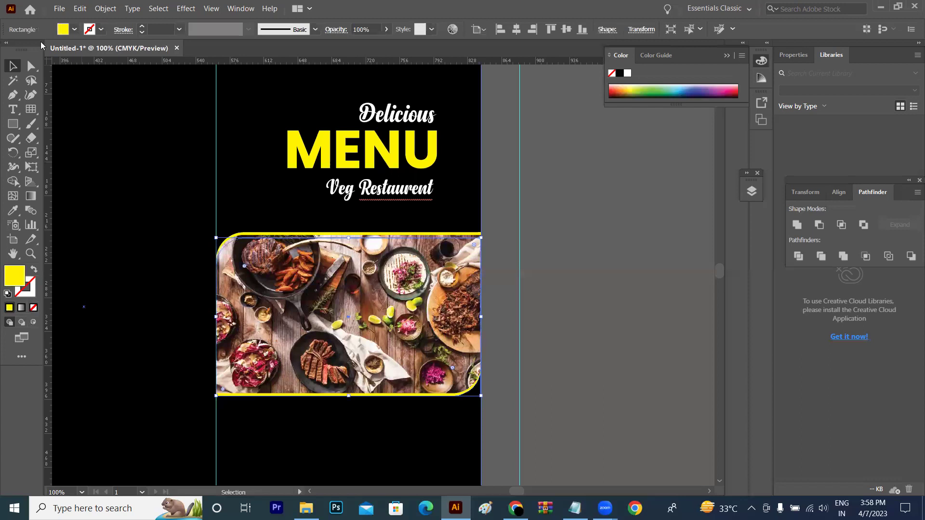
pyautogui.click(75, 29)
pyautogui.click(26, 49)
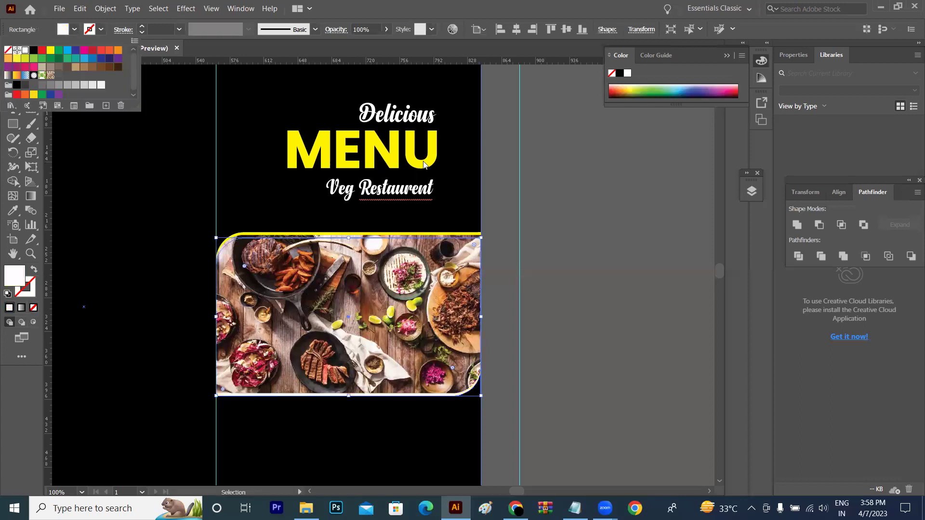
pyautogui.click(516, 167)
pyautogui.press('a')
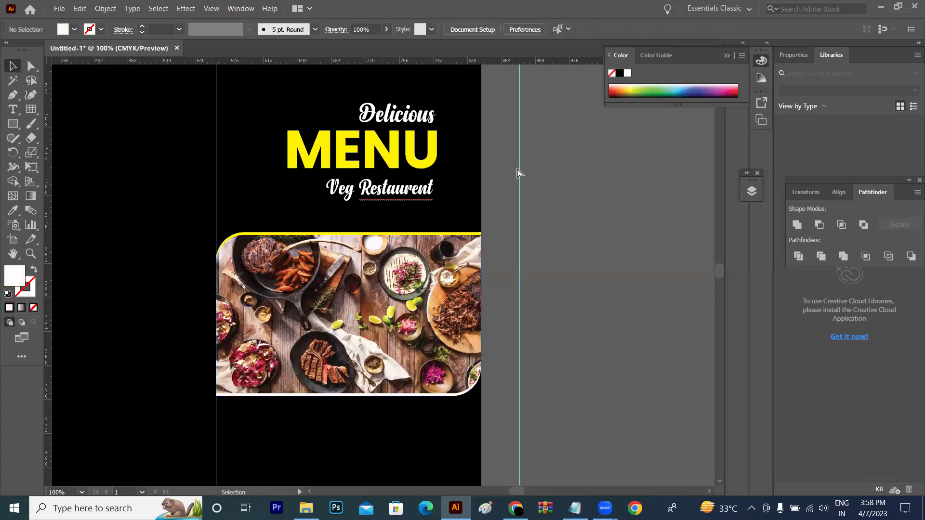
pyautogui.hotkey('ctrl', '-')
# - Click objects on the card to find the heading text among them
pyautogui.press('v')
pyautogui.click(398, 149)
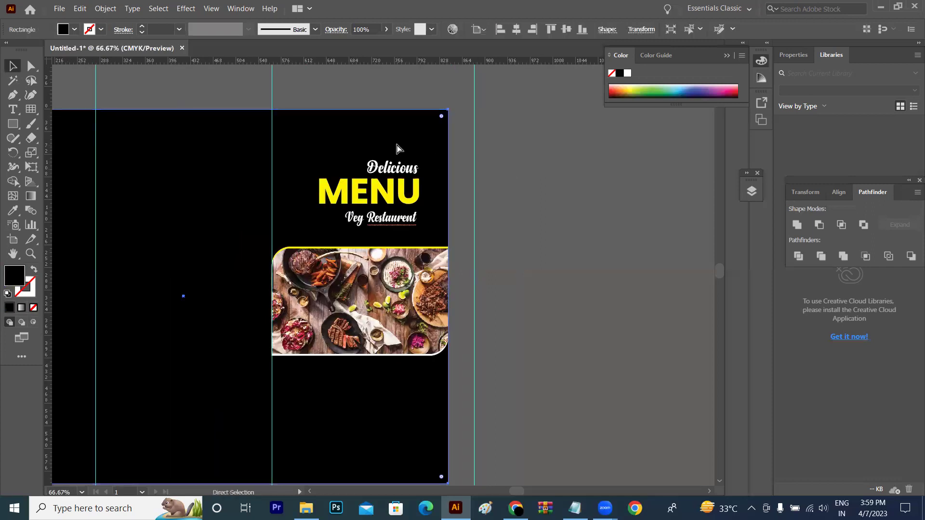
pyautogui.click(448, 151)
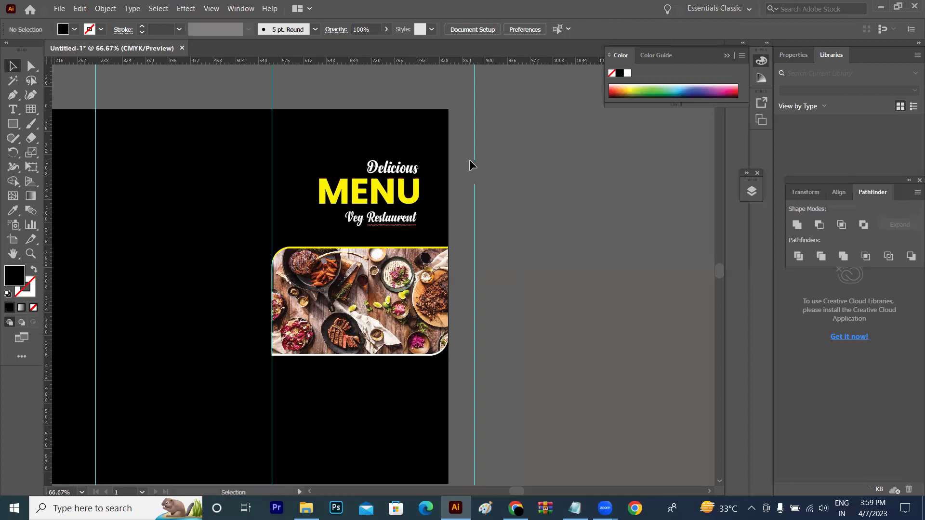
pyautogui.click(446, 168)
pyautogui.hotkey('ctrl', 'alt', ']')
pyautogui.click(460, 156)
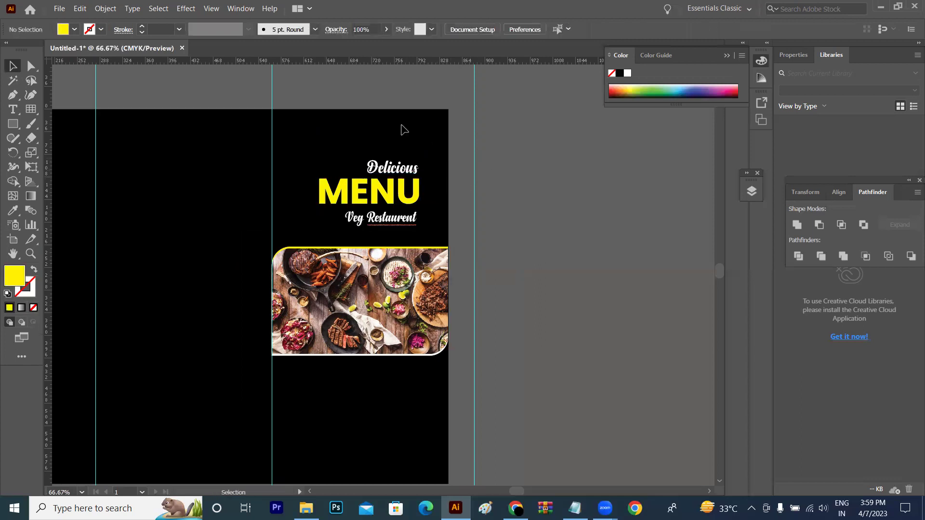
pyautogui.click(403, 129)
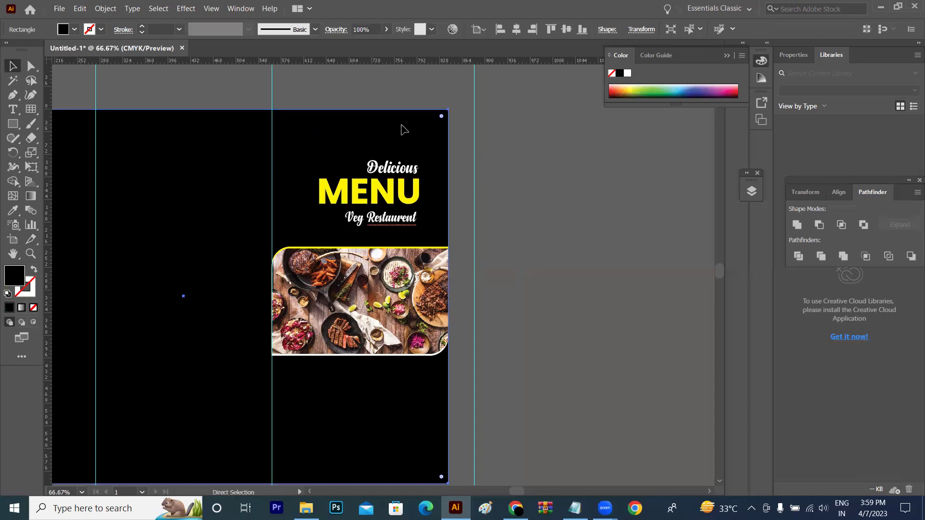
pyautogui.click(524, 138)
# - Enlarge the Delicious / MENU / Veg Restaurent group slightly and raise it a little
pyautogui.click(383, 190)
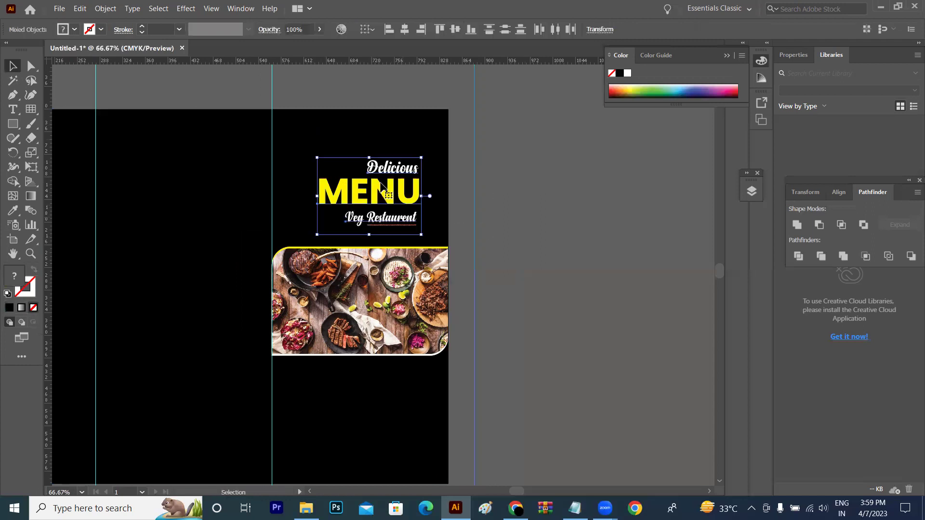
pyautogui.moveTo(383, 190); pyautogui.dragTo(395, 193)
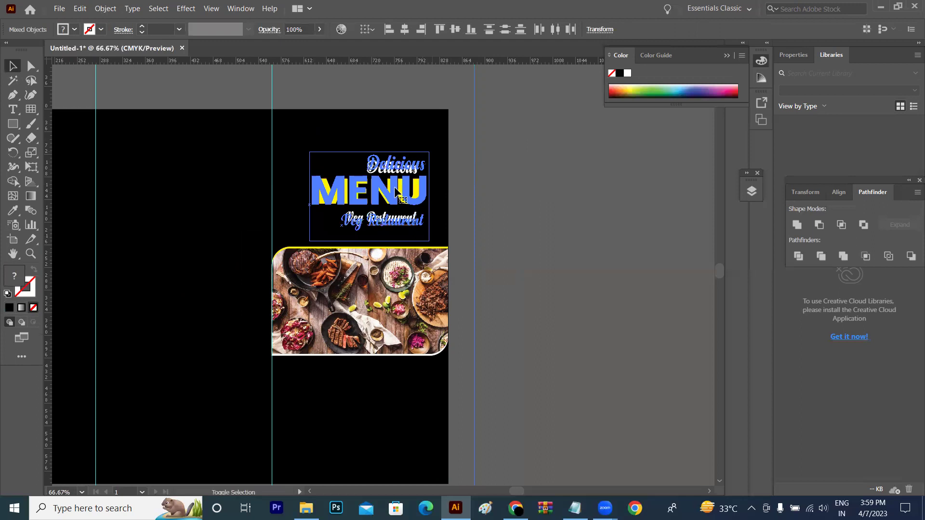
pyautogui.moveTo(395, 191); pyautogui.dragTo(395, 181)
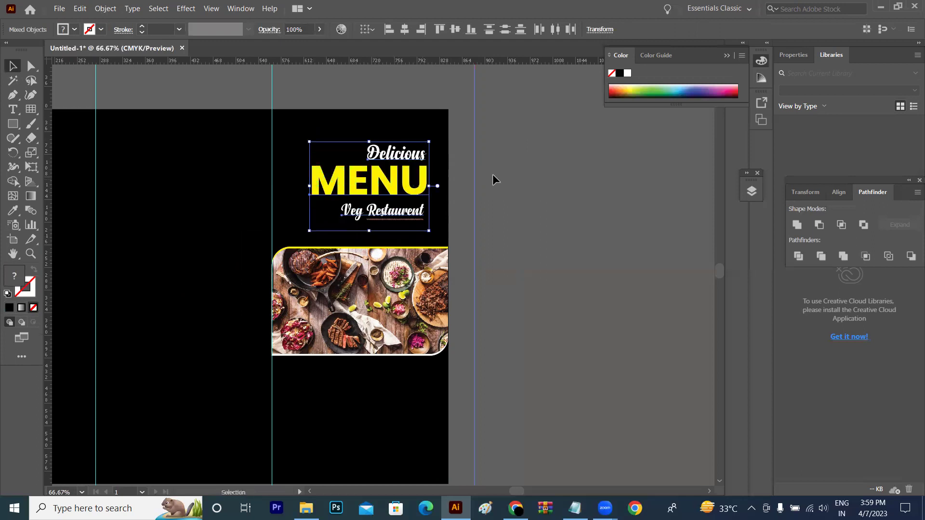
pyautogui.click(492, 175)
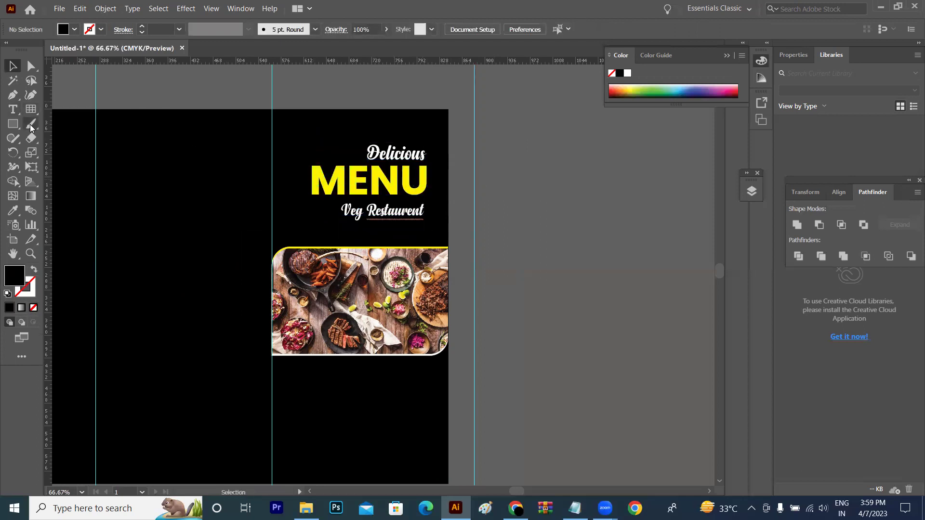
# - Draw a horizontal line with a white stroke under Veg Restaurent
pyautogui.moveTo(31, 109); pyautogui.dragTo(68, 112)
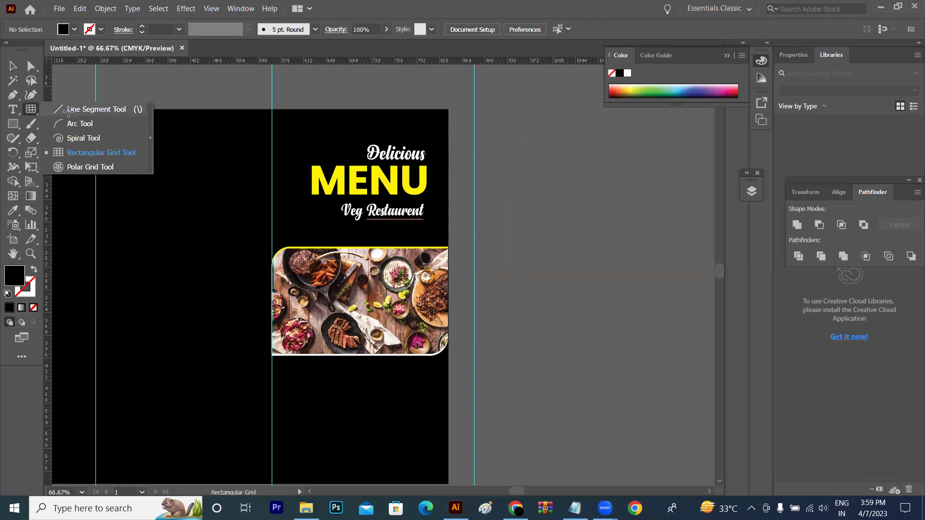
pyautogui.click(68, 111)
pyautogui.moveTo(314, 230); pyautogui.dragTo(427, 221)
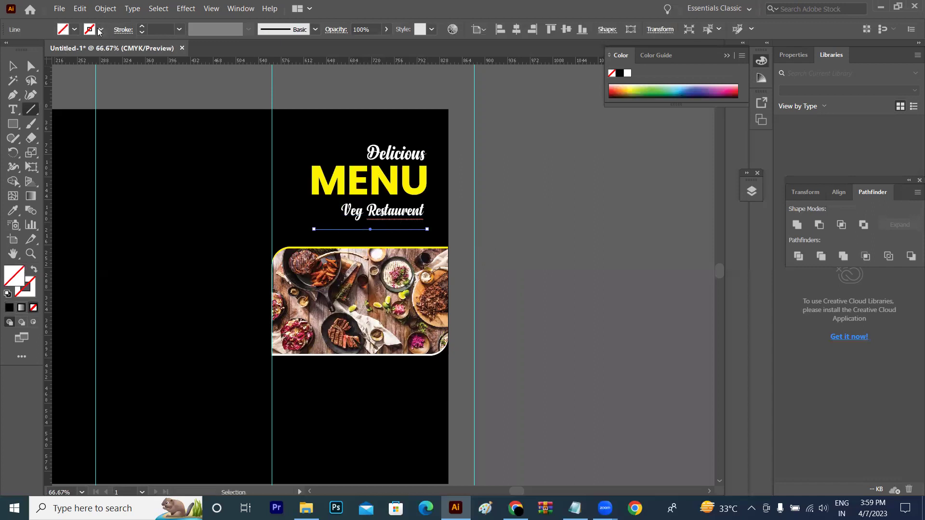
pyautogui.click(102, 30)
pyautogui.click(25, 49)
pyautogui.press('Escape')
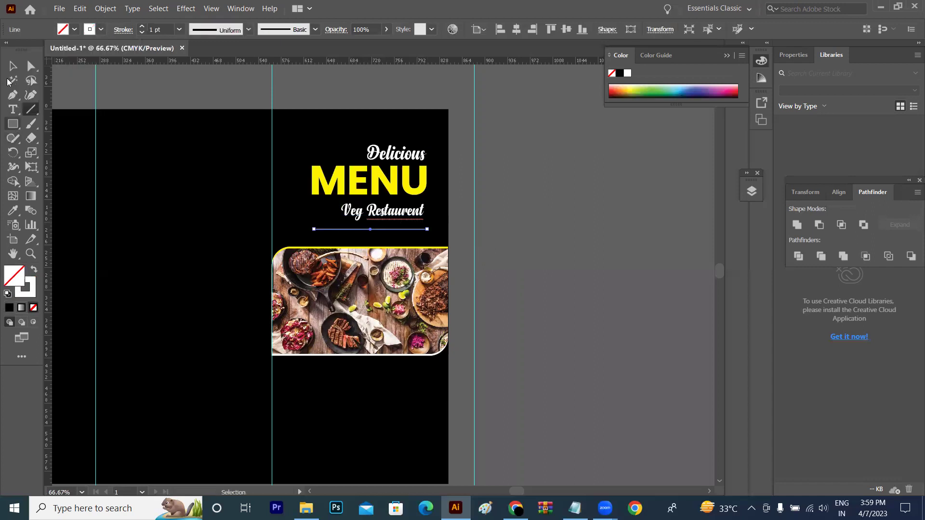
pyautogui.doubleClick(12, 66)
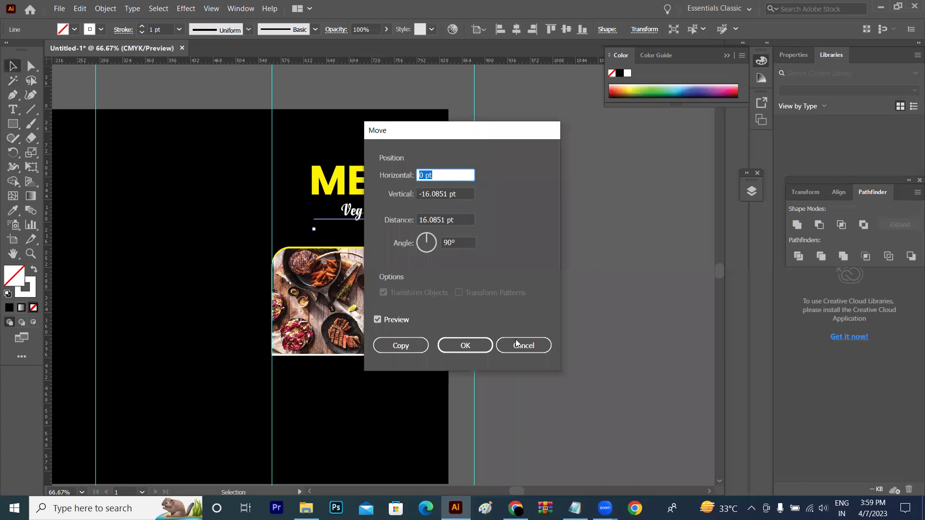
pyautogui.click(516, 344)
# - Give the underline a 2 pt stroke with the Charcoal - Feather brush
pyautogui.click(143, 29)
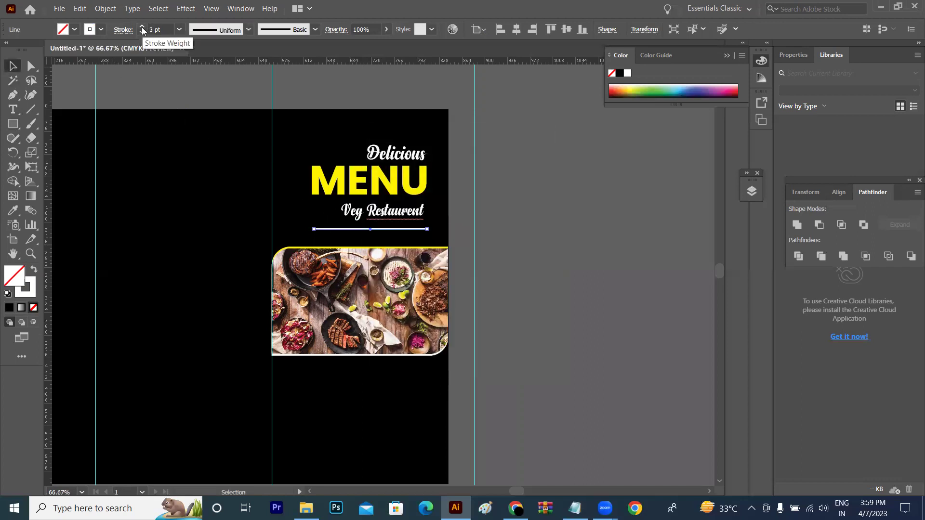
pyautogui.click(523, 158)
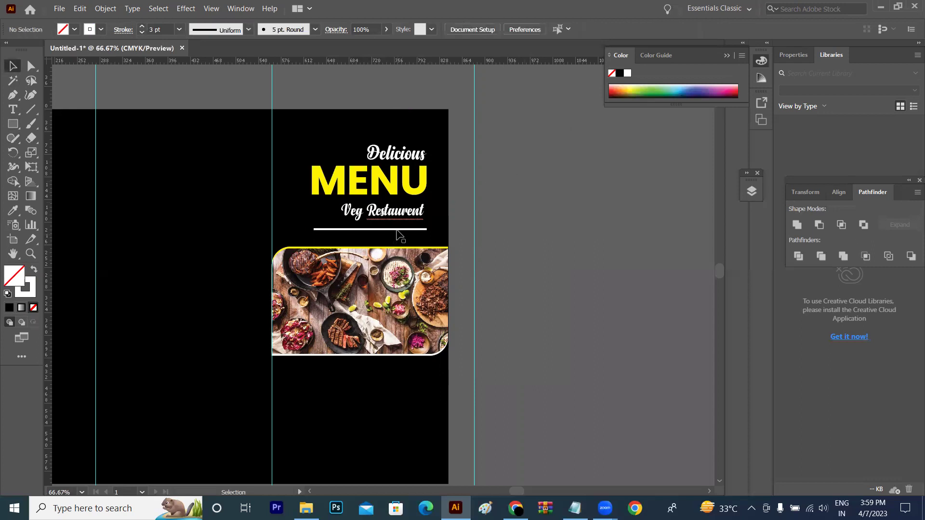
pyautogui.click(400, 230)
pyautogui.click(142, 33)
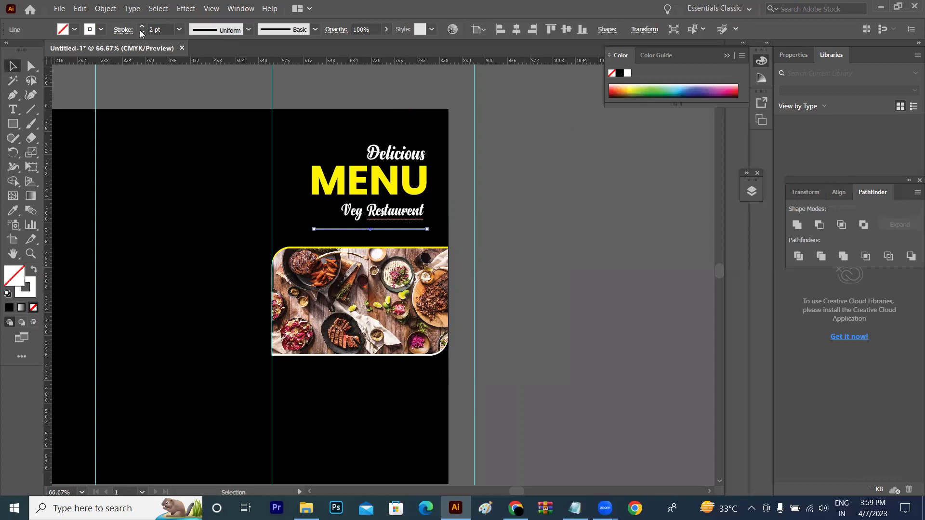
pyautogui.click(267, 32)
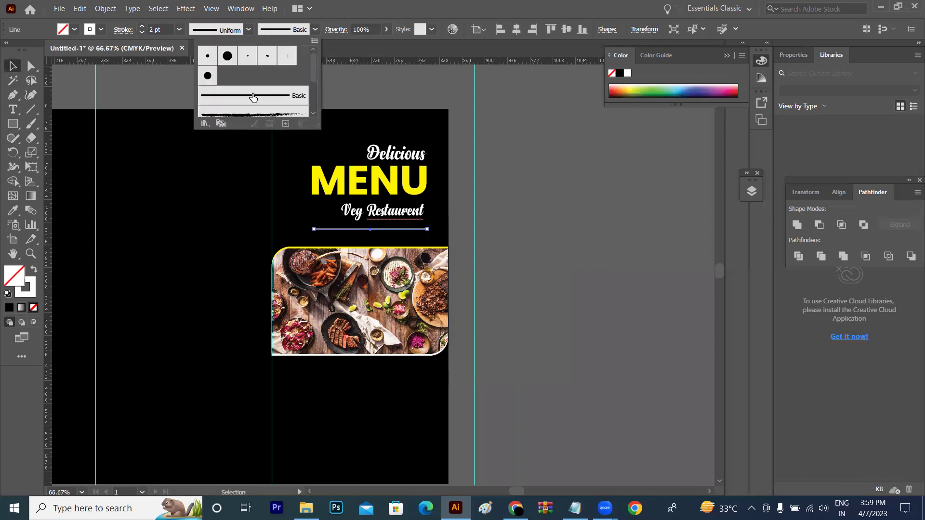
pyautogui.click(252, 114)
pyautogui.doubleClick(251, 114)
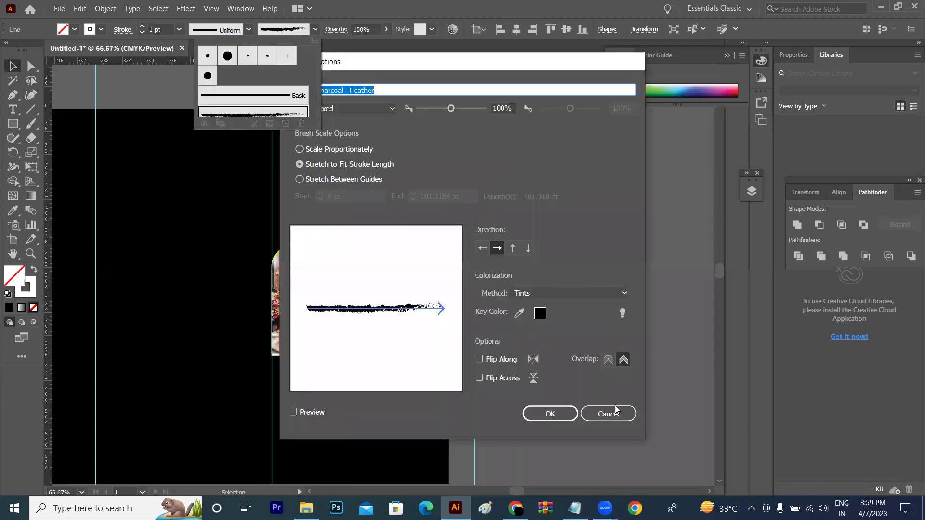
pyautogui.click(562, 415)
pyautogui.click(559, 237)
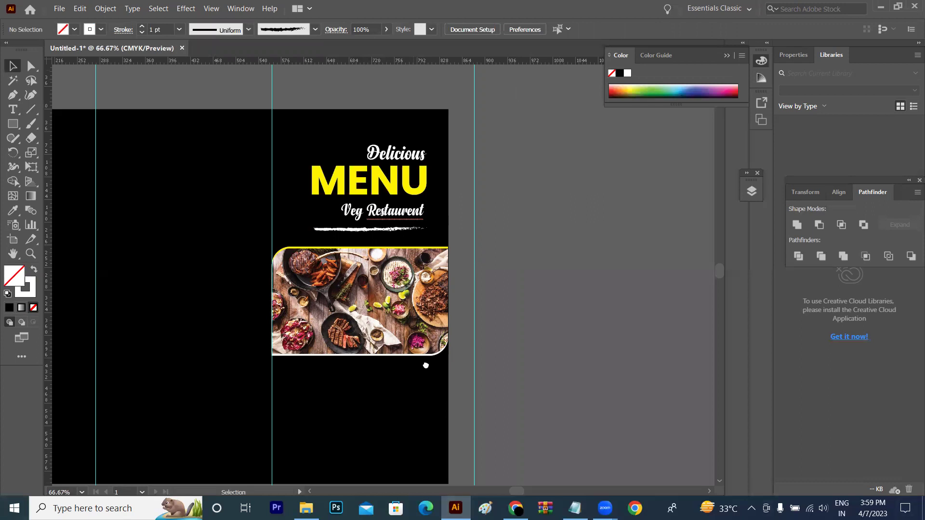
# - Delete the right-hand vertical guide
pyautogui.moveTo(423, 399); pyautogui.dragTo(426, 366)
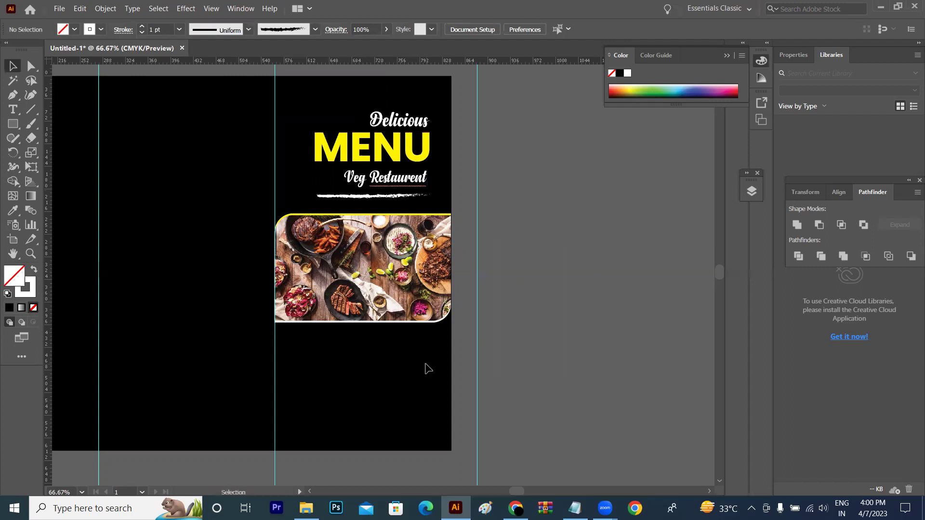
pyautogui.moveTo(244, 427)
pyautogui.mouseDown()
pyautogui.moveTo(499, 431)
pyautogui.moveTo(306, 444)
pyautogui.mouseUp()
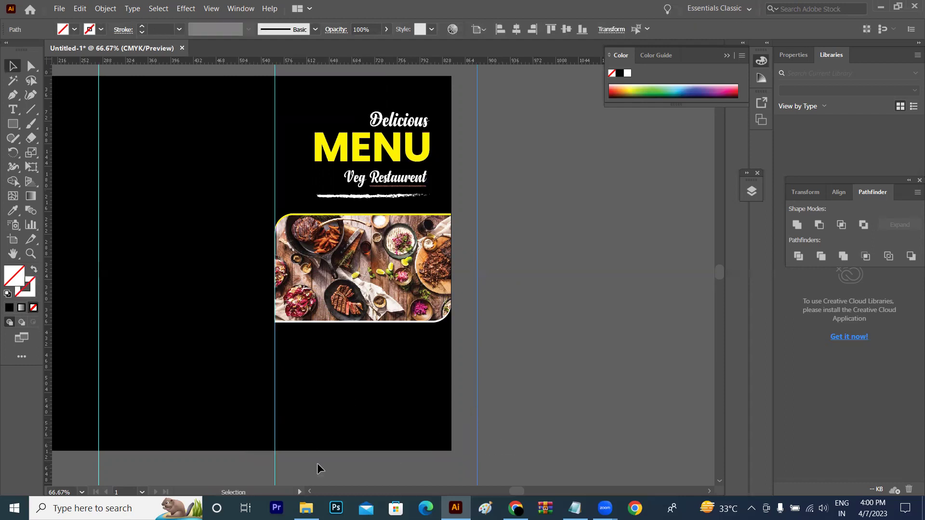
pyautogui.press('Delete')
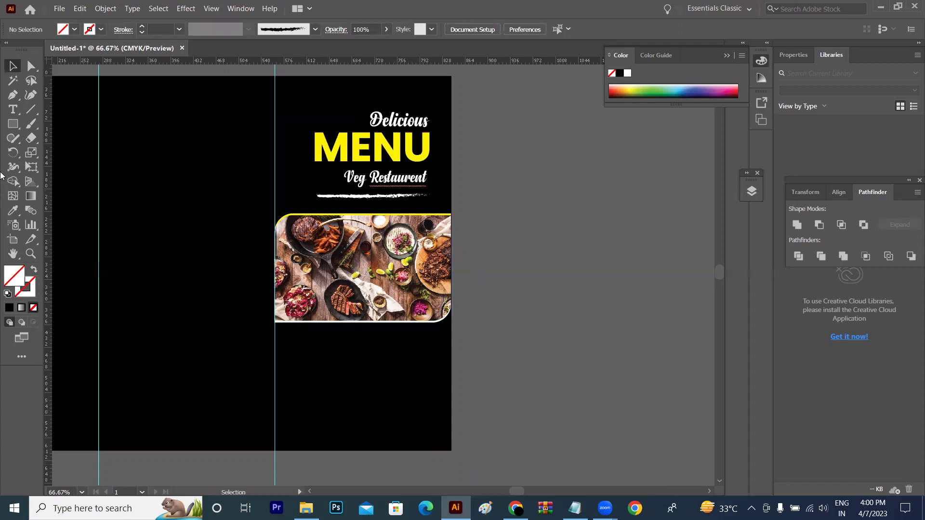
# - Draw a small yellow-filled square below the food photo panel
pyautogui.moveTo(13, 123); pyautogui.dragTo(62, 124)
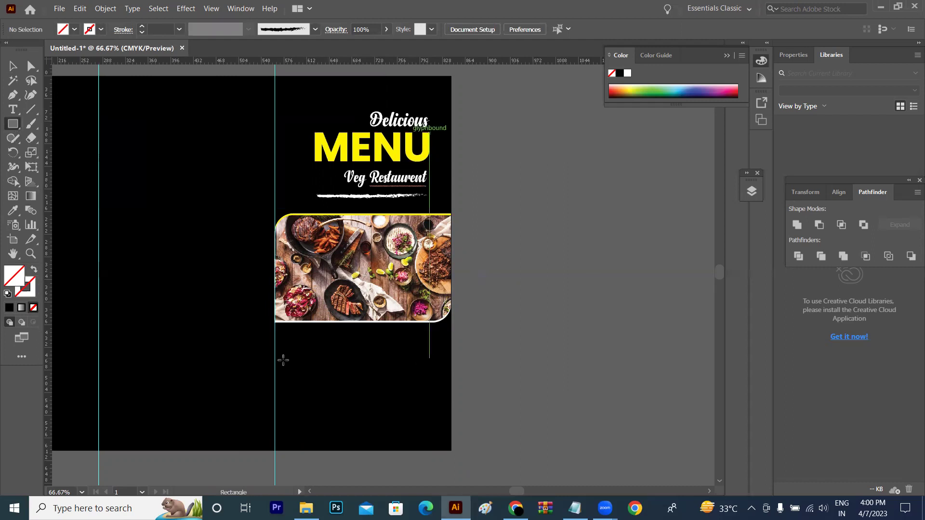
pyautogui.moveTo(308, 352); pyautogui.dragTo(330, 373)
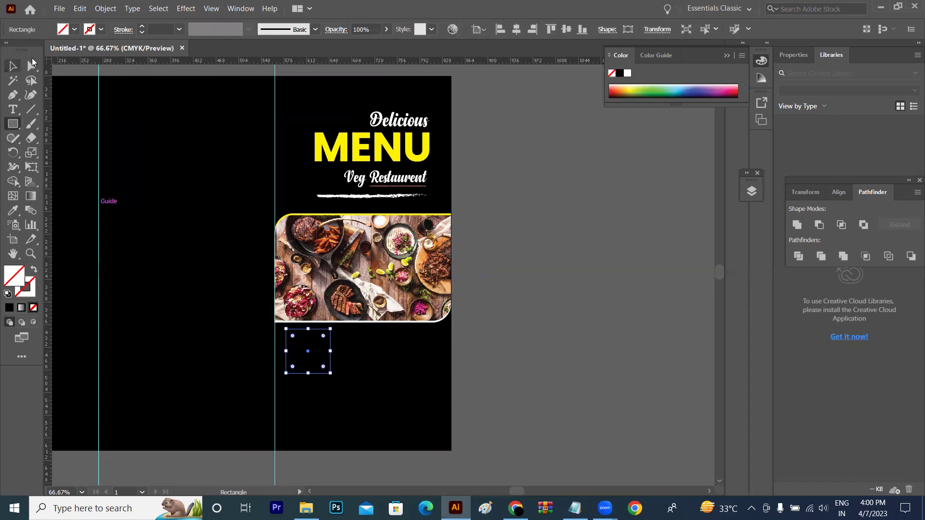
pyautogui.click(16, 65)
pyautogui.click(75, 29)
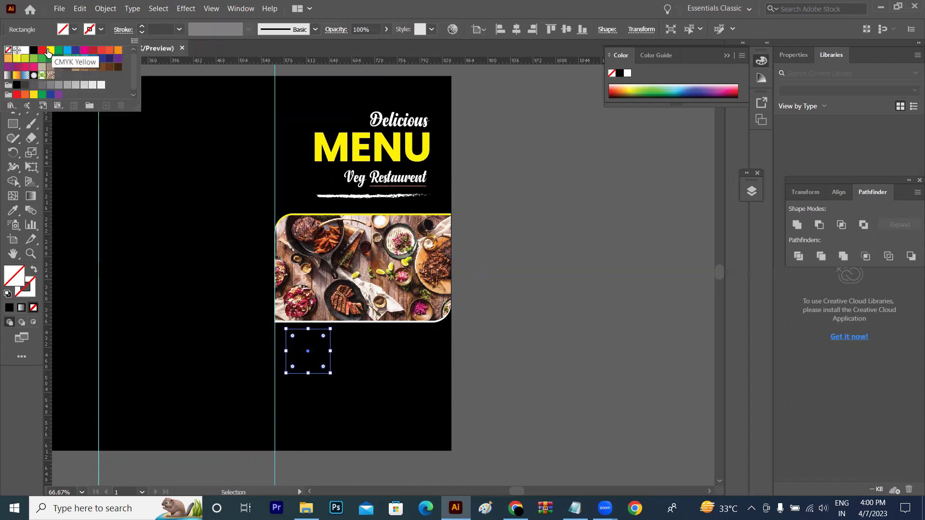
pyautogui.click(50, 49)
pyautogui.click(541, 278)
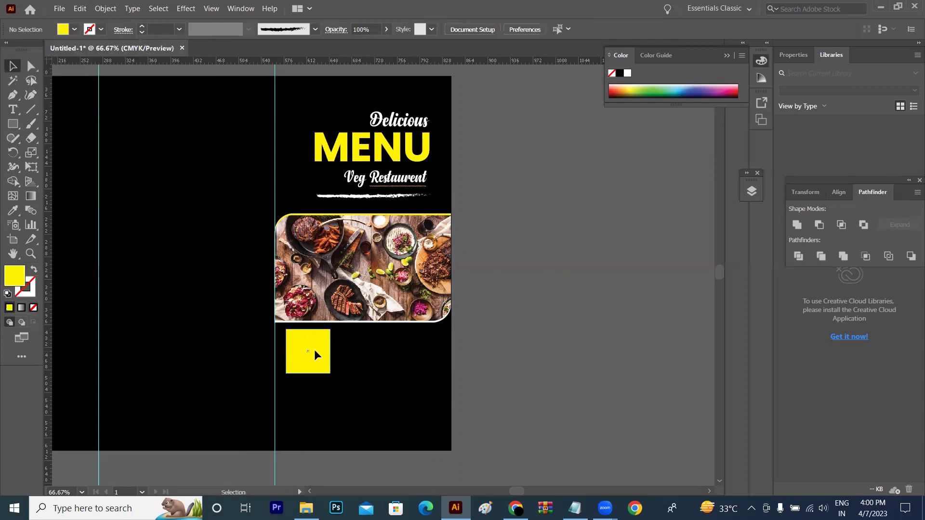
# - Position the yellow square under the panel's left edge
pyautogui.moveTo(314, 350); pyautogui.dragTo(305, 351)
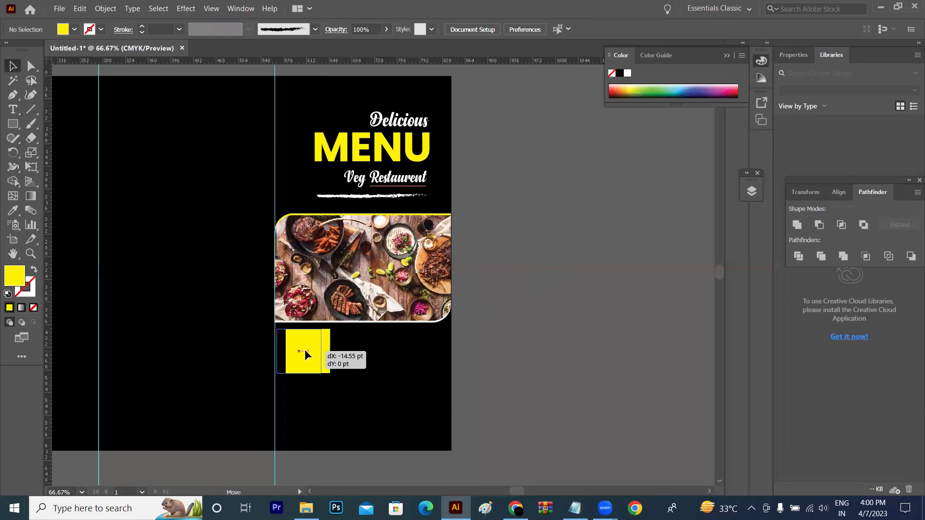
pyautogui.moveTo(305, 351); pyautogui.dragTo(306, 351)
pyautogui.moveTo(306, 350); pyautogui.dragTo(305, 350)
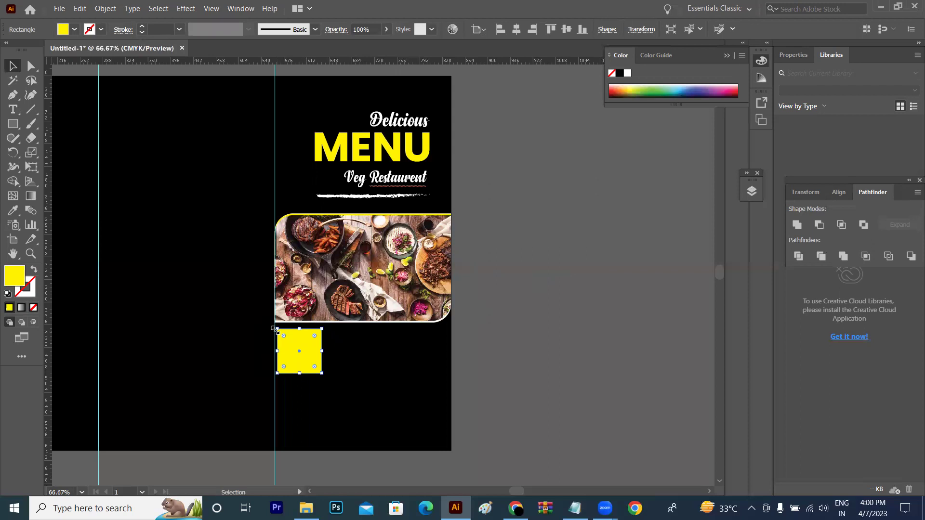
pyautogui.moveTo(275, 329); pyautogui.dragTo(277, 330)
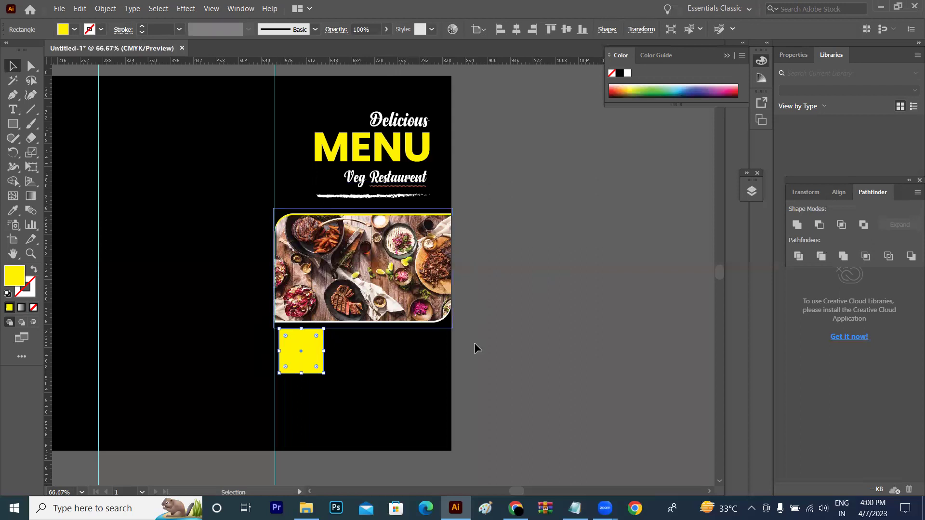
# - Duplicate the square into an evenly spaced row of three and nudge the row into alignment
pyautogui.click(444, 369)
pyautogui.moveTo(322, 364)
pyautogui.mouseDown()
pyautogui.moveTo(362, 360)
pyautogui.moveTo(365, 373)
pyautogui.mouseUp()
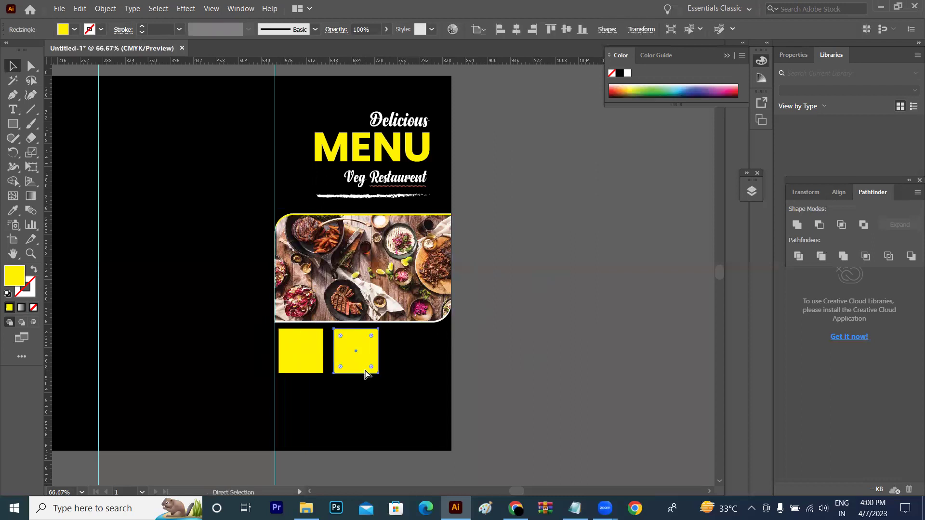
pyautogui.hotkey('ctrl', 'd')
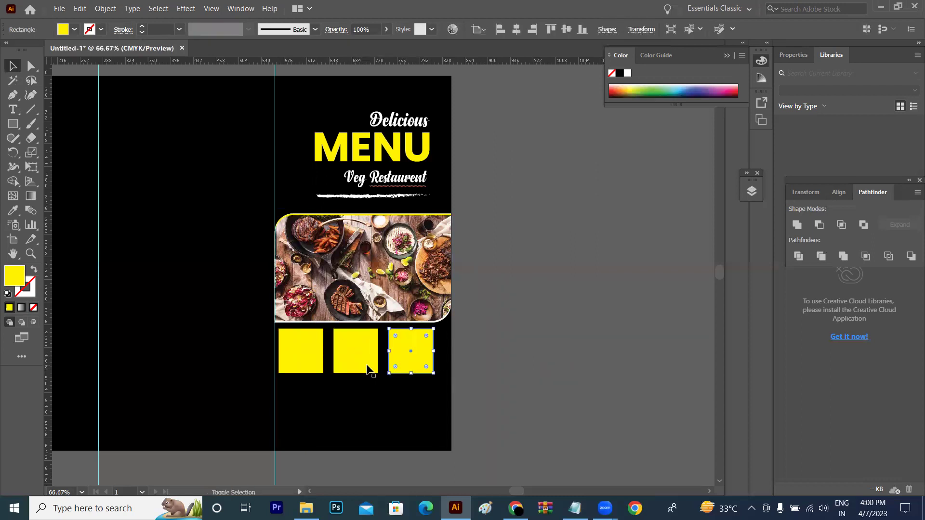
pyautogui.keyDown('shift'); pyautogui.click(366, 366); pyautogui.keyUp('shift')
pyautogui.keyDown('shift'); pyautogui.click(316, 364); pyautogui.keyUp('shift')
pyautogui.press('Right')
pyautogui.press('Right')
pyautogui.press('Right')
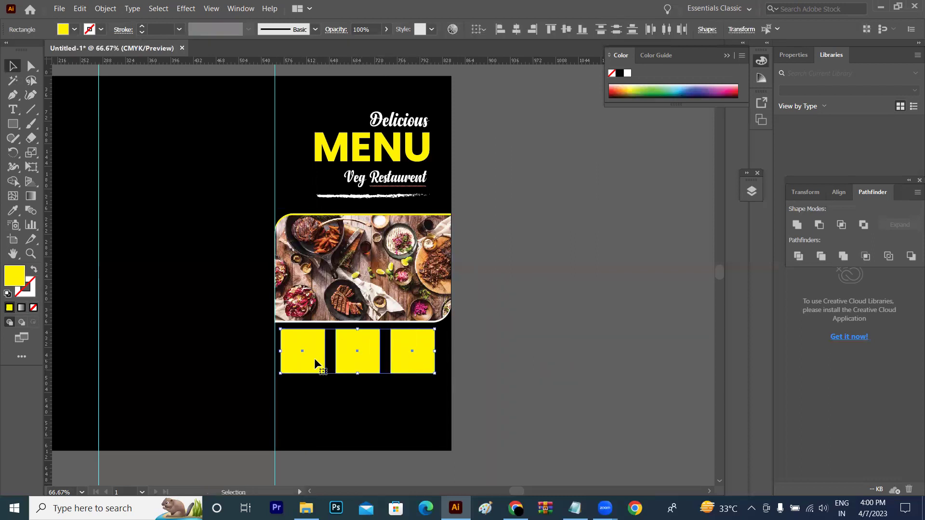
pyautogui.press('Right')
pyautogui.press('Right')
pyautogui.press('Right')
pyautogui.press('Right')
pyautogui.press('Right')
pyautogui.press('Right')
pyautogui.press('Left')
pyautogui.press('Left')
pyautogui.press('Left')
pyautogui.press('Left')
pyautogui.press('Left')
pyautogui.press('Left')
pyautogui.press('Left')
pyautogui.press('Left')
pyautogui.press('Left')
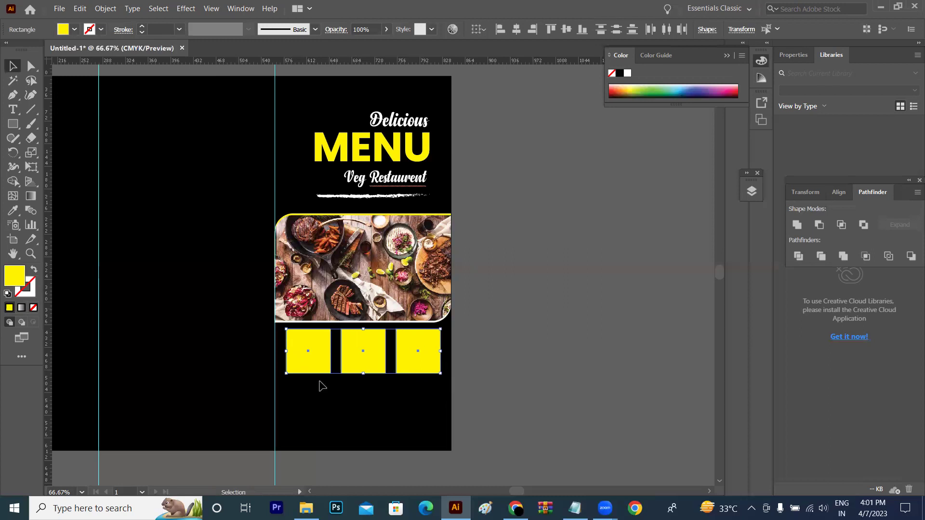
pyautogui.click(321, 386)
pyautogui.click(319, 348)
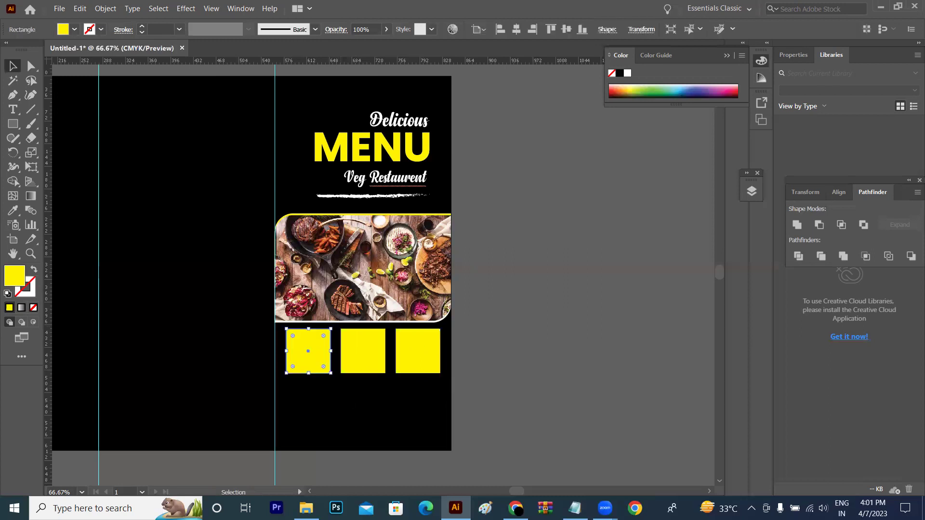
# - In the browser, run an image search for 'chiness'
pyautogui.hotkey('alt', 'Tab')
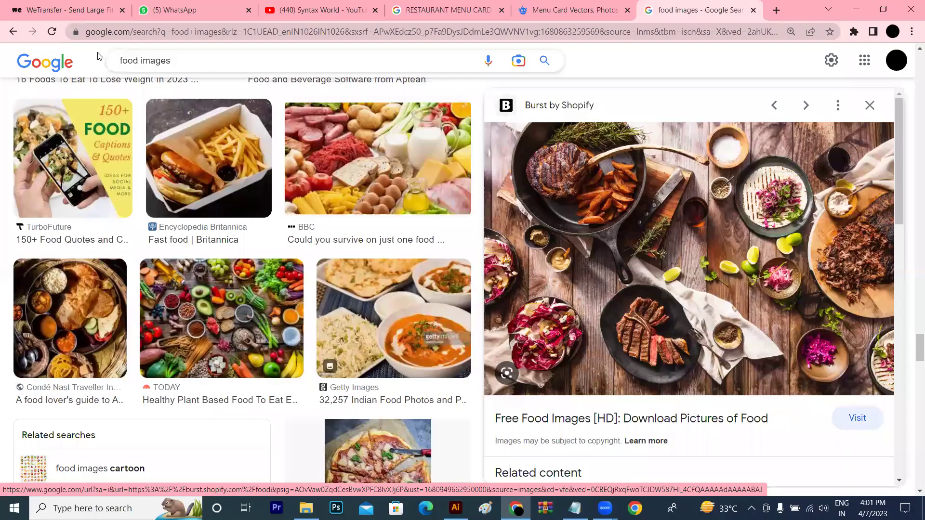
pyautogui.click(98, 57)
pyautogui.write('ch')
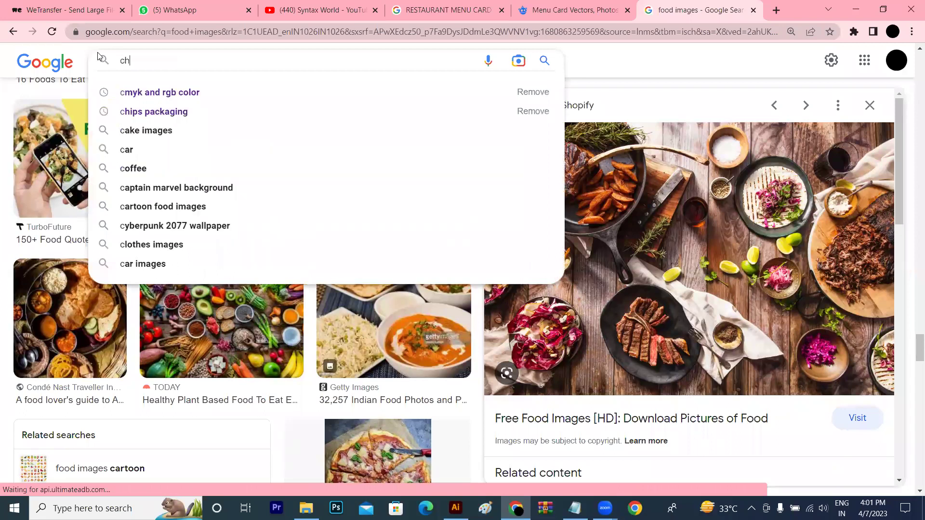
pyautogui.write('ine')
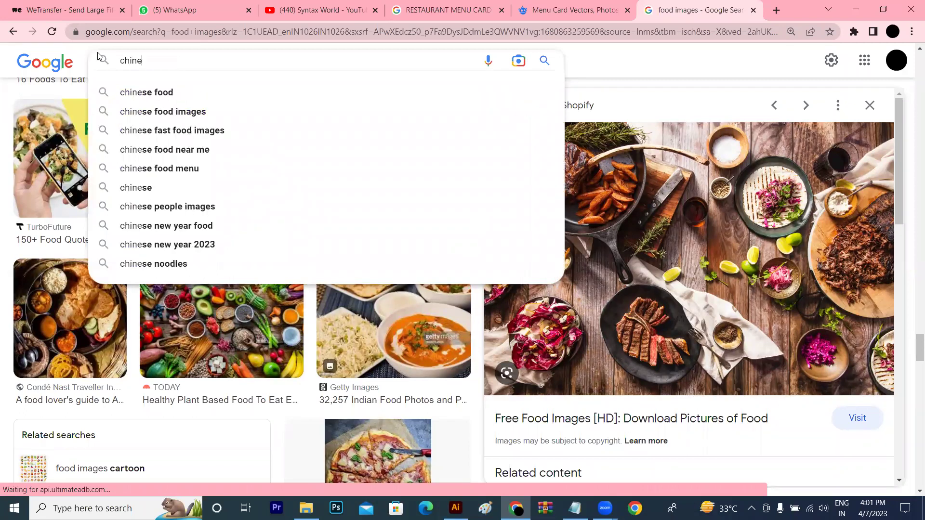
pyautogui.write('ss')
pyautogui.press('Return')
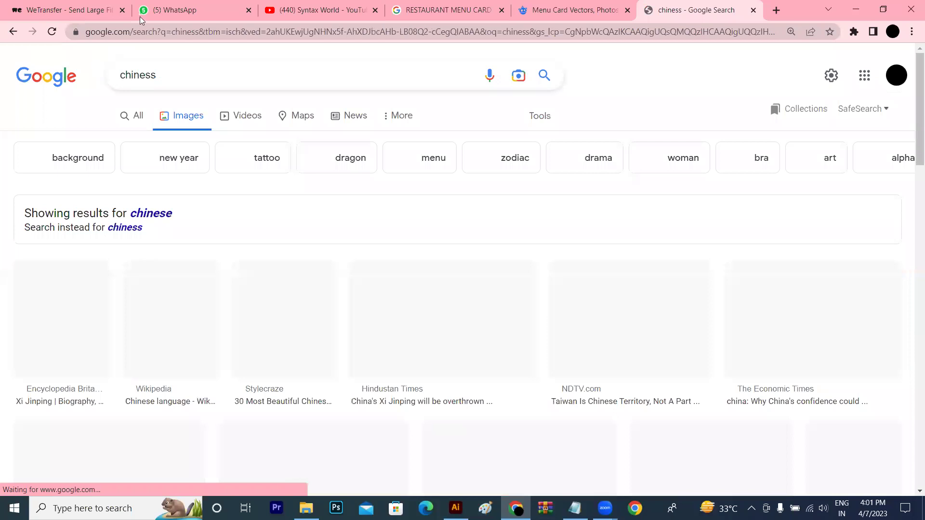
# - Refine the image search to 'chiness food'
pyautogui.click(168, 75)
pyautogui.hotkey('ctrl', 'a')
pyautogui.press('BackSpace')
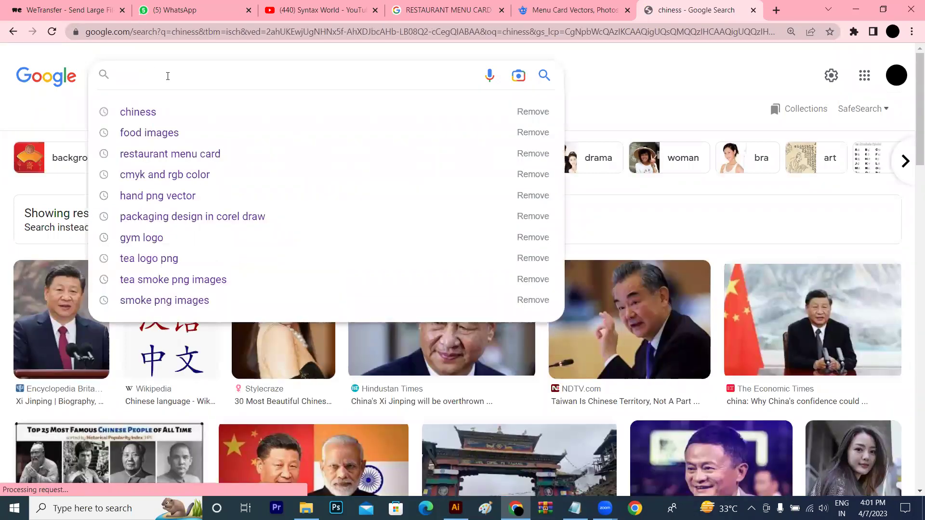
pyautogui.write('chines')
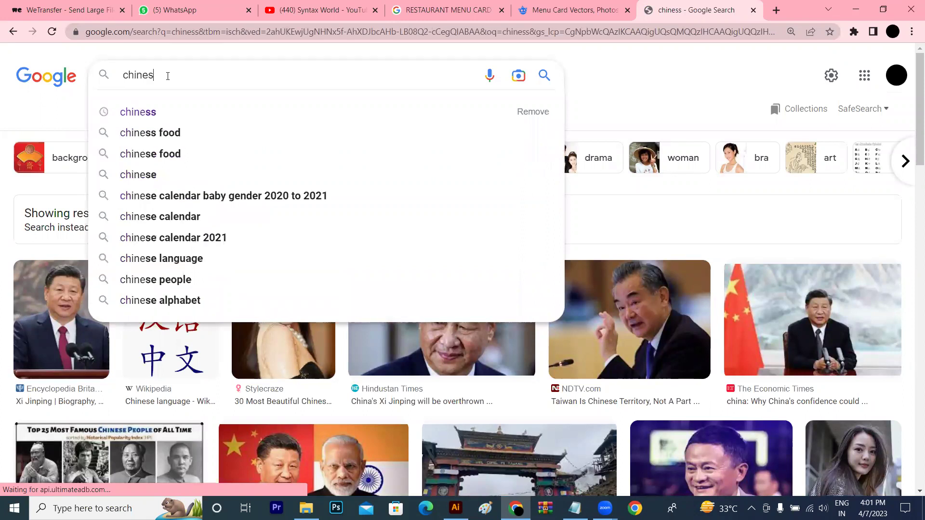
pyautogui.write('s food')
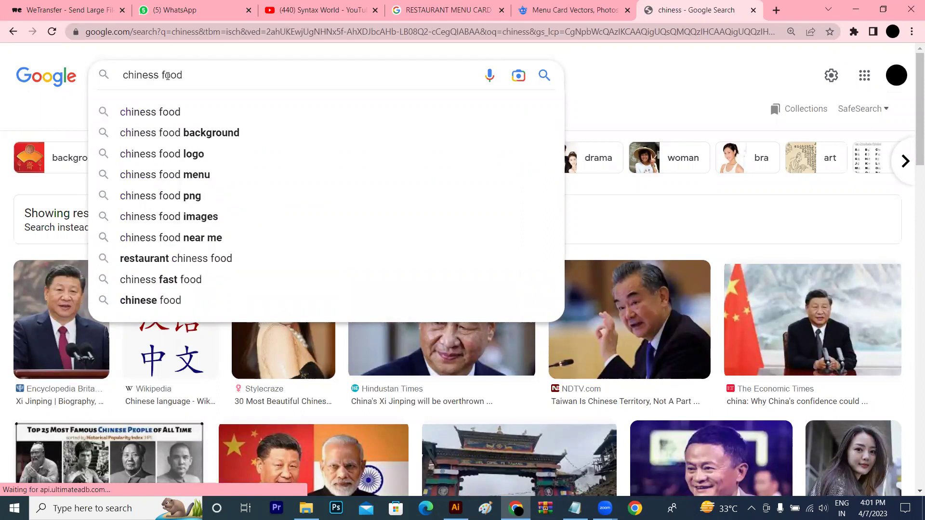
pyautogui.press('Return')
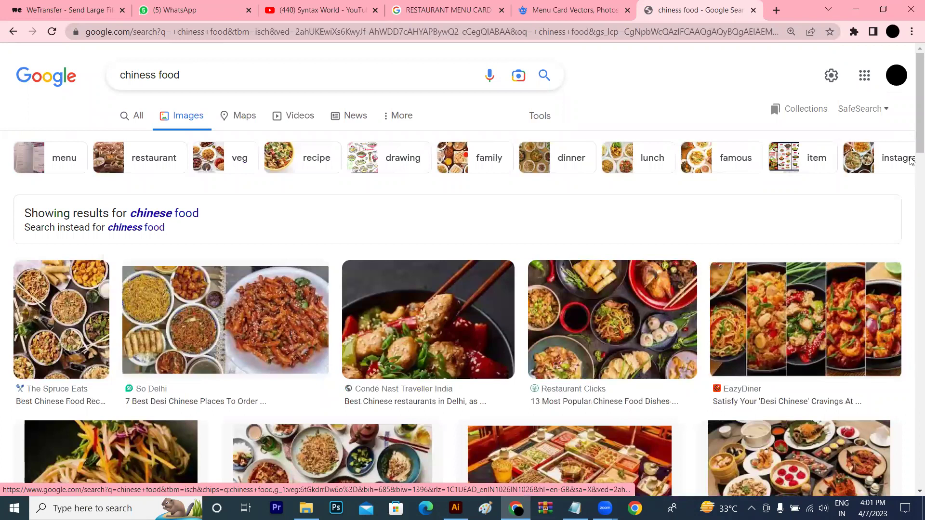
# - Preview and copy the NDTV Food noodles photo, then return to Illustrator
pyautogui.scroll(-2, 912, 159)
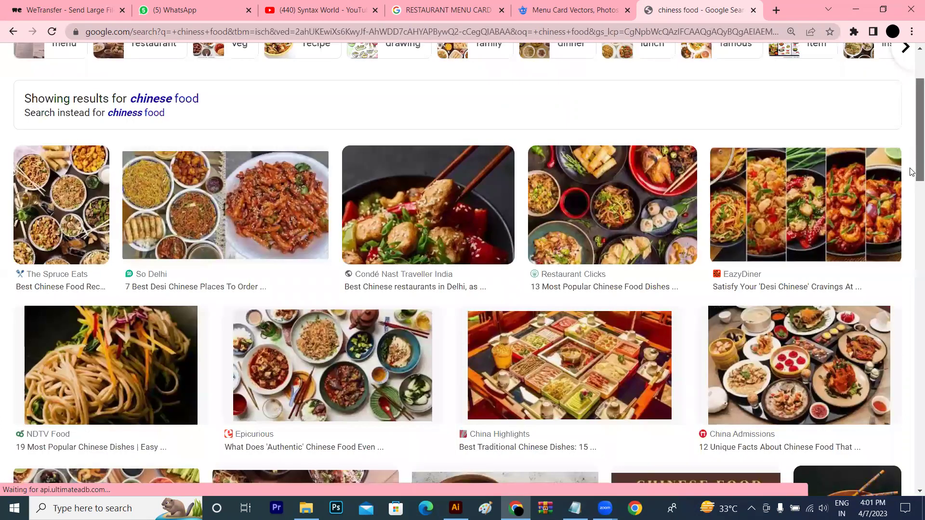
pyautogui.scroll(-1, 912, 164)
pyautogui.click(83, 290)
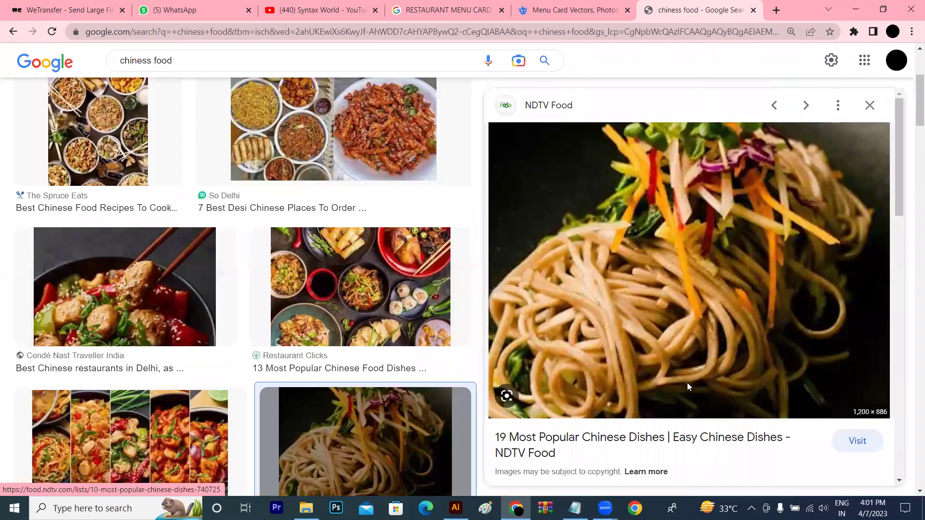
pyautogui.rightClick(688, 387)
pyautogui.hotkey('alt', 'Tab')
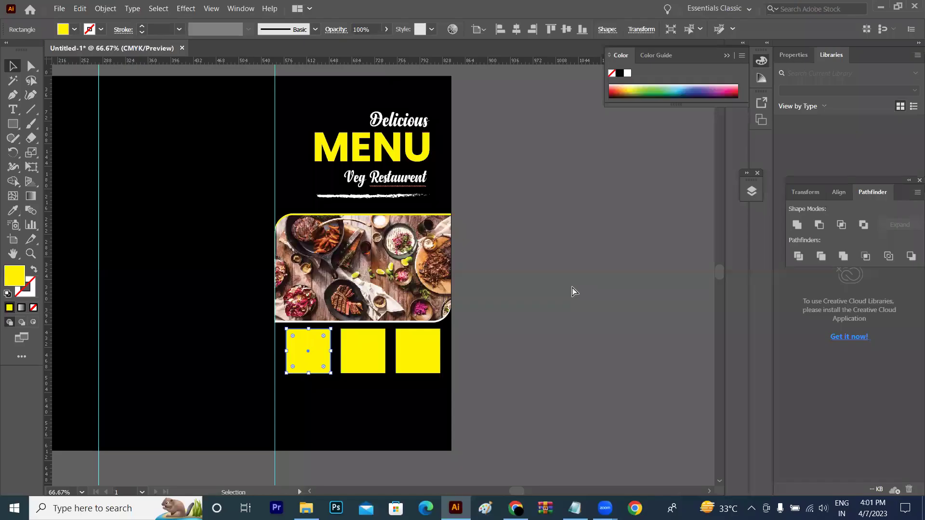
# - Paste the noodles photo, shrink it, and move it over the first yellow square
pyautogui.click(573, 291)
pyautogui.hotkey('ctrl', 'v')
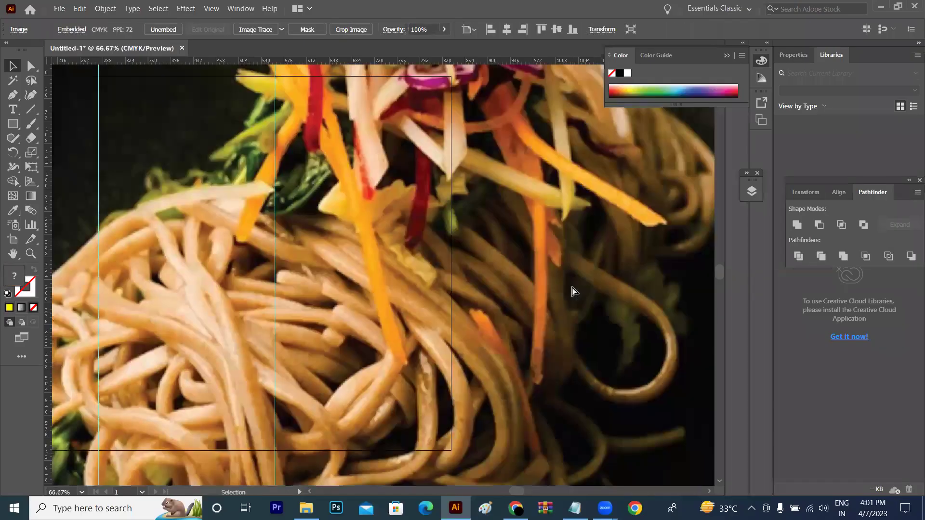
pyautogui.hotkey('ctrl', '-')
pyautogui.hotkey('ctrl', '-')
pyautogui.hotkey('ctrl', '-')
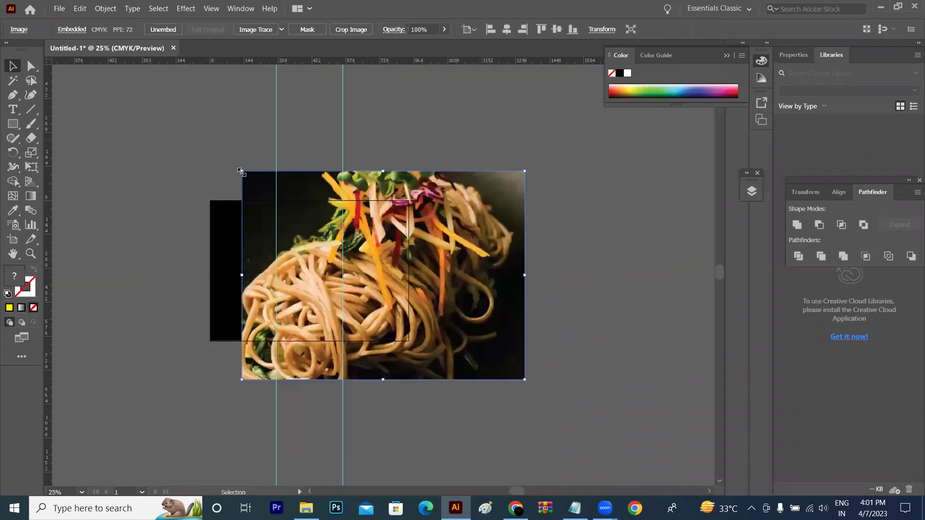
pyautogui.moveTo(239, 171); pyautogui.dragTo(353, 252)
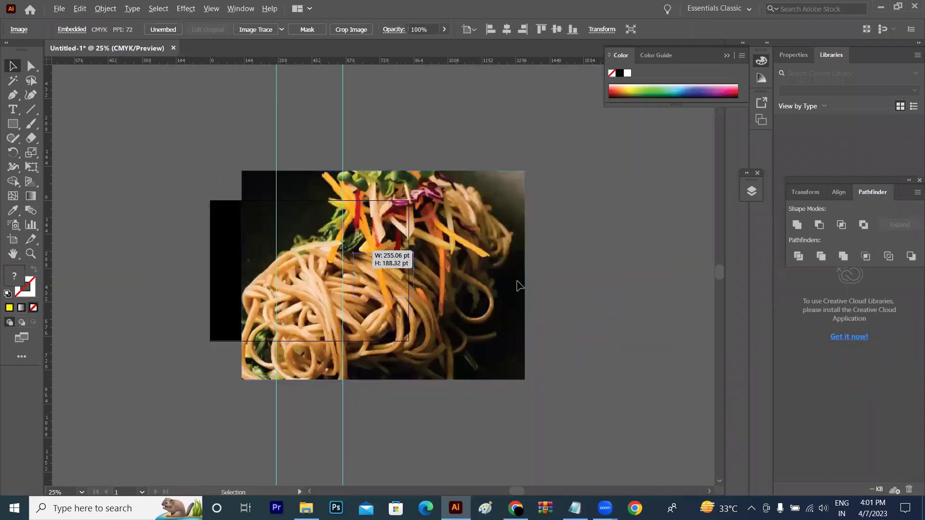
pyautogui.moveTo(517, 285); pyautogui.dragTo(518, 285)
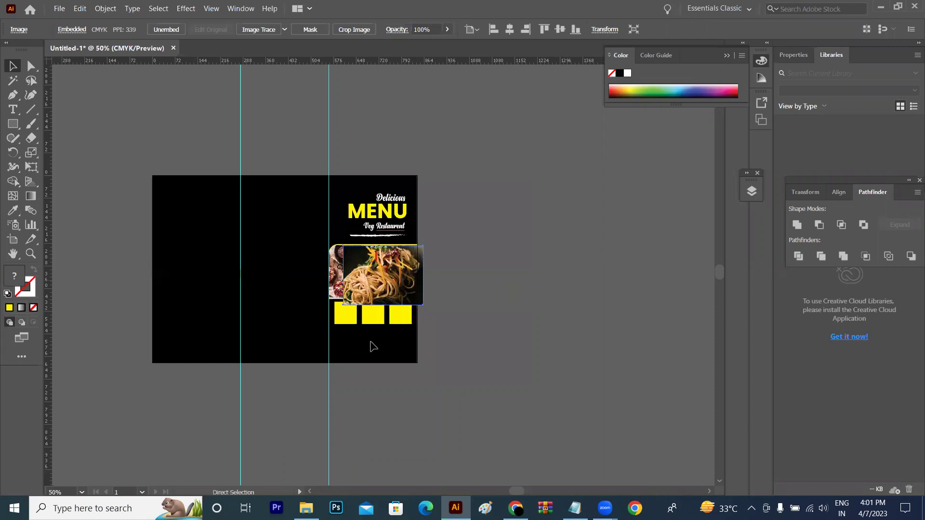
pyautogui.hotkey('ctrl', '+')
pyautogui.hotkey('ctrl', '+')
pyautogui.hotkey('ctrl', '+')
pyautogui.moveTo(386, 289)
pyautogui.mouseDown()
pyautogui.moveTo(404, 263)
pyautogui.moveTo(314, 330)
pyautogui.mouseUp()
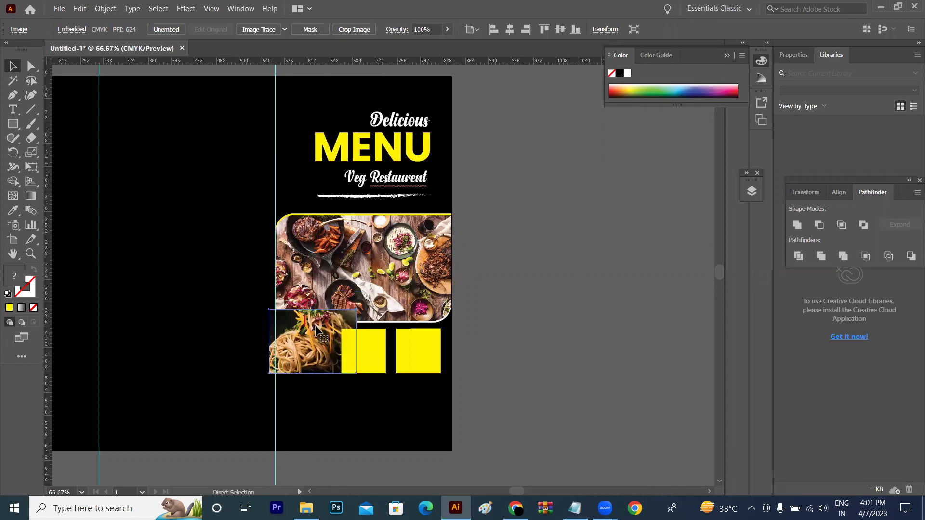
# - Clip the noodles photo into the first square with Ctrl+7, then switch to the browser
pyautogui.hotkey('ctrl', '[')
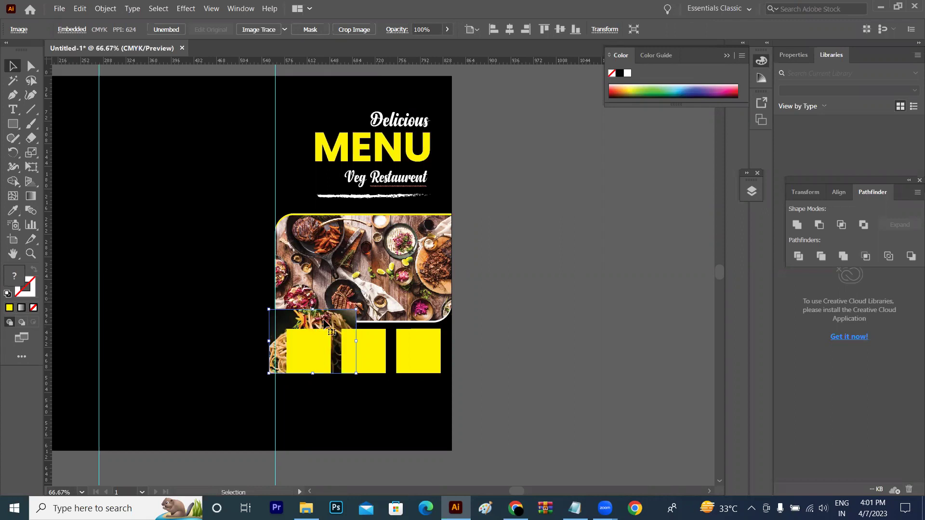
pyautogui.hotkey('ctrl', 'shift', 'a')
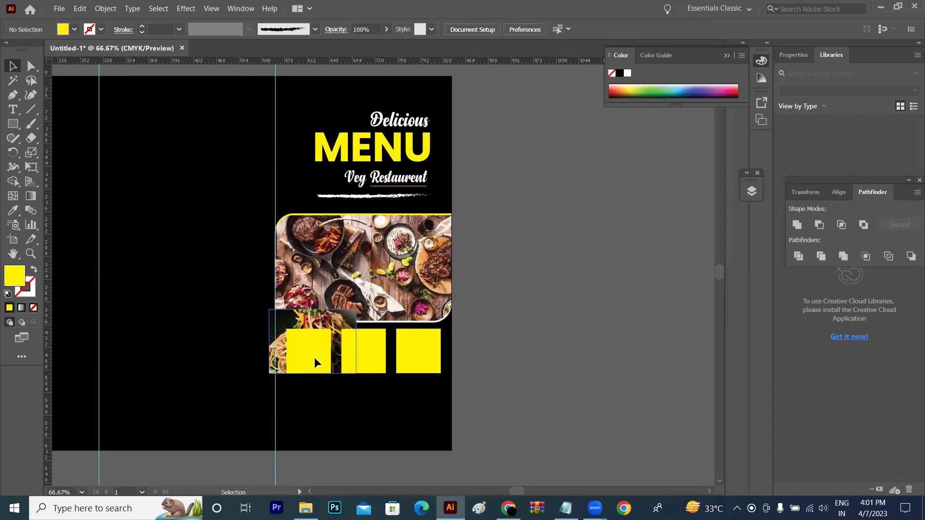
pyautogui.click(315, 362)
pyautogui.keyDown('shift'); pyautogui.click(315, 362); pyautogui.keyUp('shift')
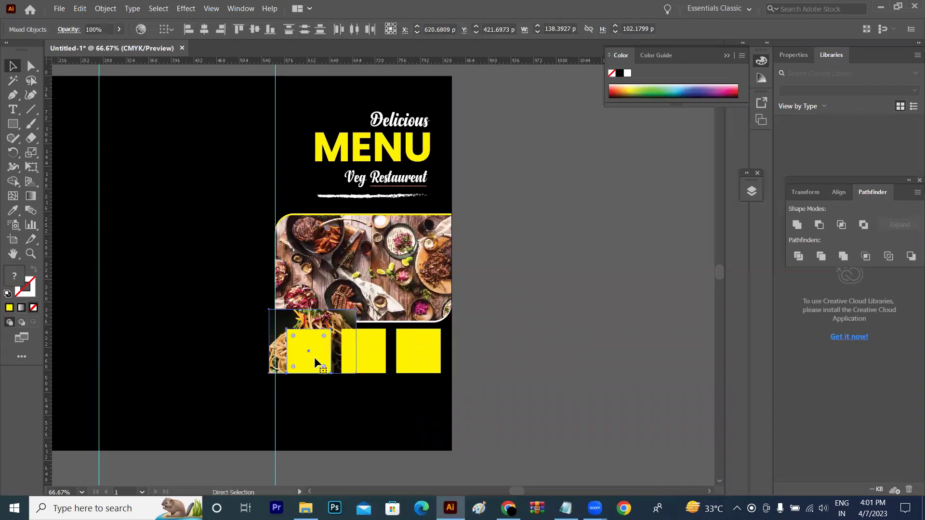
pyautogui.hotkey('ctrl', '7')
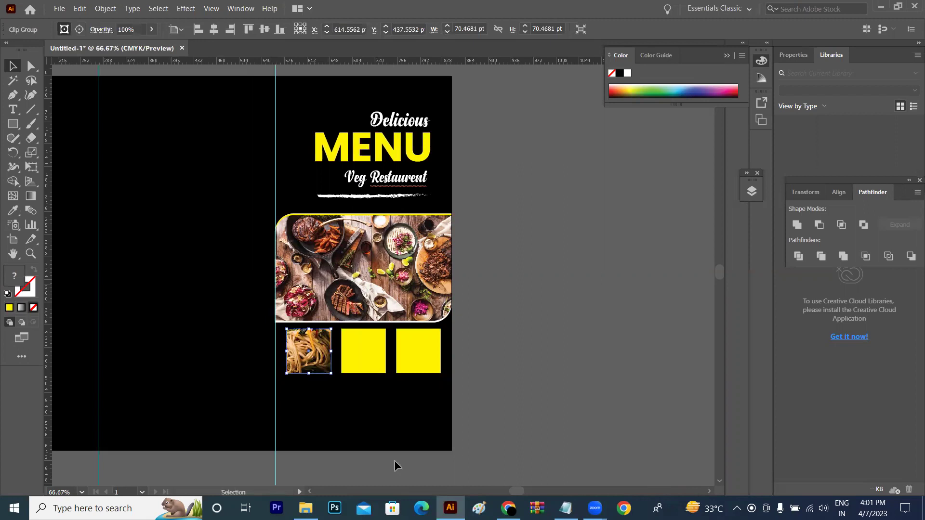
pyautogui.click(371, 374)
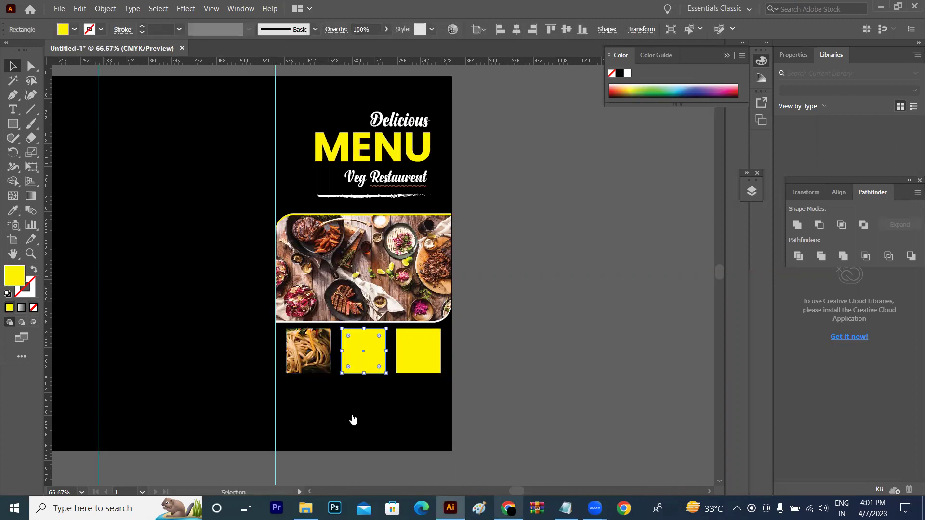
pyautogui.hotkey('alt', 'Tab')
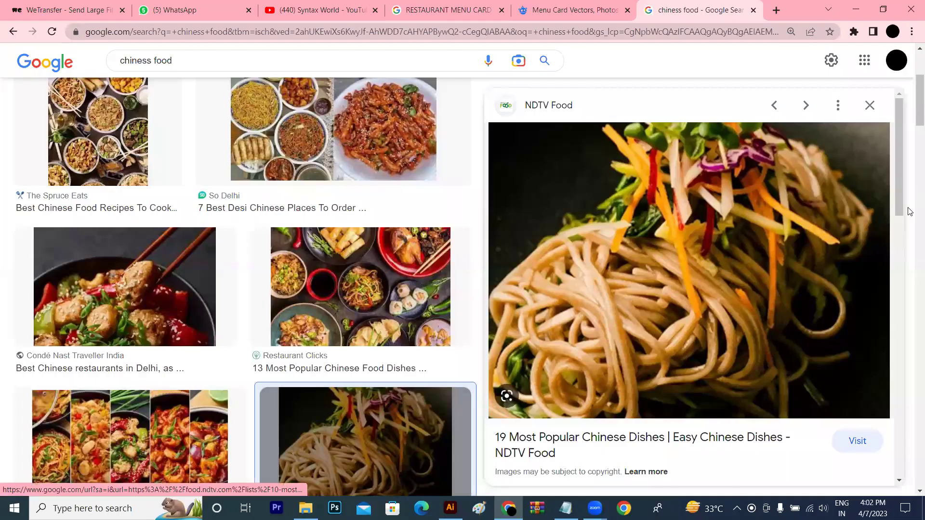
# - Copy the Tasting Table stuffed-buns photo from the chiness food results and return to Illustrator
pyautogui.scroll(-6, 900, 293)
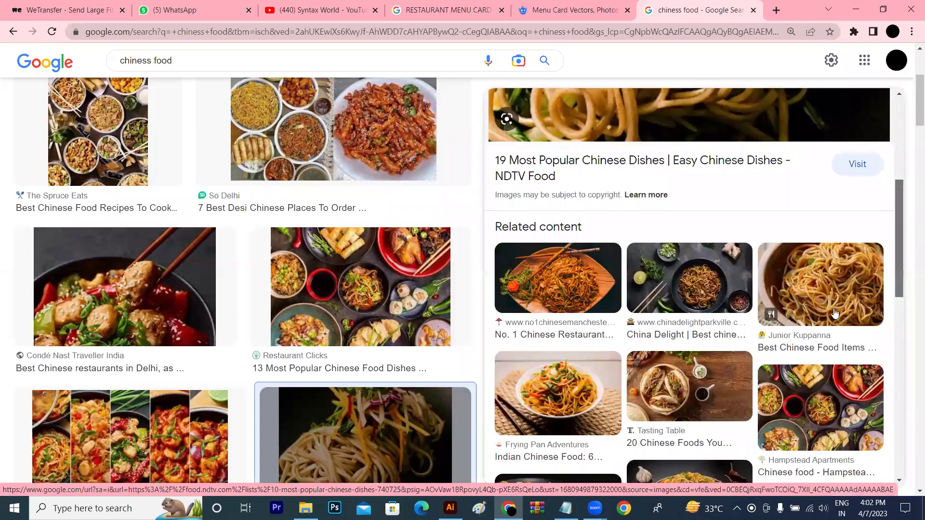
pyautogui.click(704, 369)
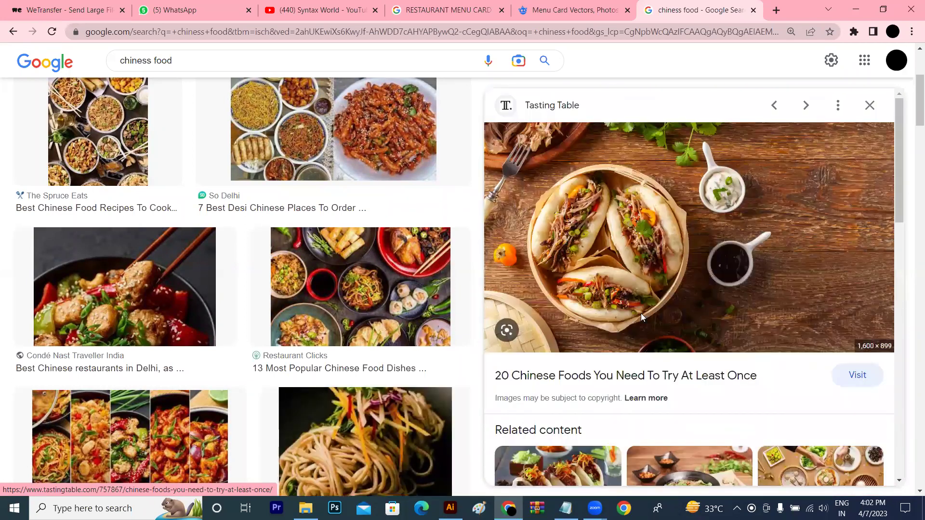
pyautogui.rightClick(641, 314)
pyautogui.click(659, 359)
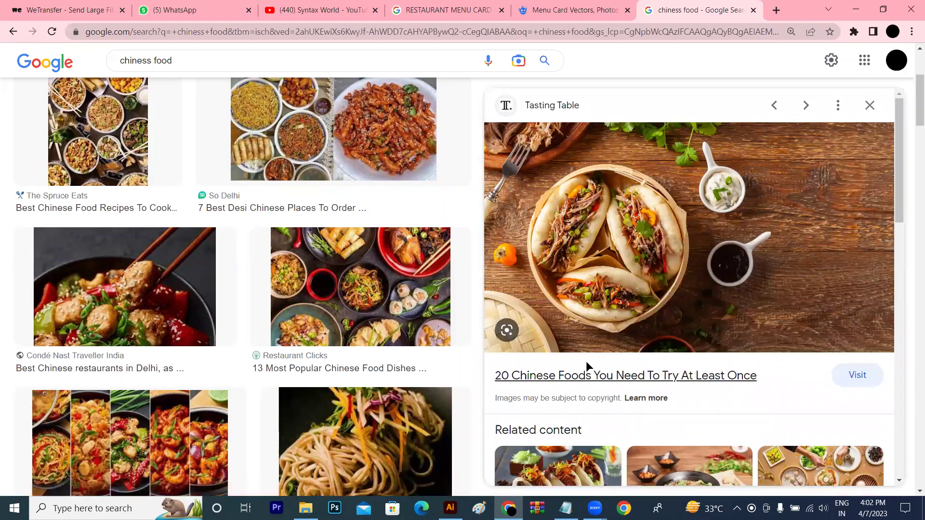
pyautogui.hotkey('alt', 'Tab')
pyautogui.click(539, 353)
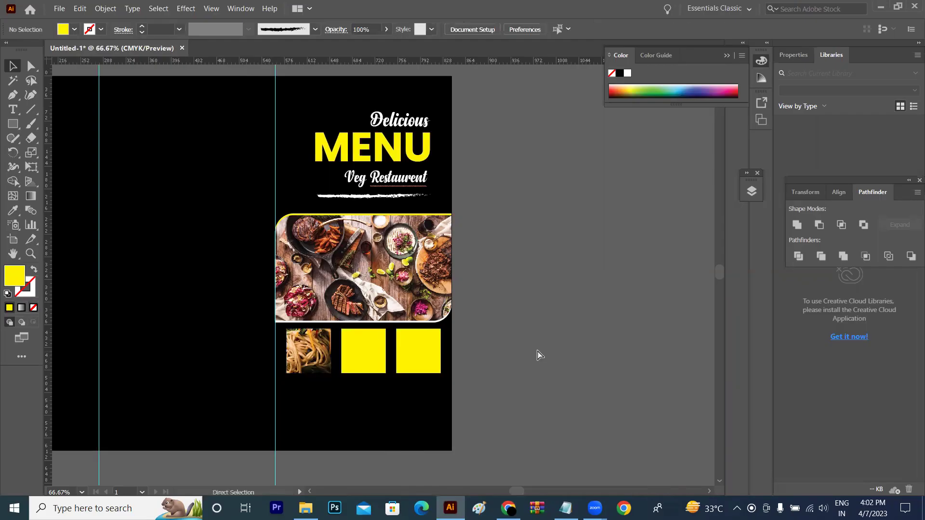
# - Paste the buns photo, shrink it onto the middle square, and clip it there with Ctrl+7
pyautogui.hotkey('ctrl', 'v')
pyautogui.hotkey('ctrl', '-')
pyautogui.hotkey('ctrl', '-')
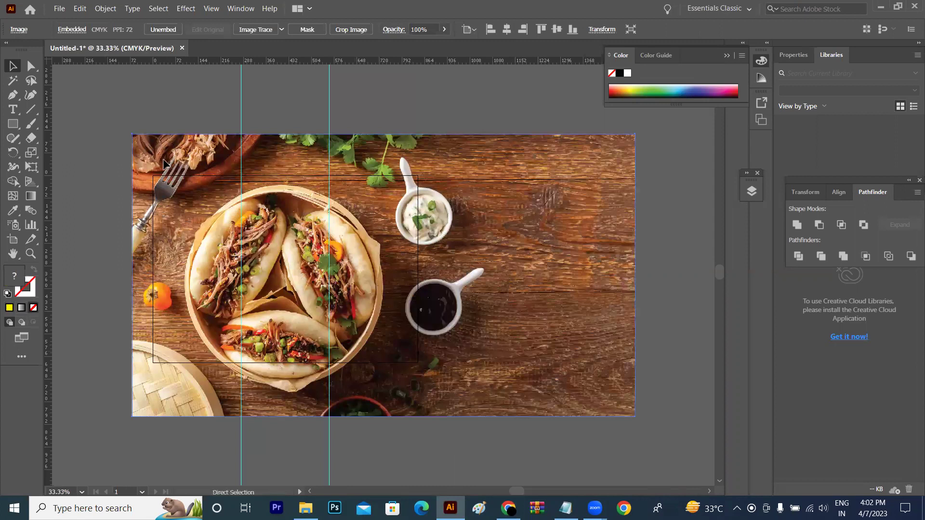
pyautogui.hotkey('ctrl', '-')
pyautogui.moveTo(194, 171); pyautogui.dragTo(307, 265)
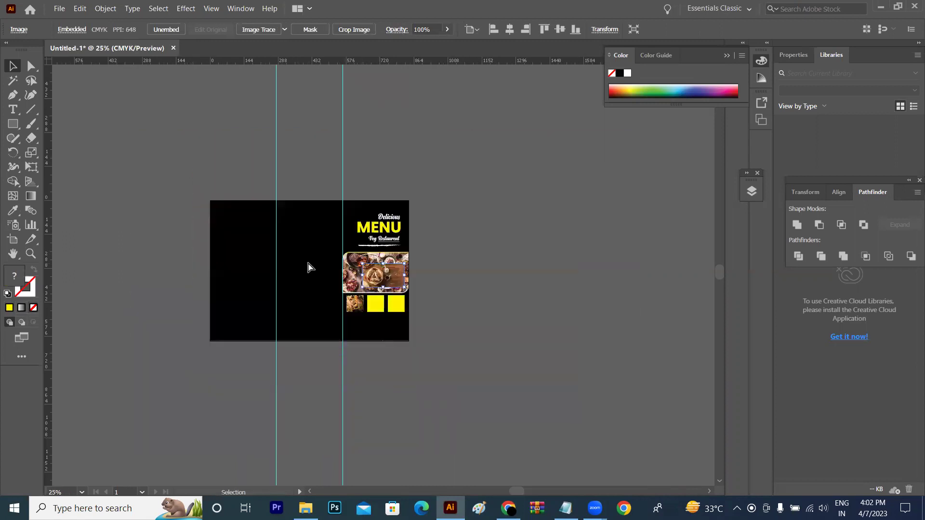
pyautogui.hotkey('ctrl', '+')
pyautogui.hotkey('ctrl', '+')
pyautogui.moveTo(397, 301); pyautogui.dragTo(393, 325)
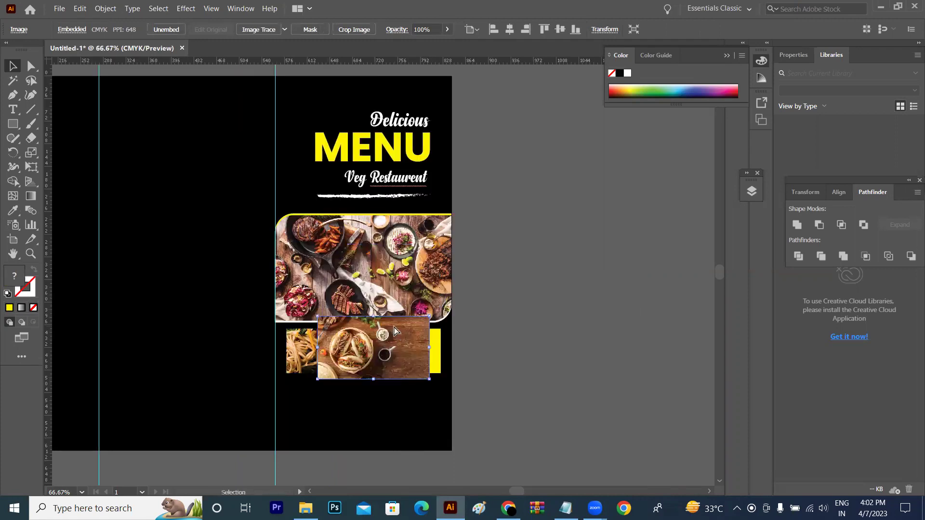
pyautogui.hotkey('ctrl', '[')
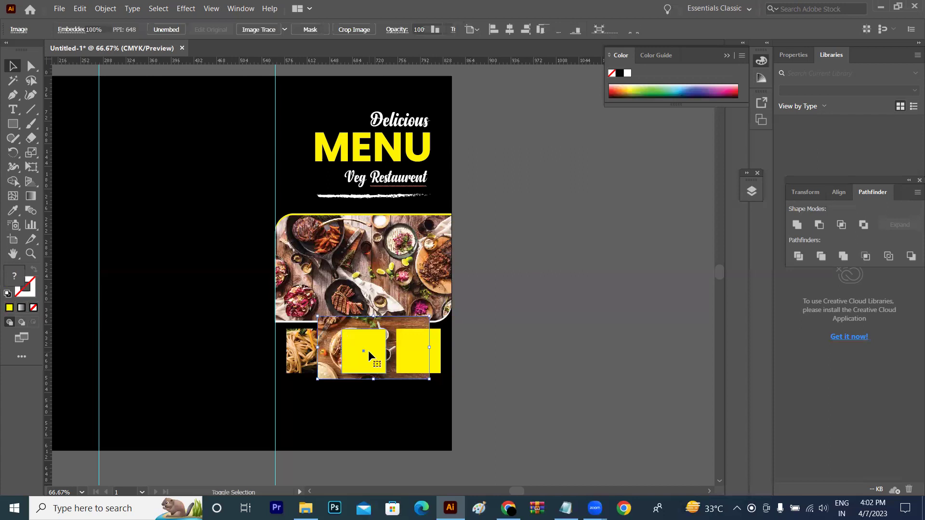
pyautogui.keyDown('shift'); pyautogui.click(368, 351); pyautogui.keyUp('shift')
pyautogui.hotkey('ctrl', '7')
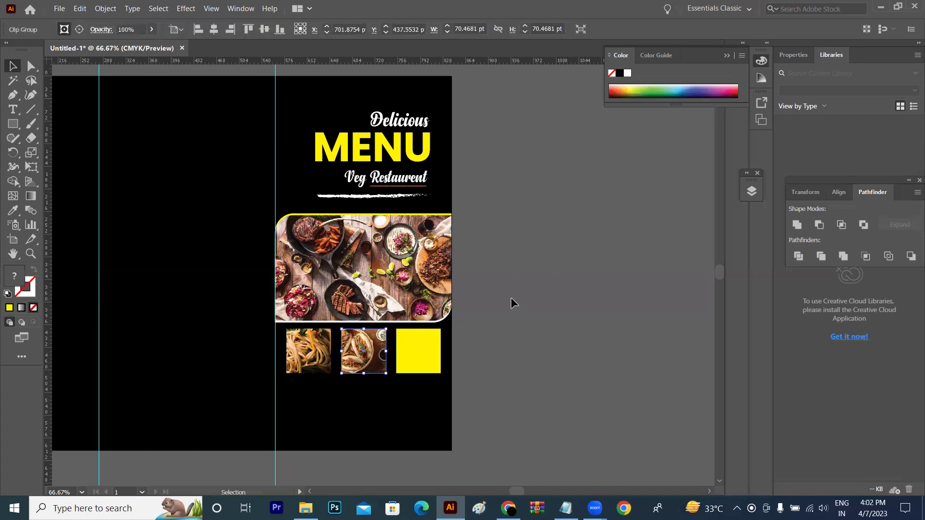
pyautogui.click(417, 349)
# - Copy the GQ India dumpling photo from Google Images and return to the Illustrator menu
pyautogui.click(508, 508)
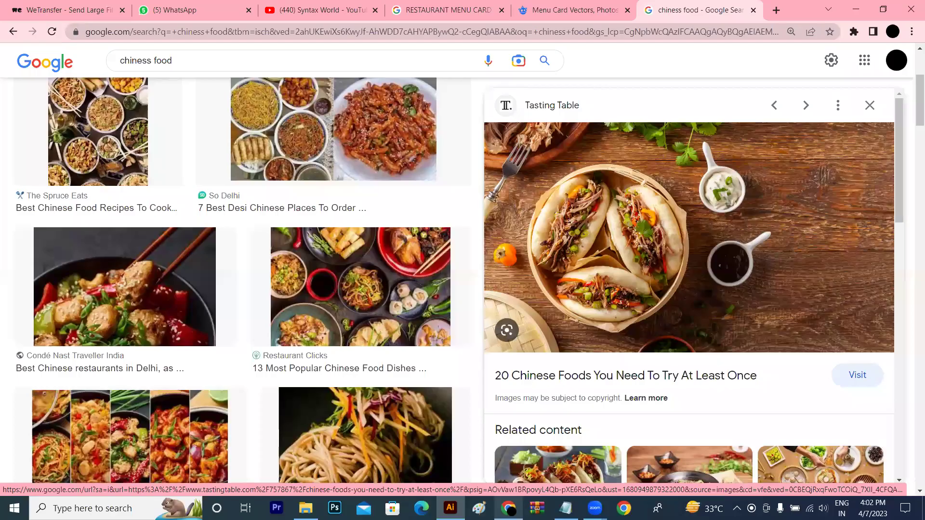
pyautogui.scroll(-1, 912, 161)
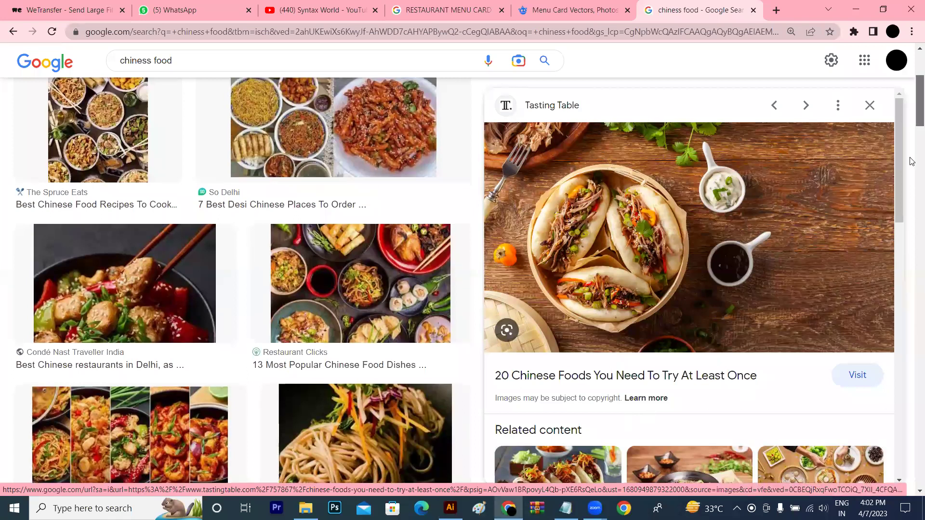
pyautogui.scroll(-7, 912, 161)
pyautogui.scroll(-3, 912, 162)
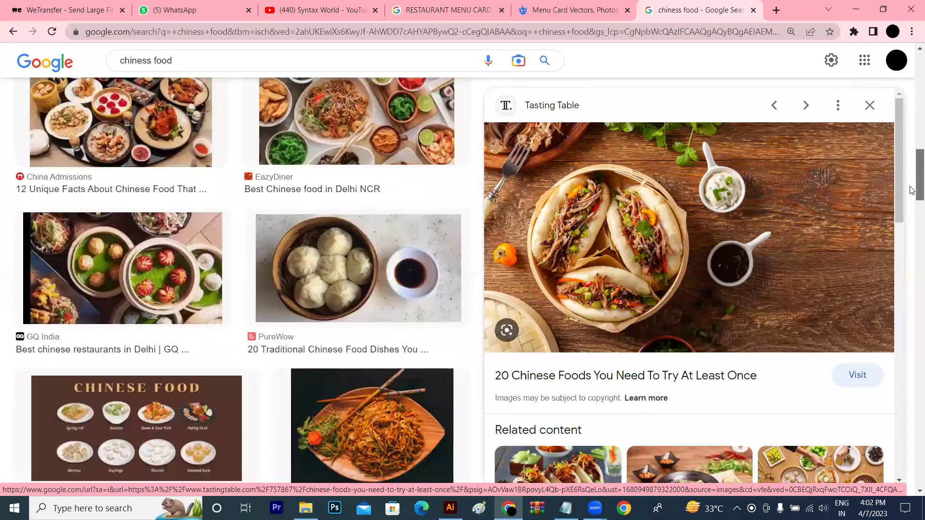
pyautogui.click(135, 279)
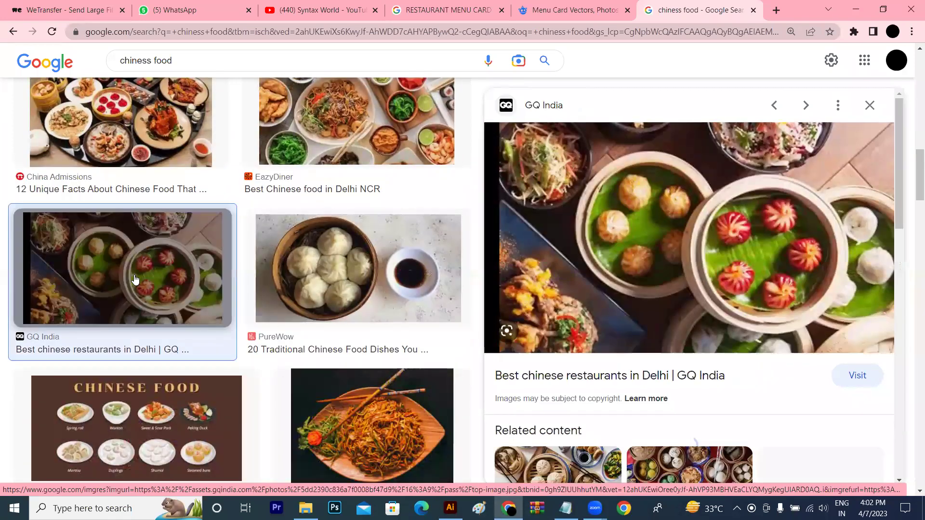
pyautogui.rightClick(658, 231)
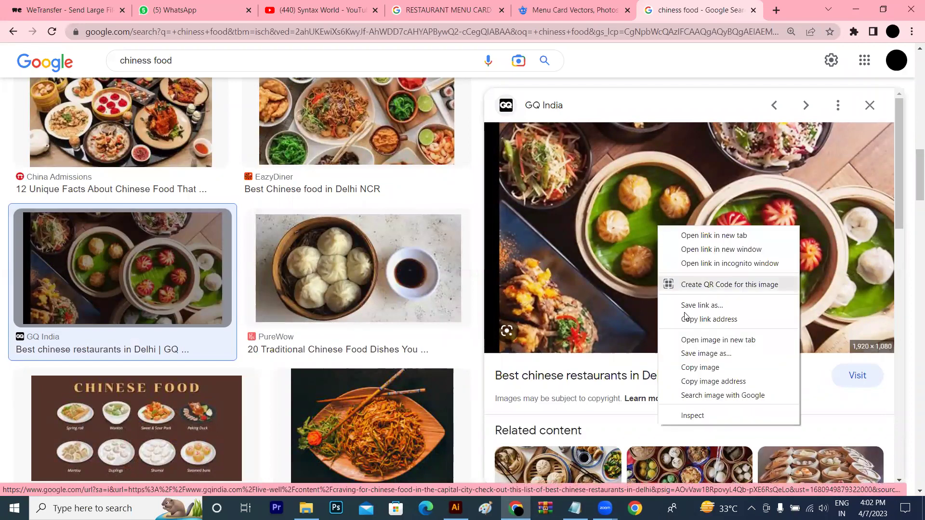
pyautogui.click(695, 376)
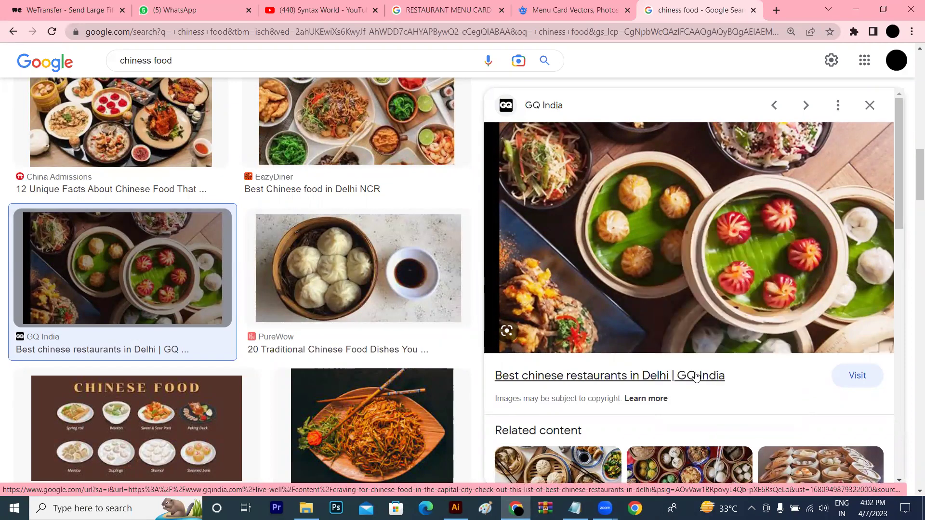
pyautogui.hotkey('alt', 'Tab')
pyautogui.click(589, 265)
# - Paste the dumpling photo and shrink it, undoing the second resize
pyautogui.hotkey('ctrl', 'v')
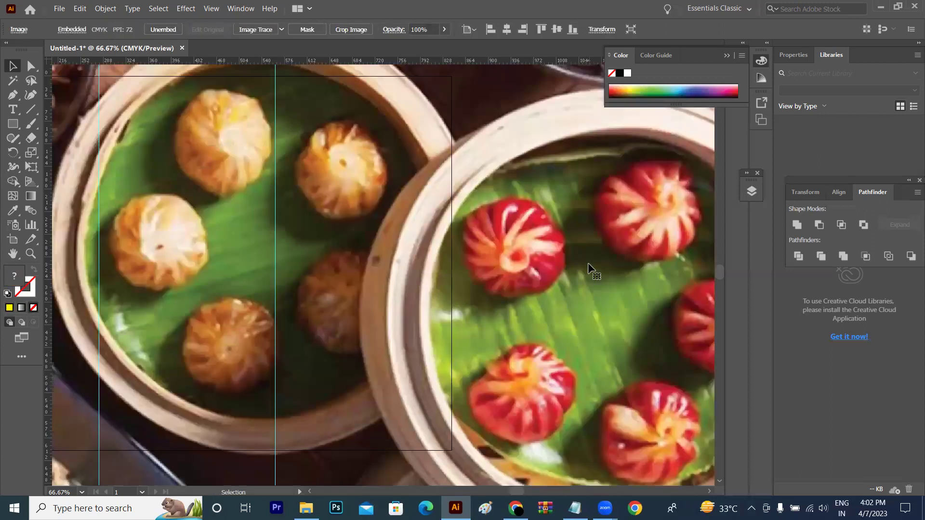
pyautogui.hotkey('ctrl', '-')
pyautogui.hotkey('ctrl', '-')
pyautogui.hotkey('ctrl', '-')
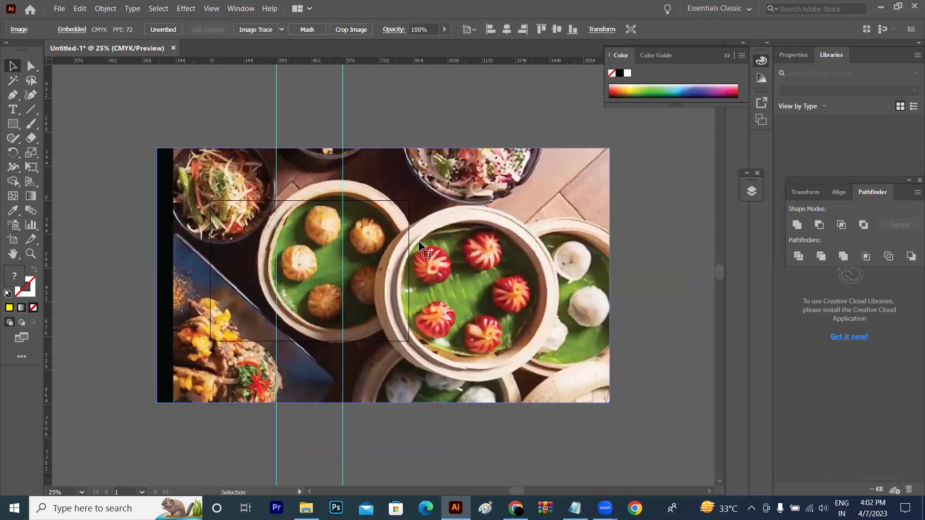
pyautogui.moveTo(157, 149)
pyautogui.mouseDown()
pyautogui.moveTo(324, 242)
pyautogui.moveTo(365, 283)
pyautogui.mouseUp()
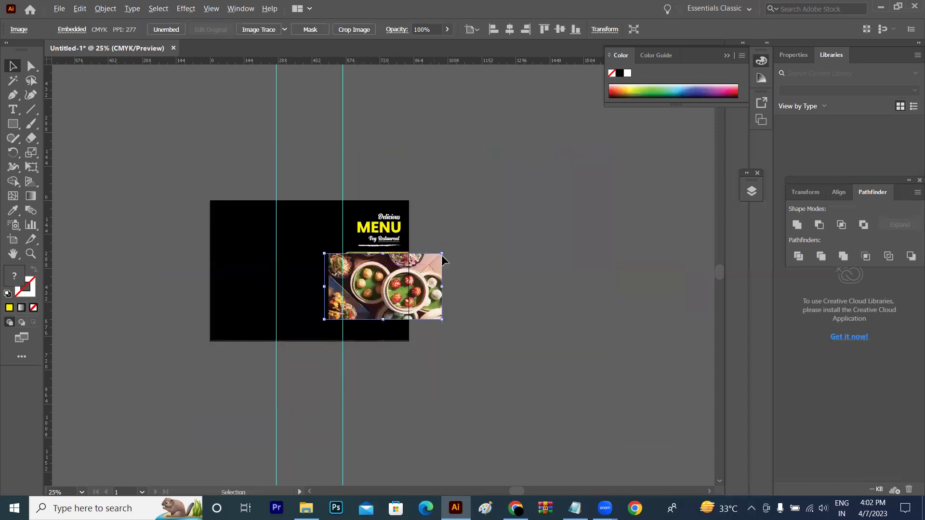
pyautogui.moveTo(441, 254); pyautogui.dragTo(434, 278)
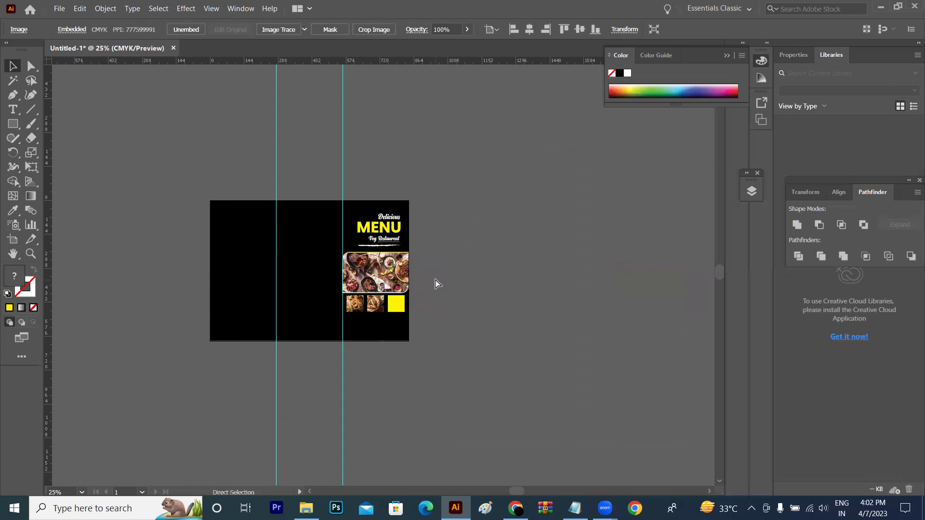
pyautogui.hotkey('ctrl', '1')
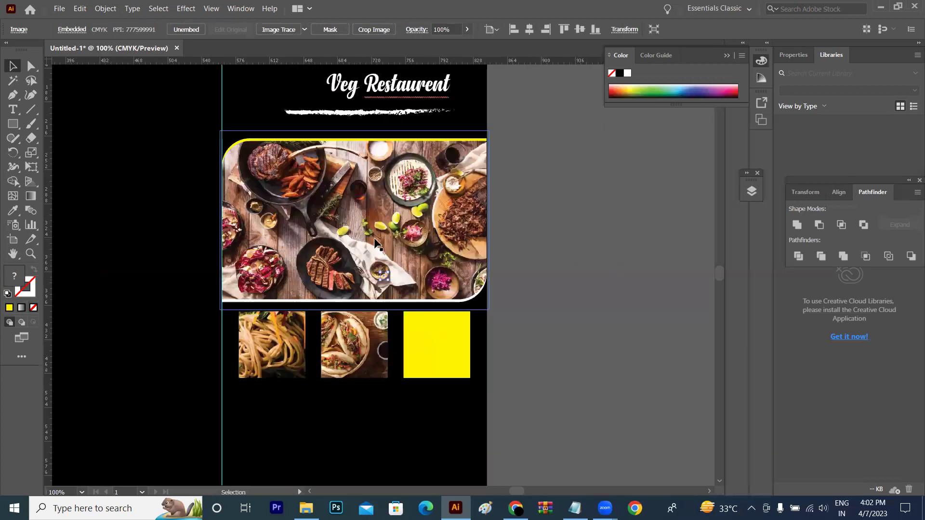
pyautogui.hotkey('ctrl', 'z')
# - Scale the dumpling photo down and fit it over the third yellow square
pyautogui.moveTo(149, 145); pyautogui.dragTo(329, 244)
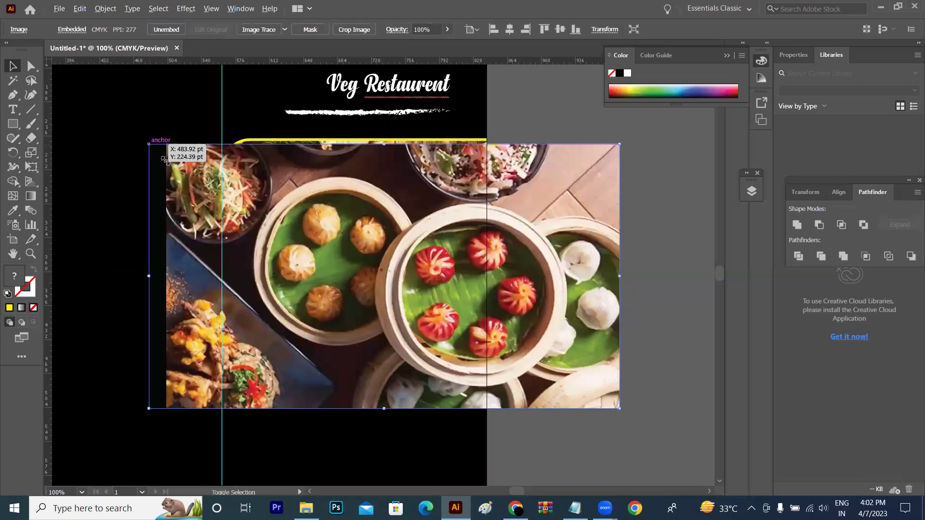
pyautogui.moveTo(388, 276); pyautogui.dragTo(438, 343)
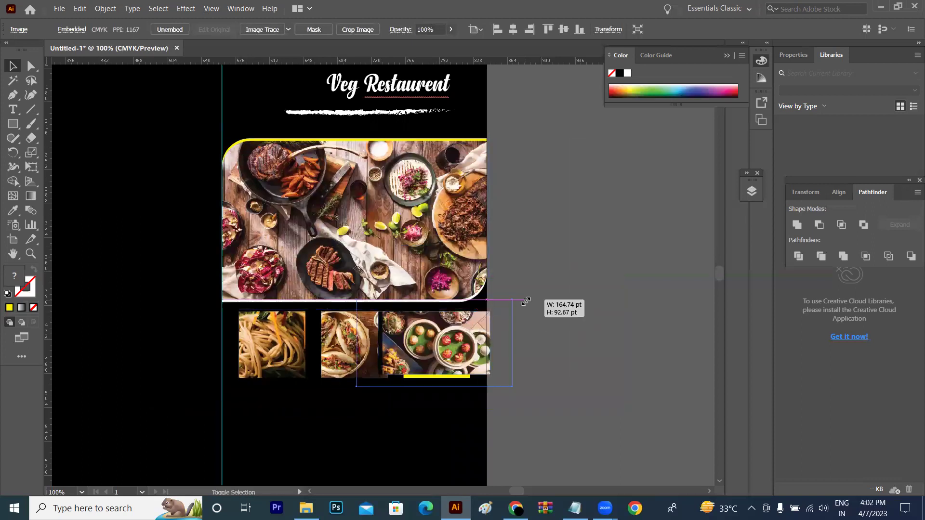
pyautogui.moveTo(525, 302); pyautogui.dragTo(521, 299)
pyautogui.click(557, 283)
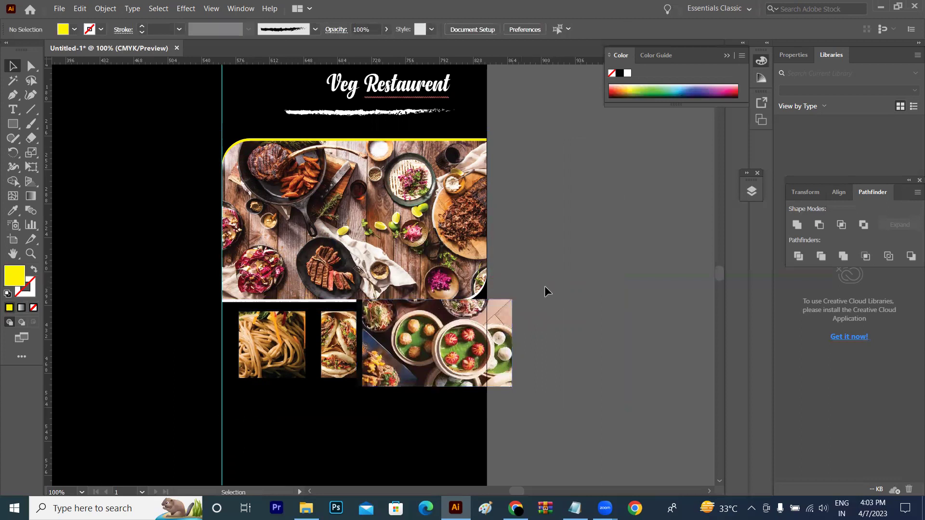
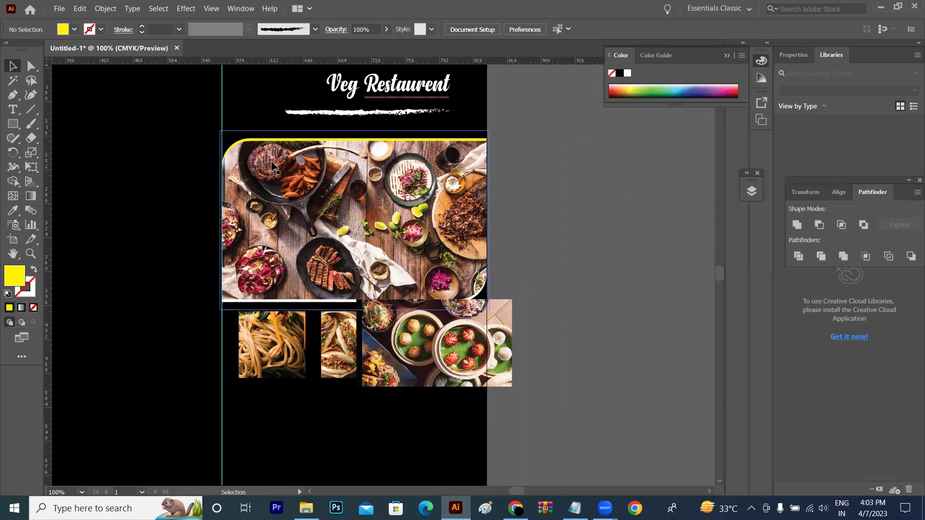
# - Clip the dumpling photo with the yellow square using Ctrl+7, making a square thumbnail
pyautogui.click(483, 381)
pyautogui.hotkey('ctrl', '[')
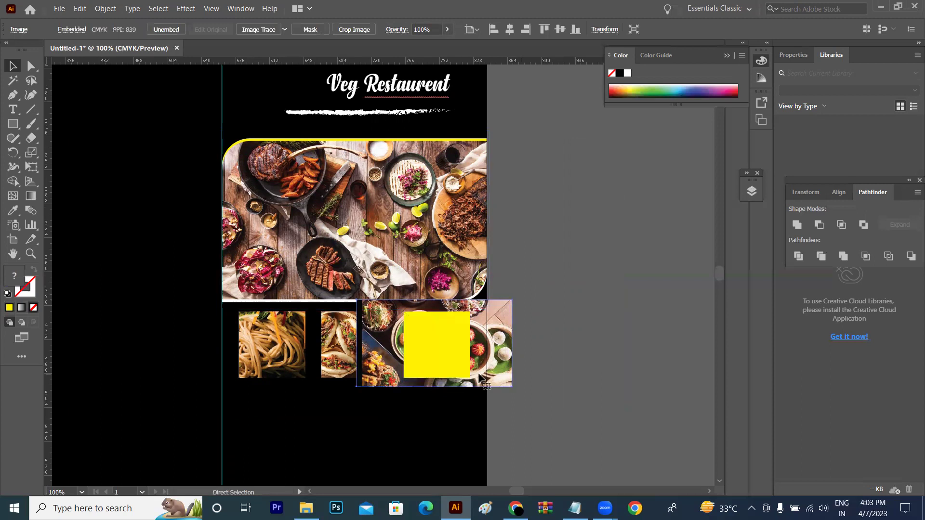
pyautogui.click(519, 346)
pyautogui.click(459, 341)
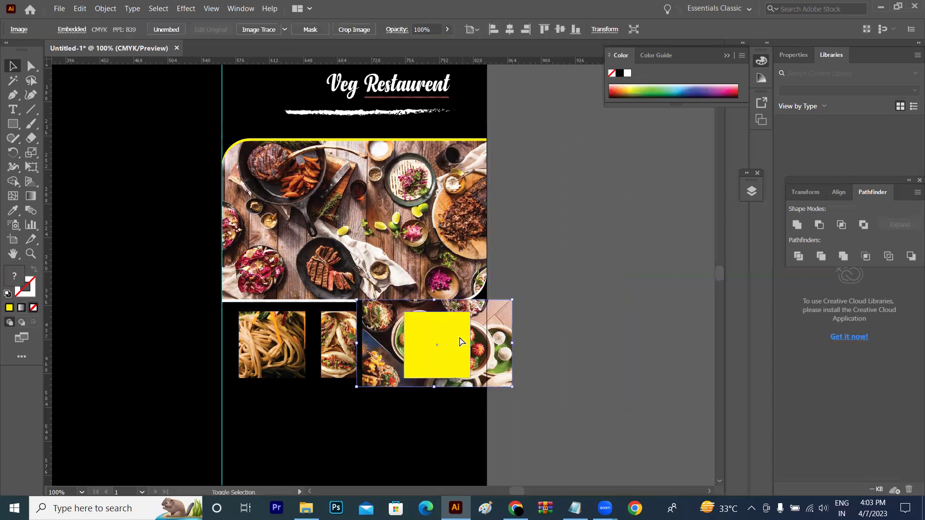
pyautogui.keyDown('shift'); pyautogui.click(459, 336); pyautogui.keyUp('shift')
pyautogui.hotkey('ctrl', '7')
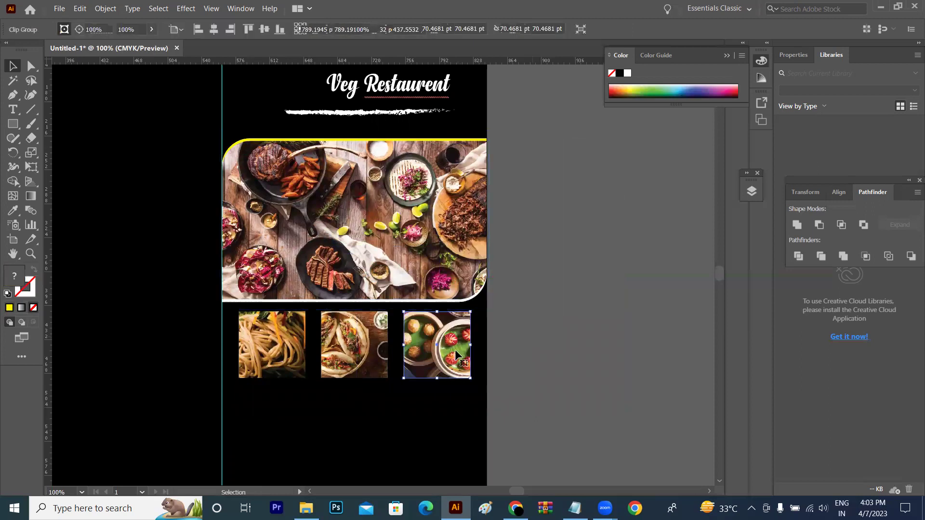
# - Give the three food thumbnails a white stroke in place of their fill
pyautogui.keyDown('shift'); pyautogui.click(282, 357); pyautogui.keyUp('shift')
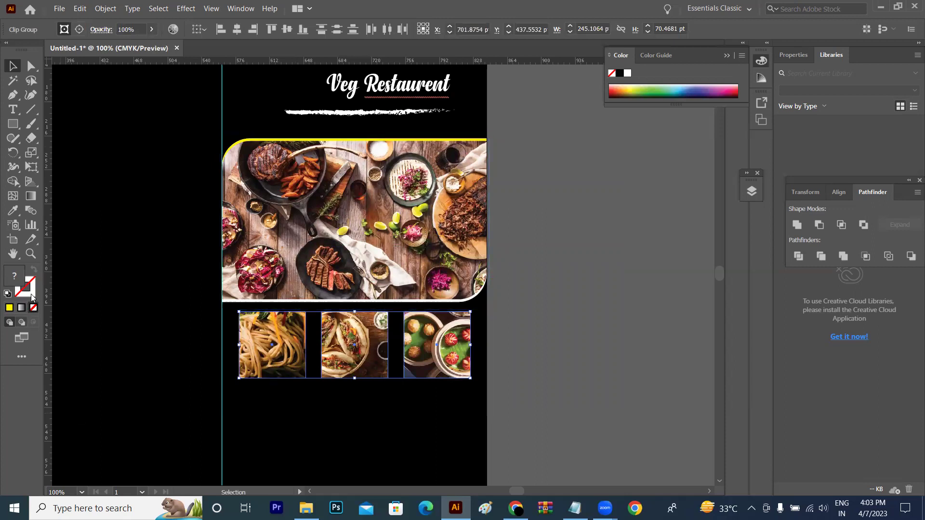
pyautogui.press('x')
pyautogui.hotkey('shift', 'x')
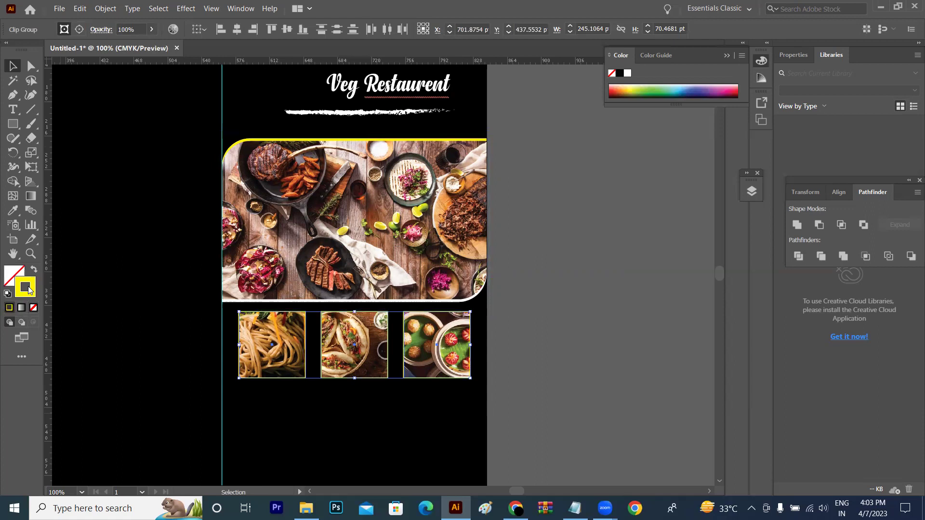
pyautogui.doubleClick(25, 287)
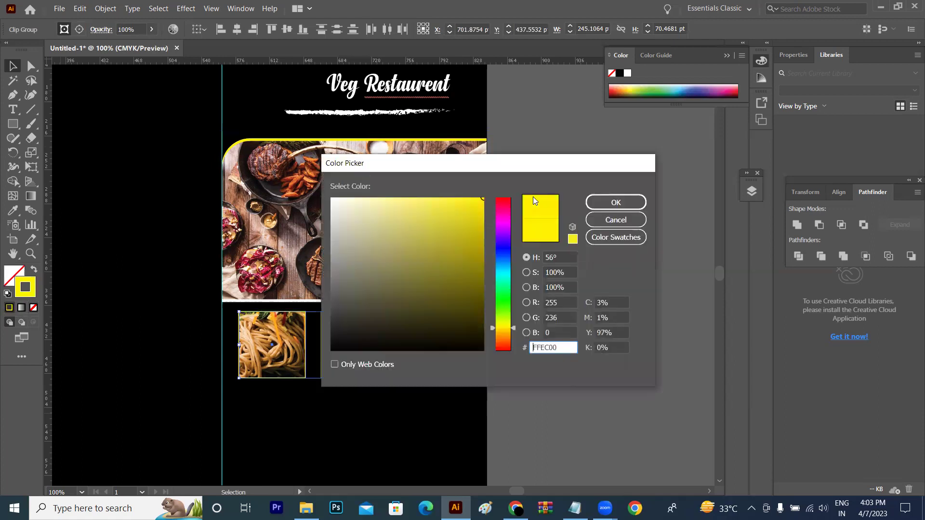
pyautogui.click(331, 198)
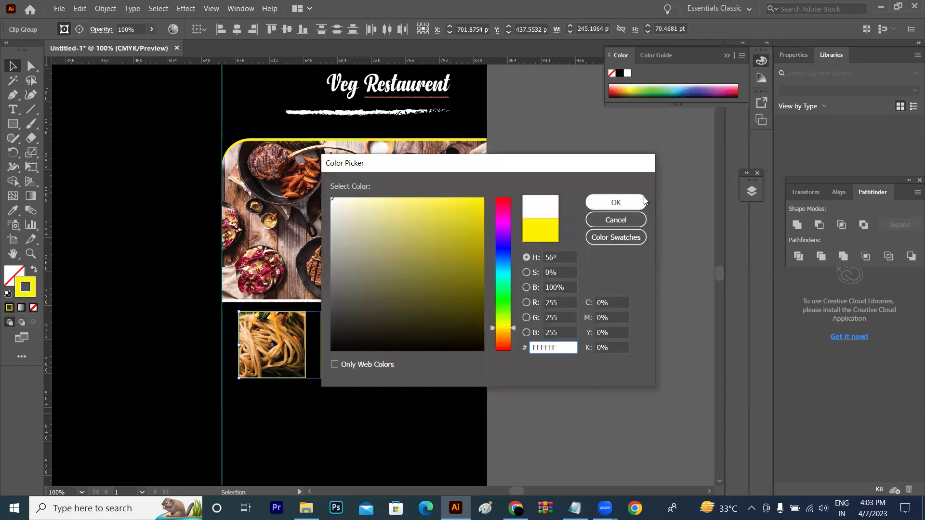
pyautogui.click(644, 198)
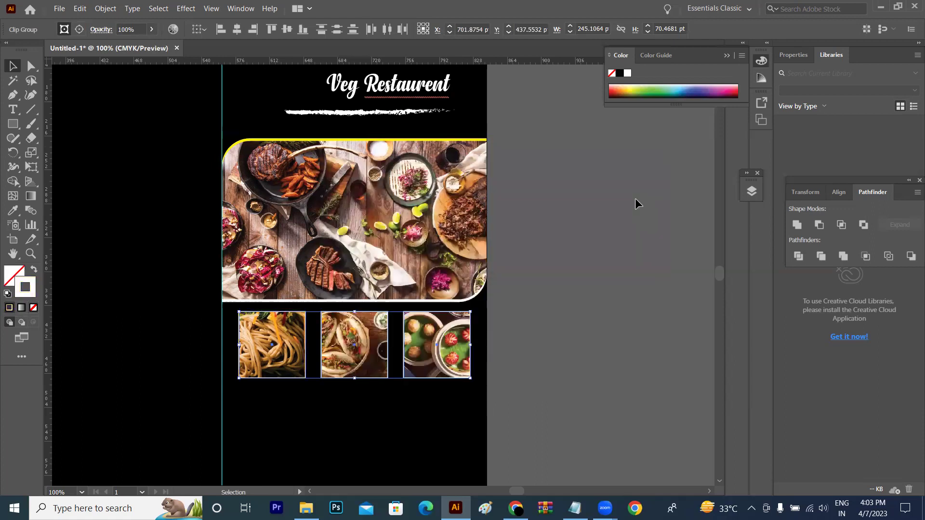
# - Try a 2 pt thumbnail border, then undo back to the 1 pt weight
pyautogui.click(243, 9)
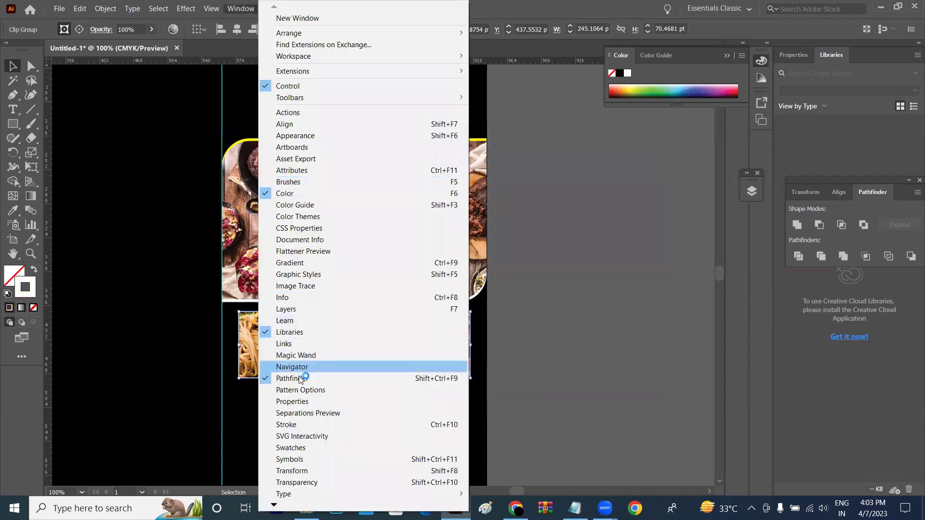
pyautogui.click(305, 427)
pyautogui.click(443, 85)
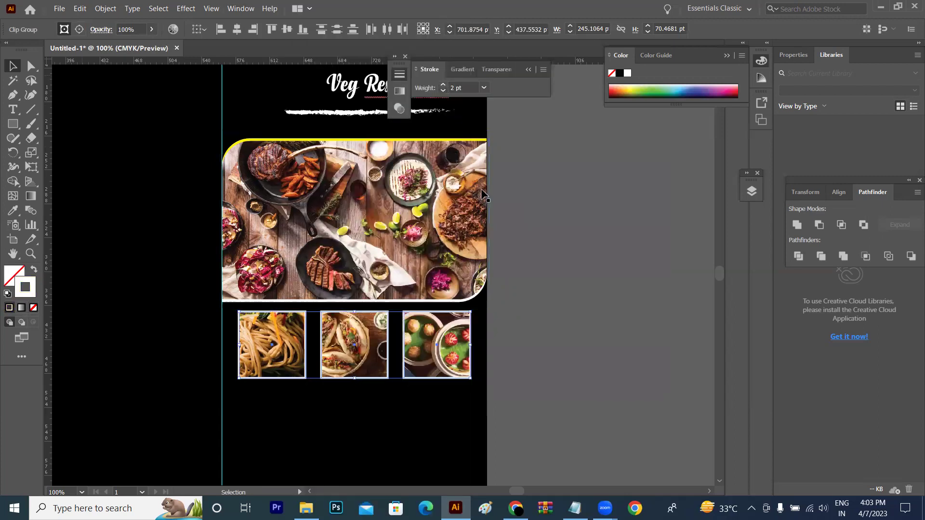
pyautogui.click(564, 303)
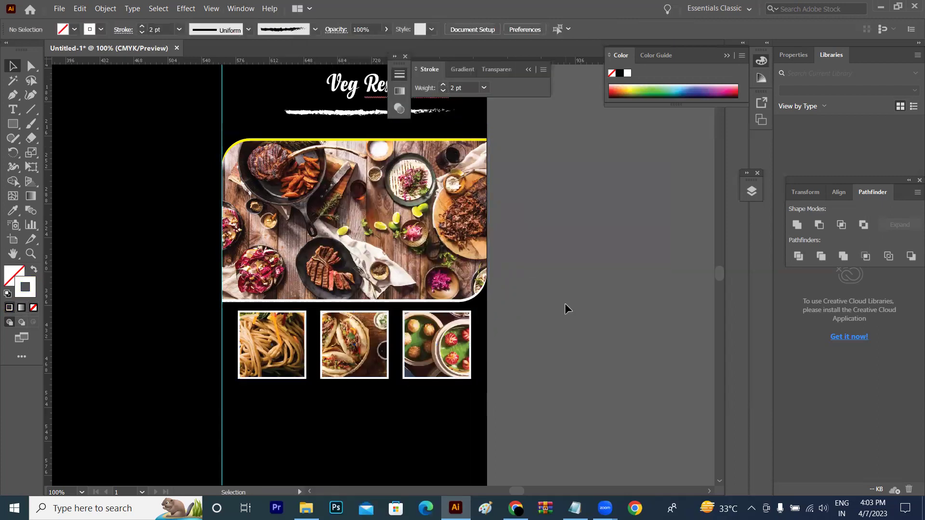
pyautogui.hotkey('ctrl', 'z')
pyautogui.hotkey('ctrl', 'z')
pyautogui.click(565, 303)
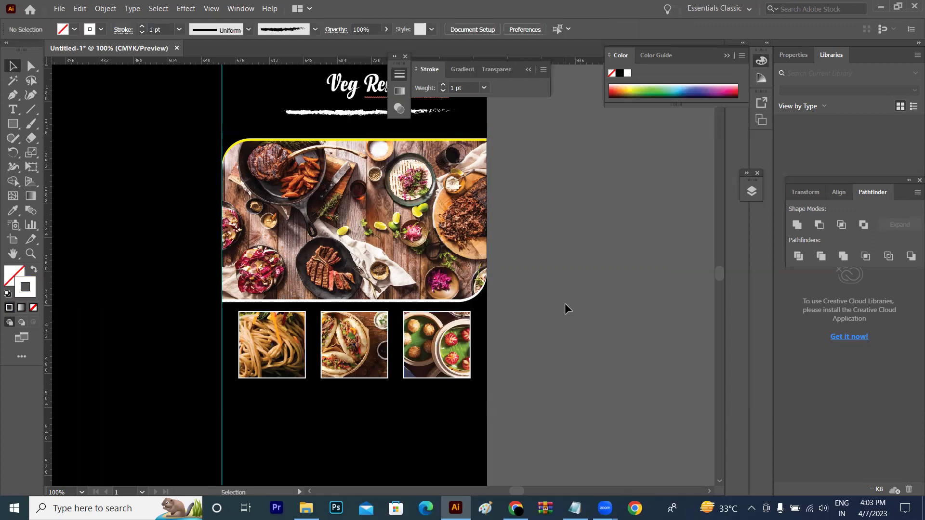
# - Delete the large food photo from inside its rounded frame
pyautogui.doubleClick(380, 223)
pyautogui.doubleClick(380, 223)
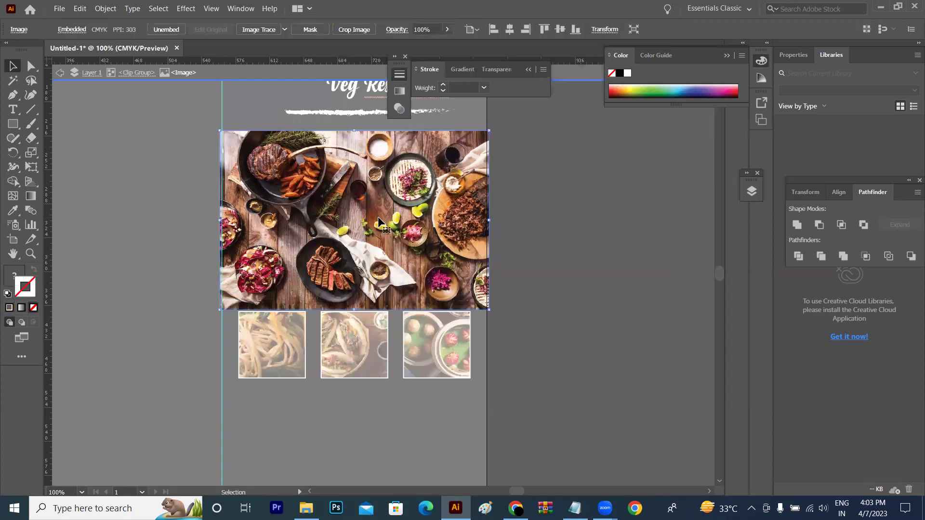
pyautogui.press('Delete')
# - Preview the Restaurant Clicks assorted Chinese dishes photo and open its context menu
pyautogui.click(516, 508)
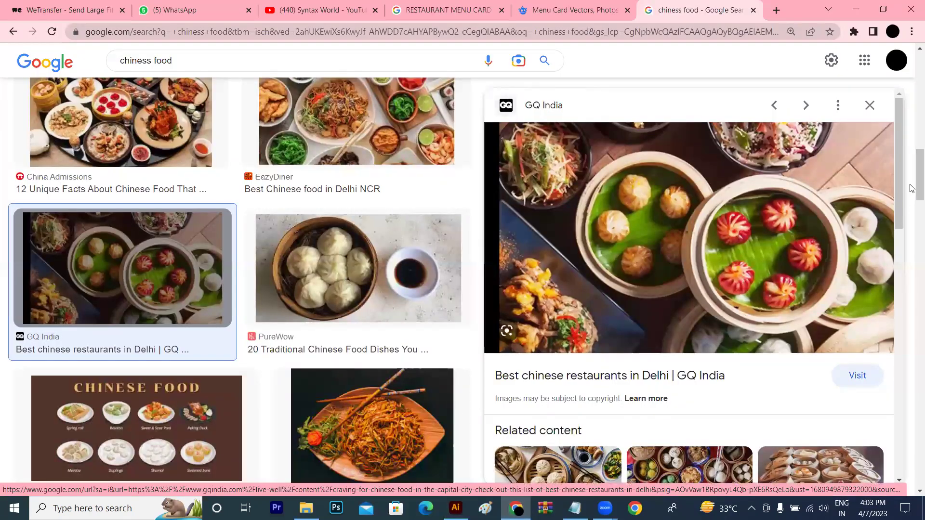
pyautogui.scroll(4, 911, 125)
pyautogui.scroll(5, 910, 115)
pyautogui.scroll(3, 910, 106)
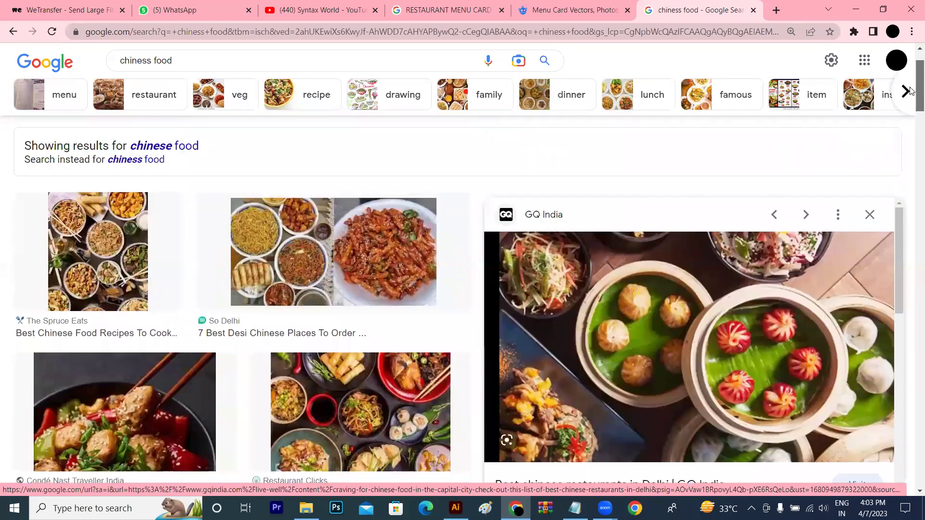
pyautogui.scroll(2, 910, 91)
pyautogui.scroll(-4, 911, 84)
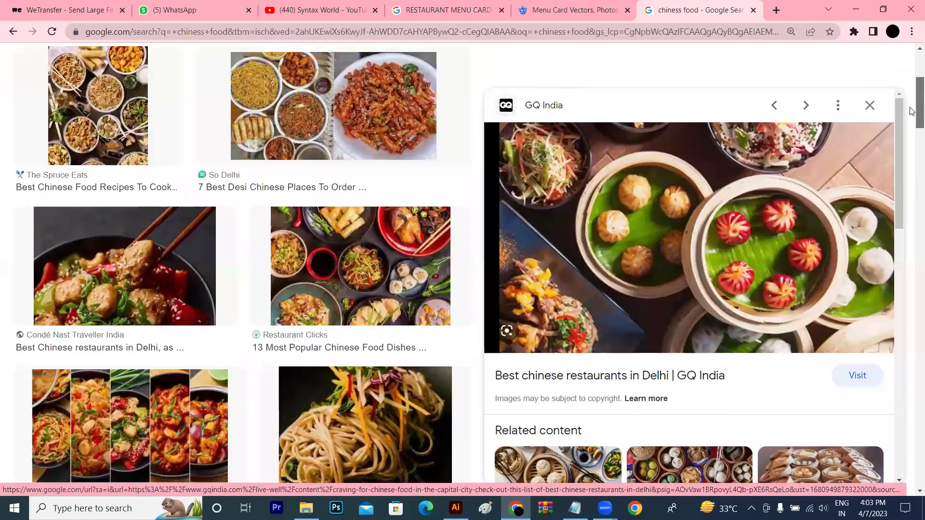
pyautogui.click(384, 287)
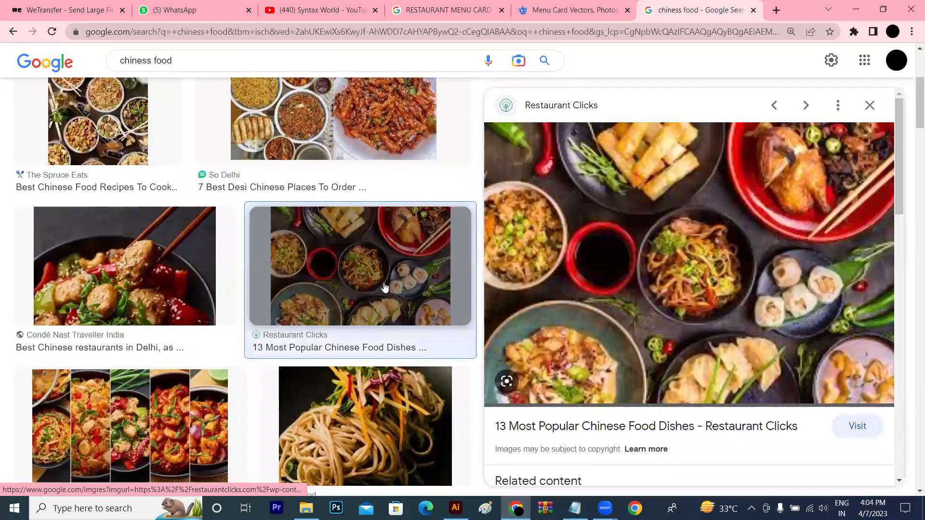
pyautogui.rightClick(568, 235)
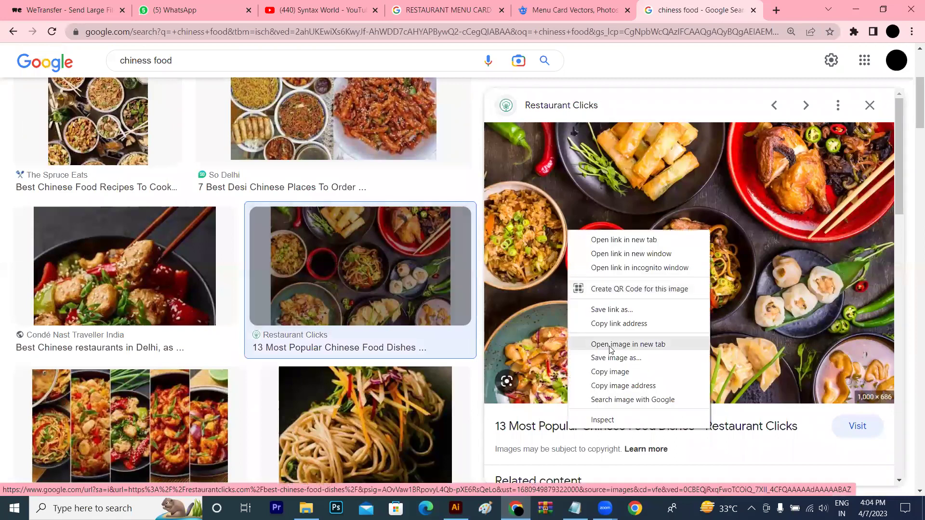
# - Copy the Chinese dishes photo and paste it into the Illustrator banner frame
pyautogui.click(607, 370)
pyautogui.hotkey('alt', 'Tab')
pyautogui.press('ctrl')
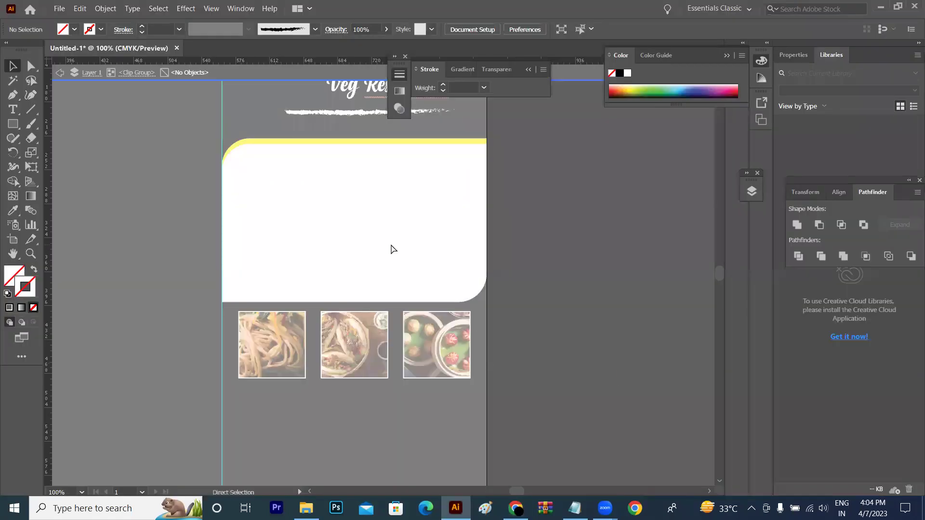
pyautogui.hotkey('ctrl', 'v')
pyautogui.hotkey('ctrl', '-')
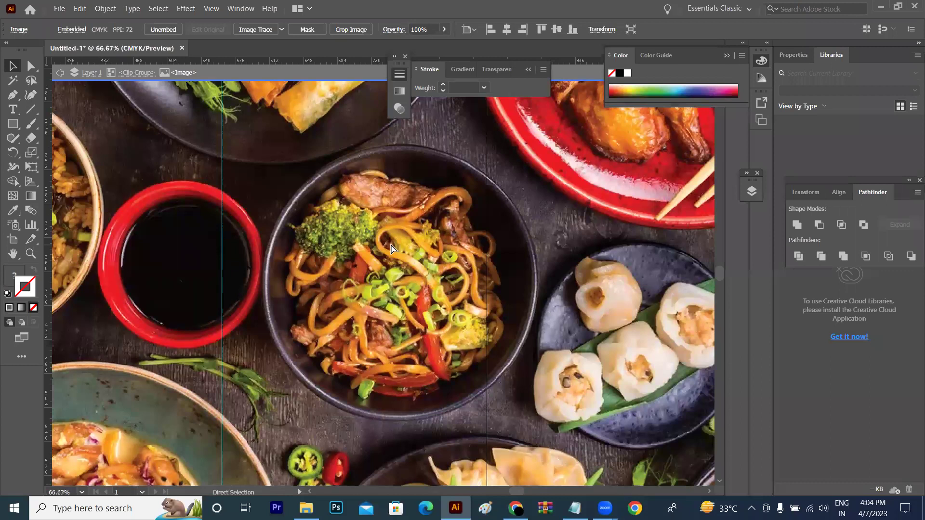
pyautogui.hotkey('ctrl', '-')
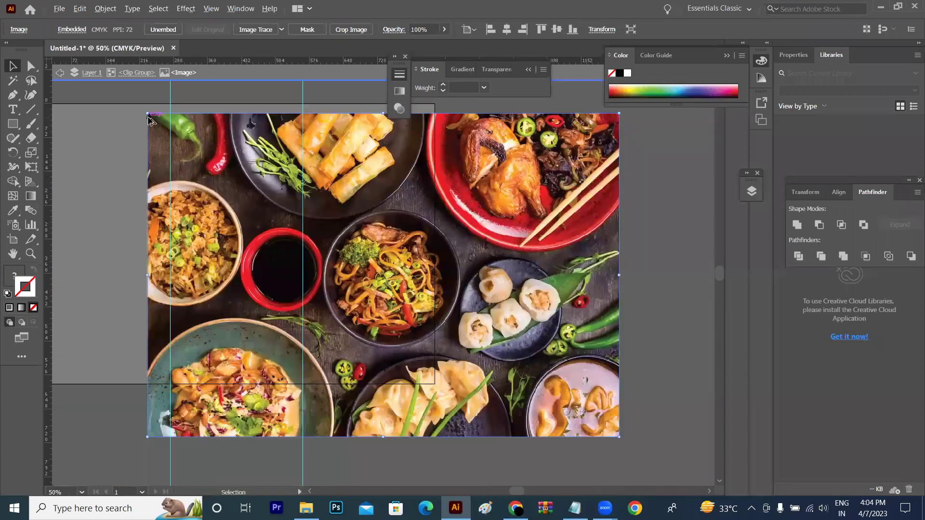
# - Resize and position the dishes photo to fill the rounded banner frame
pyautogui.keyDown('ctrl'); pyautogui.click(166, 129); pyautogui.keyUp('ctrl')
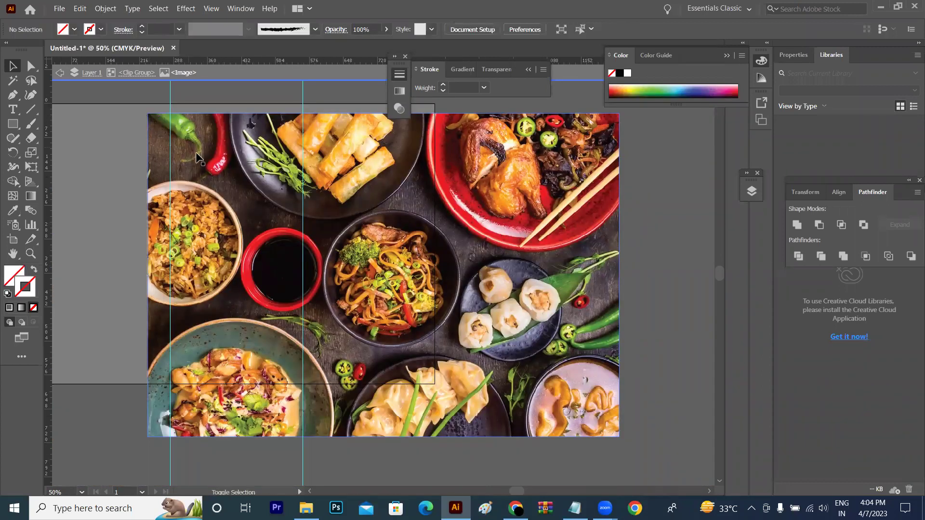
pyautogui.click(173, 135)
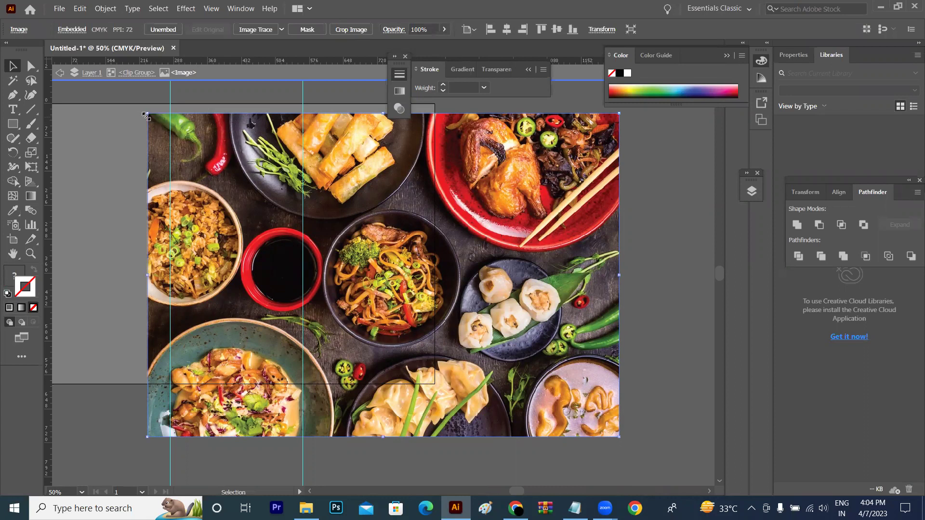
pyautogui.moveTo(146, 115); pyautogui.dragTo(327, 236)
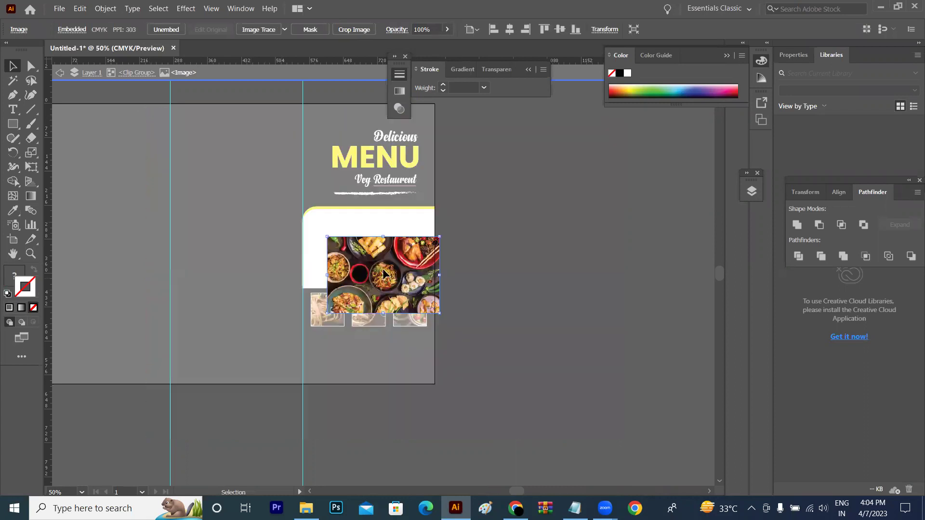
pyautogui.moveTo(384, 274); pyautogui.dragTo(370, 244)
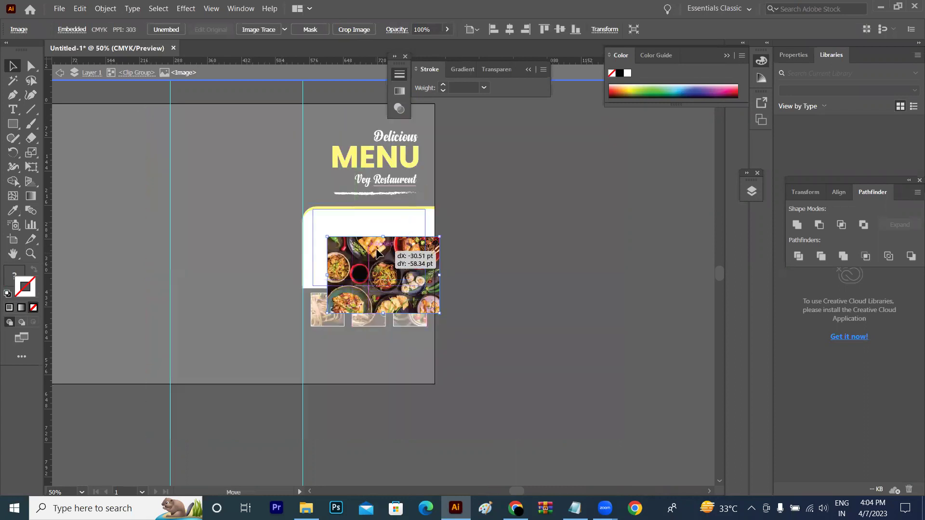
pyautogui.moveTo(425, 207); pyautogui.dragTo(445, 193)
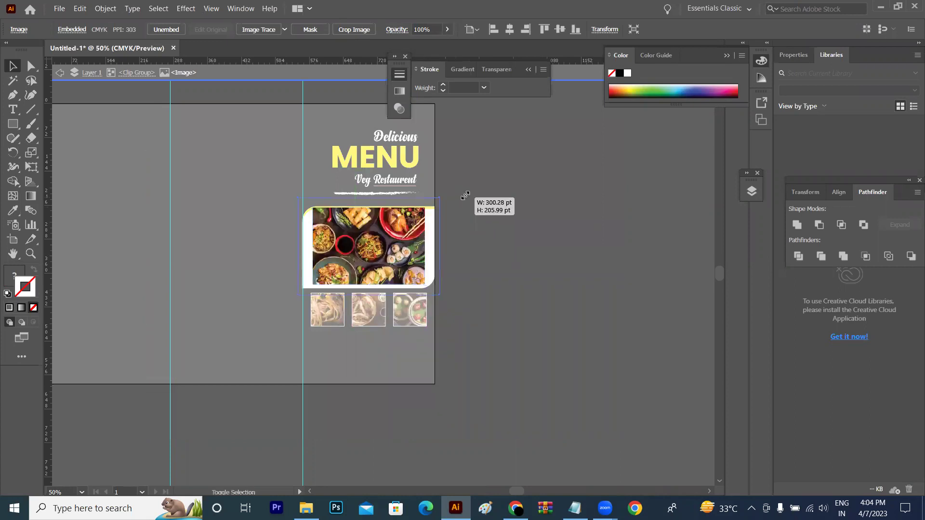
pyautogui.click(495, 218)
pyautogui.doubleClick(494, 219)
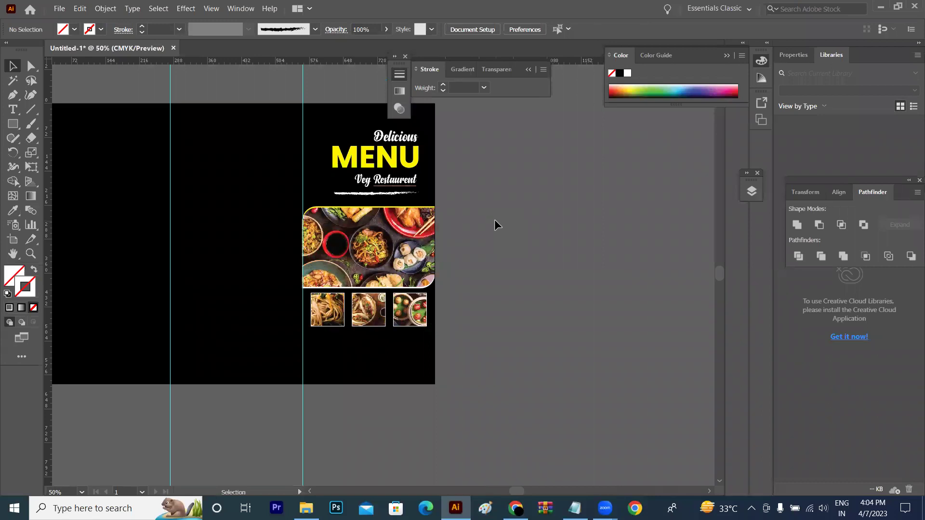
# - Zoom back in on the menu panel and draw a rectangle
pyautogui.hotkey('ctrl', '+')
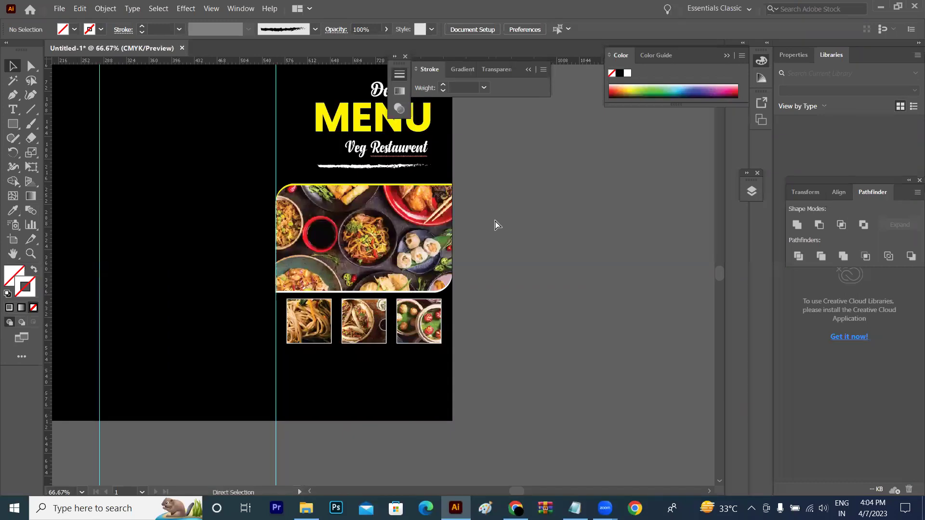
pyautogui.hotkey('ctrl', '+')
pyautogui.scroll(-2, 506, 226)
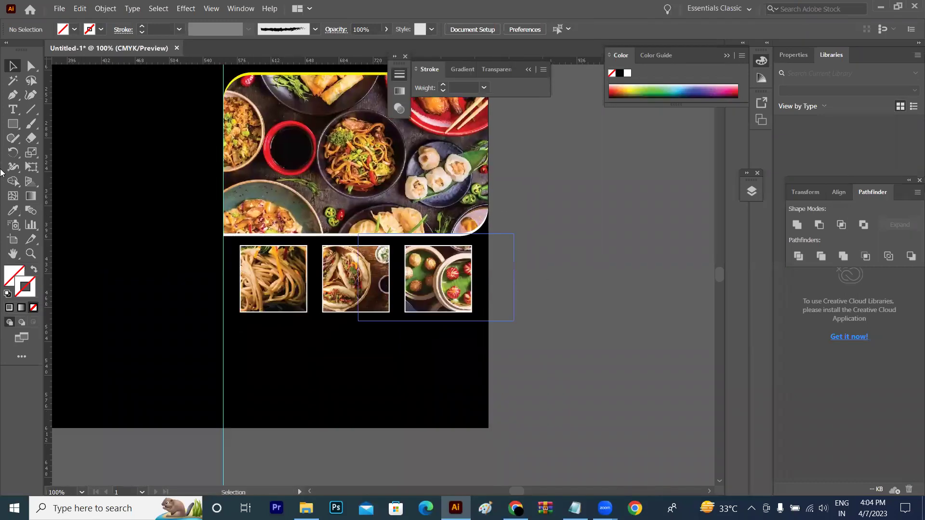
pyautogui.click(14, 126)
pyautogui.moveTo(16, 129); pyautogui.dragTo(103, 125)
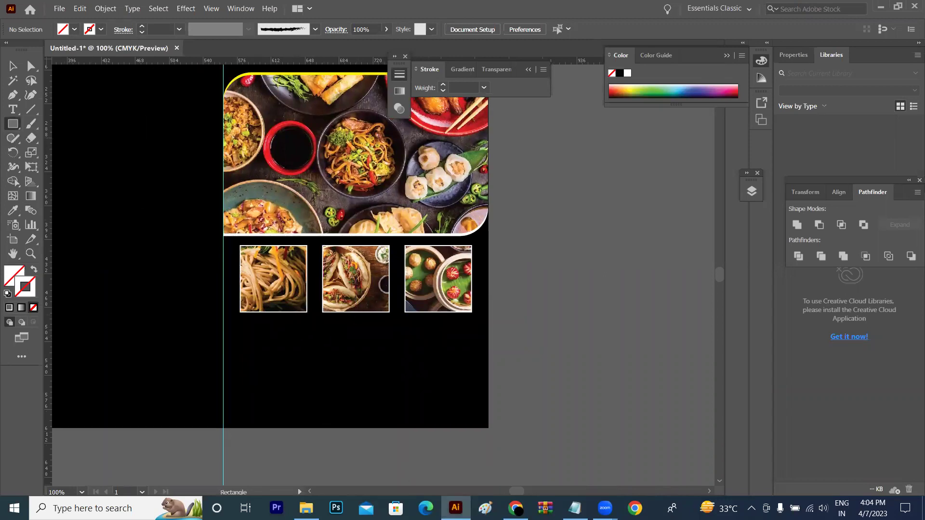
# - Search Google Images for 'home delivery icon' filtered to transparent colour
pyautogui.click(515, 509)
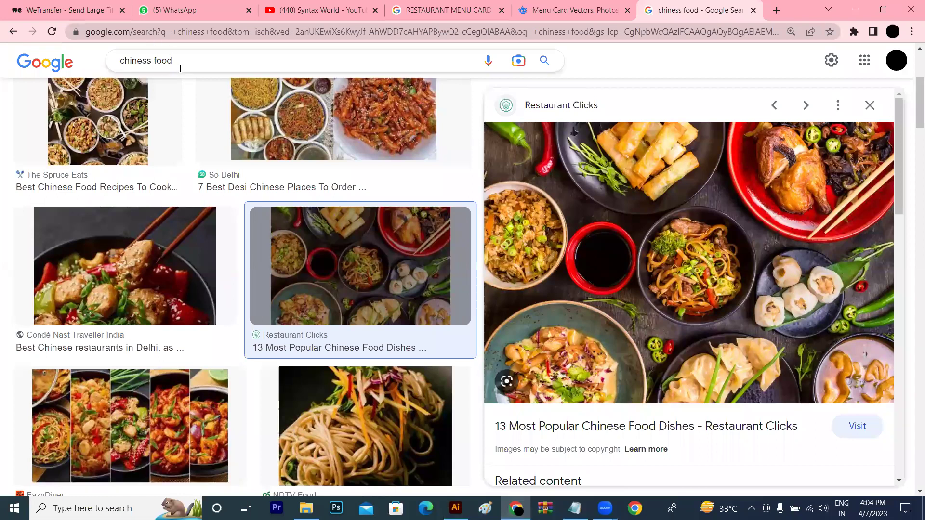
pyautogui.moveTo(177, 67); pyautogui.dragTo(113, 63)
pyautogui.press('BackSpace')
pyautogui.write('home de')
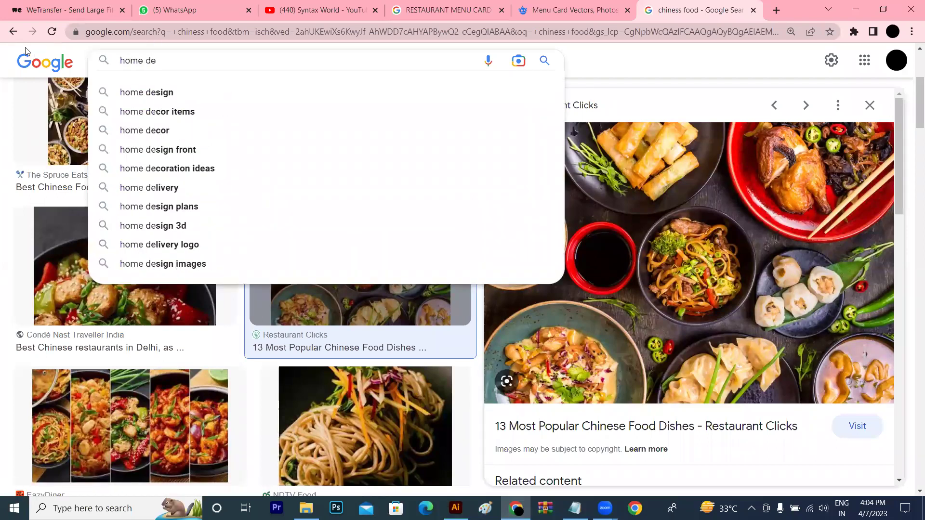
pyautogui.write('livery i')
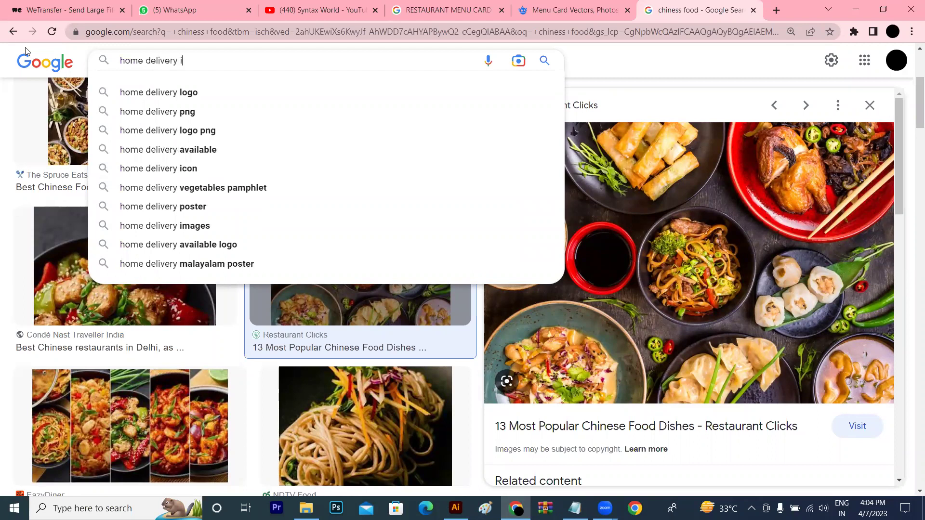
pyautogui.write('con')
pyautogui.press('Return')
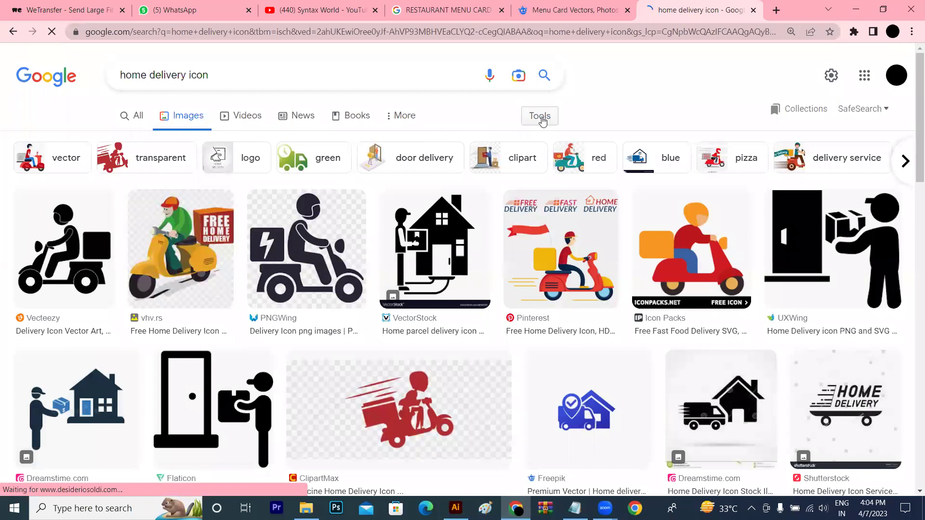
pyautogui.click(524, 118)
pyautogui.click(163, 143)
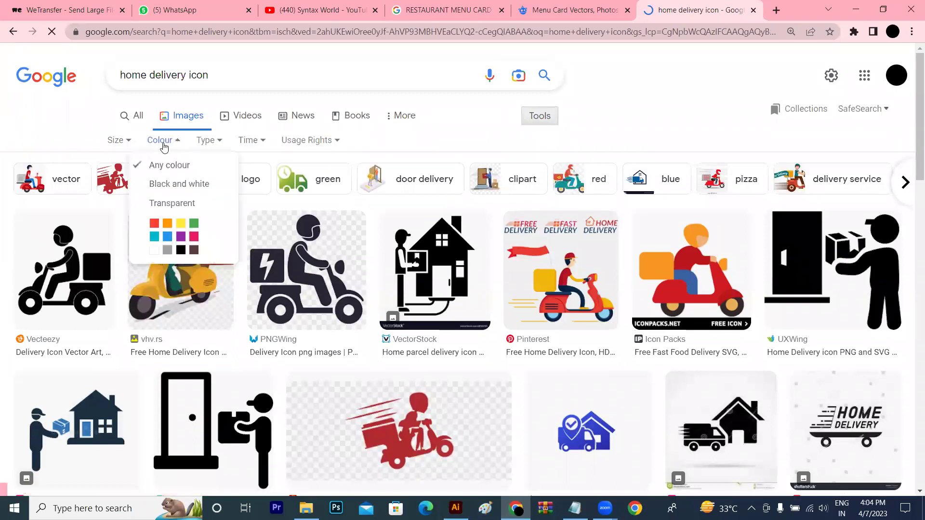
pyautogui.click(176, 199)
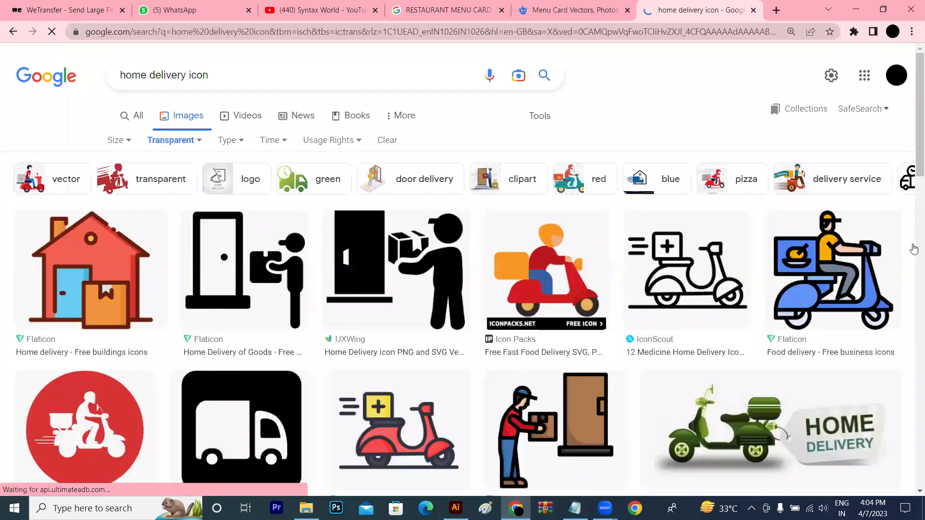
# - Preview the ClipartMax delivery scooter clipart and save the image
pyautogui.scroll(-4, 912, 222)
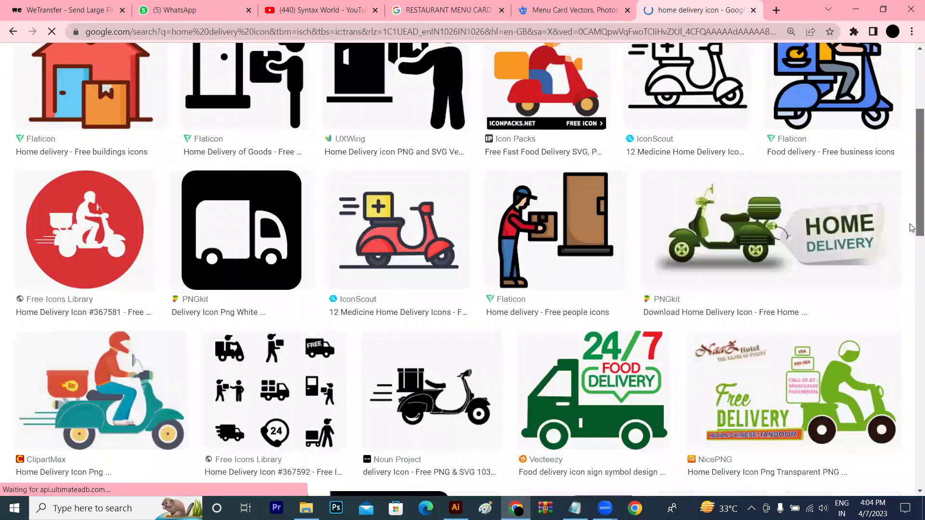
pyautogui.scroll(-1, 912, 227)
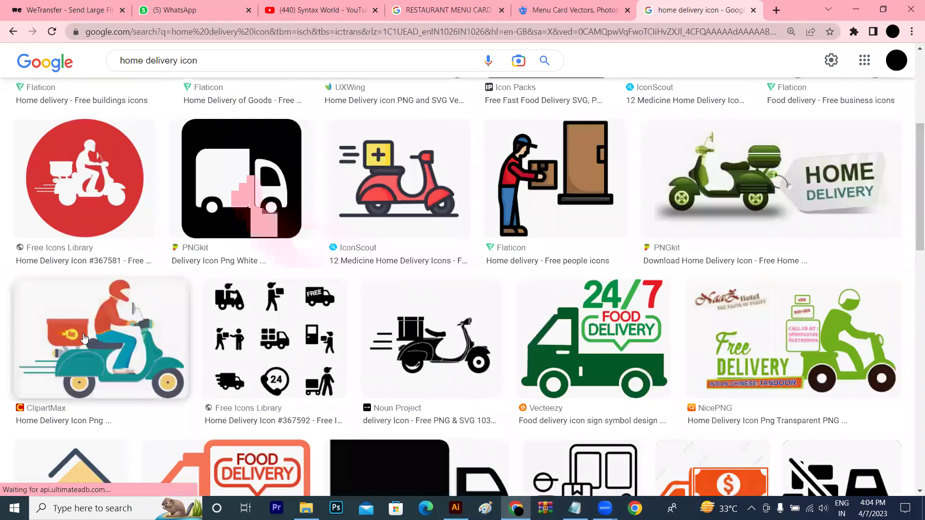
pyautogui.click(84, 337)
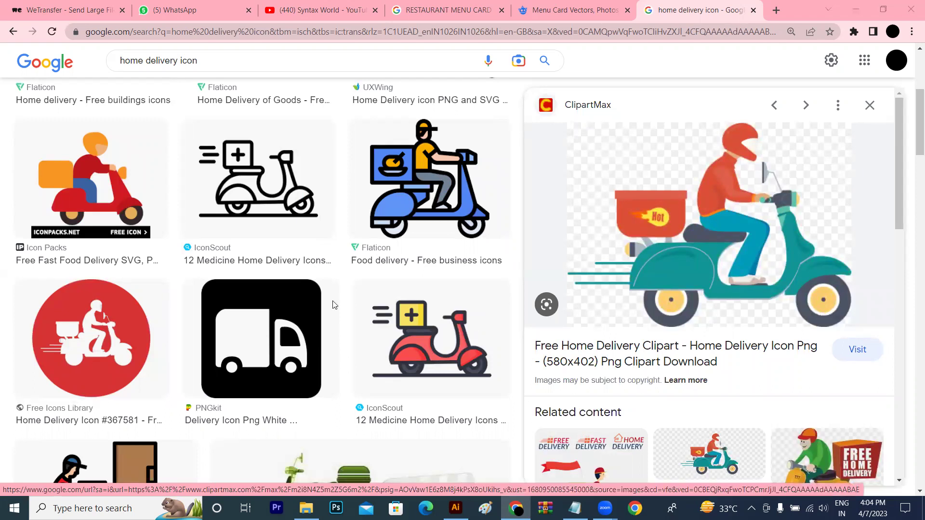
pyautogui.click(342, 272)
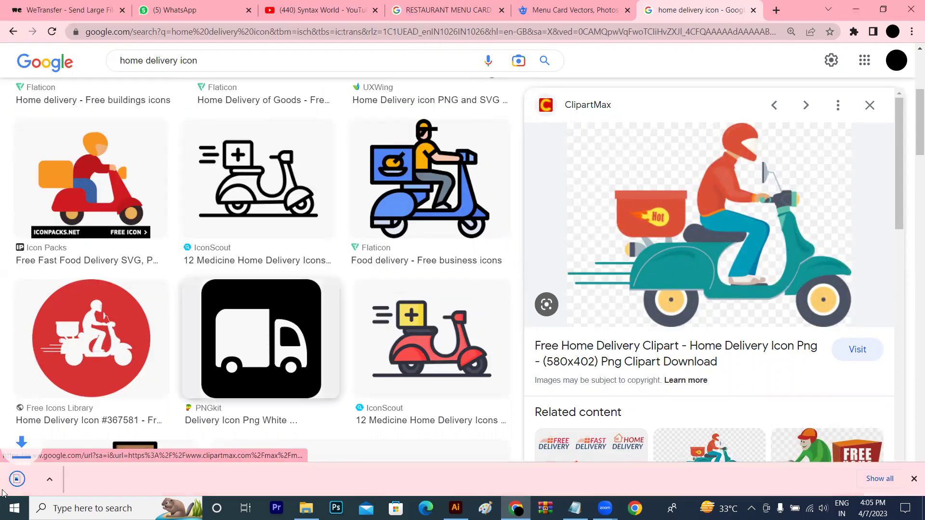
# - Drop the scooter PNG into Illustrator, embed it, shrink it, and move it onto the artboard
pyautogui.moveTo(821, 476); pyautogui.dragTo(422, 515)
pyautogui.moveTo(461, 445); pyautogui.dragTo(525, 222)
pyautogui.click(13, 67)
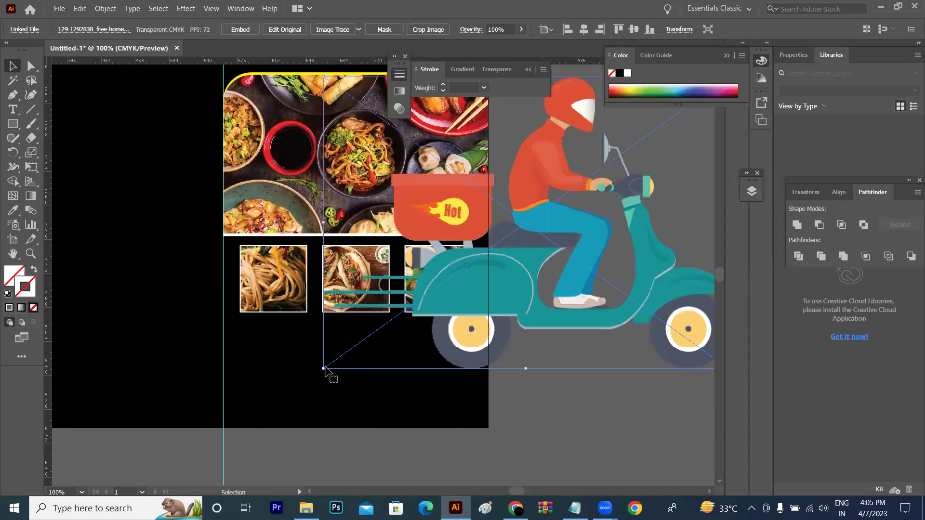
pyautogui.moveTo(324, 369)
pyautogui.mouseDown()
pyautogui.moveTo(471, 296)
pyautogui.moveTo(476, 258)
pyautogui.mouseUp()
pyautogui.click(236, 30)
pyautogui.moveTo(566, 223)
pyautogui.mouseDown()
pyautogui.moveTo(332, 292)
pyautogui.moveTo(333, 319)
pyautogui.moveTo(321, 318)
pyautogui.mouseUp()
# - Shrink and nudge the scooter below the left thumbnail, then delete it
pyautogui.moveTo(295, 345); pyautogui.dragTo(273, 355)
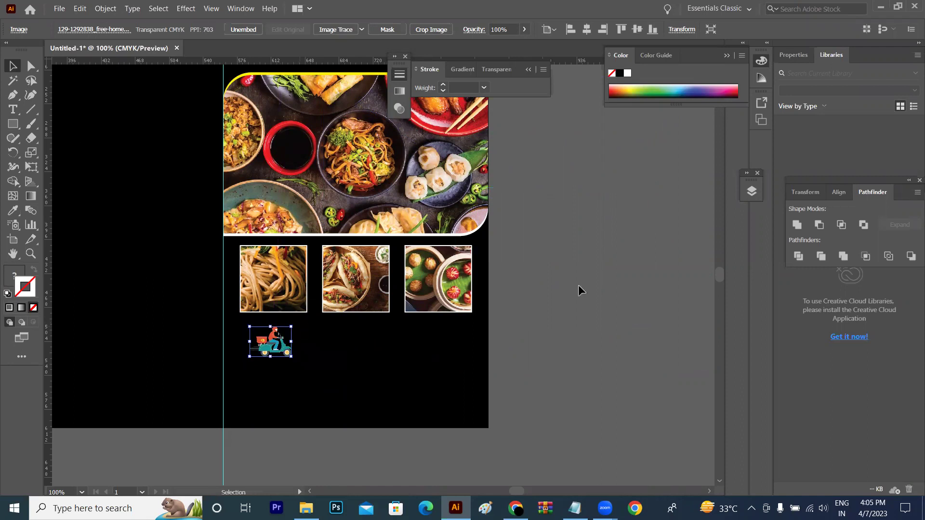
pyautogui.click(547, 292)
pyautogui.moveTo(412, 323); pyautogui.dragTo(345, 323)
pyautogui.moveTo(207, 350); pyautogui.dragTo(225, 348)
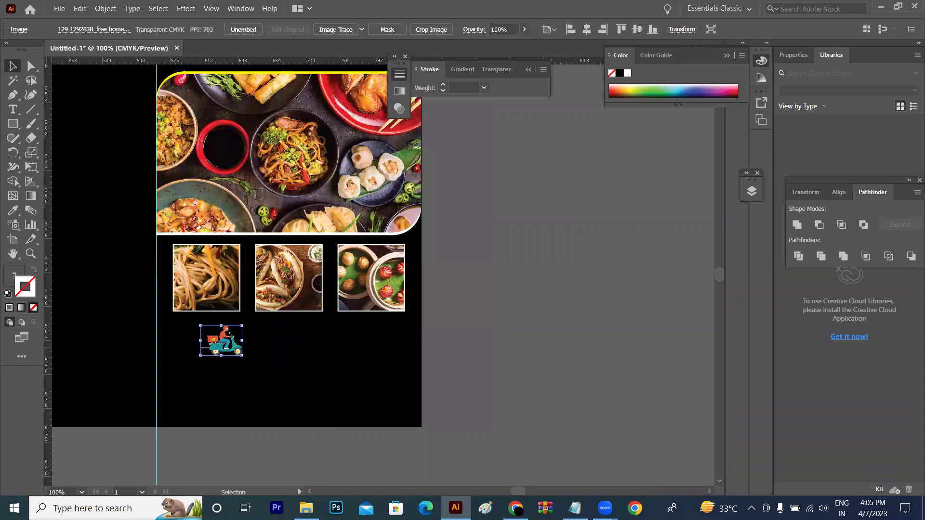
pyautogui.press('Delete')
# - Preview the black PNGkey delivery truck icon in the image results
pyautogui.hotkey('alt', 'Tab')
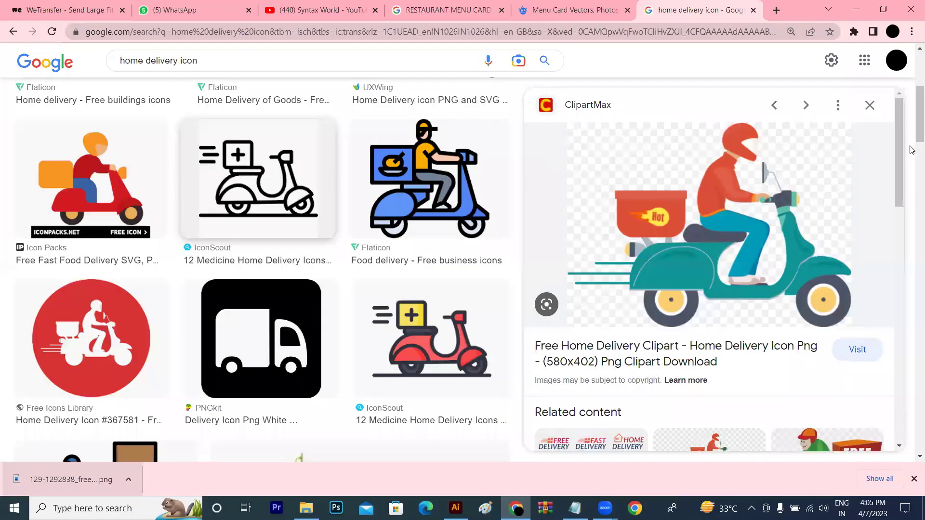
pyautogui.scroll(5, 911, 120)
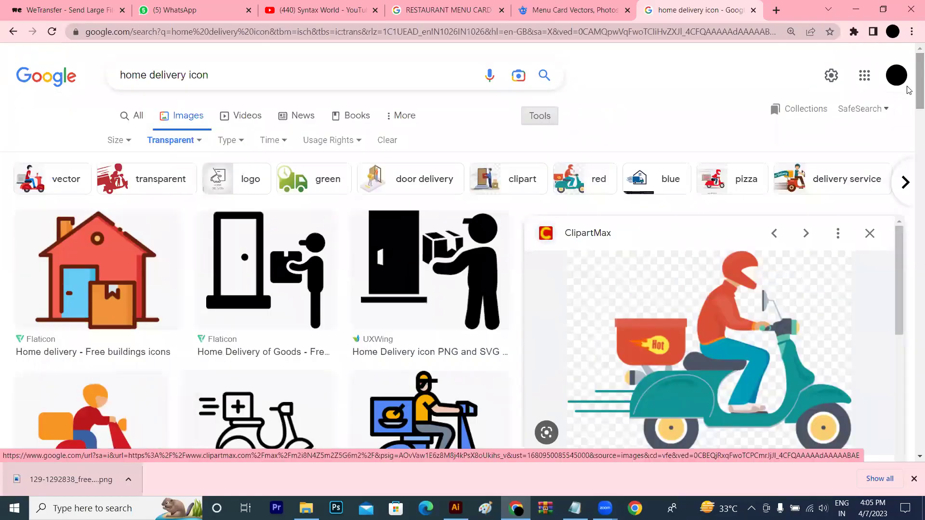
pyautogui.scroll(-4, 912, 145)
pyautogui.scroll(-3, 912, 217)
pyautogui.scroll(-3, 912, 253)
pyautogui.scroll(1, 912, 253)
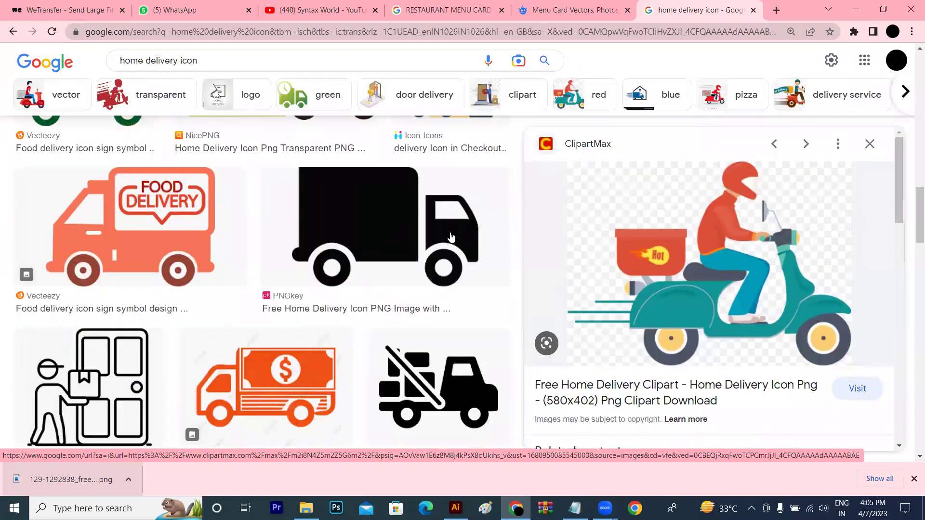
pyautogui.click(361, 237)
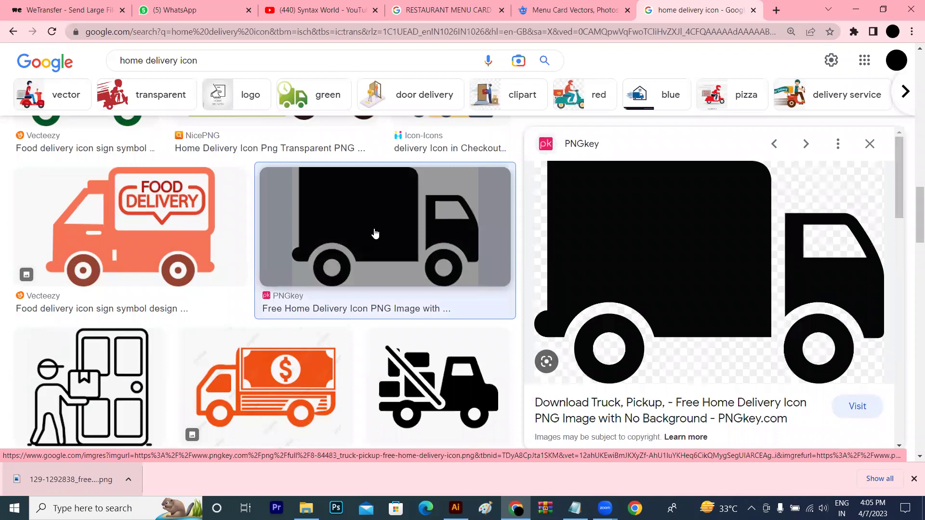
# - Save the truck image as a PNG to the desktop and drag the file out
pyautogui.rightClick(611, 215)
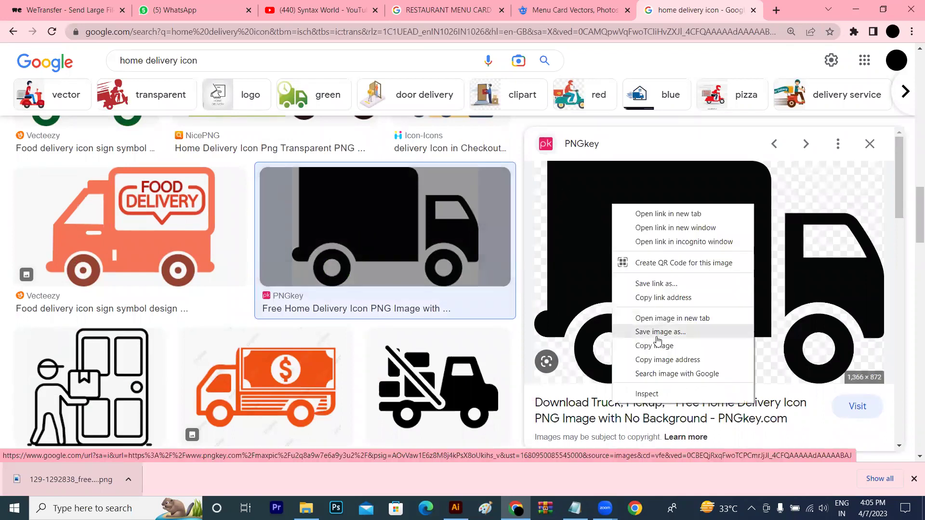
pyautogui.click(658, 341)
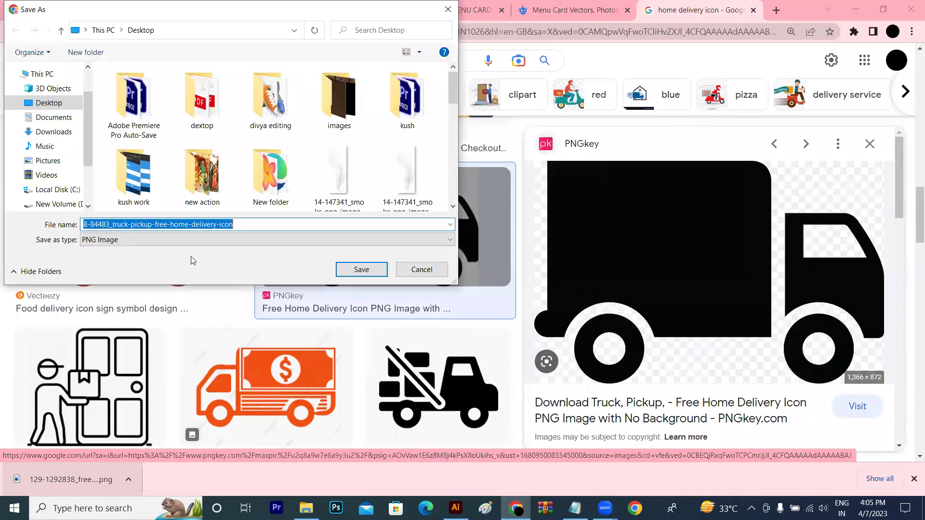
pyautogui.click(355, 270)
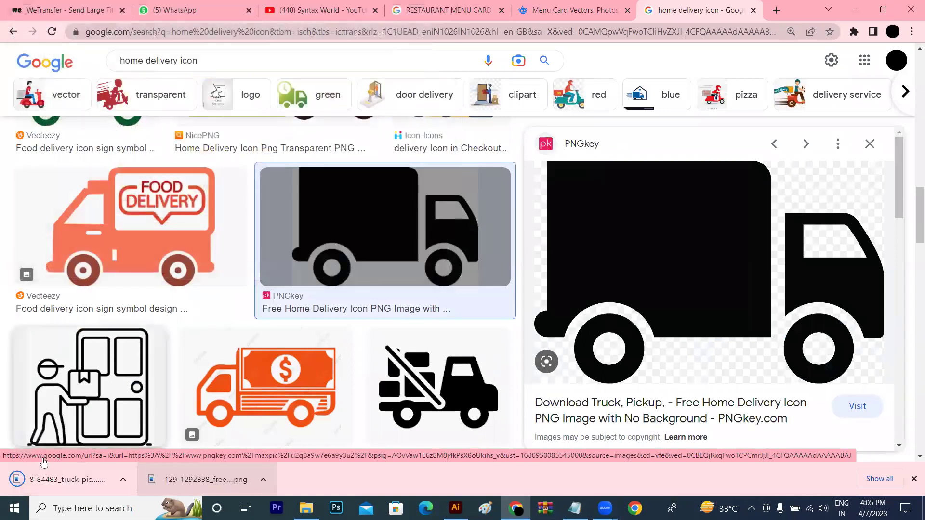
pyautogui.moveTo(17, 482); pyautogui.dragTo(456, 508)
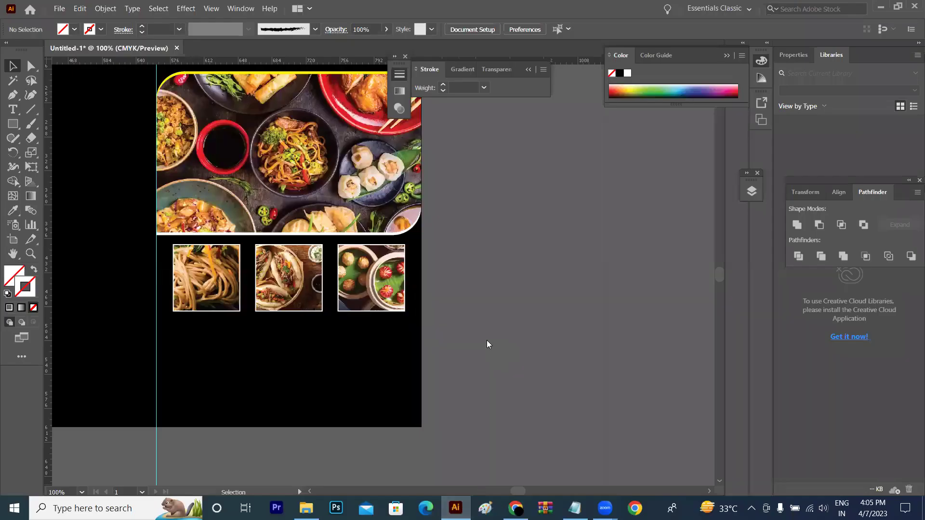
# - Embed the truck PNG, scale it down, and park it right of the menu
pyautogui.moveTo(455, 508); pyautogui.dragTo(487, 340)
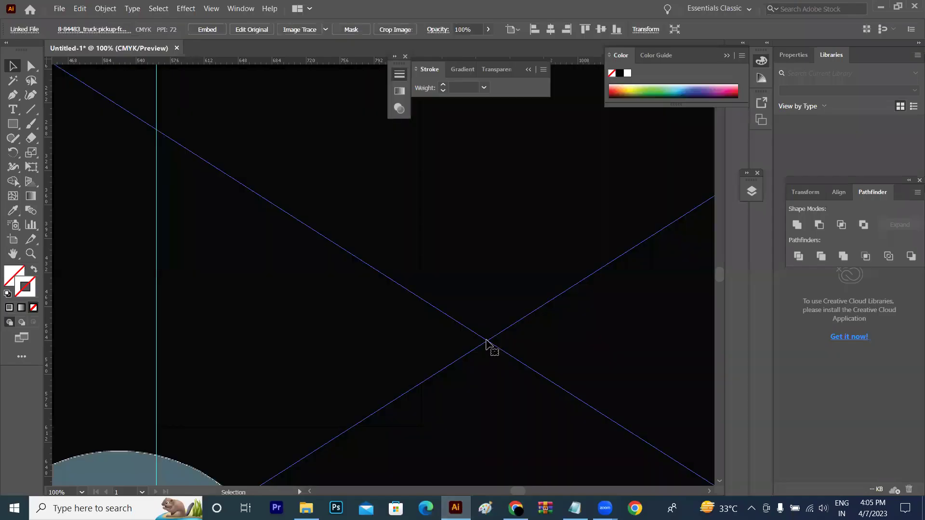
pyautogui.click(207, 29)
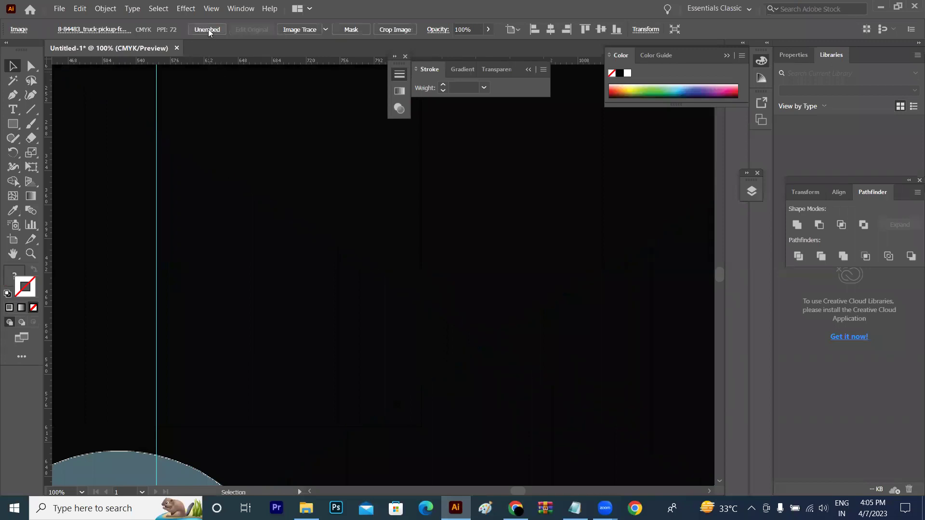
pyautogui.hotkey('ctrl', '-')
pyautogui.hotkey('ctrl', '-')
pyautogui.hotkey('ctrl', '-')
pyautogui.hotkey('ctrl', '-')
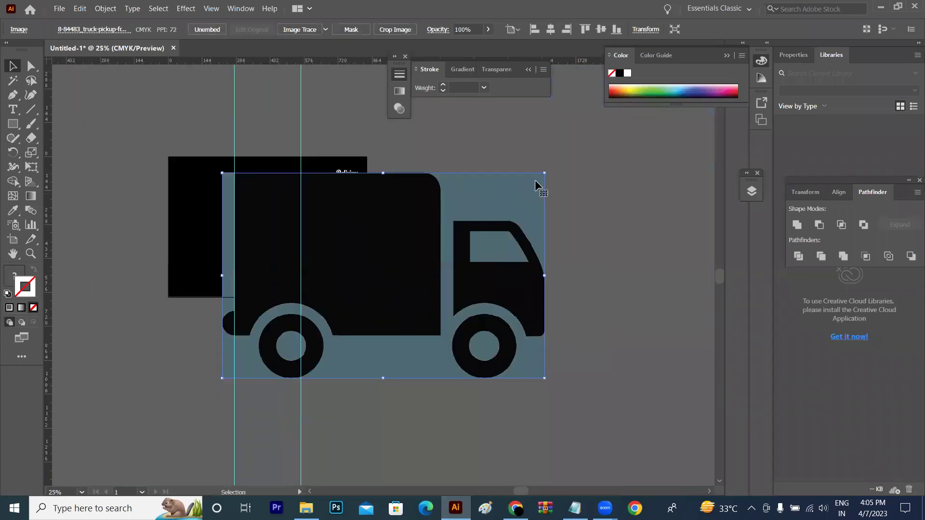
pyautogui.moveTo(546, 173)
pyautogui.mouseDown()
pyautogui.moveTo(478, 242)
pyautogui.moveTo(442, 258)
pyautogui.mouseUp()
pyautogui.moveTo(406, 289); pyautogui.dragTo(501, 276)
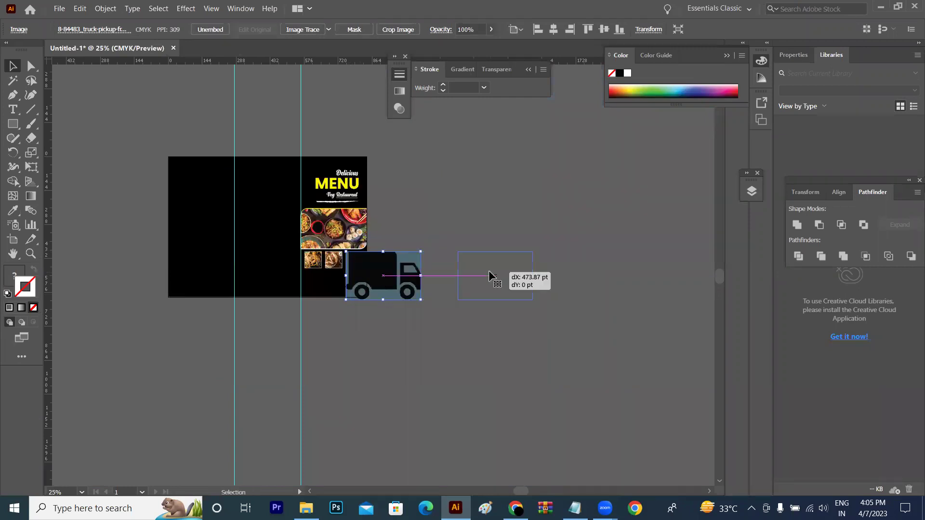
# - Image Trace the truck using the Low Fidelity Photo preset
pyautogui.click(304, 31)
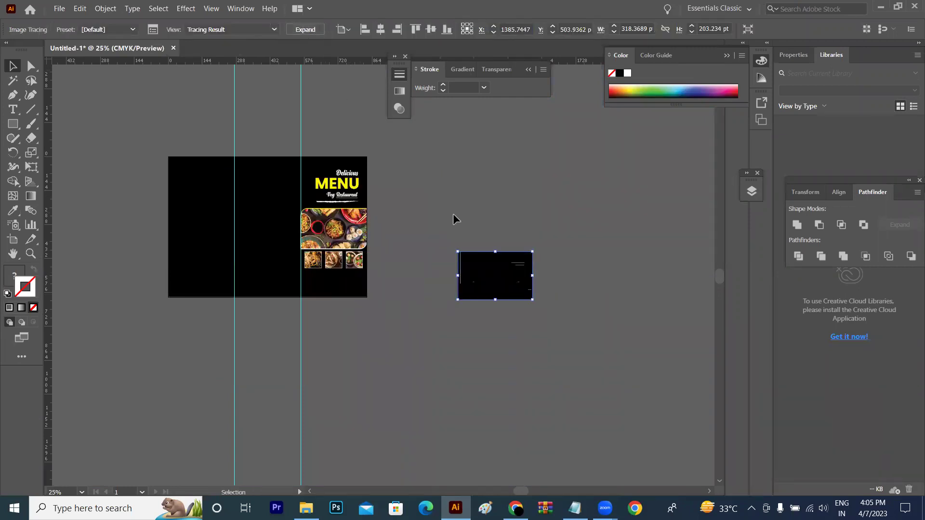
pyautogui.hotkey('ctrl', 'z')
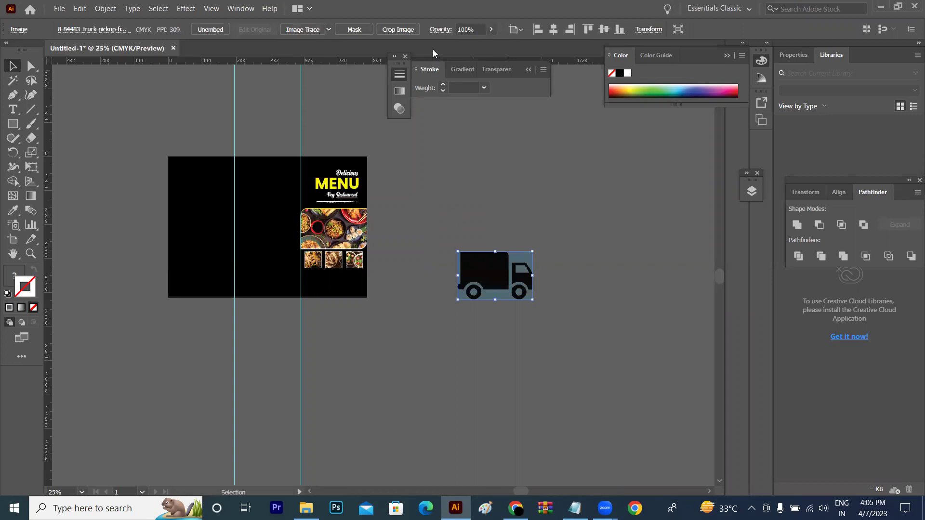
pyautogui.click(328, 29)
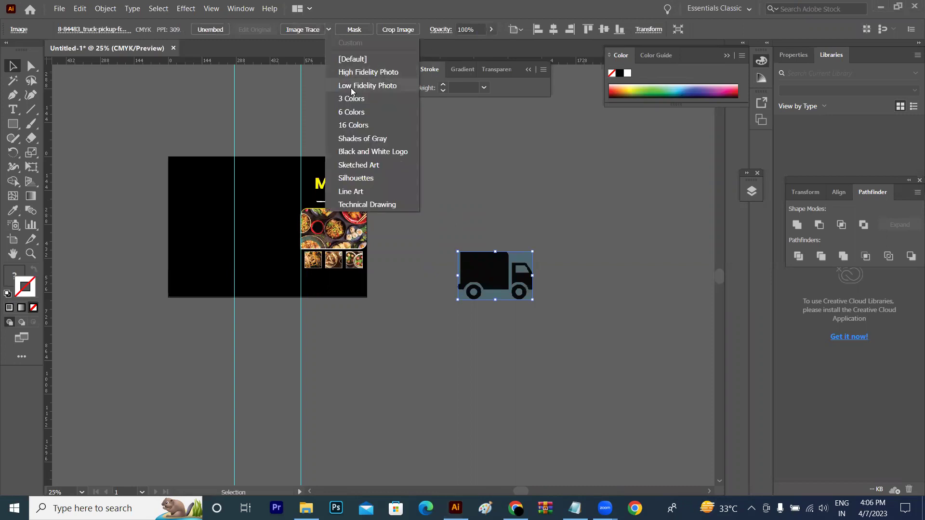
pyautogui.click(351, 88)
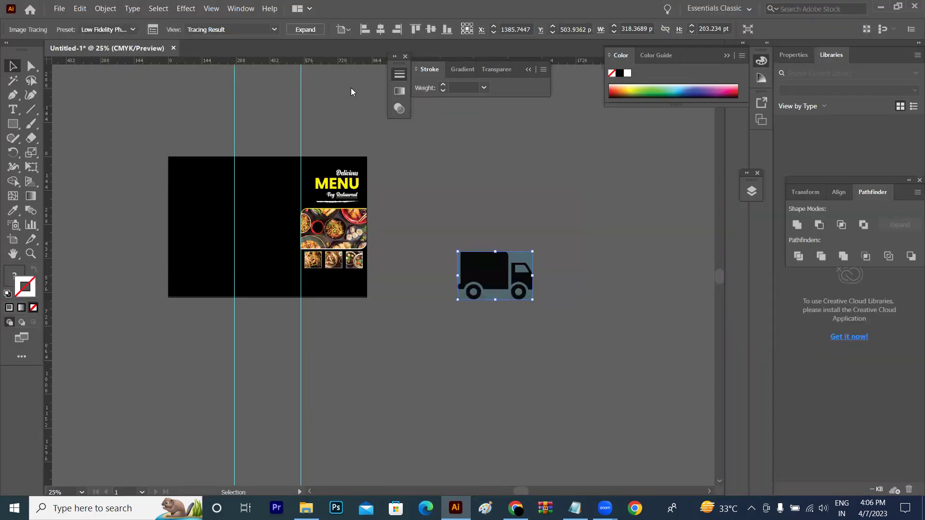
# - Expand and ungroup the traced truck, deleting the background shape and left blue strip
pyautogui.click(300, 30)
pyautogui.rightClick(539, 285)
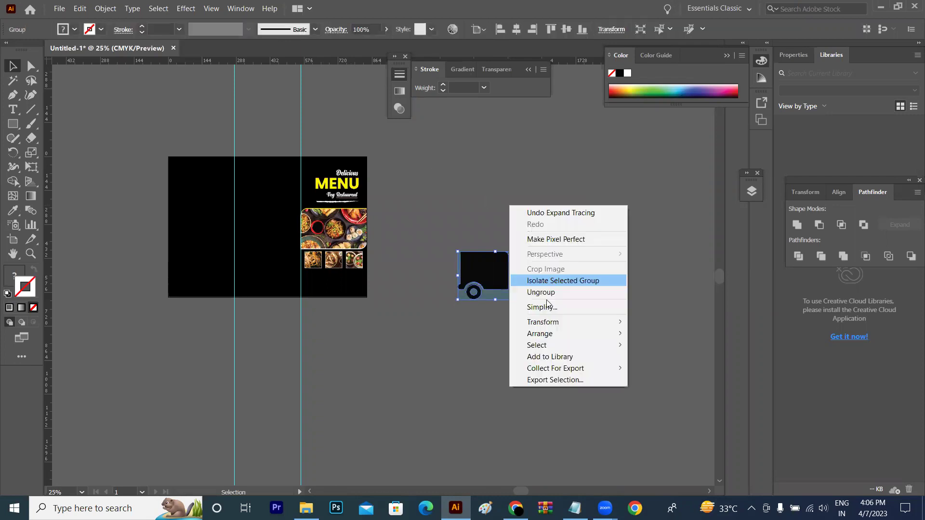
pyautogui.click(499, 291)
pyautogui.moveTo(500, 357); pyautogui.dragTo(500, 354)
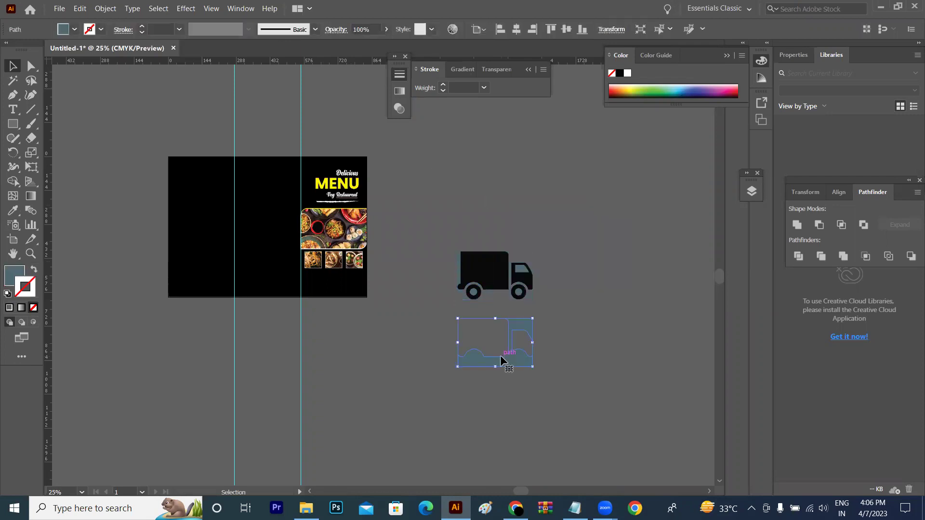
pyautogui.press('Delete')
pyautogui.hotkey('ctrl', '+')
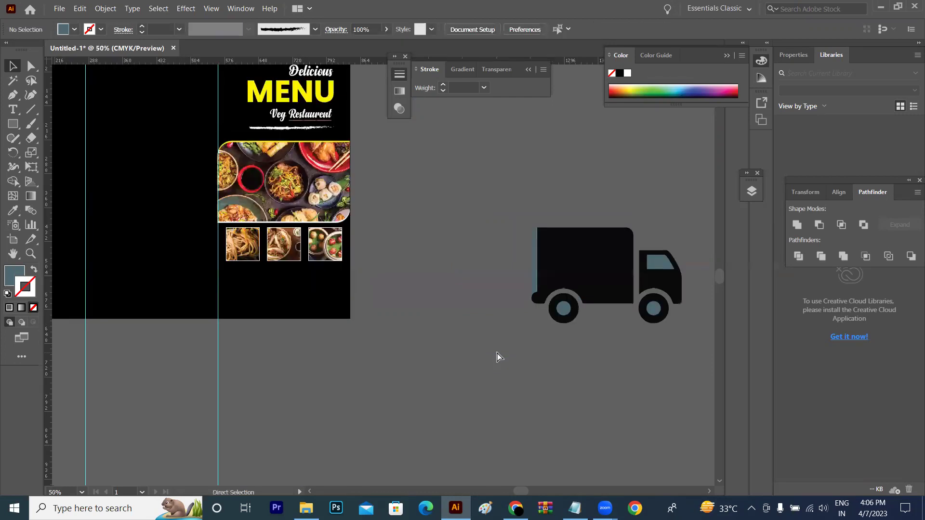
pyautogui.hotkey('ctrl', '+')
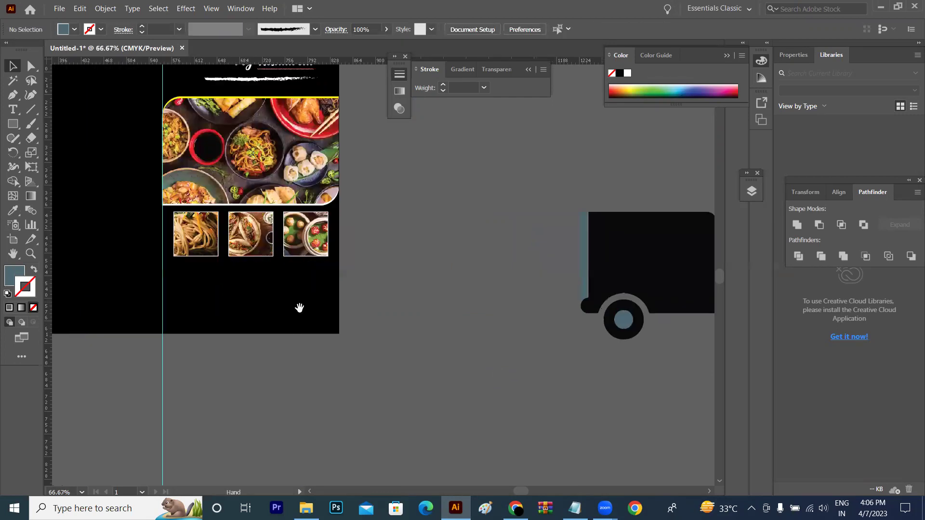
pyautogui.click(327, 308)
pyautogui.press('Delete')
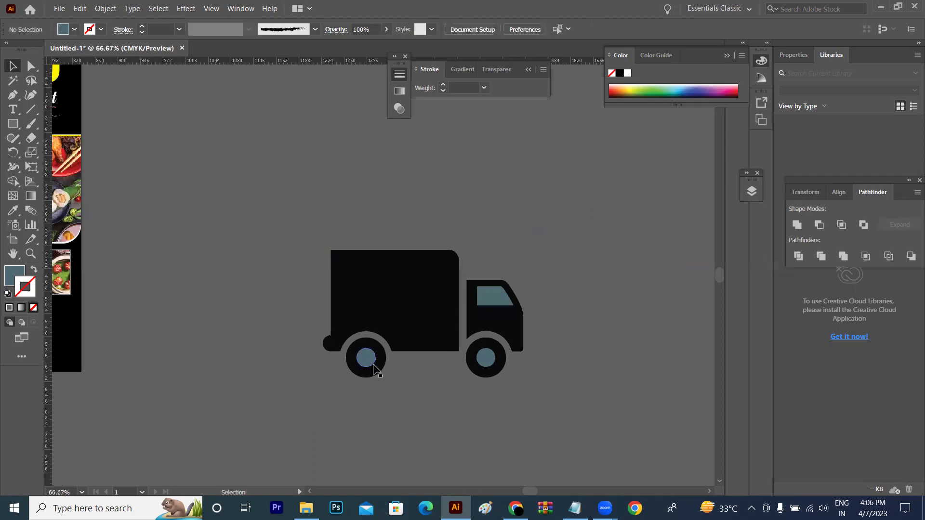
# - Fill the truck's two wheel hubs and cab window white
pyautogui.click(365, 358)
pyautogui.press('Delete')
pyautogui.click(486, 358)
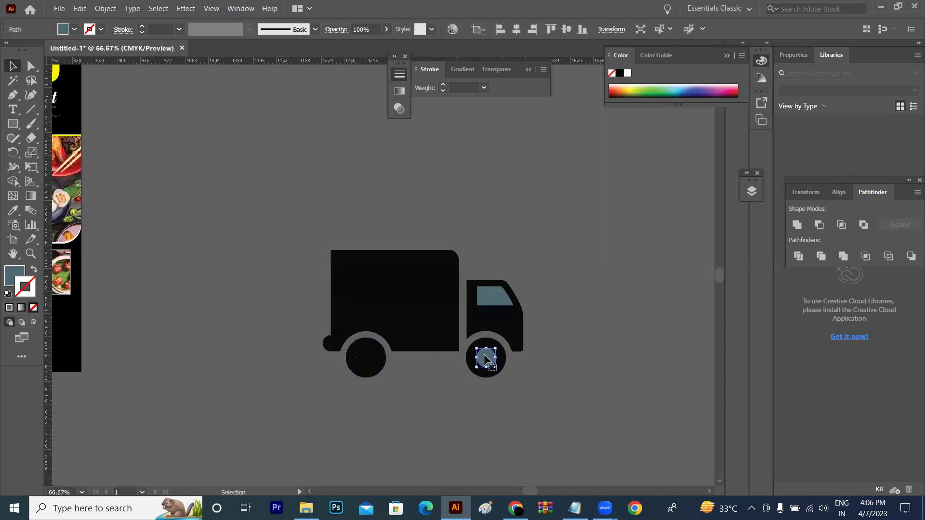
pyautogui.hotkey('ctrl', 'z')
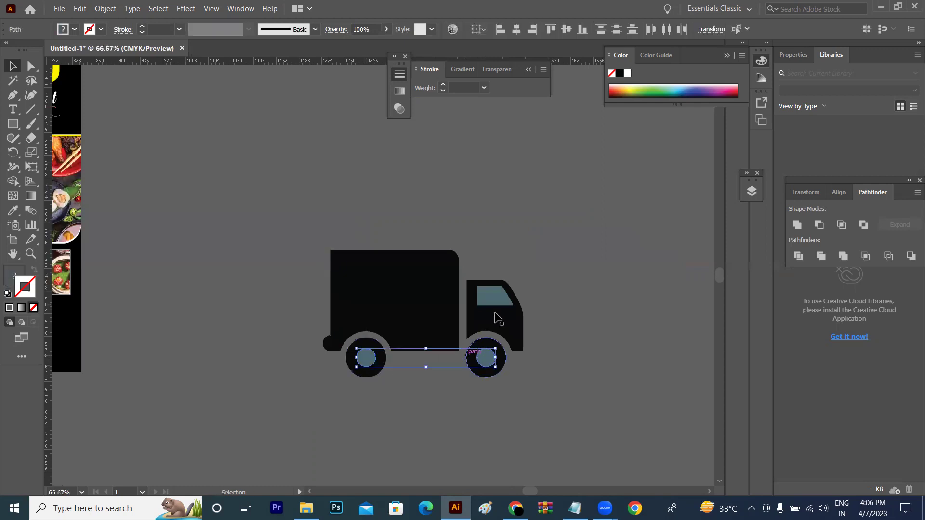
pyautogui.keyDown('shift'); pyautogui.click(499, 307); pyautogui.keyUp('shift')
pyautogui.click(74, 30)
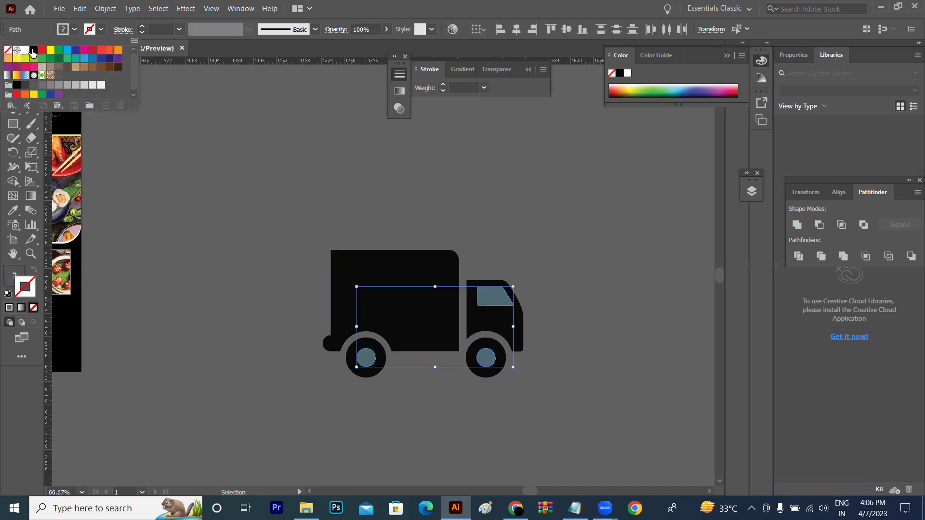
pyautogui.click(25, 50)
pyautogui.click(502, 248)
# - Select the whole truck and scale it down to a small icon
pyautogui.press('a')
pyautogui.moveTo(539, 241); pyautogui.dragTo(272, 402)
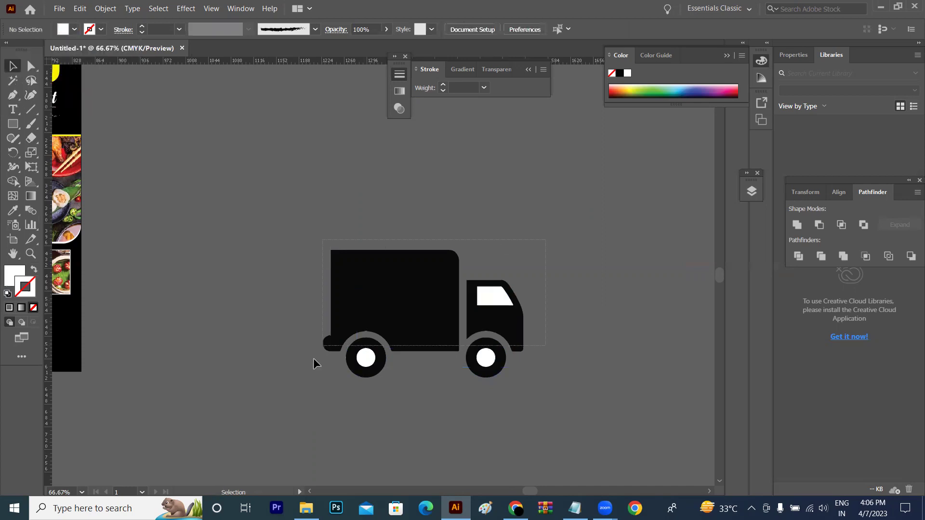
pyautogui.press('v')
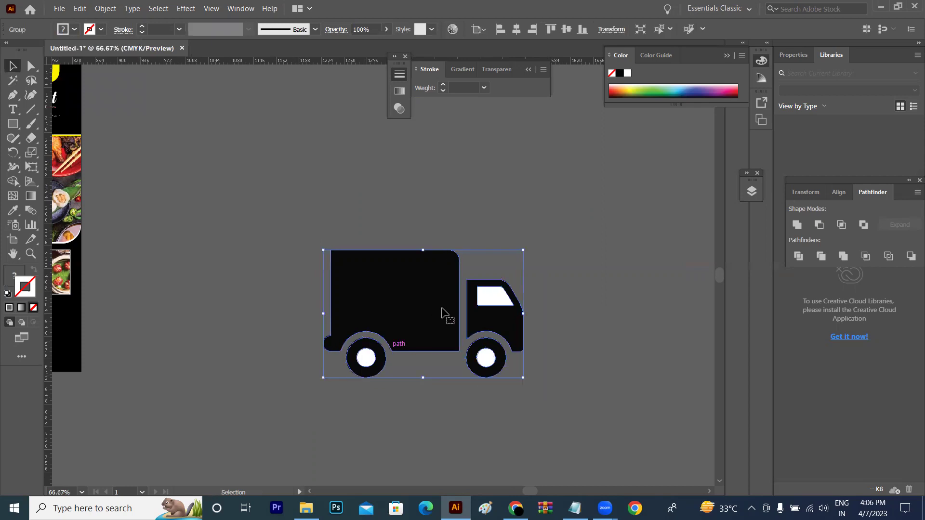
pyautogui.moveTo(524, 251)
pyautogui.mouseDown()
pyautogui.moveTo(480, 303)
pyautogui.moveTo(455, 307)
pyautogui.mouseUp()
pyautogui.moveTo(414, 265); pyautogui.dragTo(630, 268)
# - Move the whole truck onto the cover panel below the food photos
pyautogui.click(609, 264)
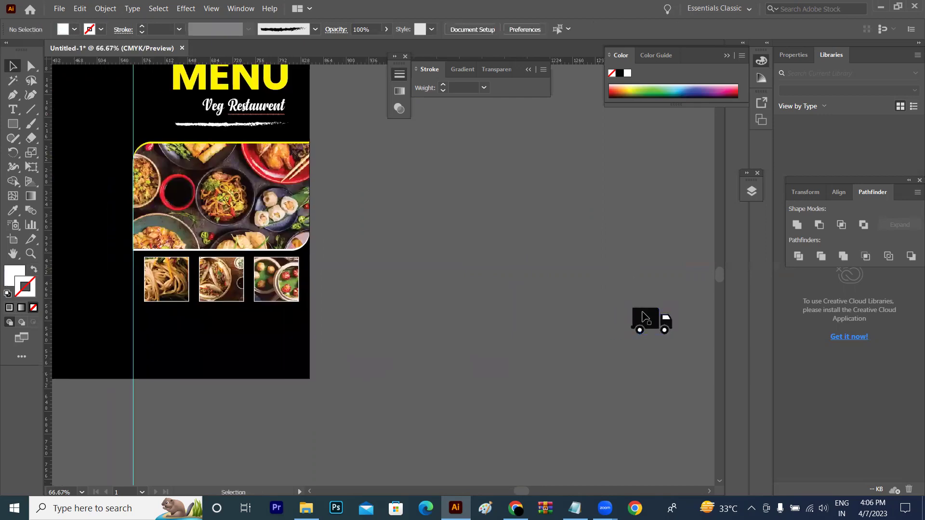
pyautogui.moveTo(650, 322); pyautogui.dragTo(163, 320)
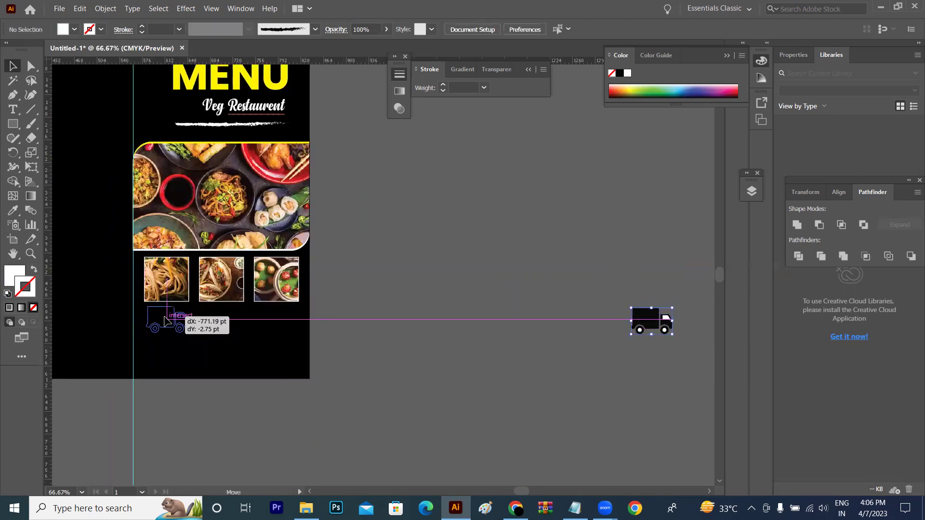
pyautogui.moveTo(164, 320); pyautogui.dragTo(164, 320)
pyautogui.click(451, 307)
pyautogui.press('a')
pyautogui.hotkey('ctrl', 'z')
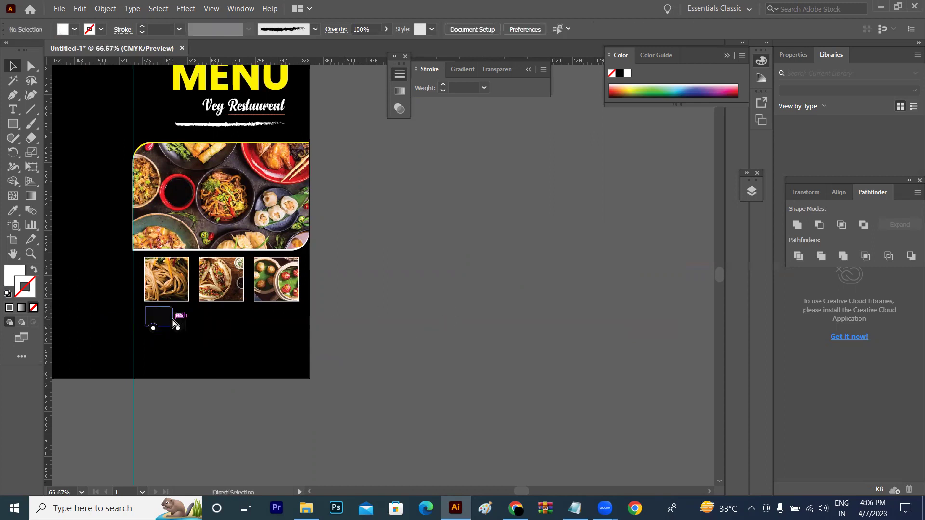
pyautogui.hotkey('ctrl', 'z')
pyautogui.hotkey('ctrl', 'z')
pyautogui.press('v')
pyautogui.moveTo(638, 300)
pyautogui.mouseDown()
pyautogui.moveTo(398, 293)
pyautogui.moveTo(401, 265)
pyautogui.moveTo(365, 310)
pyautogui.moveTo(164, 316)
pyautogui.moveTo(140, 305)
pyautogui.mouseUp()
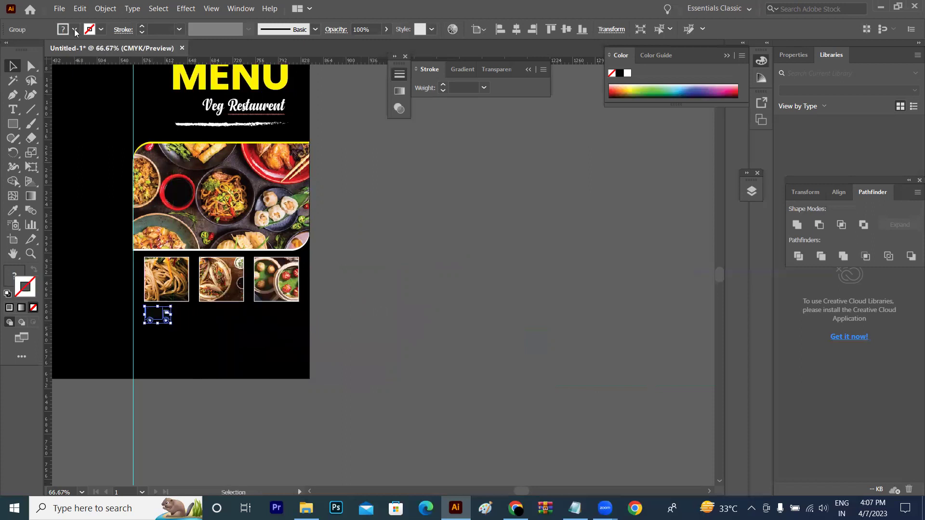
# - Fill the truck icon white and zoom in on it
pyautogui.click(59, 34)
pyautogui.click(25, 49)
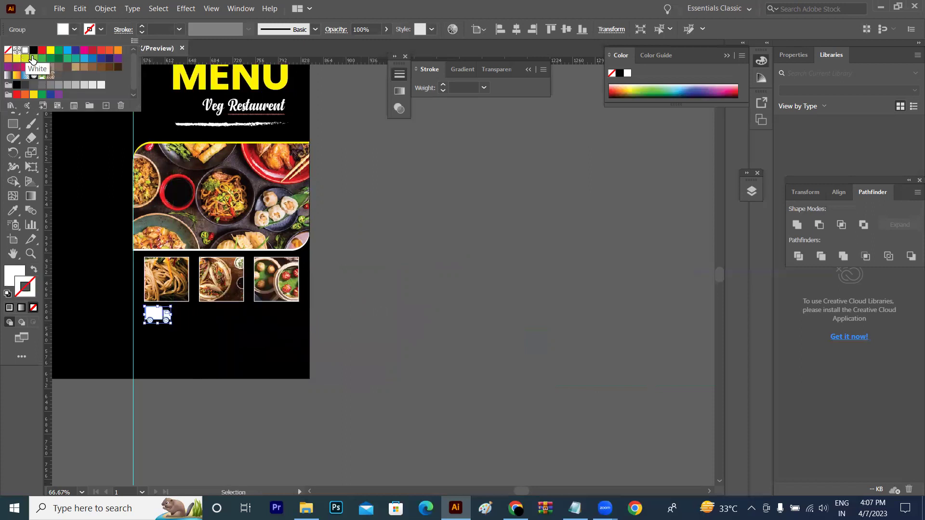
pyautogui.press('Escape')
pyautogui.press('a')
pyautogui.hotkey('ctrl', '=')
pyautogui.hotkey('ctrl', '=')
pyautogui.hotkey('ctrl', '=')
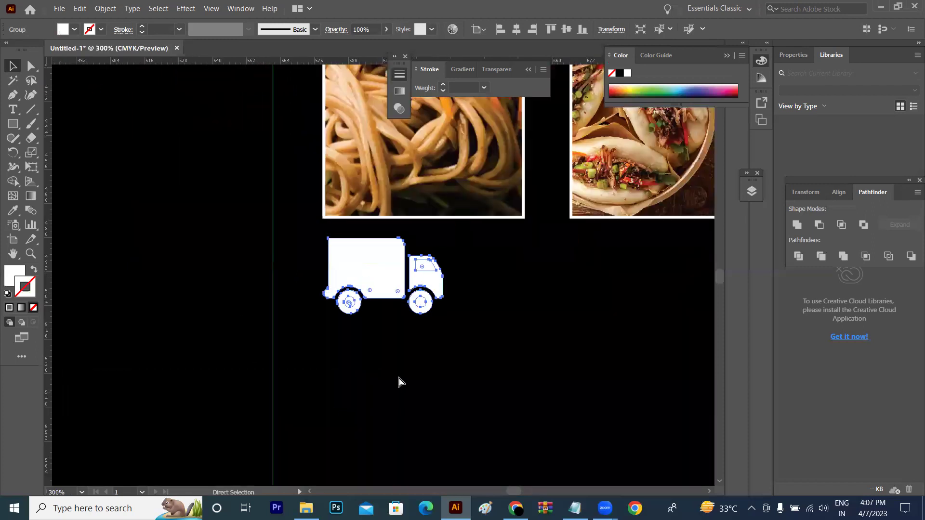
pyautogui.hotkey('ctrl', '=')
pyautogui.hotkey('ctrl', '=')
pyautogui.press('v')
pyautogui.hotkey('ctrl', '=')
# - Inside the truck group, fill the window and wheel hubs black
pyautogui.doubleClick(313, 332)
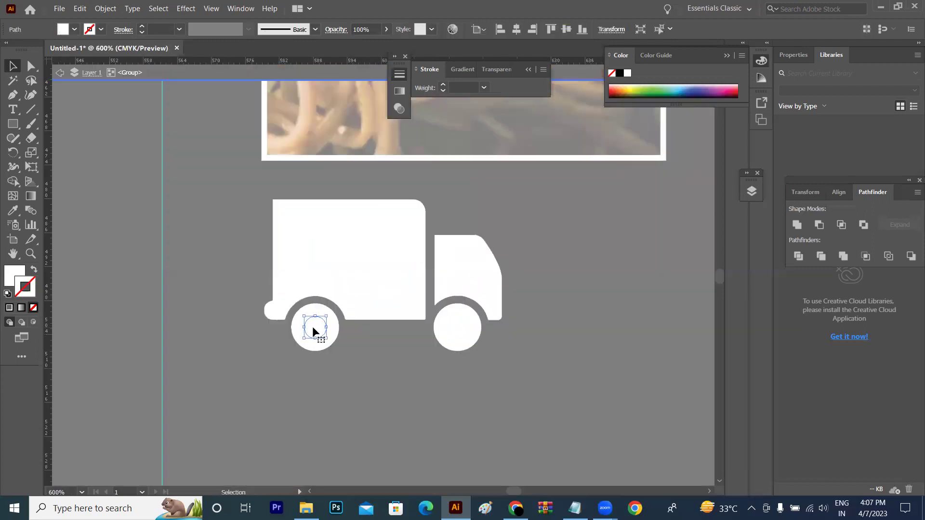
pyautogui.keyDown('shift'); pyautogui.click(457, 330); pyautogui.keyUp('shift')
pyautogui.keyDown('shift'); pyautogui.click(465, 260); pyautogui.keyUp('shift')
pyautogui.click(75, 30)
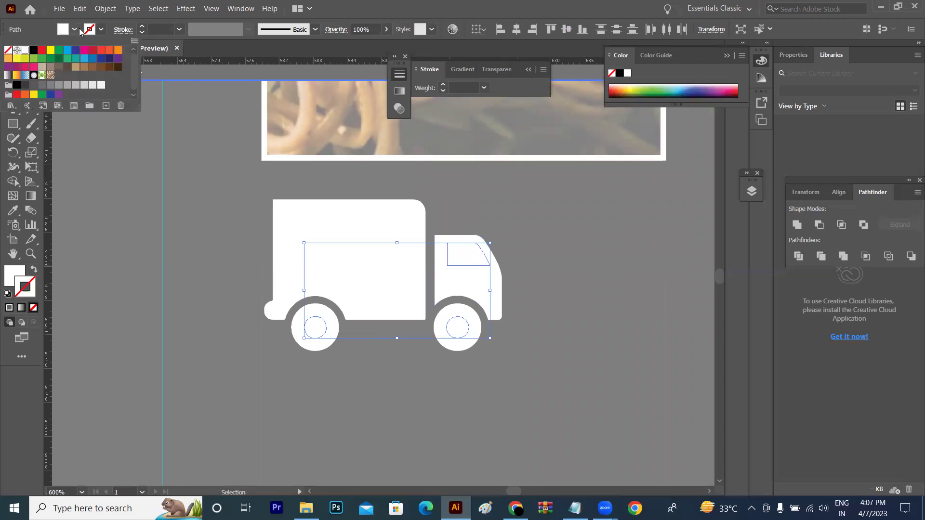
pyautogui.click(33, 51)
pyautogui.doubleClick(602, 296)
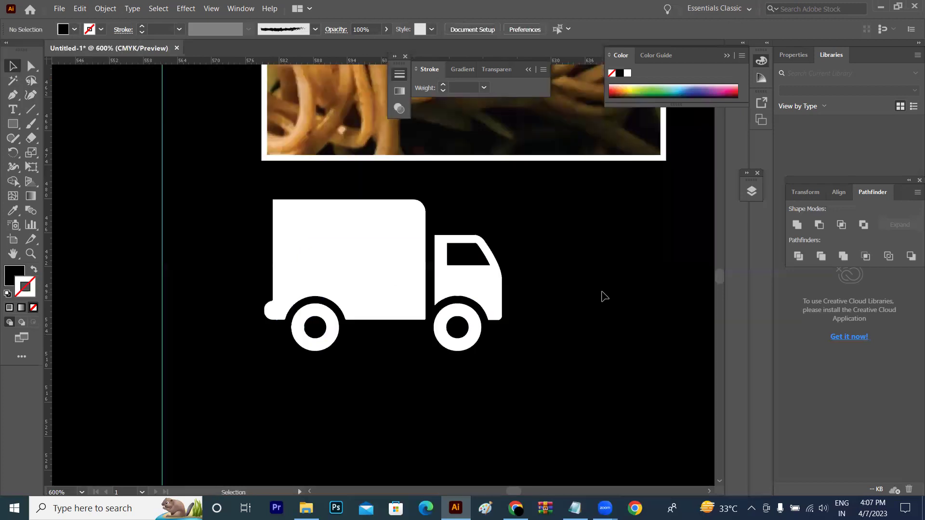
# - Nudge the truck slightly right beneath the left food thumbnail
pyautogui.hotkey('ctrl', '-')
pyautogui.hotkey('ctrl', '-')
pyautogui.hotkey('ctrl', '-')
pyautogui.hotkey('ctrl', '-')
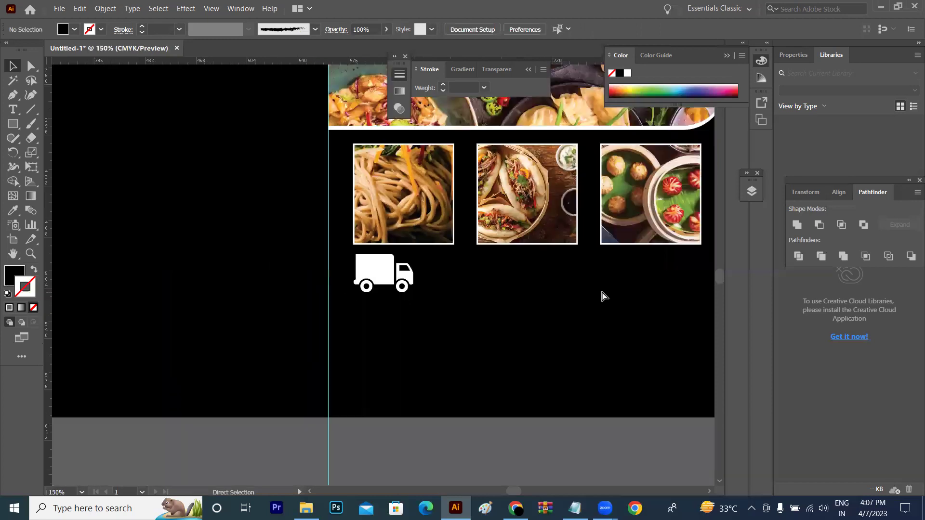
pyautogui.hotkey('ctrl', '+')
pyautogui.moveTo(382, 275); pyautogui.dragTo(433, 277)
pyautogui.moveTo(576, 280)
pyautogui.mouseDown()
pyautogui.moveTo(345, 259)
pyautogui.moveTo(330, 234)
pyautogui.mouseUp()
# - Type the heading 'Freen Home Delivery' beneath the food photos
pyautogui.press('t')
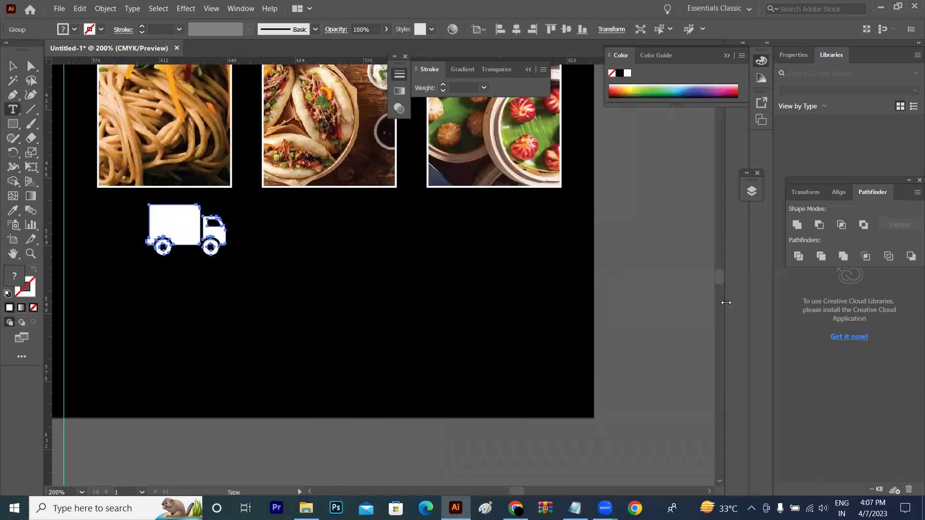
pyautogui.click(620, 309)
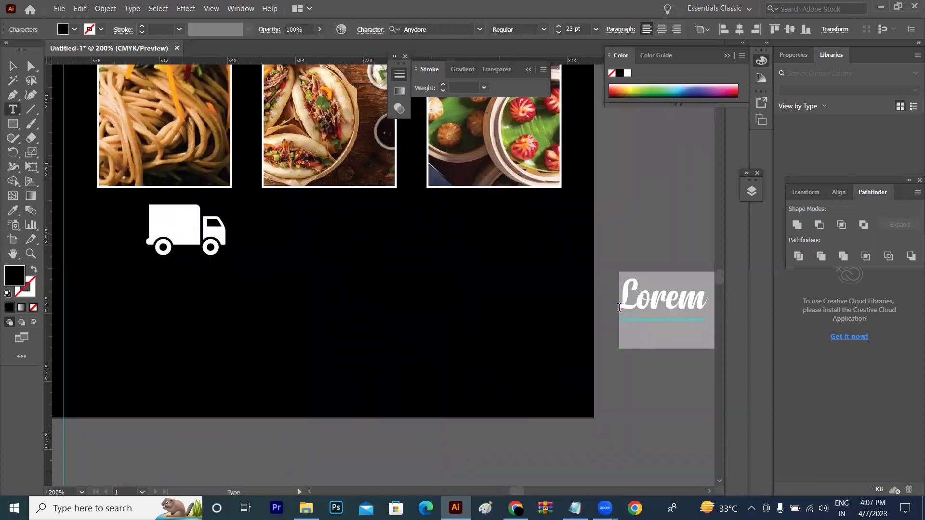
pyautogui.write('Fr')
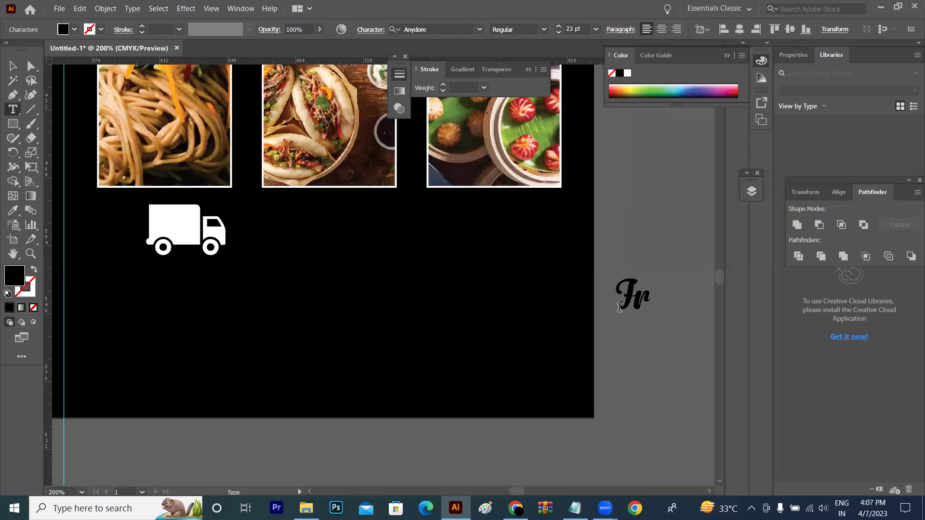
pyautogui.write('een')
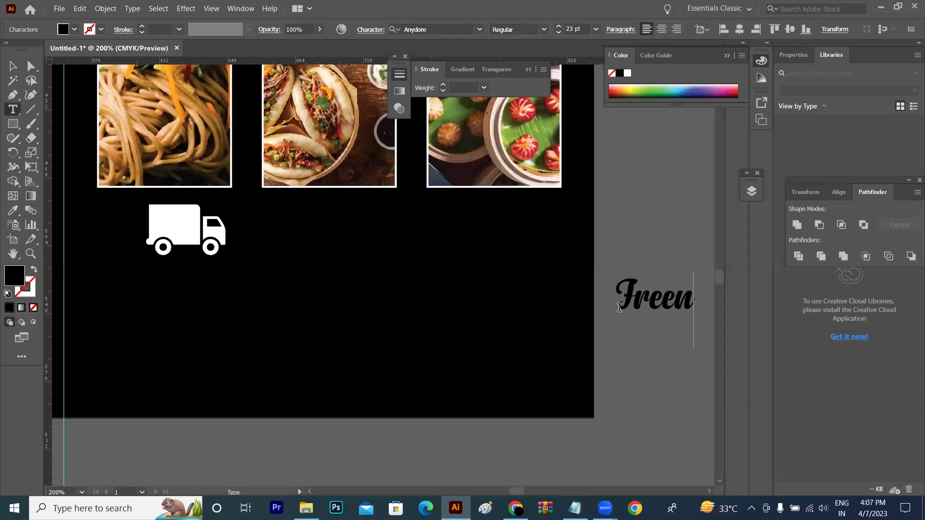
pyautogui.write('H')
pyautogui.press('BackSpace')
pyautogui.write('H')
# - Scale the heading to about 14 pt, colour it yellow, and place it beside the truck
pyautogui.click(13, 66)
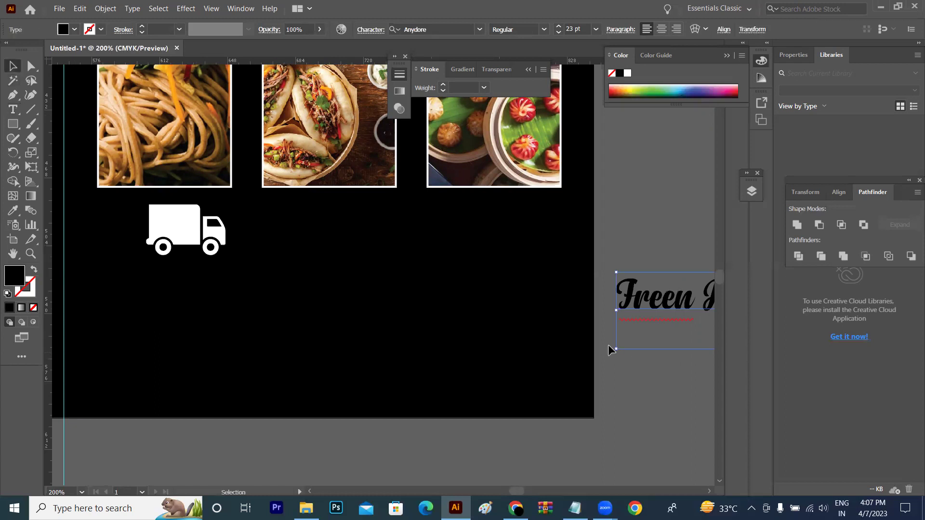
pyautogui.moveTo(613, 346)
pyautogui.mouseDown()
pyautogui.moveTo(672, 334)
pyautogui.moveTo(308, 235)
pyautogui.mouseUp()
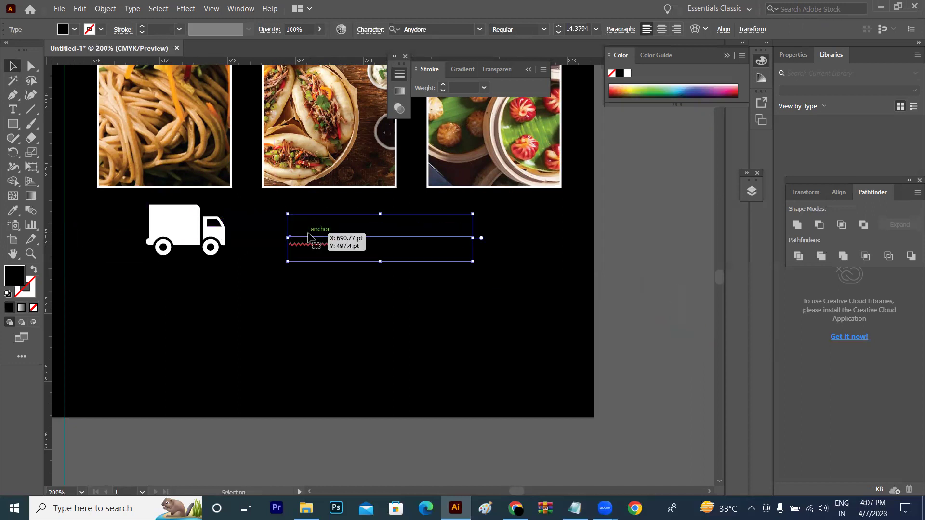
pyautogui.click(75, 30)
pyautogui.click(50, 50)
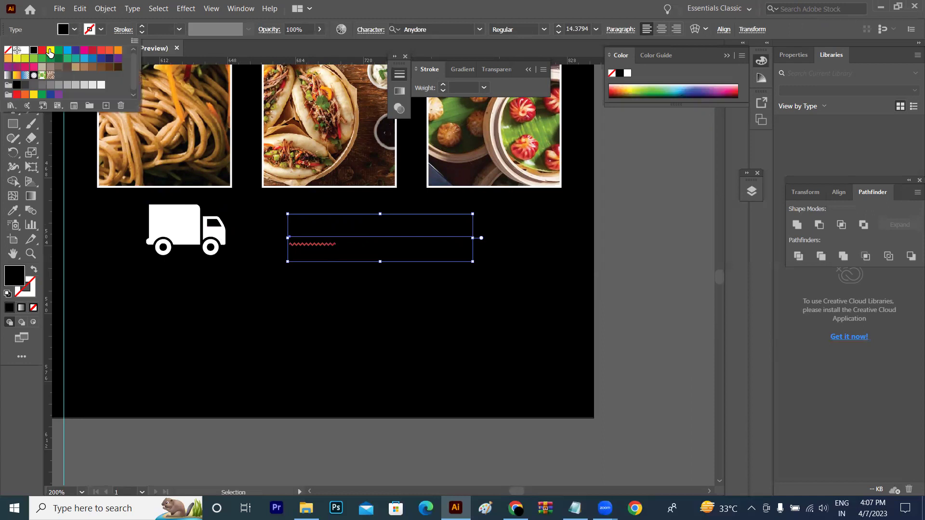
pyautogui.click(614, 225)
pyautogui.moveTo(424, 234); pyautogui.dragTo(432, 233)
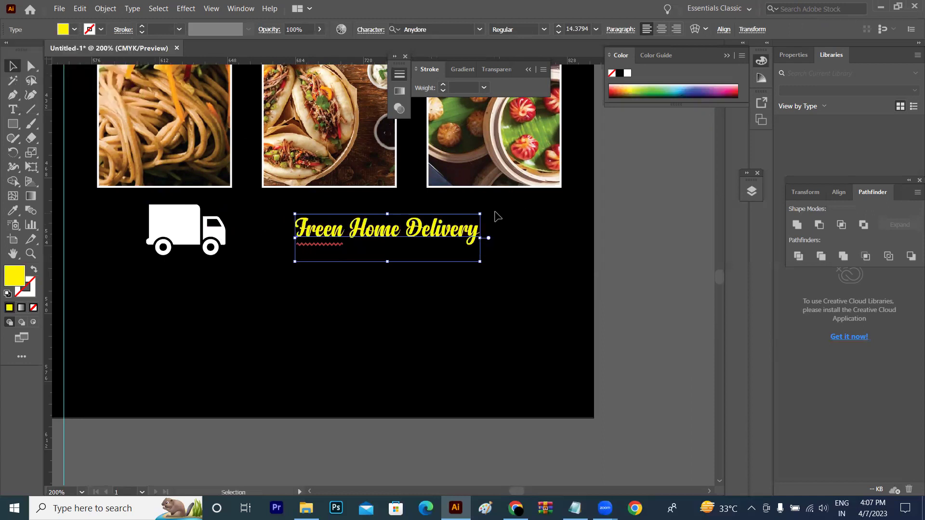
pyautogui.moveTo(480, 214); pyautogui.dragTo(499, 214)
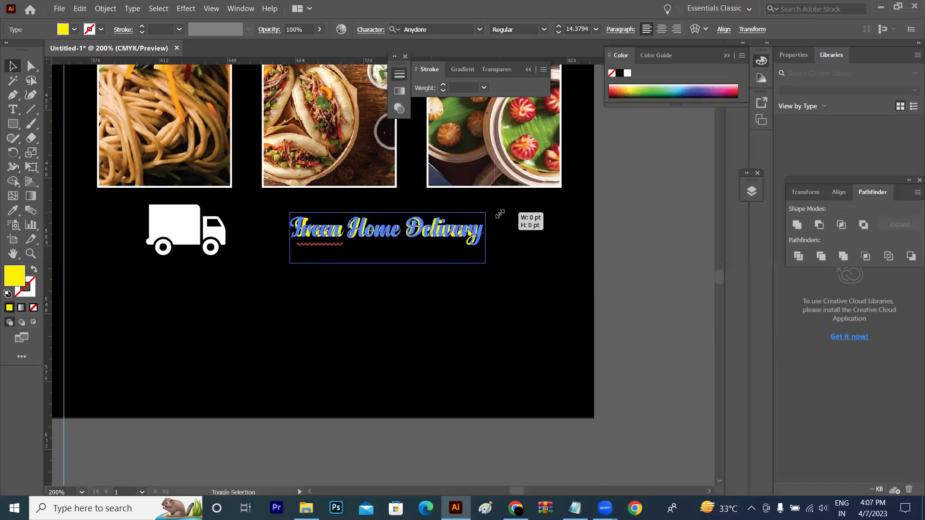
# - Duplicate the 'Freen Home Delivery' line just below itself
pyautogui.click(672, 244)
pyautogui.scroll(1, 576, 267)
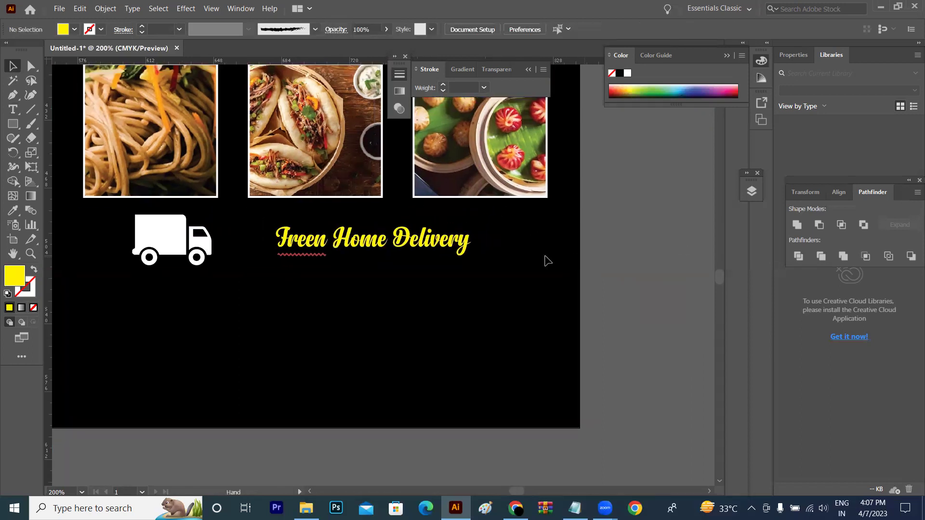
pyautogui.keyDown('alt'); pyautogui.moveTo(444, 255); pyautogui.dragTo(443, 281); pyautogui.keyUp('alt')
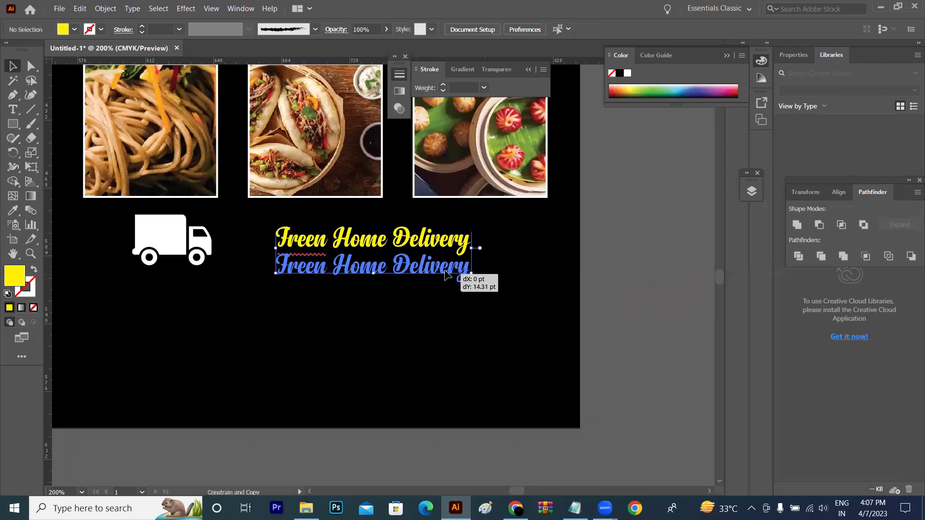
# - Replace the duplicate line's text with 'with in 2 km min 200 Rs'
pyautogui.click(13, 109)
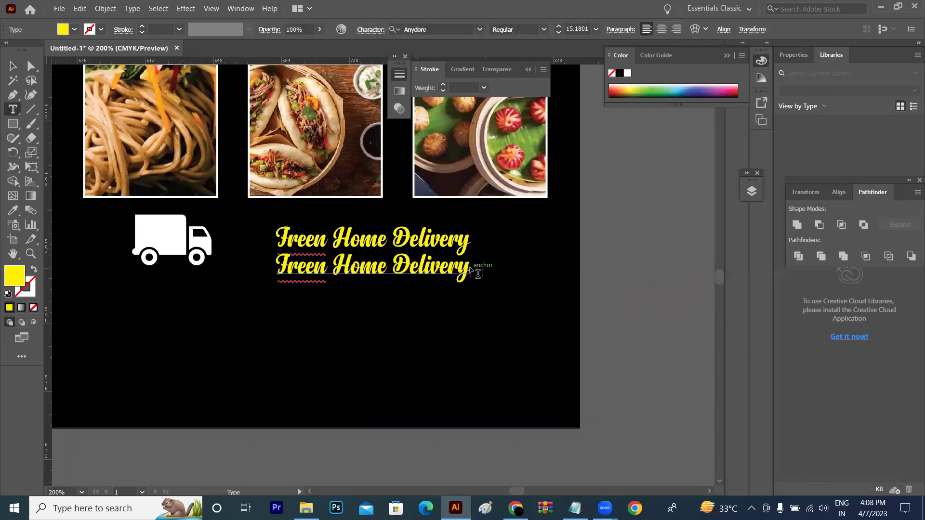
pyautogui.moveTo(461, 265); pyautogui.dragTo(174, 268)
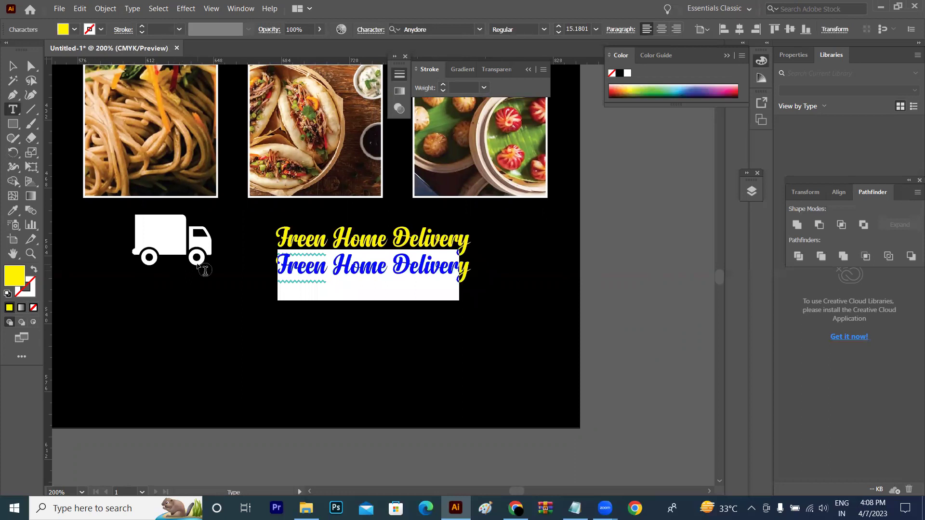
pyautogui.press('BackSpace')
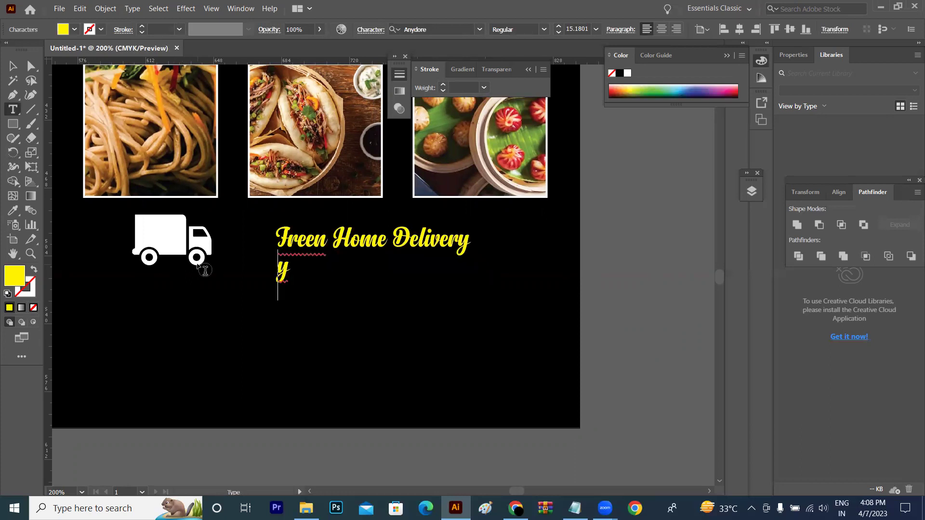
pyautogui.press('BackSpace')
pyautogui.write('with in 2 km ')
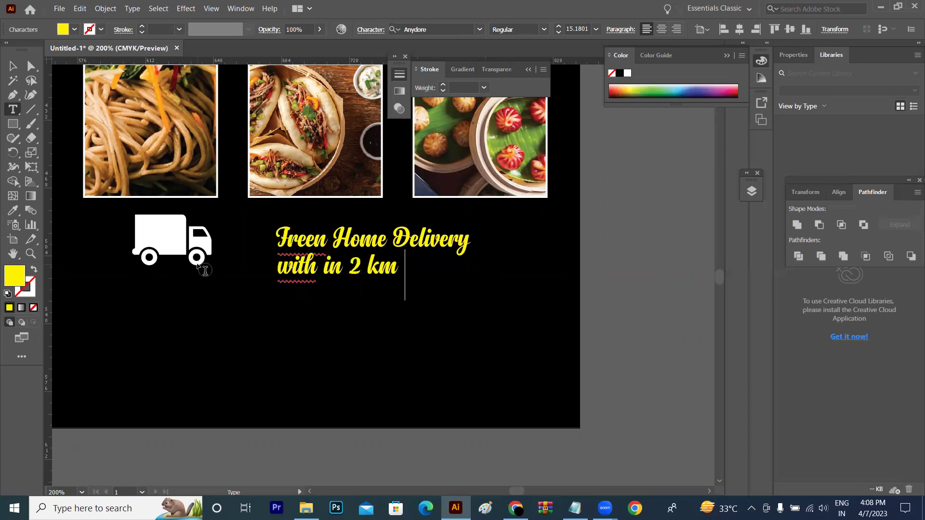
pyautogui.write('min')
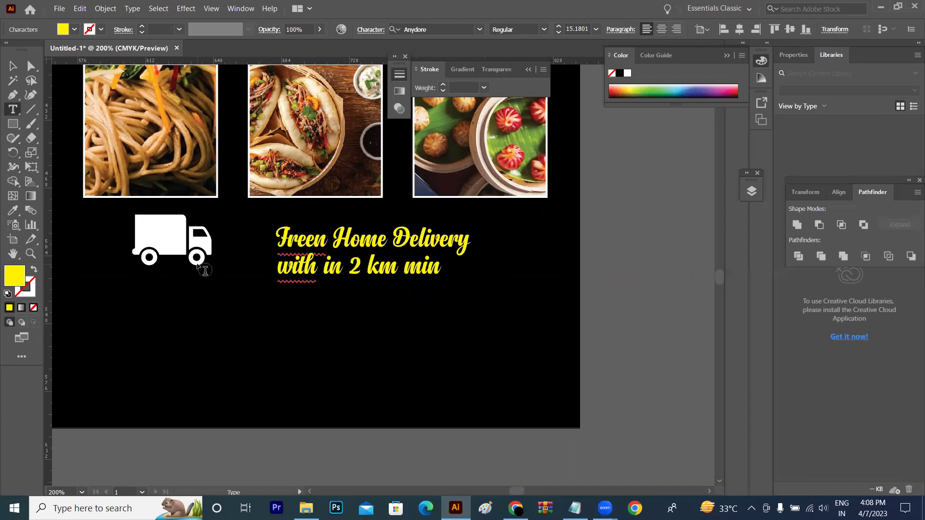
pyautogui.write('200 rs')
pyautogui.press('BackSpace')
pyautogui.press('BackSpace')
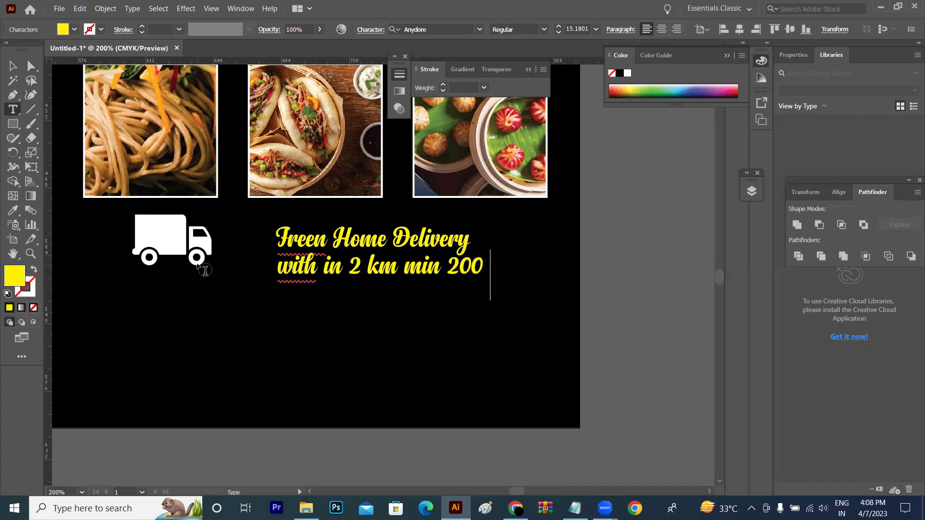
pyautogui.write('Rs')
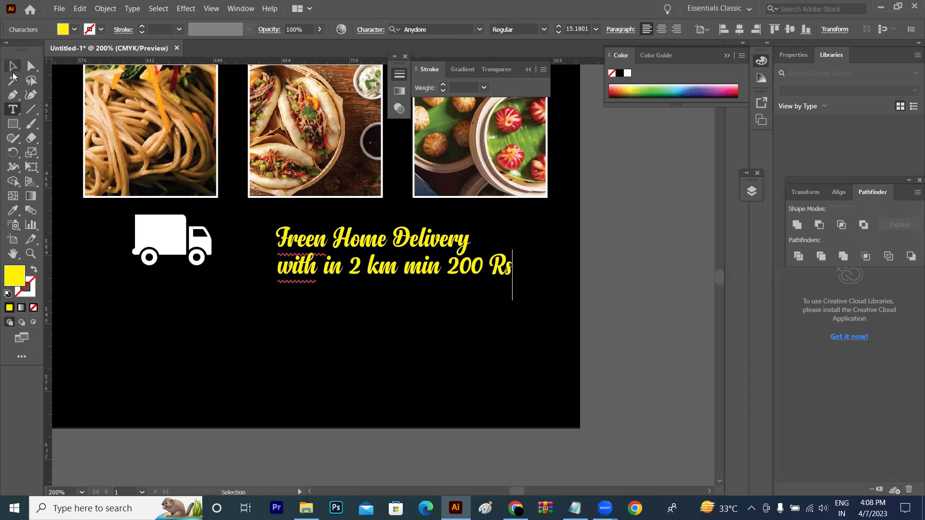
pyautogui.click(13, 80)
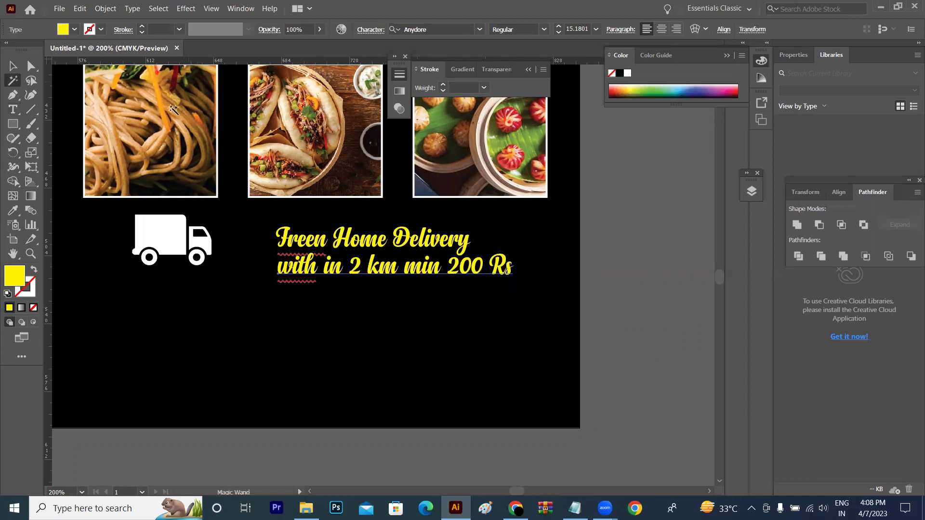
# - Try centre alignment on the new line, undo it, and select the delivery text block
pyautogui.click(664, 30)
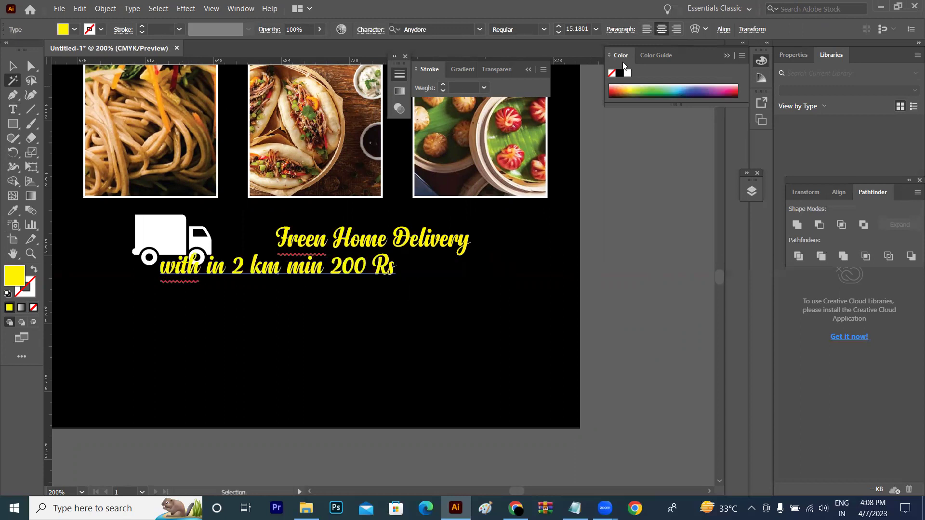
pyautogui.hotkey('ctrl', 'z')
pyautogui.click(13, 66)
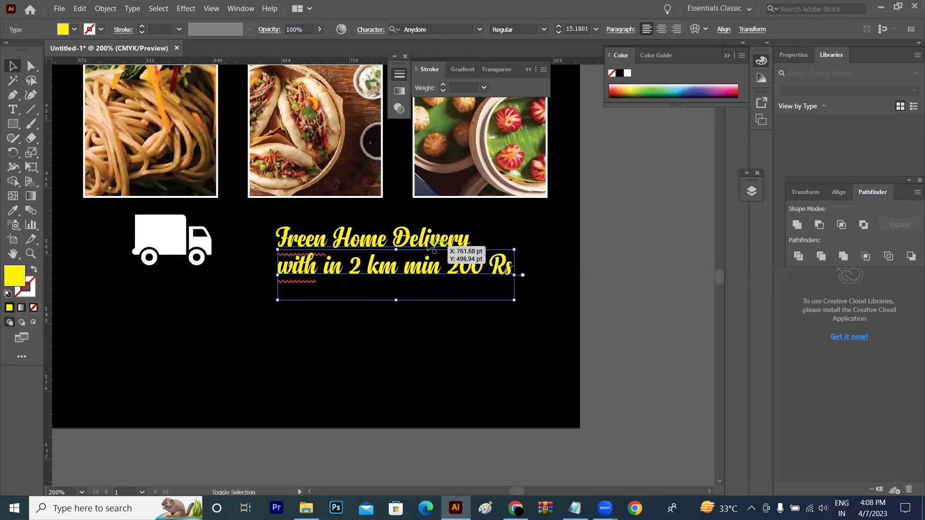
# - Horizontally centre the delivery text block and make the 'with in 2 km min 200 Rs' line white
pyautogui.click(699, 30)
pyautogui.click(593, 63)
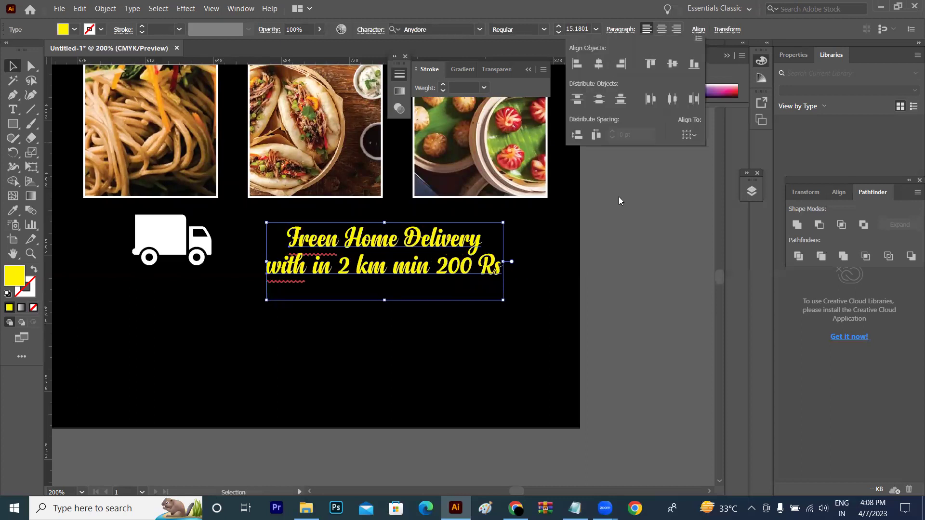
pyautogui.click(624, 211)
pyautogui.click(424, 263)
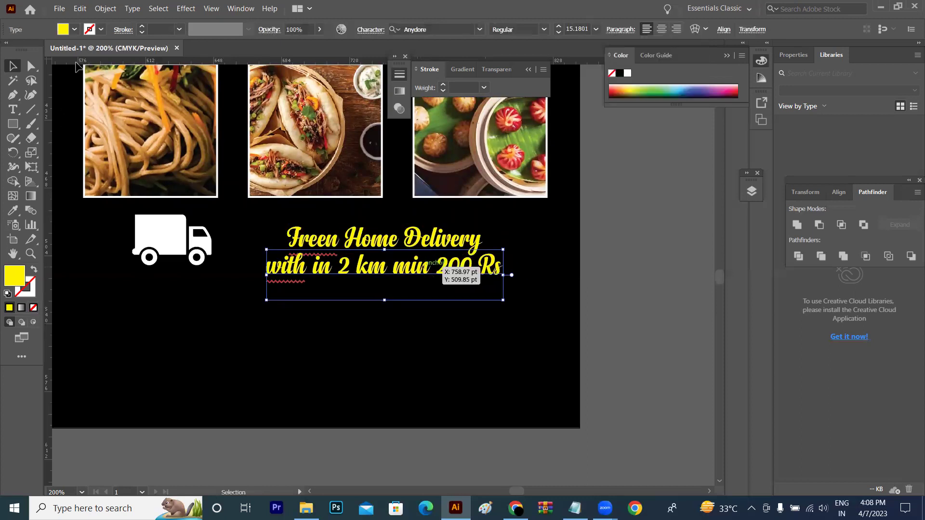
pyautogui.click(75, 30)
pyautogui.click(26, 50)
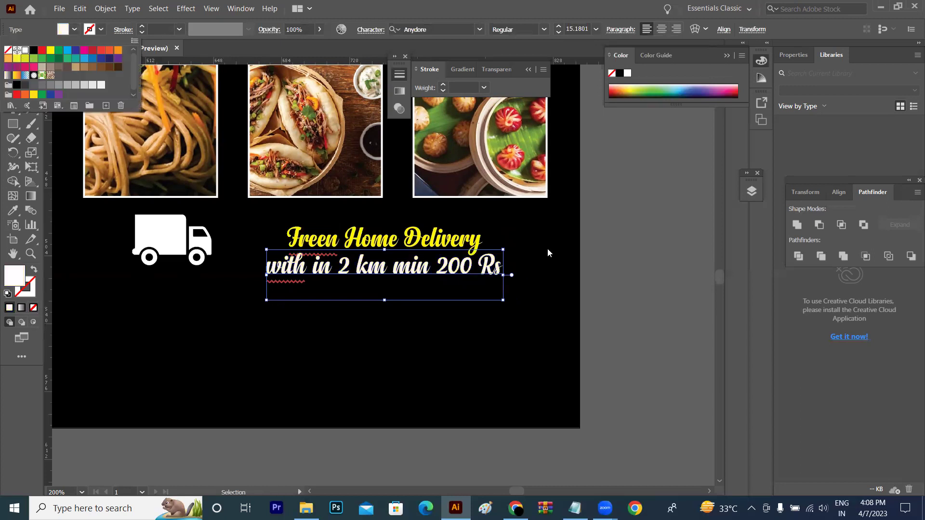
pyautogui.click(628, 255)
# - Nudge the truck icon slightly right and zoom out to see the artboard
pyautogui.moveTo(152, 246); pyautogui.dragTo(159, 252)
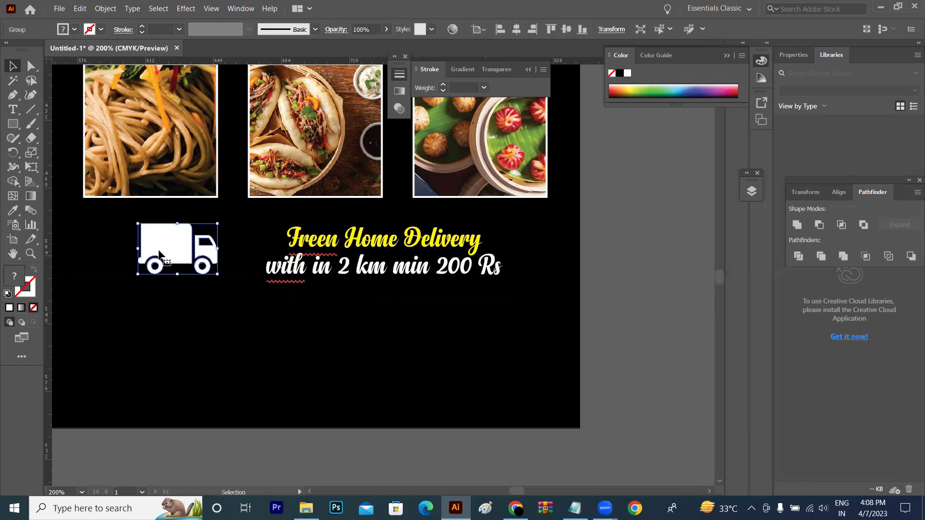
pyautogui.click(621, 220)
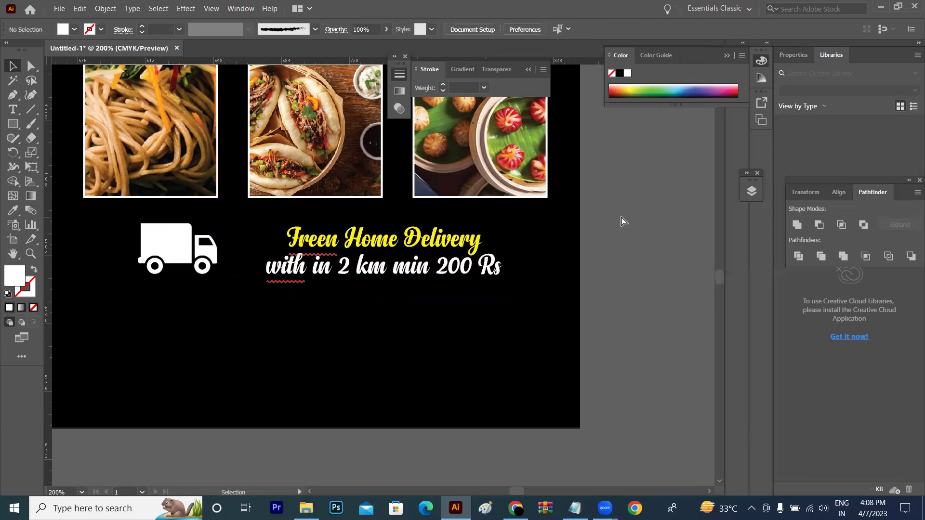
pyautogui.hotkey('ctrl', '-')
pyautogui.hotkey('ctrl', '-')
pyautogui.hotkey('ctrl', '-')
# - Bring the lower cover panel into view and set the text size to 9 pt
pyautogui.hotkey('ctrl', '+')
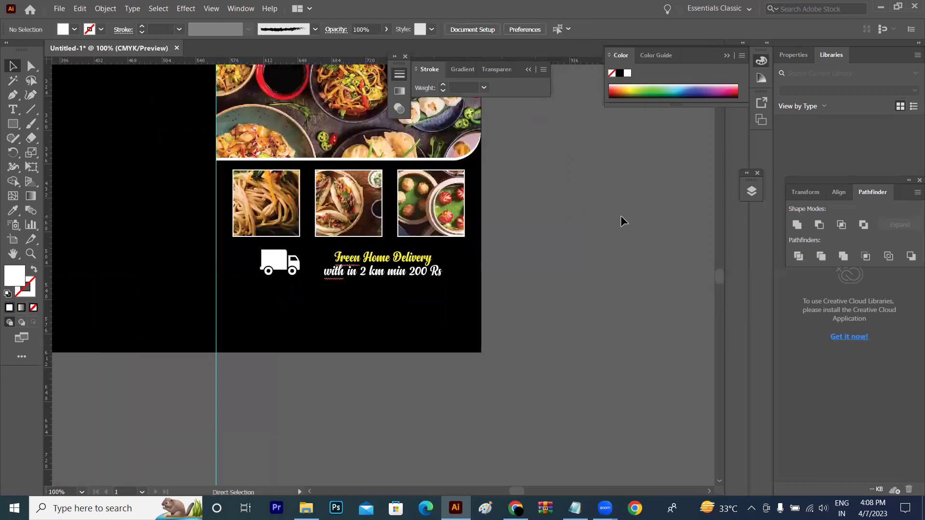
pyautogui.moveTo(556, 246); pyautogui.dragTo(545, 403)
pyautogui.scroll(3, 544, 337)
pyautogui.moveTo(545, 337); pyautogui.dragTo(580, 202)
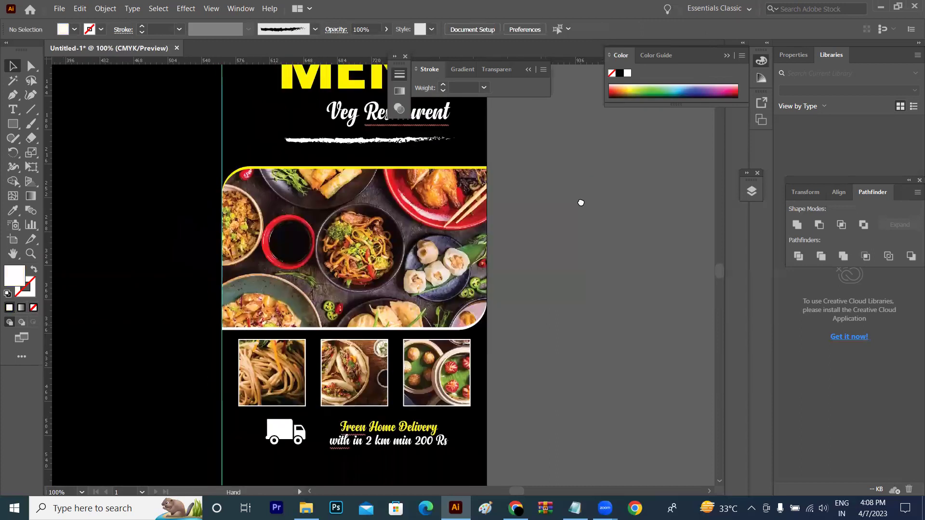
pyautogui.moveTo(581, 233)
pyautogui.mouseDown()
pyautogui.moveTo(566, 208)
pyautogui.moveTo(550, 249)
pyautogui.mouseUp()
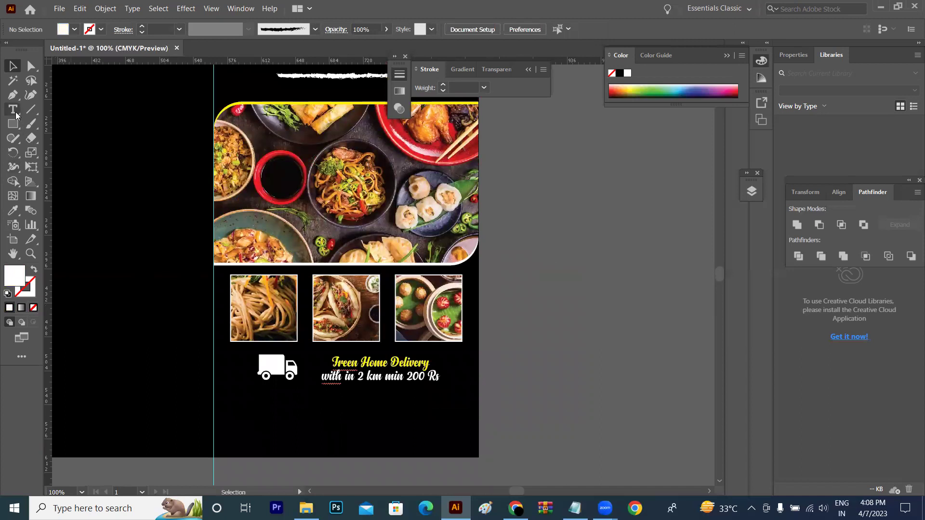
pyautogui.press('t')
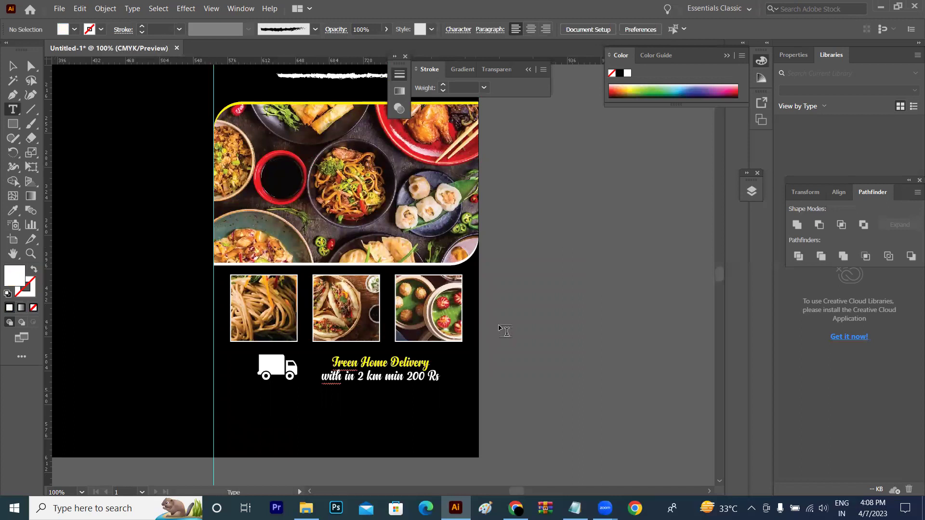
pyautogui.moveTo(500, 326); pyautogui.dragTo(687, 362)
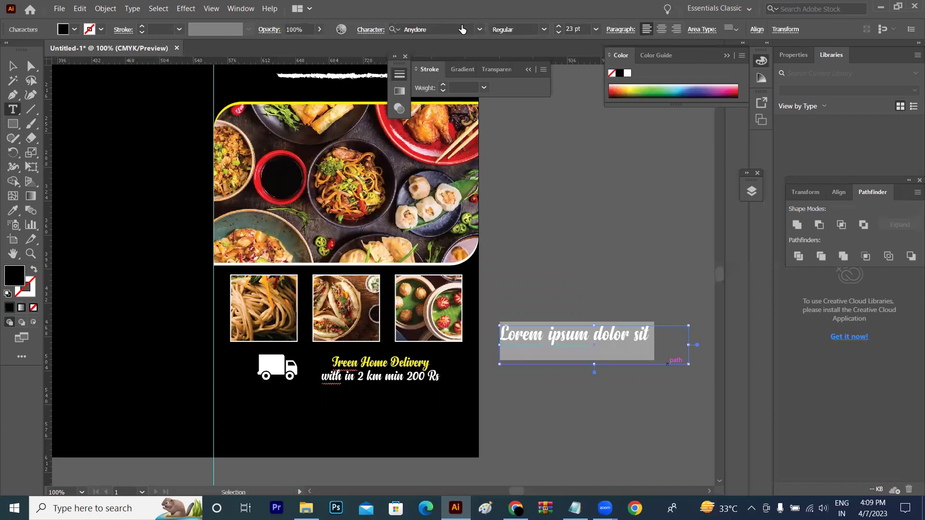
pyautogui.hotkey('ctrl', 'z')
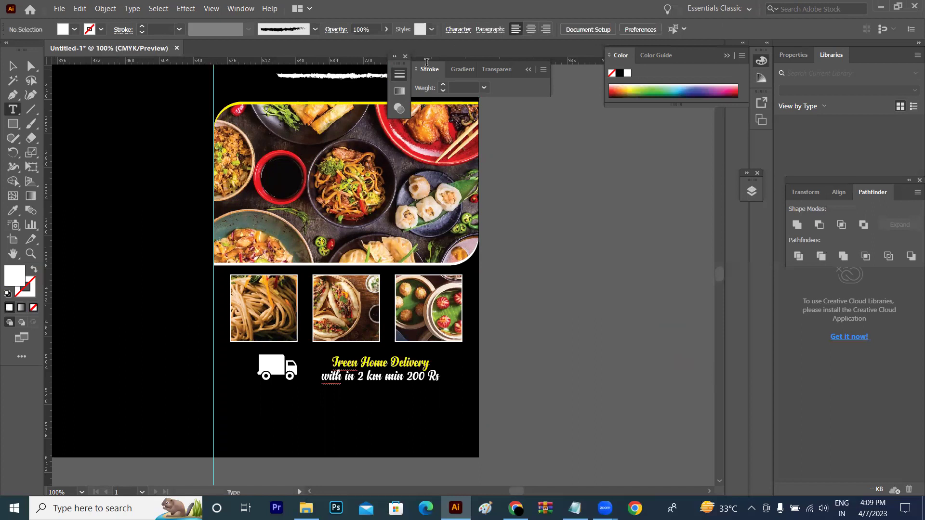
pyautogui.click(458, 29)
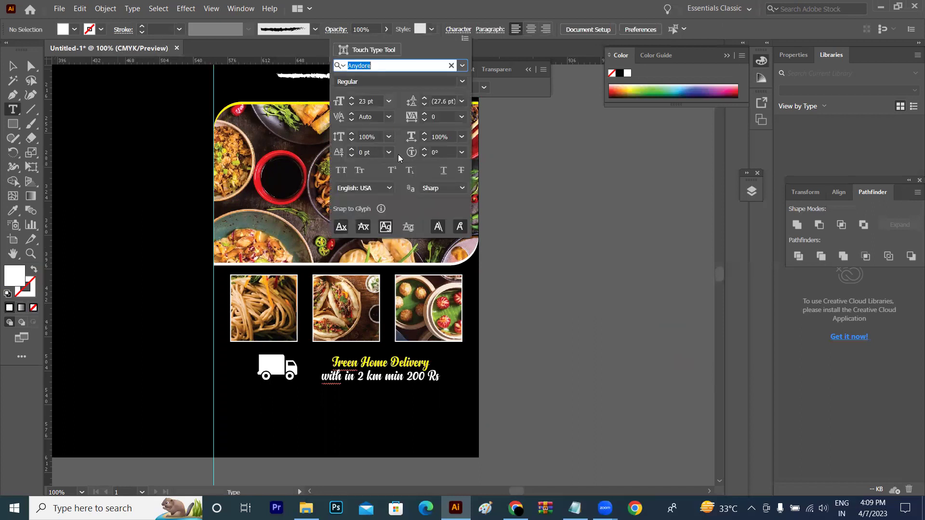
pyautogui.click(388, 101)
pyautogui.click(400, 172)
# - Add a white 9 pt lorem ipsum paragraph at the bottom of the cover panel
pyautogui.moveTo(513, 317); pyautogui.dragTo(702, 350)
pyautogui.click(8, 73)
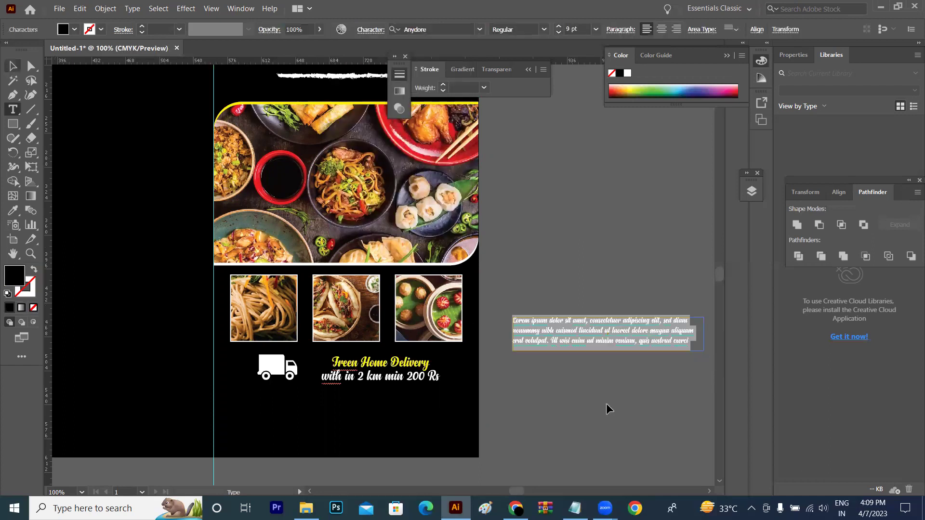
pyautogui.click(606, 405)
pyautogui.moveTo(599, 322); pyautogui.dragTo(339, 424)
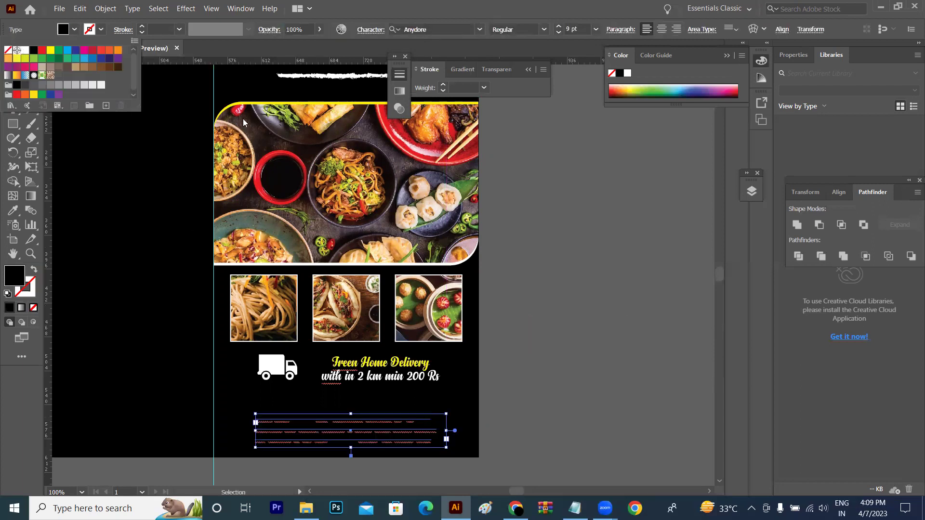
pyautogui.click(25, 50)
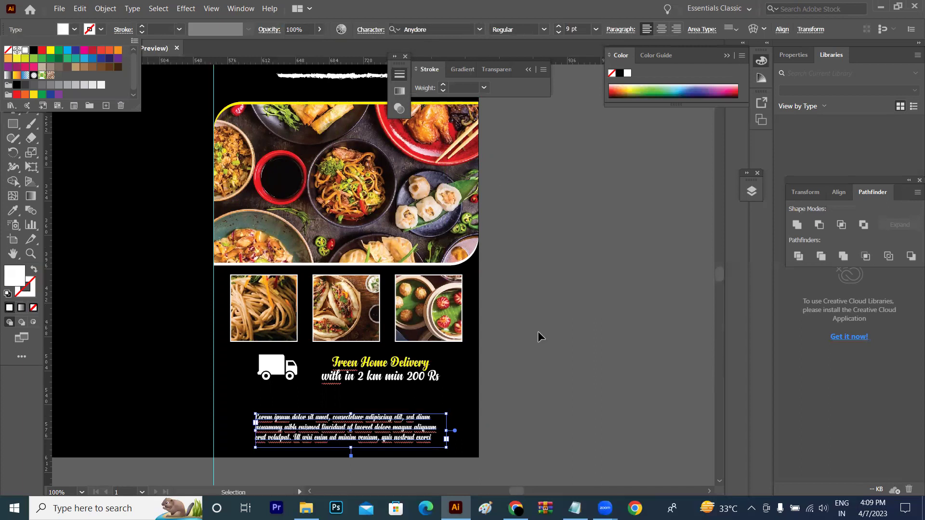
pyautogui.click(537, 332)
# - Zoom out to 50 percent and switch to the browser
pyautogui.hotkey('ctrl', '-')
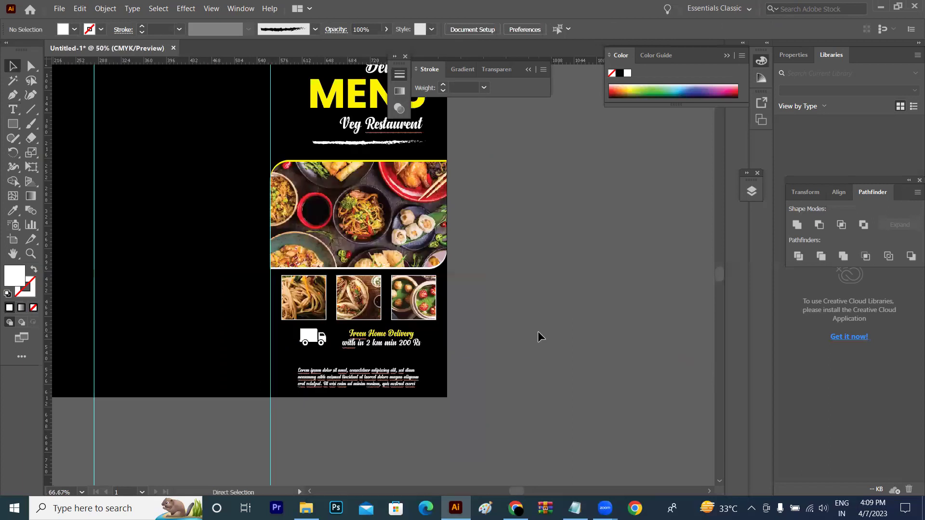
pyautogui.hotkey('ctrl', '-')
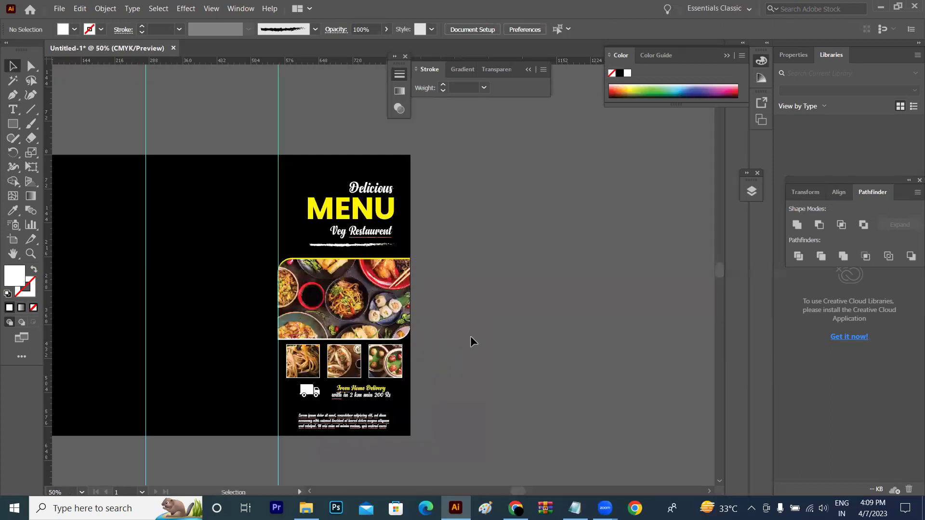
pyautogui.scroll(-1, 176, 194)
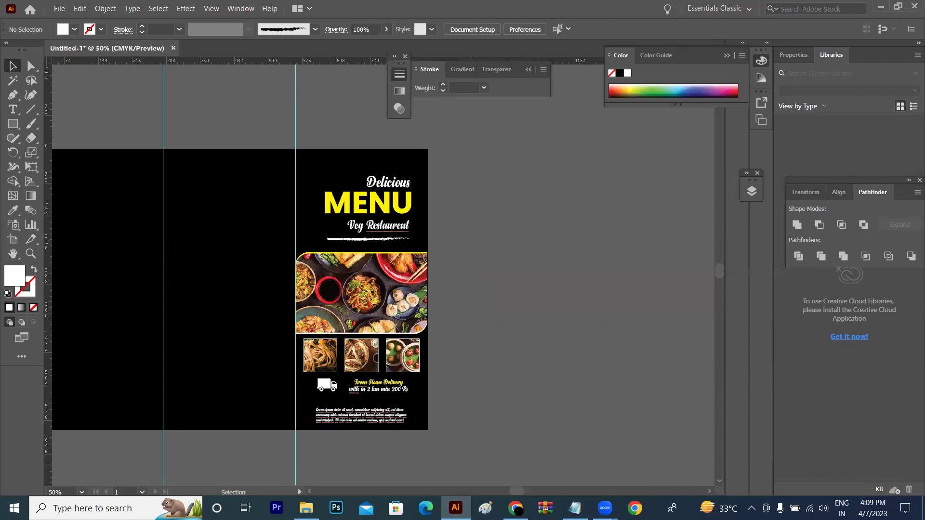
pyautogui.hotkey('alt', 'Tab')
# - Search Google Images for 'splash png vector' filtered to transparent colour
pyautogui.click(207, 60)
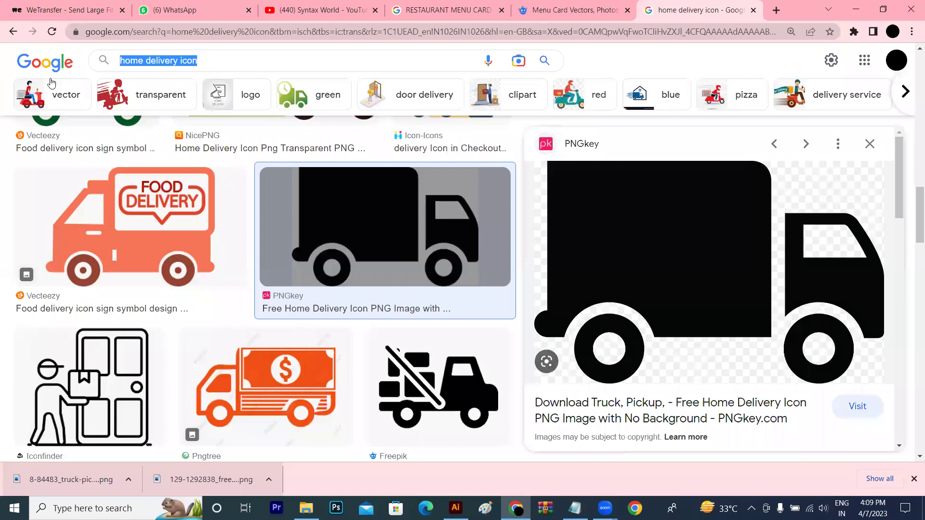
pyautogui.press('BackSpace')
pyautogui.write('splash png vecto')
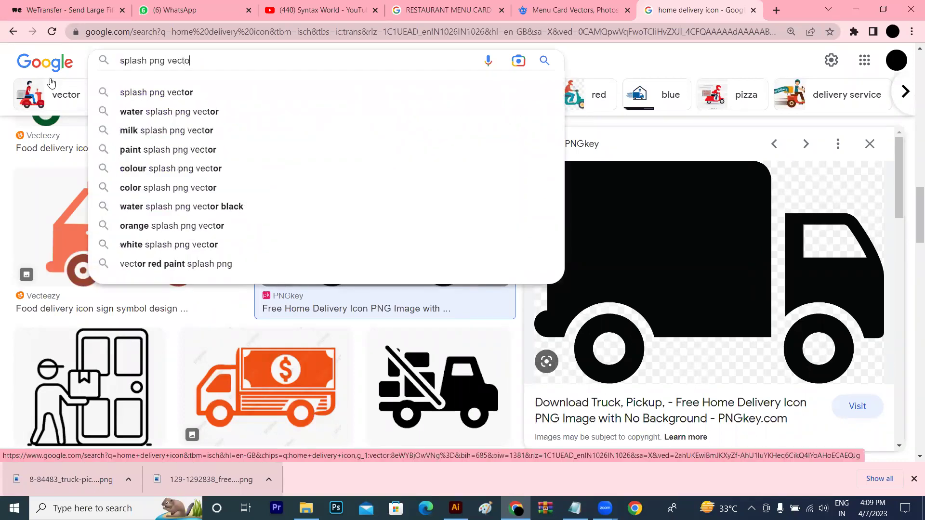
pyautogui.write('r')
pyautogui.press('Return')
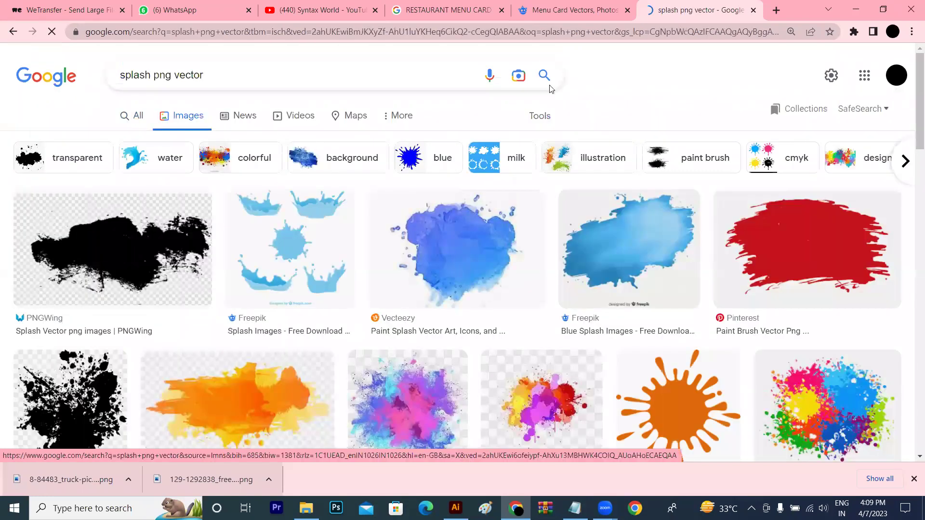
pyautogui.click(539, 114)
pyautogui.click(176, 141)
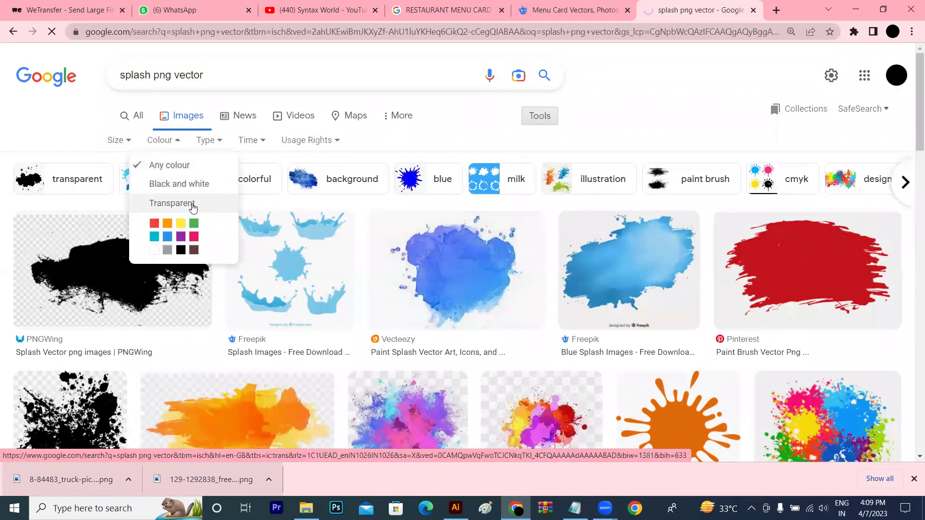
pyautogui.click(193, 205)
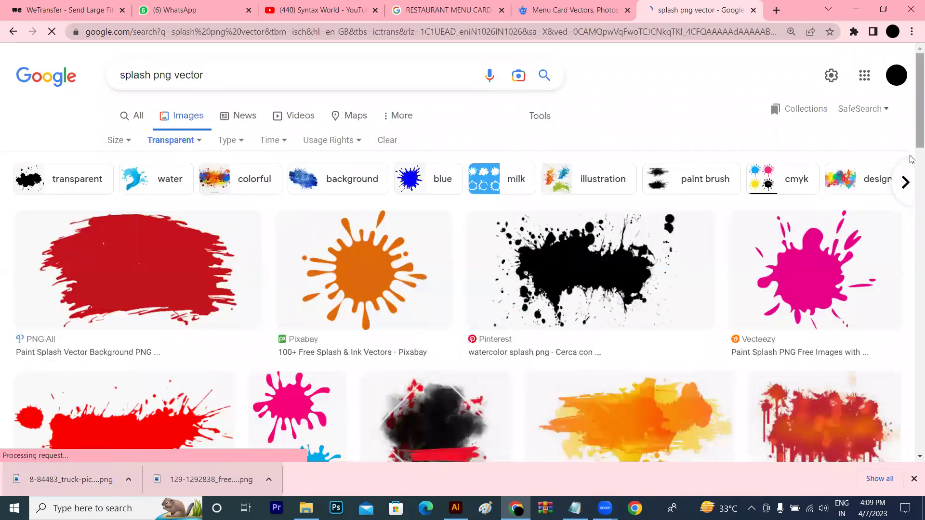
# - Browse the transparent splash results and preview the black watercolor splash image
pyautogui.scroll(-10, 912, 159)
pyautogui.scroll(-3, 911, 241)
pyautogui.scroll(-5, 911, 371)
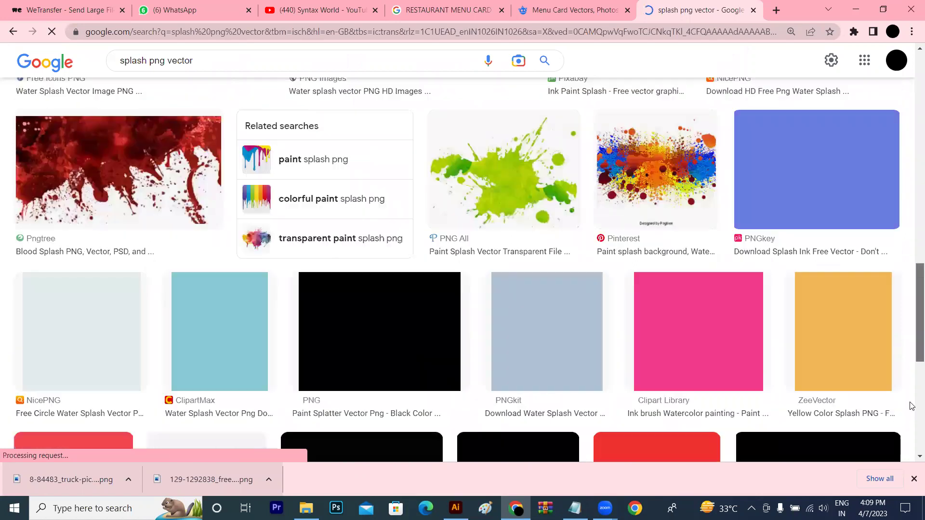
pyautogui.scroll(-3, 911, 395)
pyautogui.scroll(-1, 911, 414)
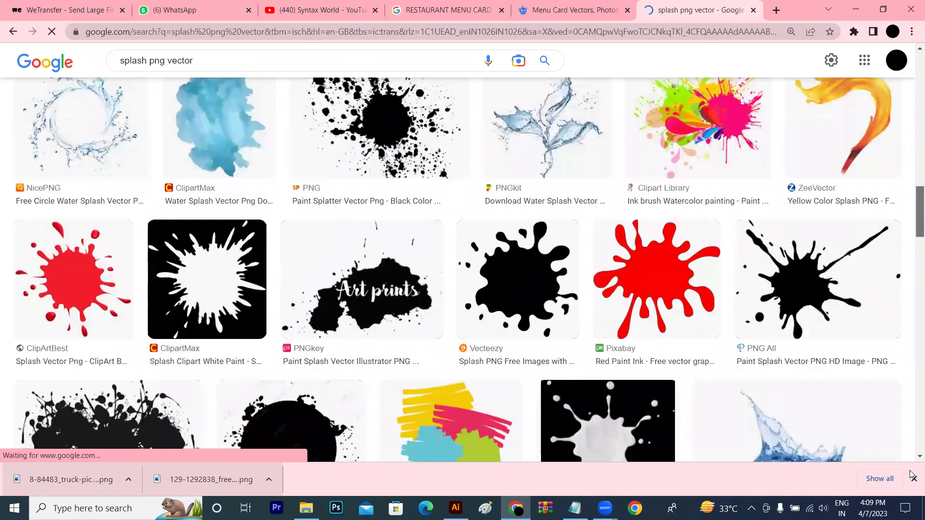
pyautogui.scroll(-5, 911, 453)
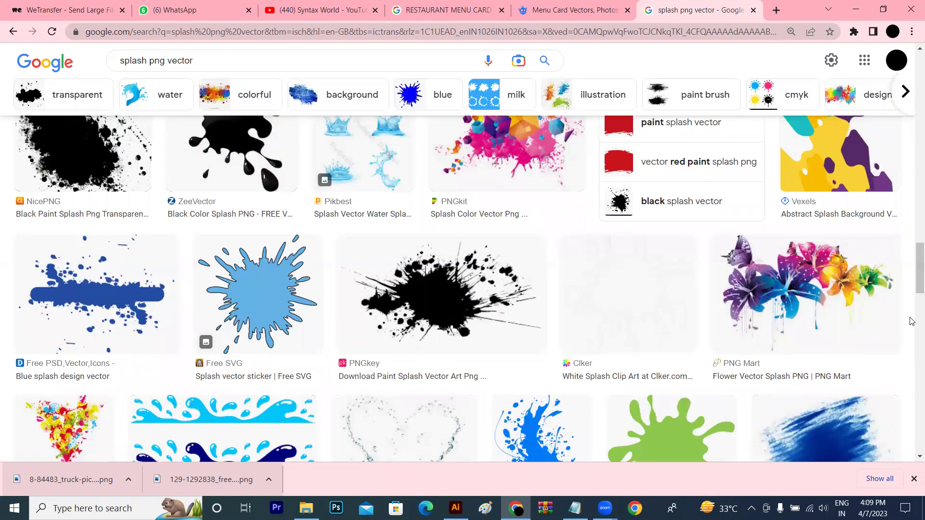
pyautogui.scroll(-8, 912, 327)
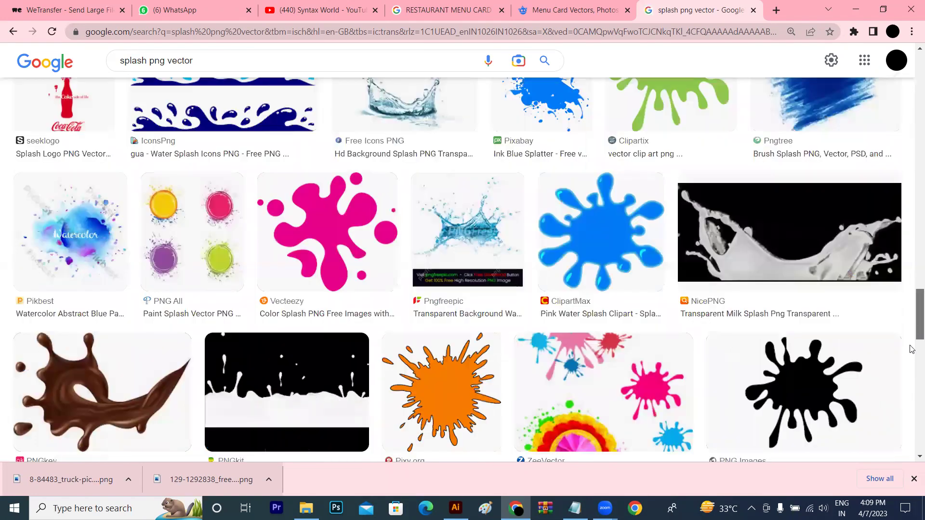
pyautogui.scroll(-8, 912, 379)
pyautogui.click(13, 32)
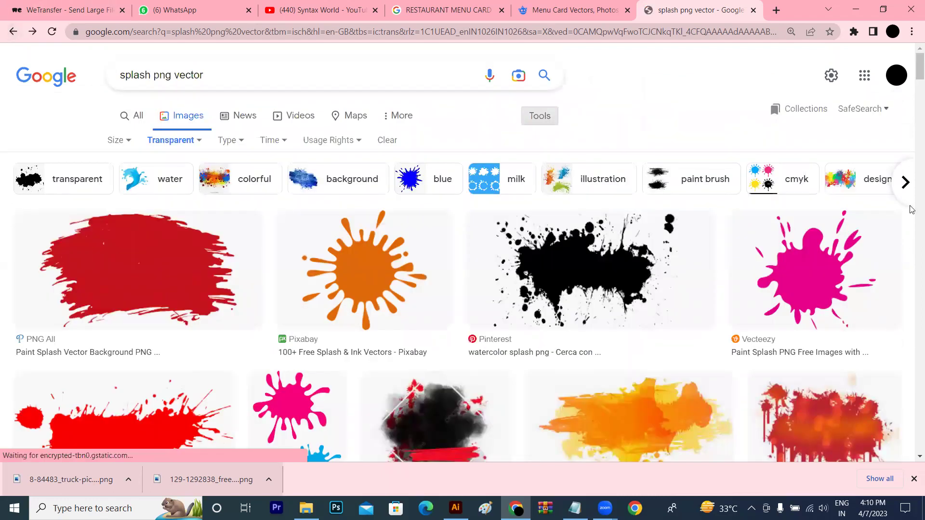
pyautogui.scroll(-10, 911, 151)
pyautogui.scroll(2, 911, 192)
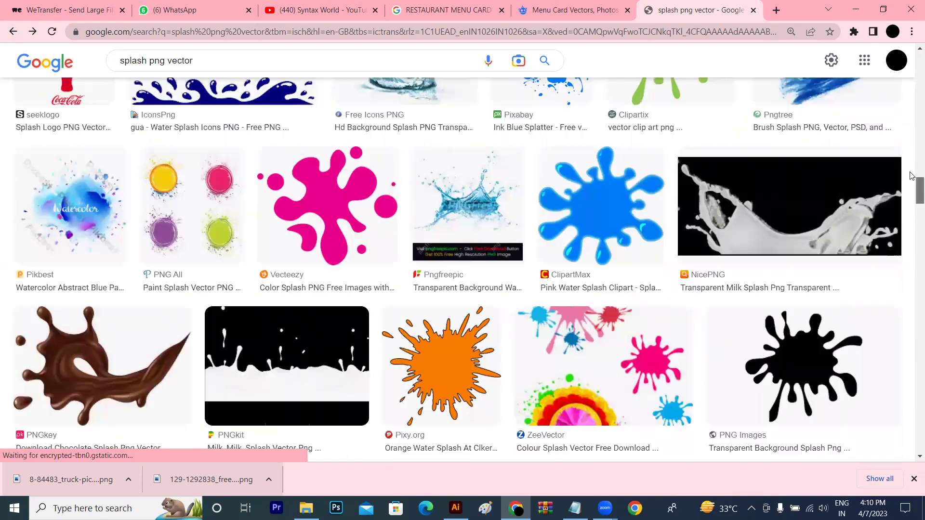
pyautogui.scroll(10, 911, 176)
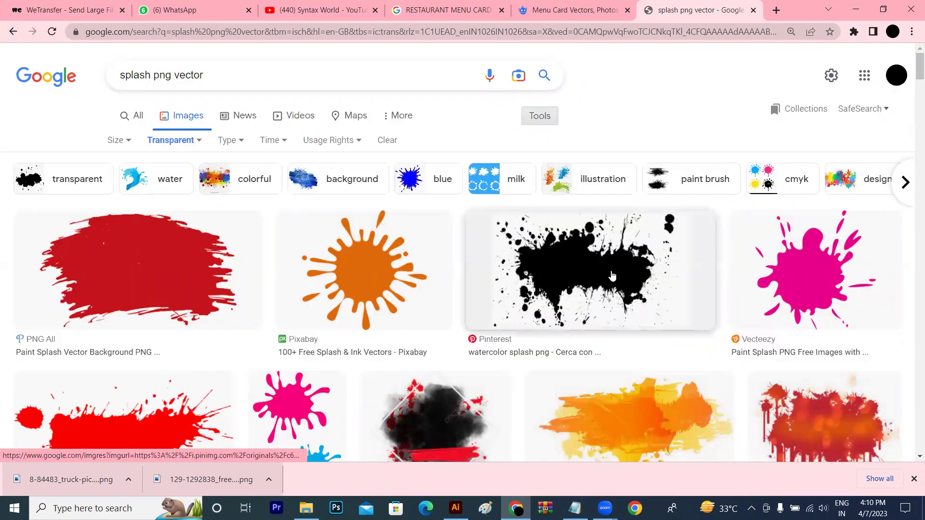
pyautogui.press('Return')
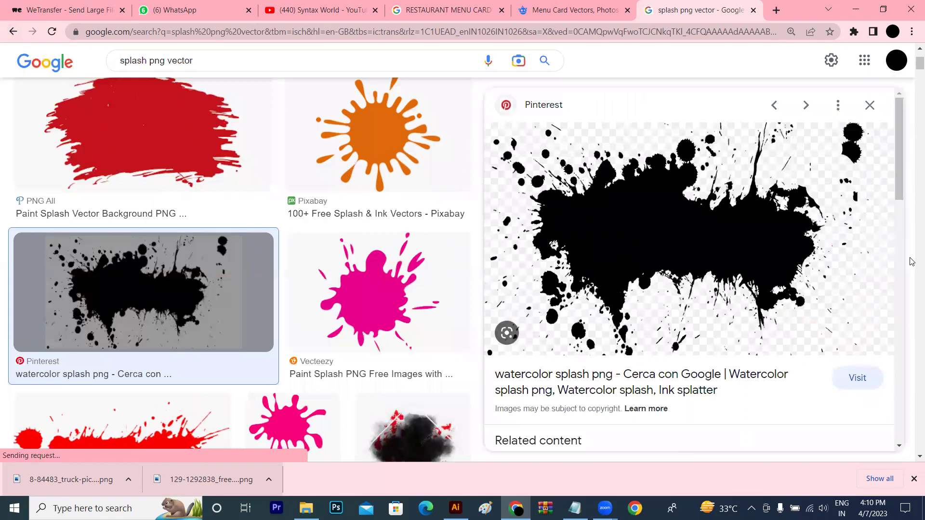
pyautogui.scroll(-5, 911, 187)
pyautogui.scroll(-5, 902, 285)
pyautogui.scroll(-5, 911, 394)
pyautogui.scroll(-3, 912, 462)
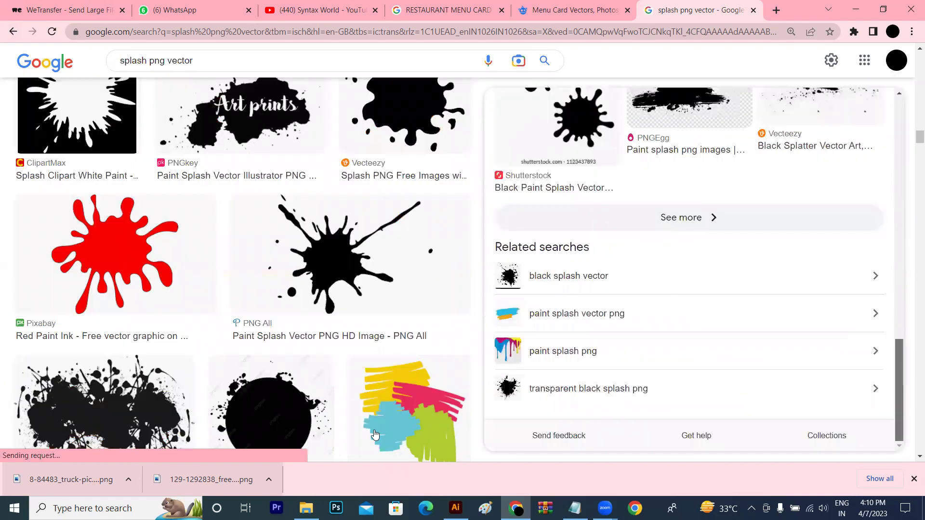
pyautogui.scroll(-5, 912, 176)
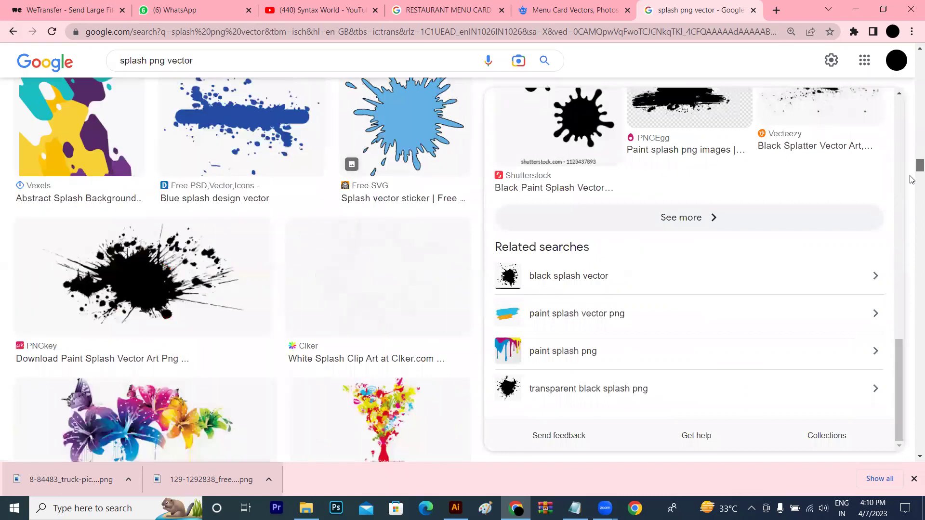
pyautogui.scroll(-5, 911, 203)
pyautogui.scroll(-5, 911, 219)
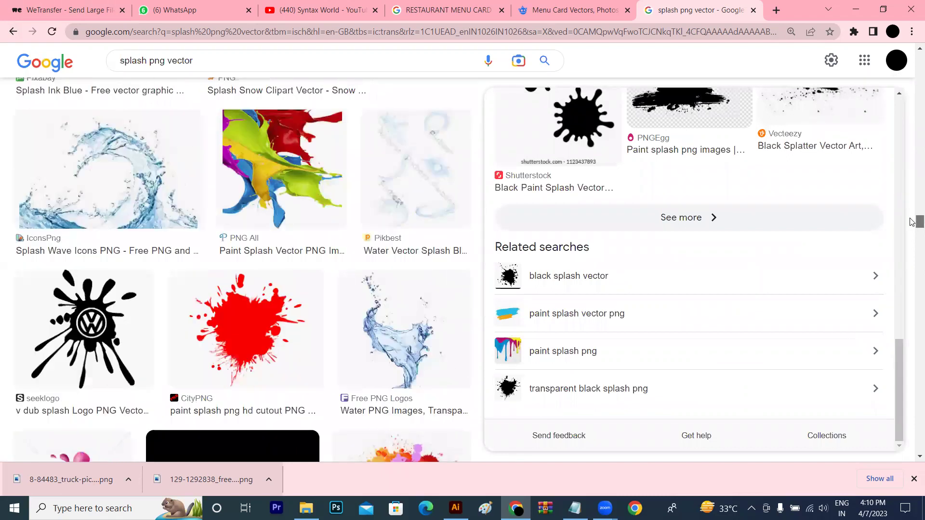
pyautogui.moveTo(911, 223); pyautogui.dragTo(912, 278)
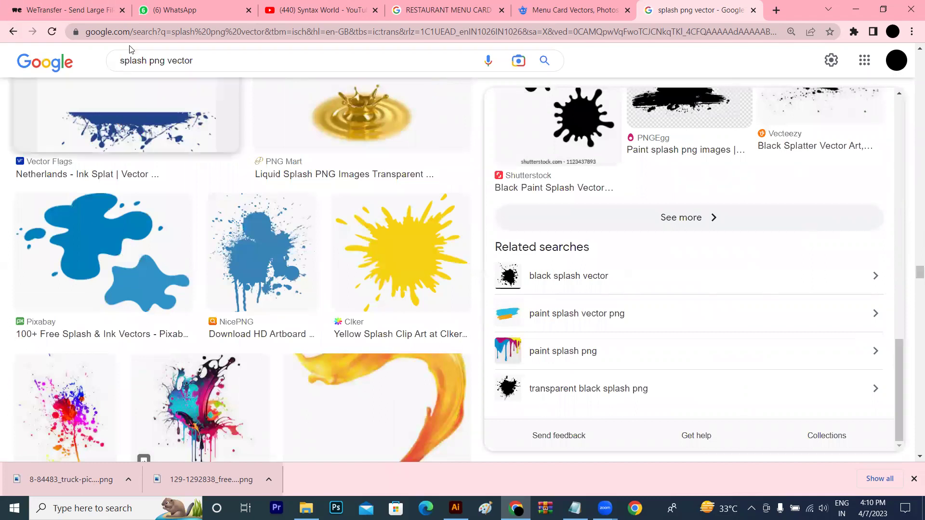
# - Search for 'rectangle splash png vector' and browse the results
pyautogui.click(108, 66)
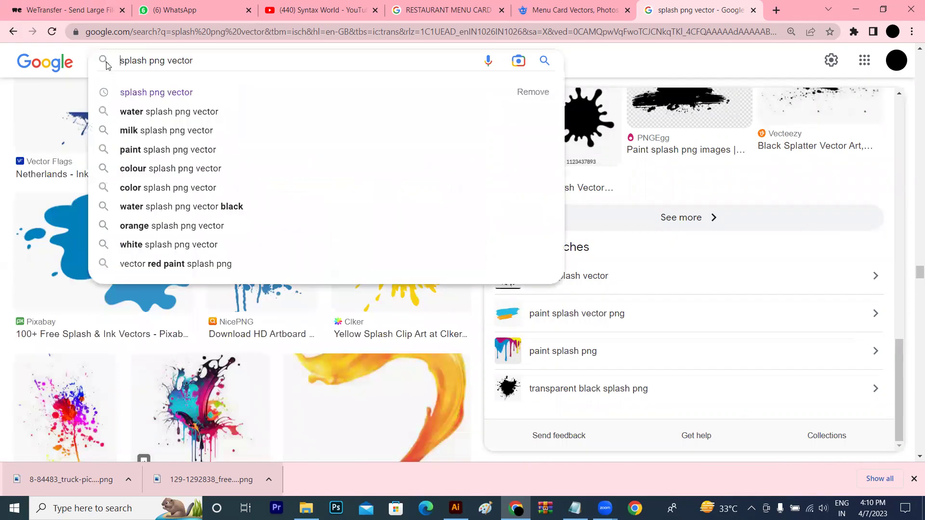
pyautogui.write('recta')
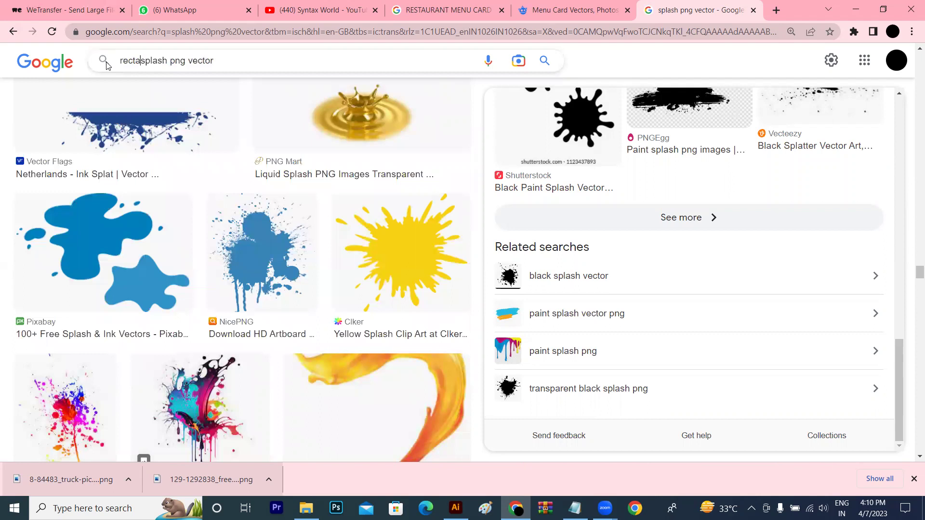
pyautogui.write('ngl')
pyautogui.write('e')
pyautogui.press('Return')
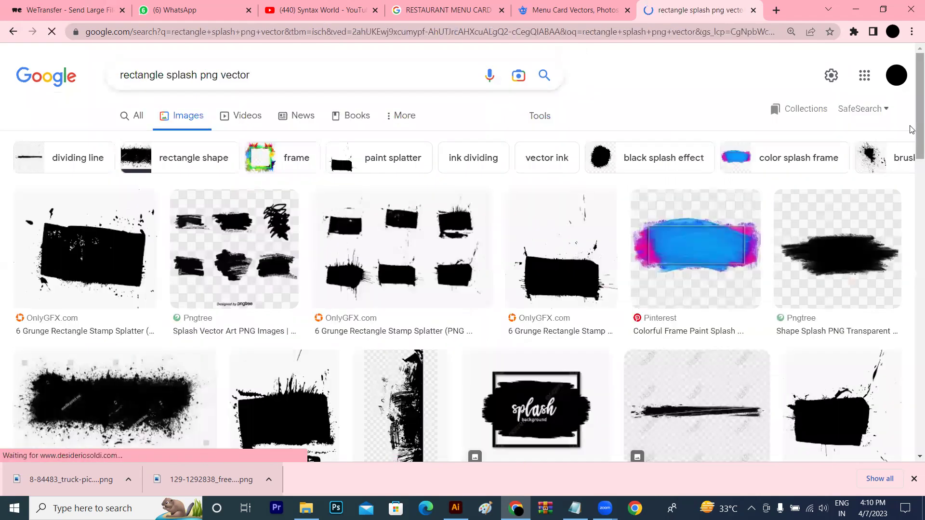
pyautogui.scroll(-1, 911, 145)
pyautogui.scroll(-3, 911, 171)
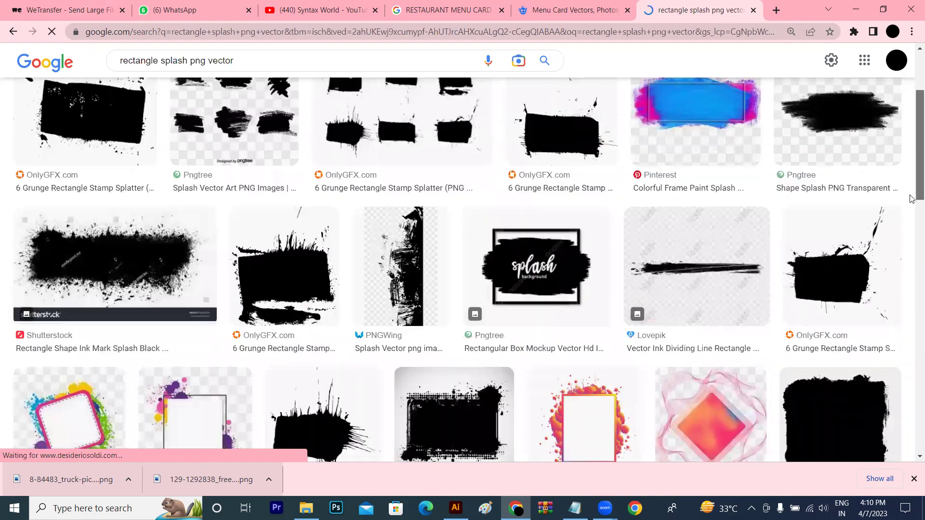
pyautogui.scroll(-4, 912, 285)
pyautogui.scroll(-6, 911, 299)
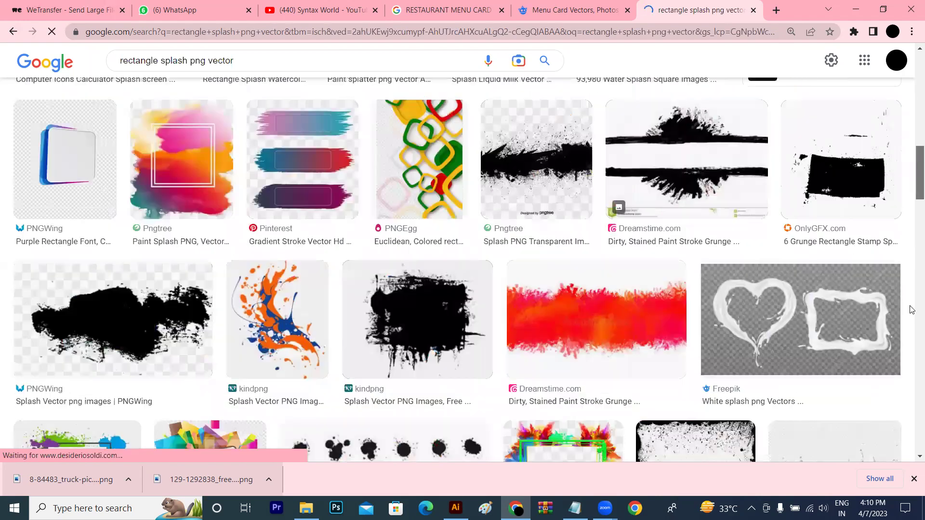
pyautogui.scroll(6, 912, 282)
pyautogui.scroll(-1, 911, 284)
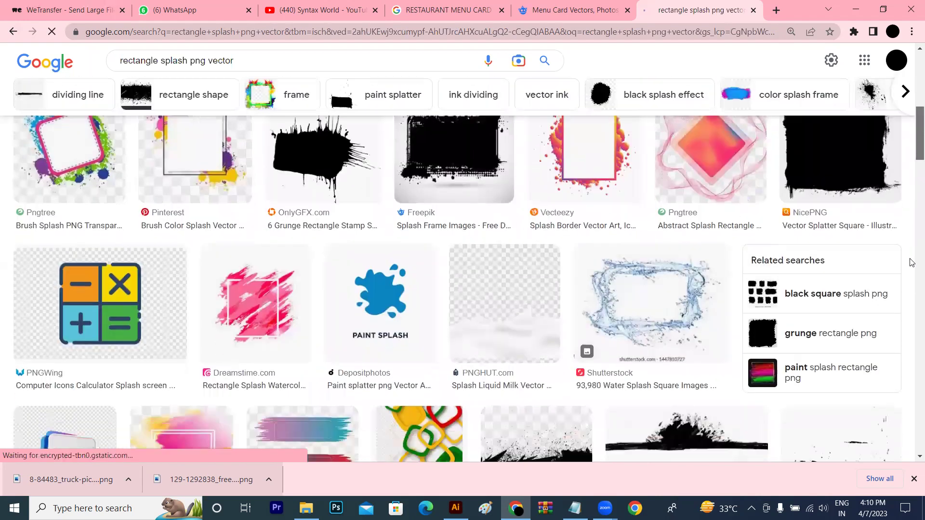
pyautogui.scroll(-4, 912, 286)
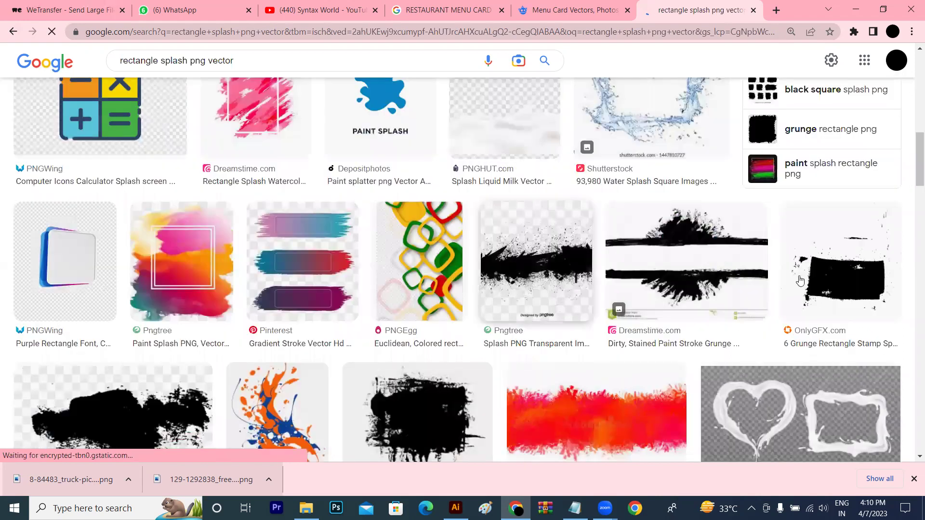
pyautogui.scroll(-3, 912, 103)
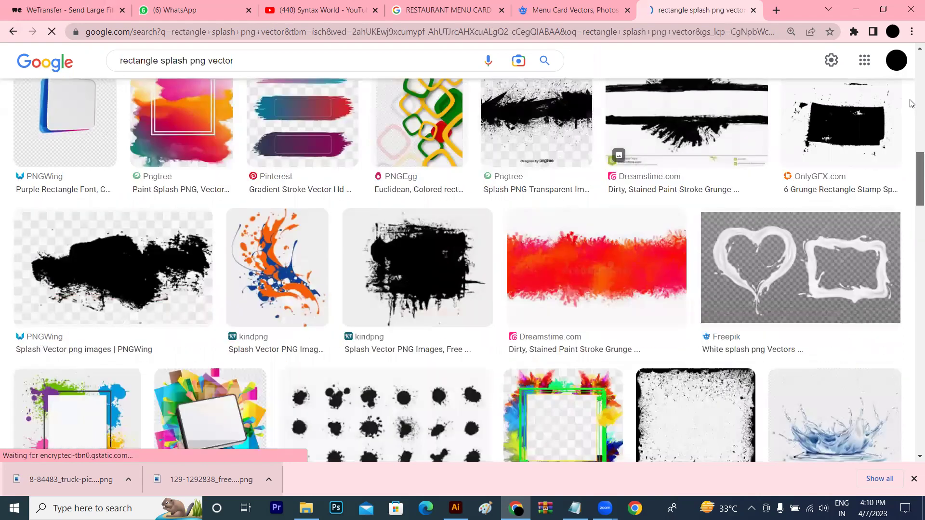
pyautogui.scroll(9, 911, 106)
pyautogui.scroll(-1, 911, 110)
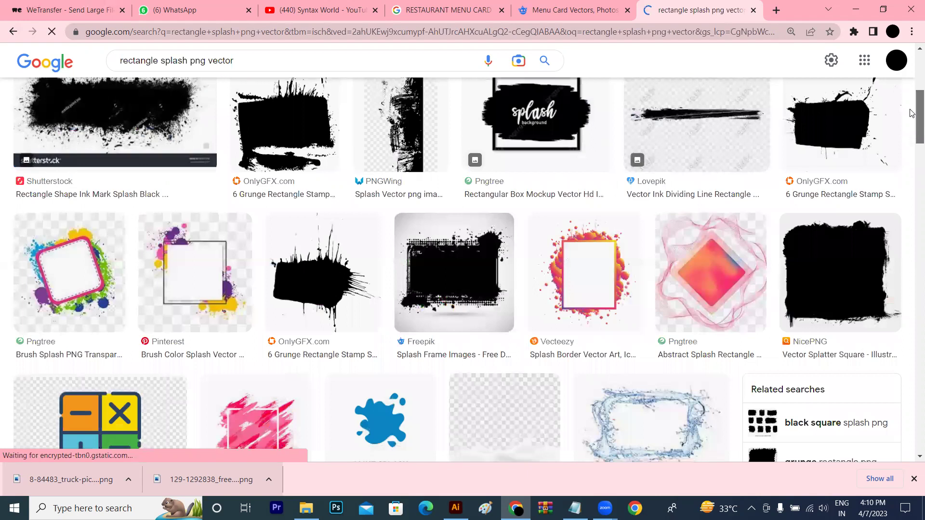
pyautogui.scroll(-8, 912, 153)
pyautogui.scroll(-7, 912, 192)
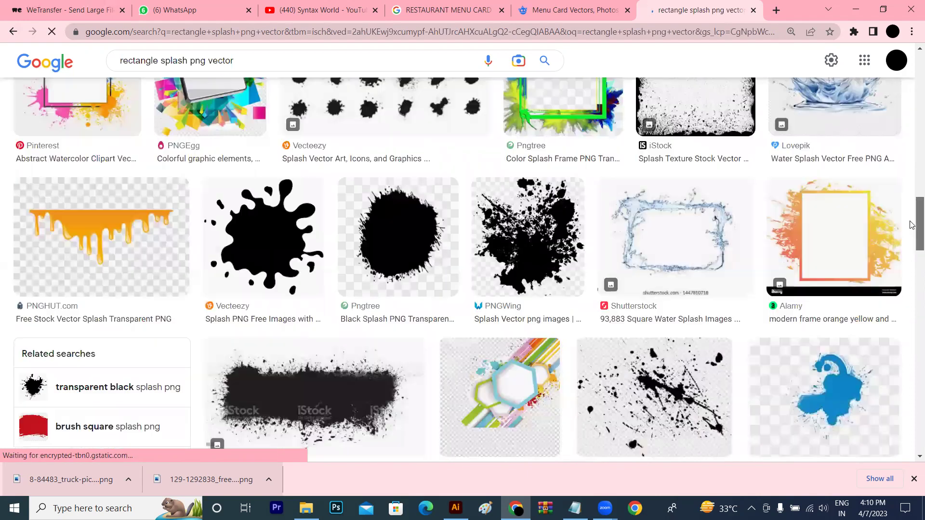
pyautogui.scroll(-2, 912, 197)
pyautogui.scroll(-5, 911, 270)
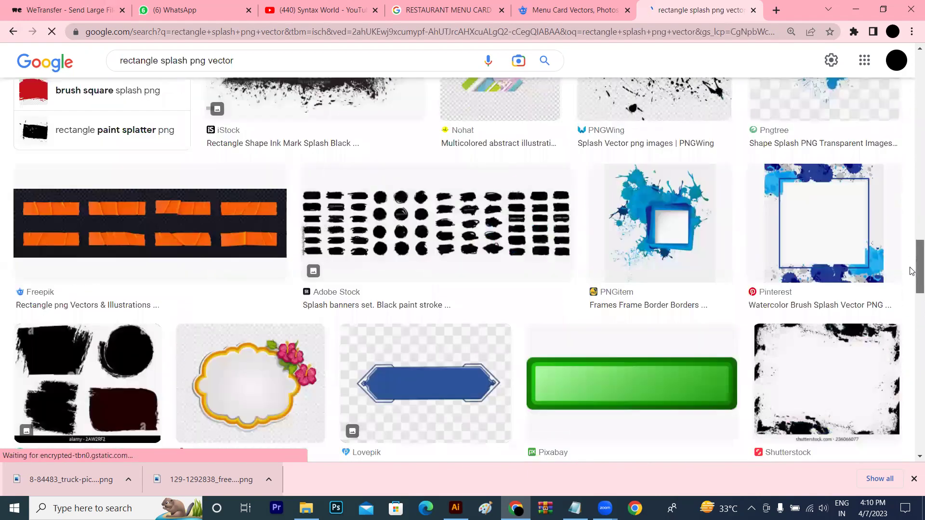
pyautogui.scroll(-2, 911, 271)
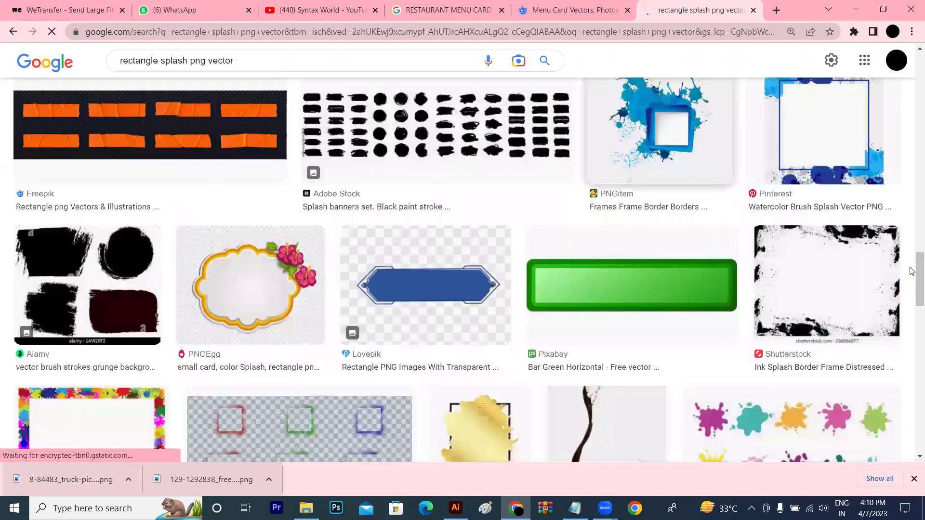
# - Copy the Adobe Stock black paint-stroke splash banners set image
pyautogui.click(524, 164)
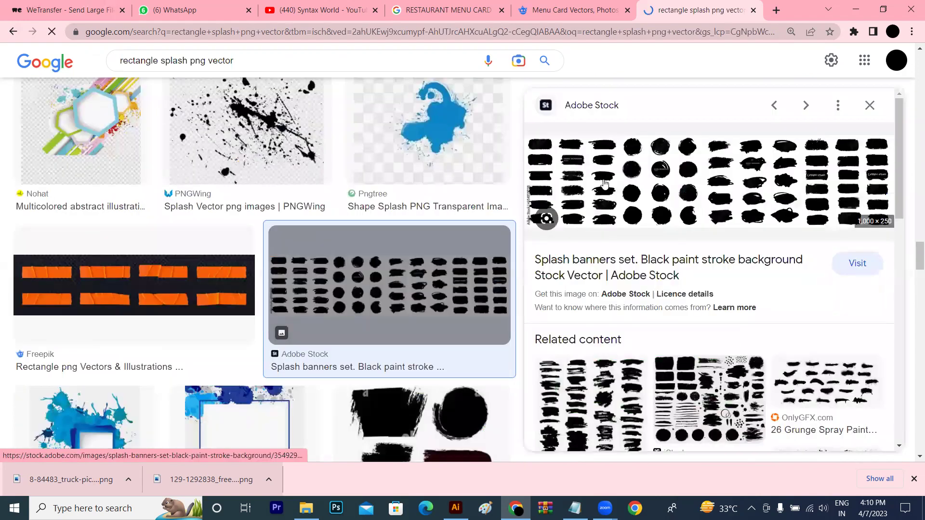
pyautogui.rightClick(539, 177)
pyautogui.click(576, 319)
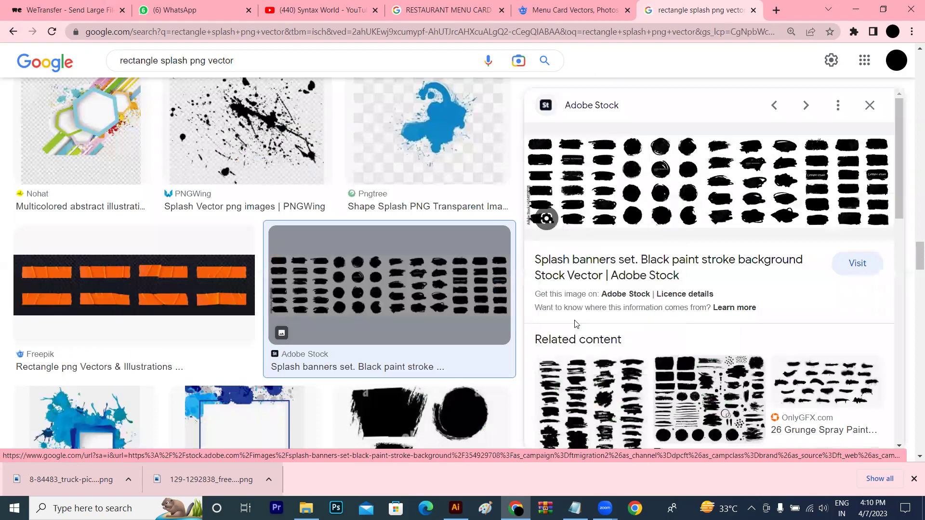
# - Paste the brush-stroke banners image into the menu document, above the artboard
pyautogui.hotkey('alt', 'Tab')
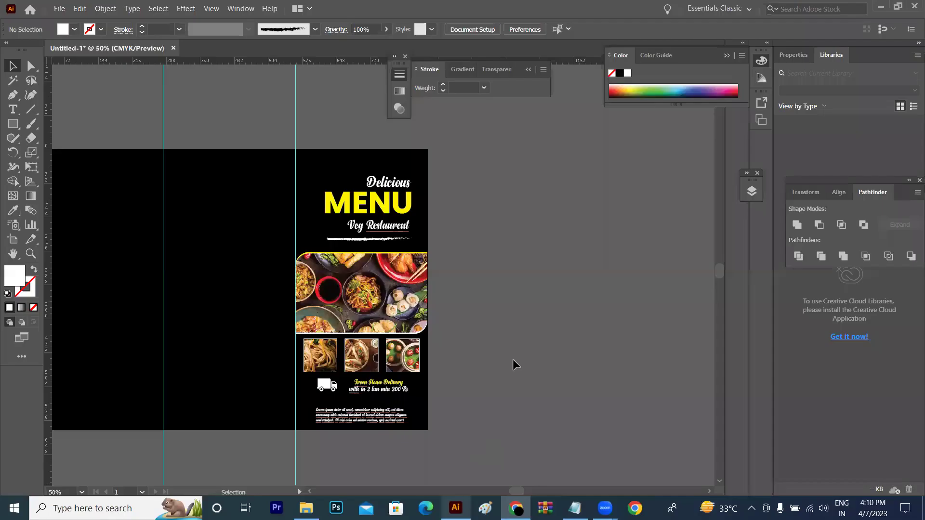
pyautogui.hotkey('ctrl', 'v')
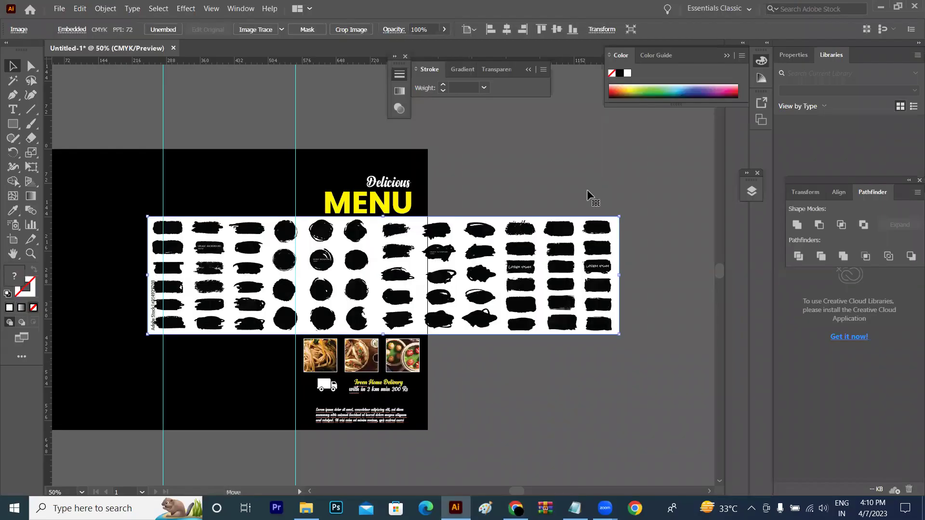
pyautogui.scroll(5, 604, 180)
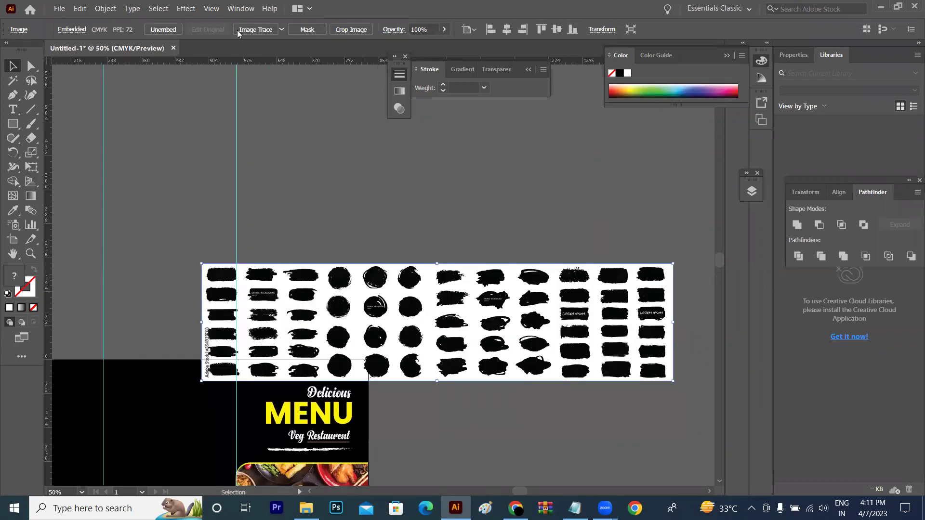
pyautogui.moveTo(354, 308); pyautogui.dragTo(371, 212)
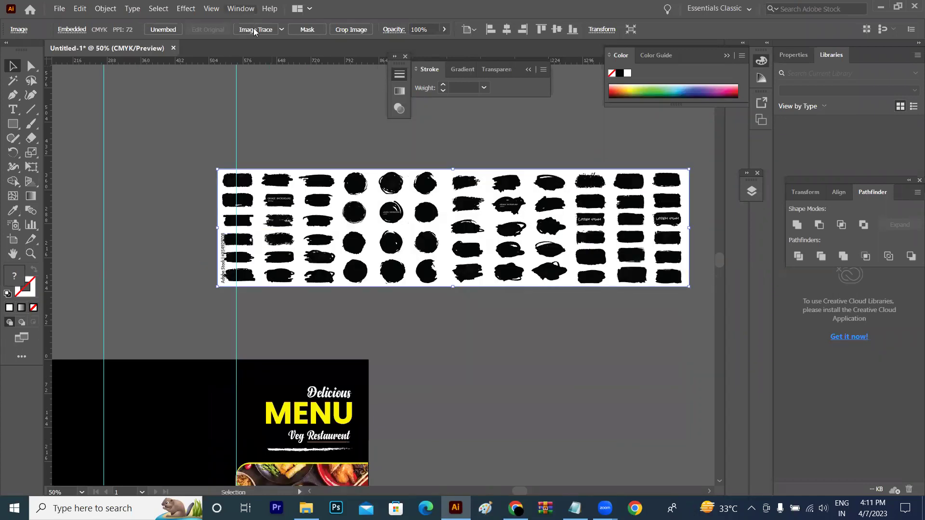
# - Image-trace and ungroup the banners into separate vector shapes
pyautogui.click(276, 31)
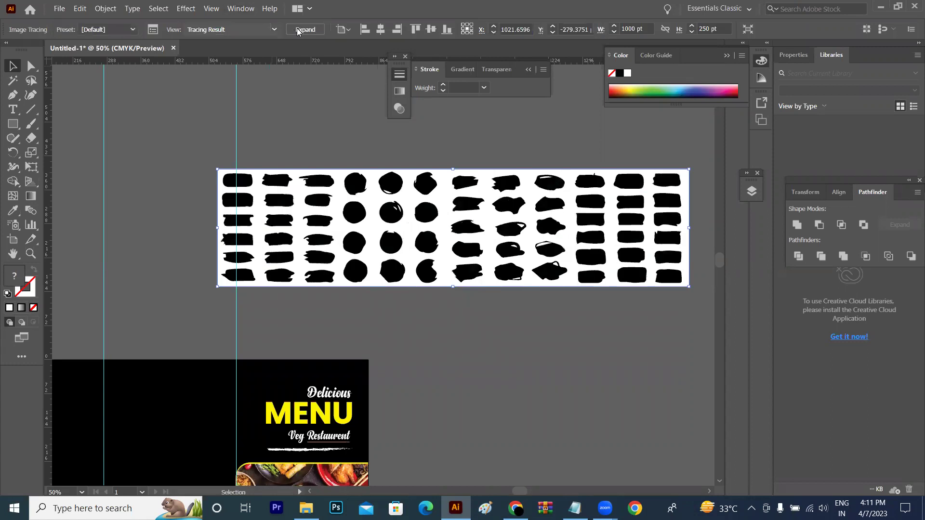
pyautogui.rightClick(355, 212)
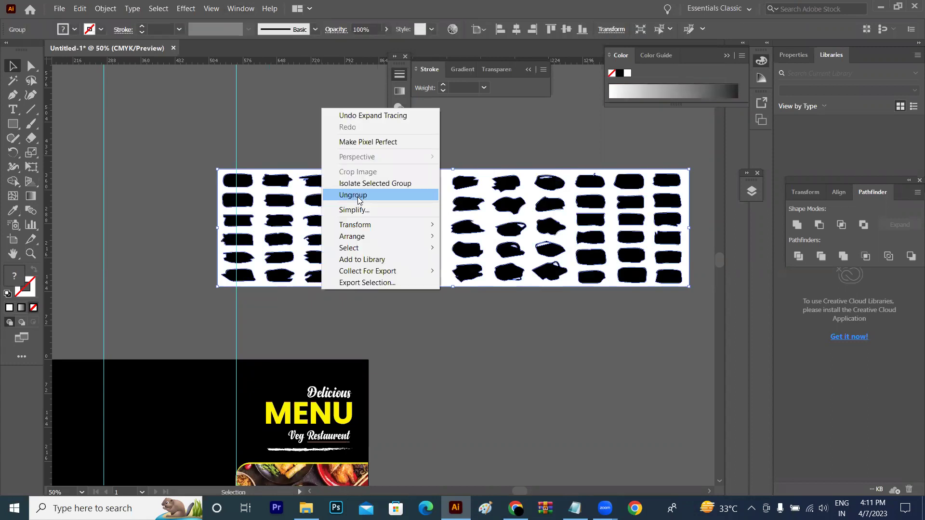
pyautogui.click(353, 194)
pyautogui.click(338, 151)
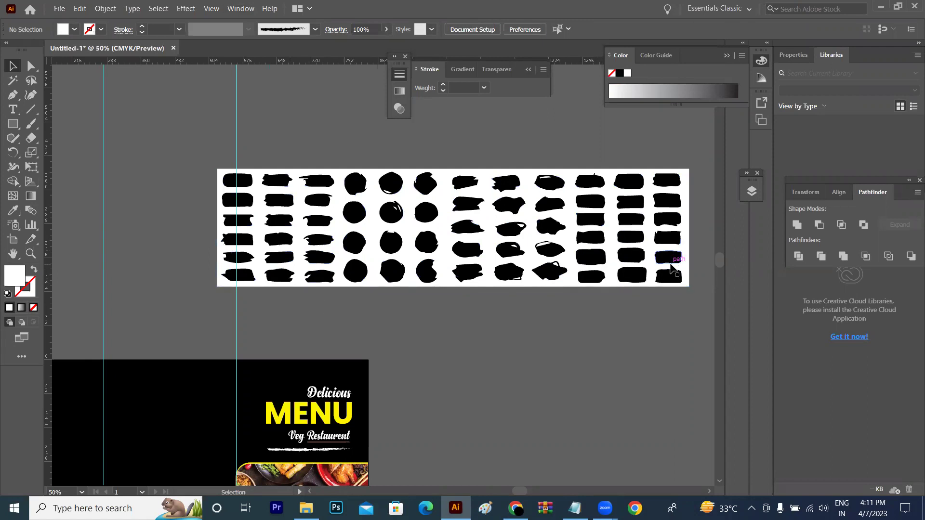
# - Pull one brush-stroke shape out and delete the rest of the grid
pyautogui.moveTo(326, 245); pyautogui.dragTo(500, 379)
pyautogui.click(622, 375)
pyautogui.moveTo(700, 148); pyautogui.dragTo(176, 290)
pyautogui.press('Delete')
# - Move the brush shape to the top of the middle panel and fill it white
pyautogui.moveTo(368, 310); pyautogui.dragTo(514, 203)
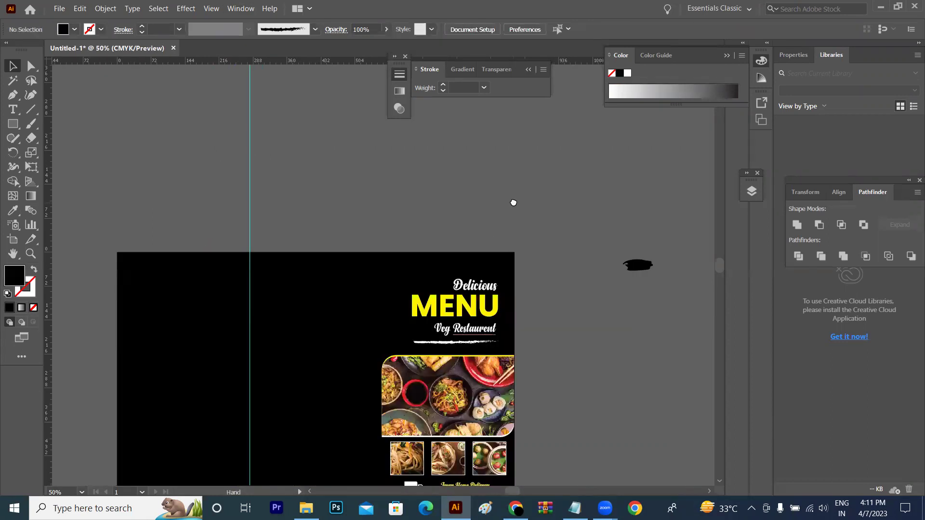
pyautogui.moveTo(643, 273); pyautogui.dragTo(273, 288)
pyautogui.click(74, 30)
pyautogui.click(25, 50)
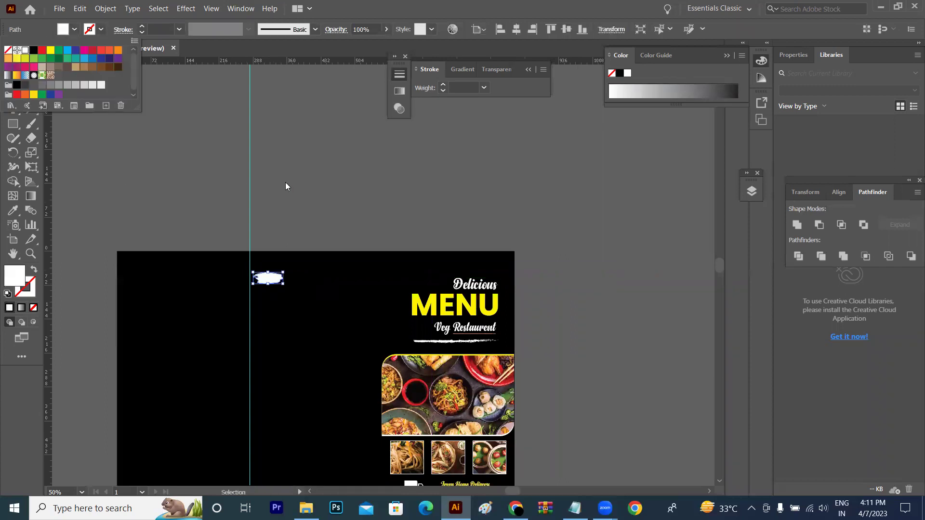
pyautogui.click(285, 179)
# - Recolour the brush shape yellow and zoom out to view the whole artboard
pyautogui.hotkey('ctrl', '+')
pyautogui.hotkey('ctrl', '+')
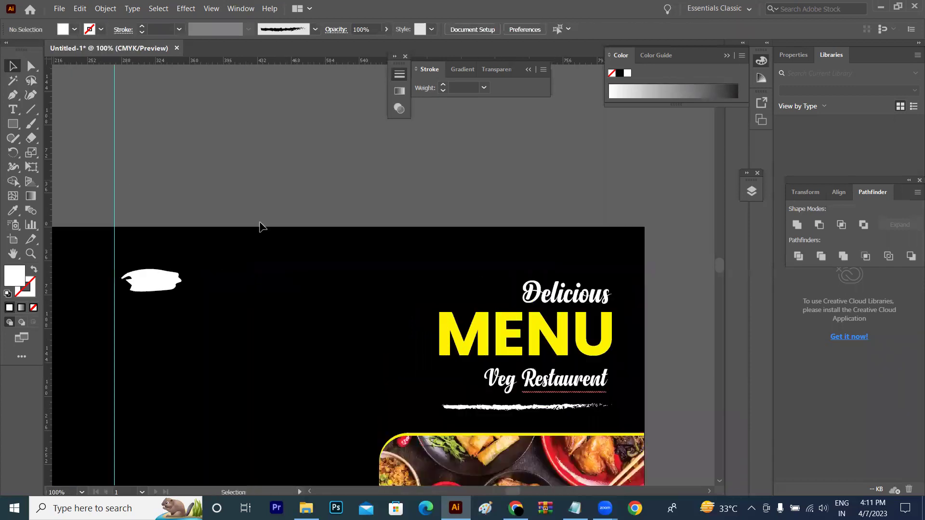
pyautogui.moveTo(261, 226); pyautogui.dragTo(351, 200)
pyautogui.click(223, 258)
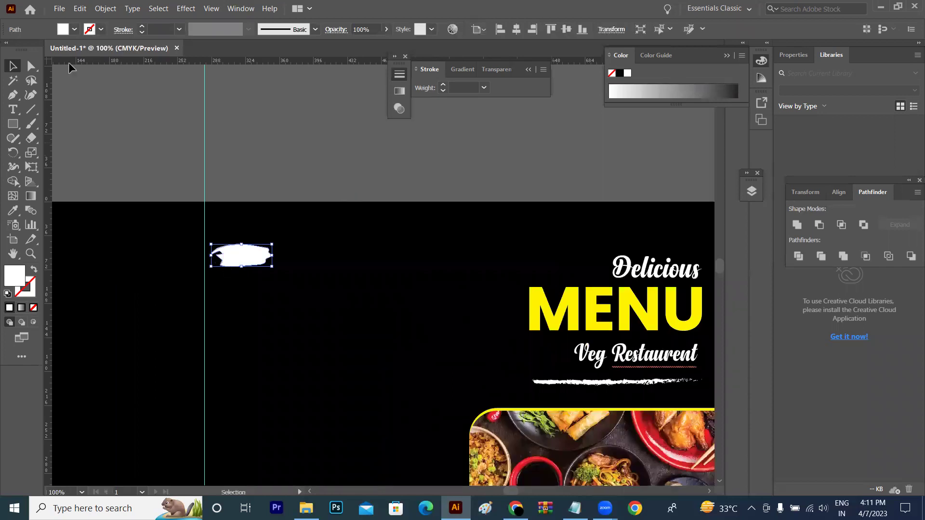
pyautogui.click(74, 32)
pyautogui.click(25, 50)
pyautogui.click(375, 126)
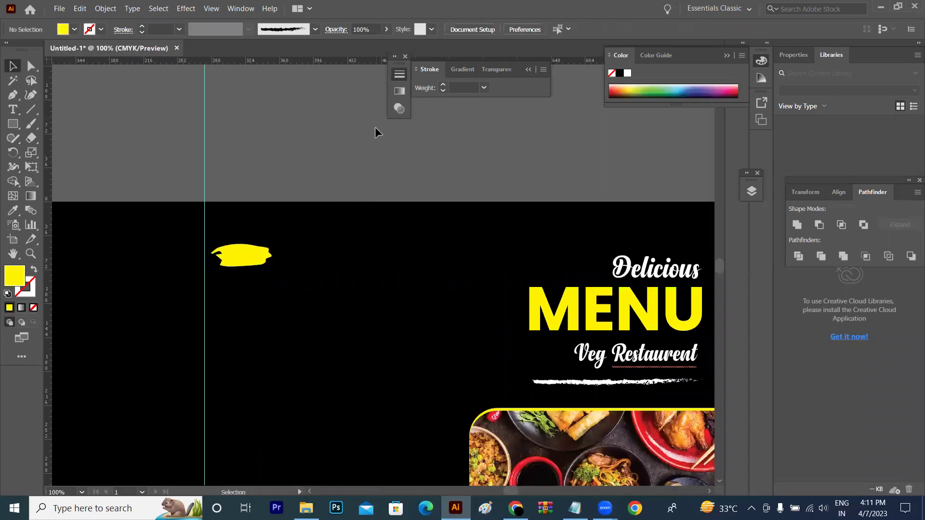
pyautogui.hotkey('ctrl', '-')
pyautogui.hotkey('ctrl', '-')
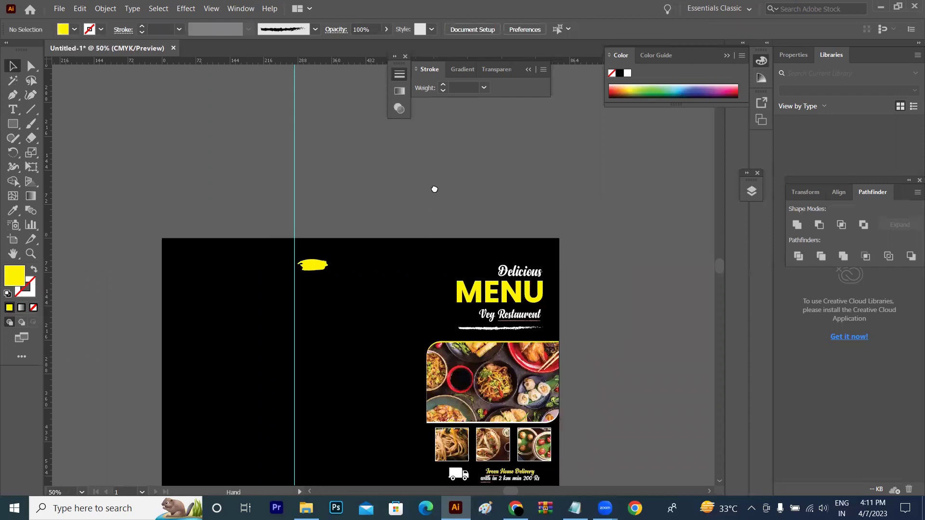
pyautogui.moveTo(434, 190); pyautogui.dragTo(432, 141)
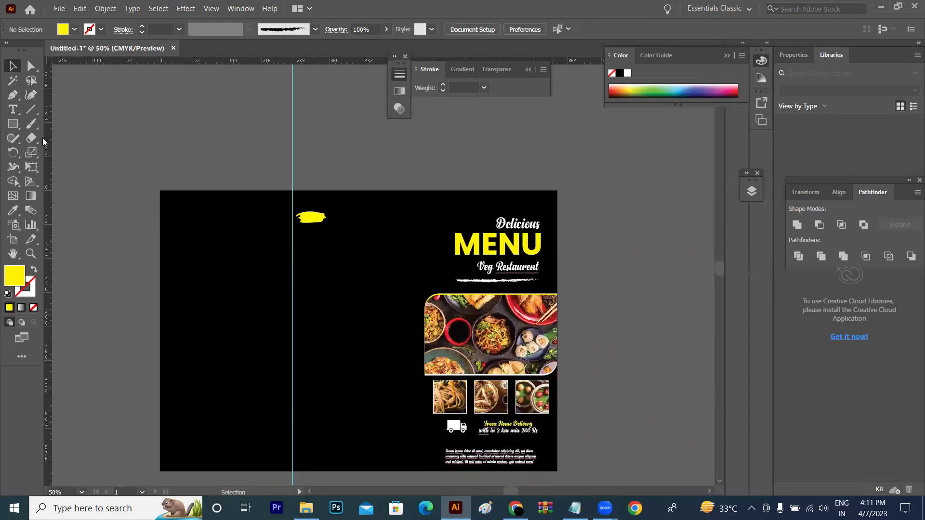
# - Drag a vertical guide from the left ruler to the cover panel's left edge
pyautogui.click(30, 109)
pyautogui.click(79, 151)
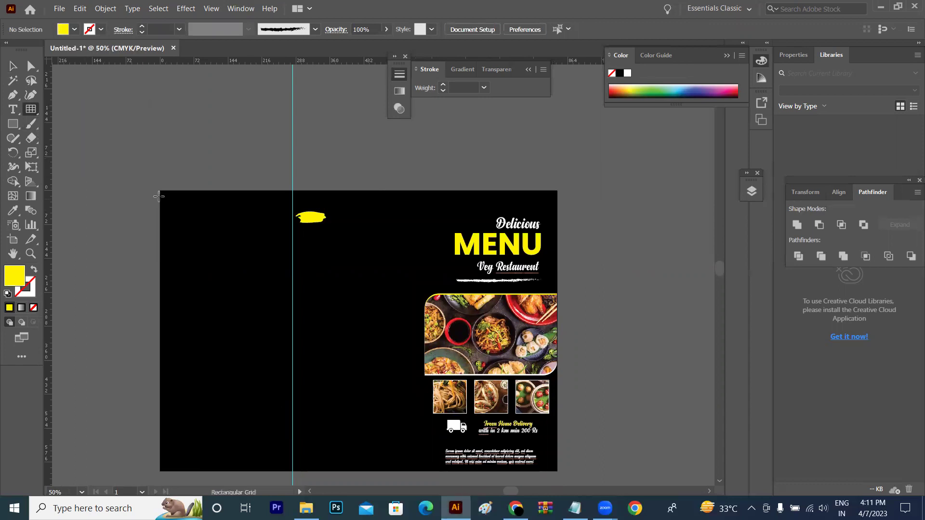
pyautogui.moveTo(160, 191); pyautogui.dragTo(557, 472)
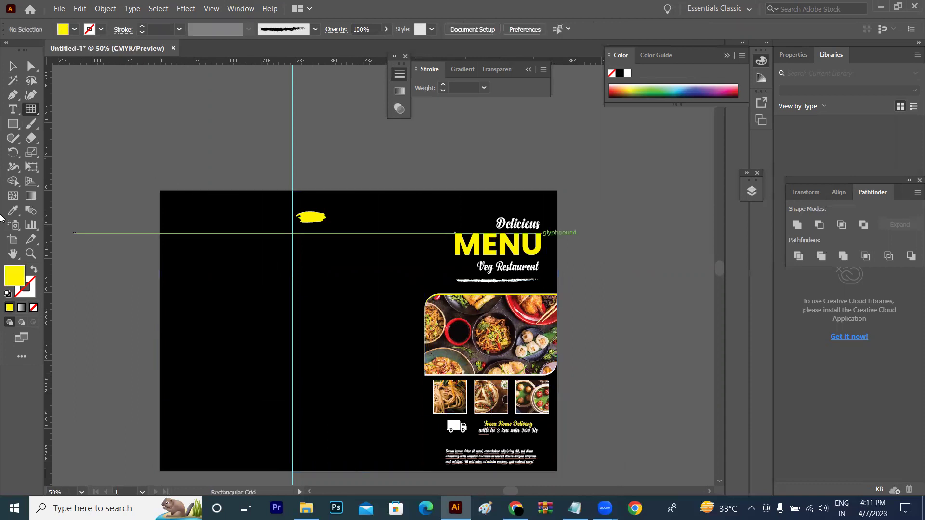
pyautogui.moveTo(48, 263)
pyautogui.mouseDown()
pyautogui.moveTo(440, 342)
pyautogui.moveTo(426, 359)
pyautogui.mouseUp()
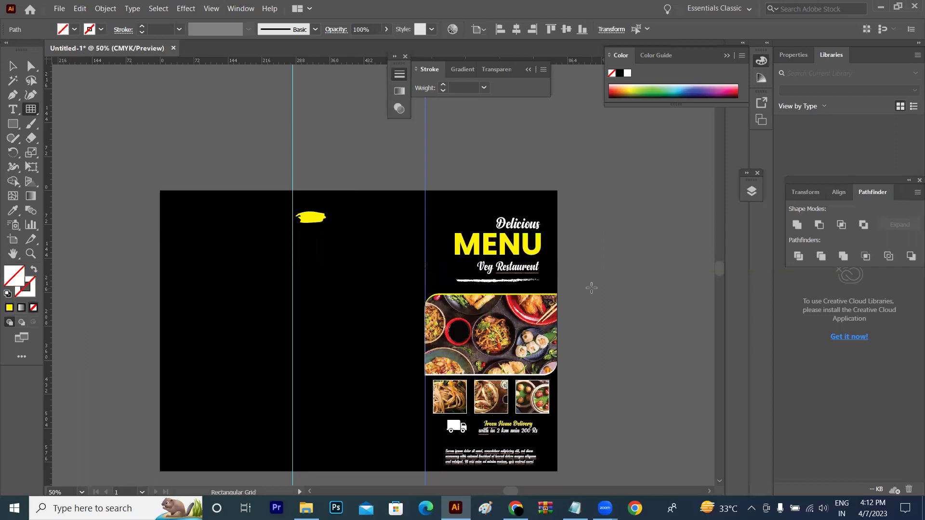
pyautogui.click(592, 288)
pyautogui.click(522, 380)
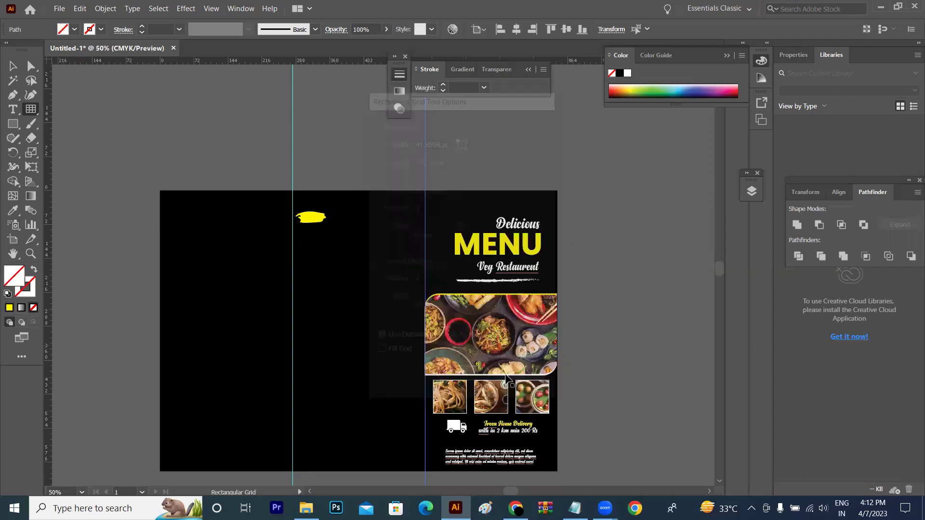
# - Zoom in and nudge the yellow brush shape slightly lower on the middle panel
pyautogui.hotkey('ctrl', '+')
pyautogui.hotkey('ctrl', '+')
pyautogui.hotkey('ctrl', '+')
pyautogui.moveTo(475, 334); pyautogui.dragTo(603, 417)
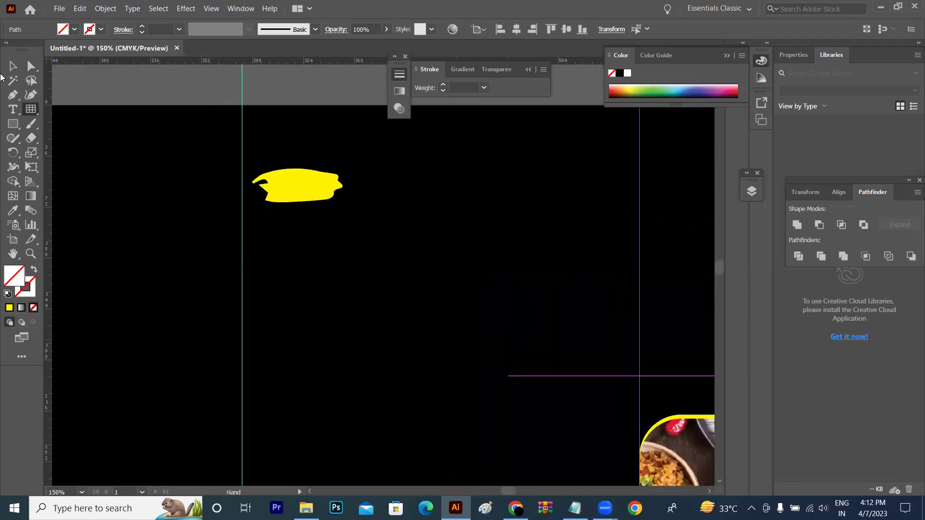
pyautogui.click(12, 66)
pyautogui.click(295, 197)
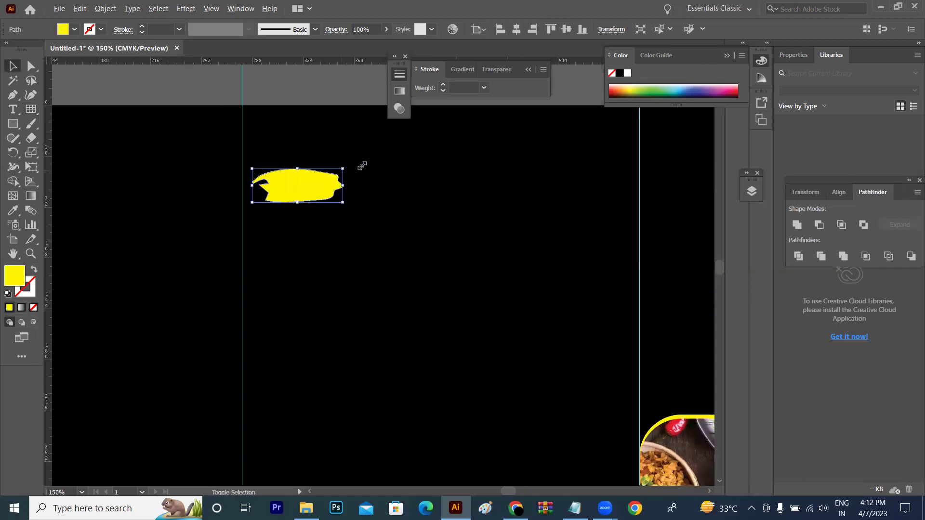
pyautogui.moveTo(324, 185); pyautogui.dragTo(331, 195)
pyautogui.moveTo(294, 134); pyautogui.dragTo(294, 133)
# - Type 'Breakfast' as new text and drag it onto the yellow brush shape
pyautogui.click(269, 89)
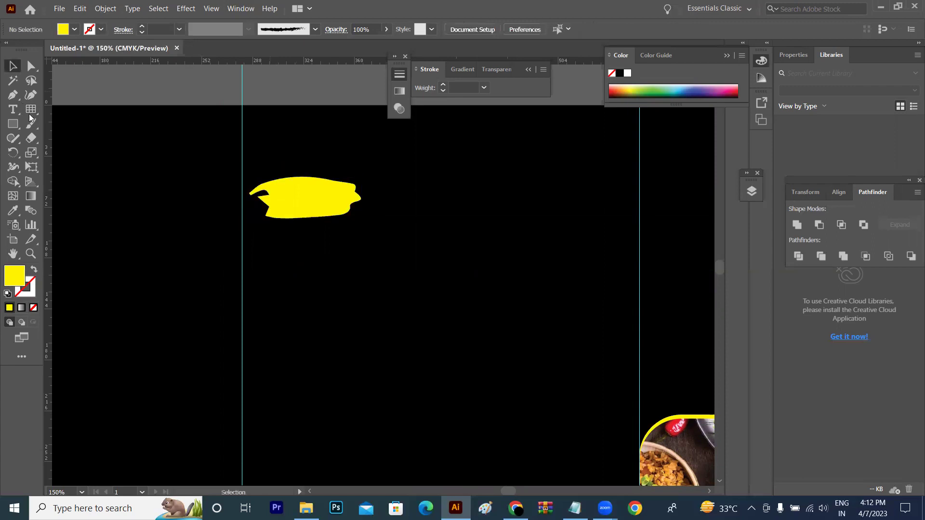
pyautogui.click(17, 110)
pyautogui.scroll(3, 322, 243)
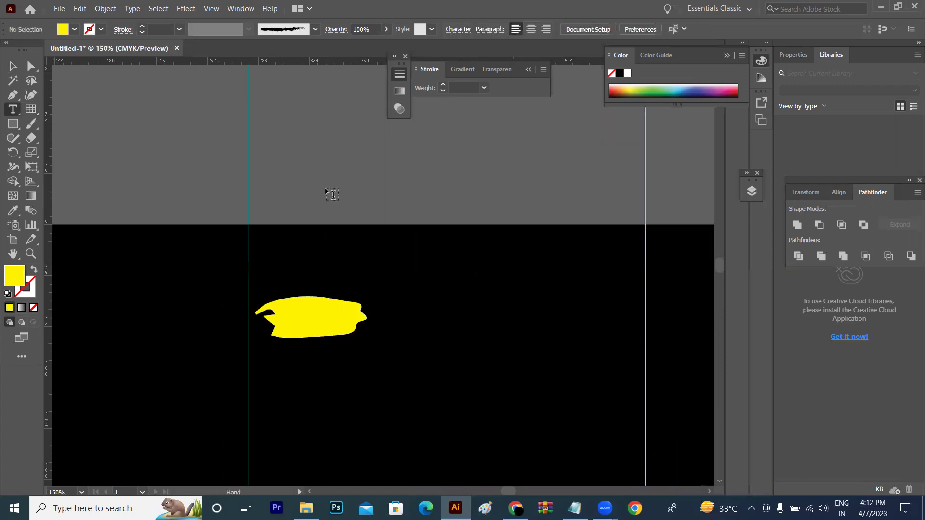
pyautogui.click(326, 179)
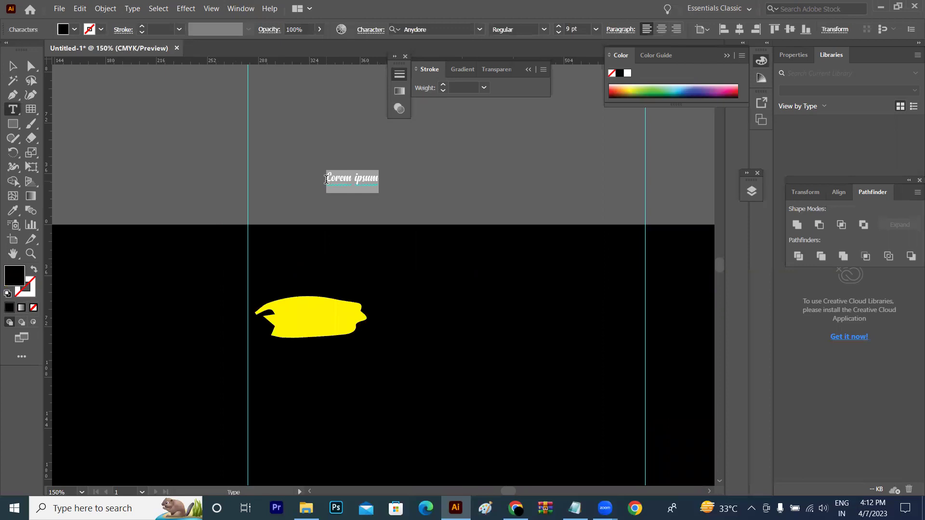
pyautogui.write('Brea')
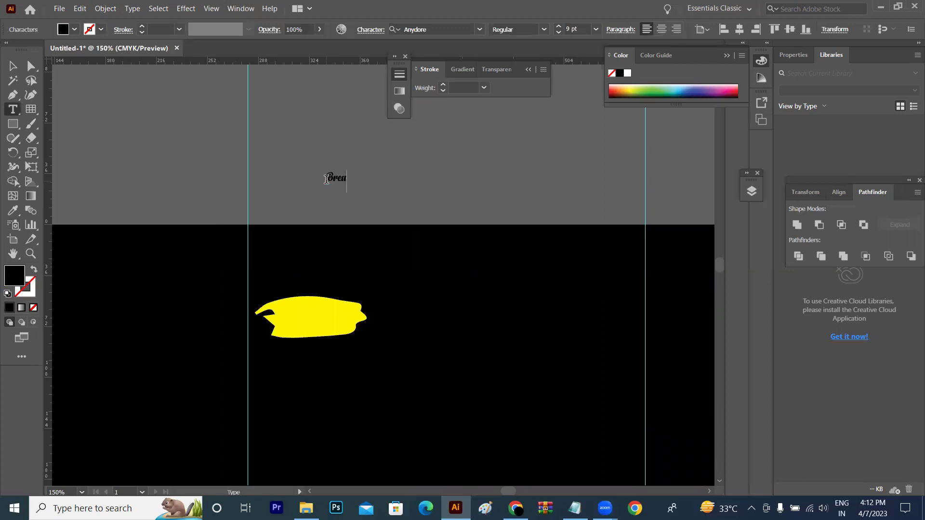
pyautogui.write('kfast')
pyautogui.press('Escape')
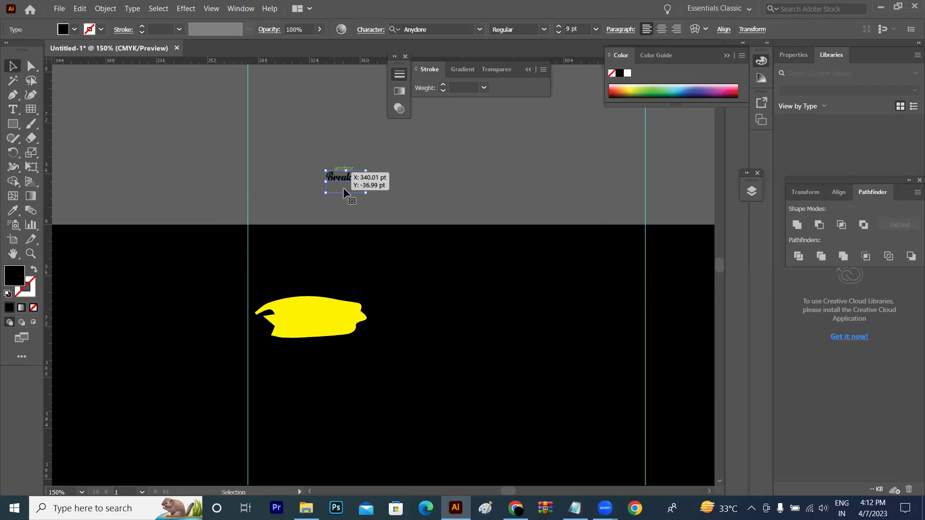
pyautogui.moveTo(315, 317); pyautogui.dragTo(315, 317)
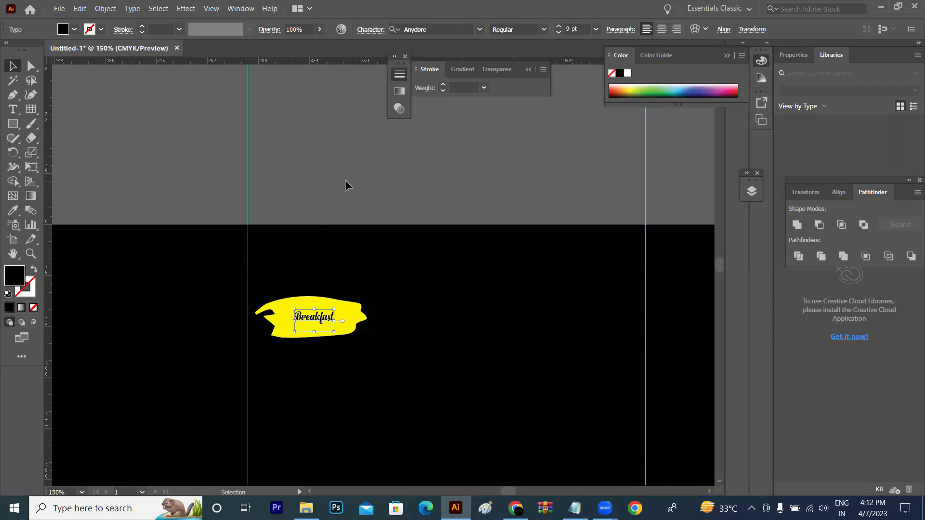
pyautogui.click(345, 180)
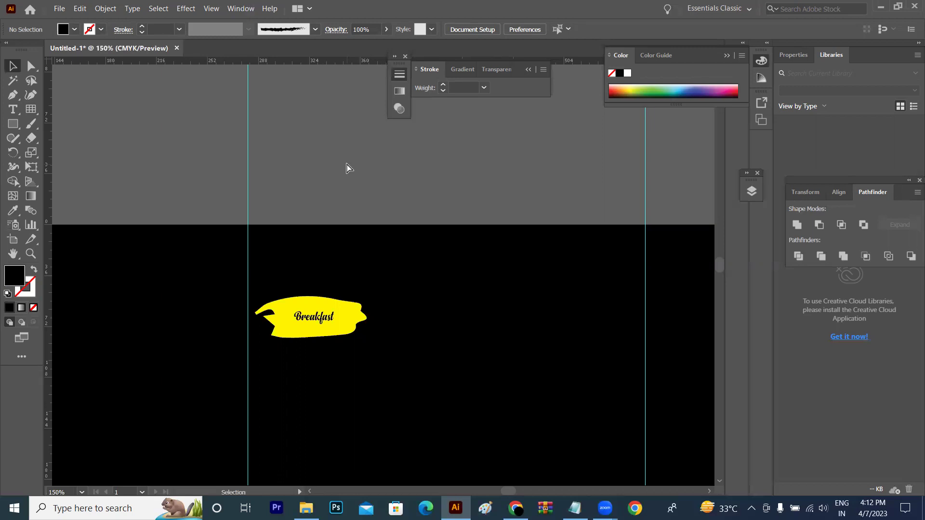
pyautogui.scroll(-1, 343, 248)
# - Place a copy of the noodle thumbnail in the middle panel
pyautogui.scroll(-1, 337, 144)
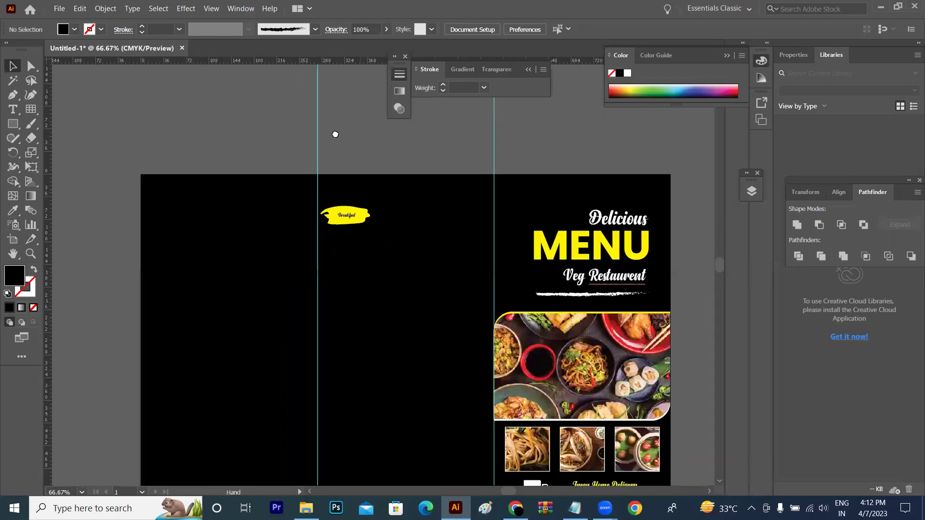
pyautogui.moveTo(476, 373); pyautogui.dragTo(451, 314)
pyautogui.moveTo(509, 388)
pyautogui.mouseDown()
pyautogui.moveTo(440, 167)
pyautogui.moveTo(445, 134)
pyautogui.mouseUp()
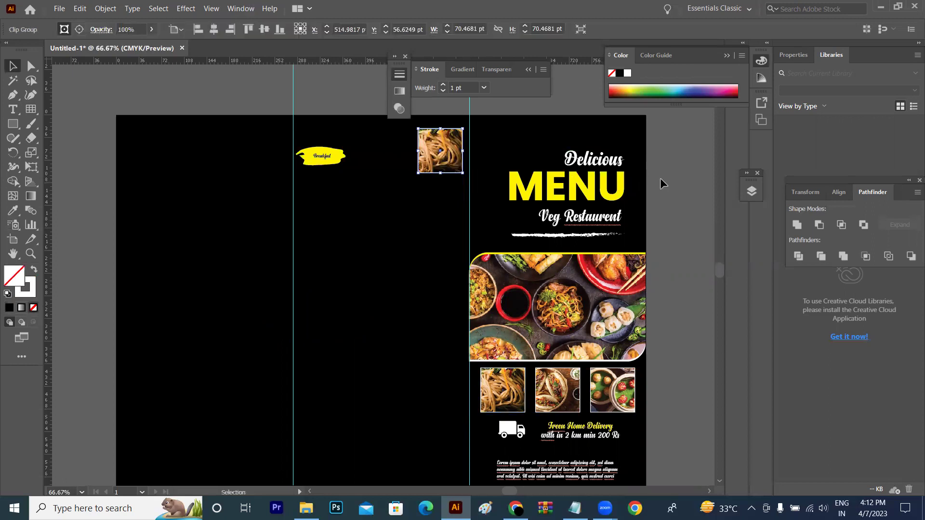
pyautogui.click(147, 113)
# - Add a small text object typed 'L' above the artboard and enlarge it
pyautogui.scroll(2, 212, 217)
pyautogui.press('t')
pyautogui.scroll(3, 217, 186)
pyautogui.click(216, 182)
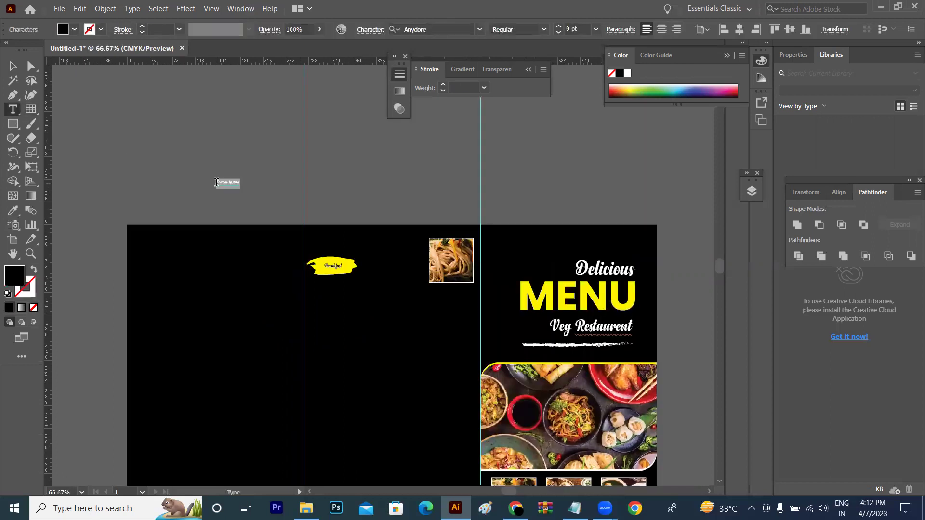
pyautogui.write('L')
pyautogui.press('Escape')
pyautogui.moveTo(229, 178); pyautogui.dragTo(253, 161)
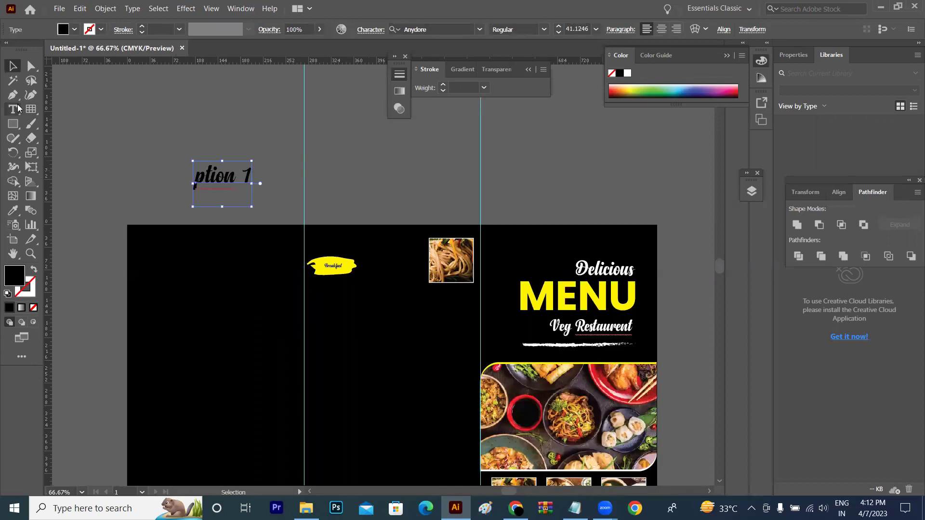
# - Correct 'ption 1' to 'option 1' and move it under Breakfast
pyautogui.doubleClick(199, 175)
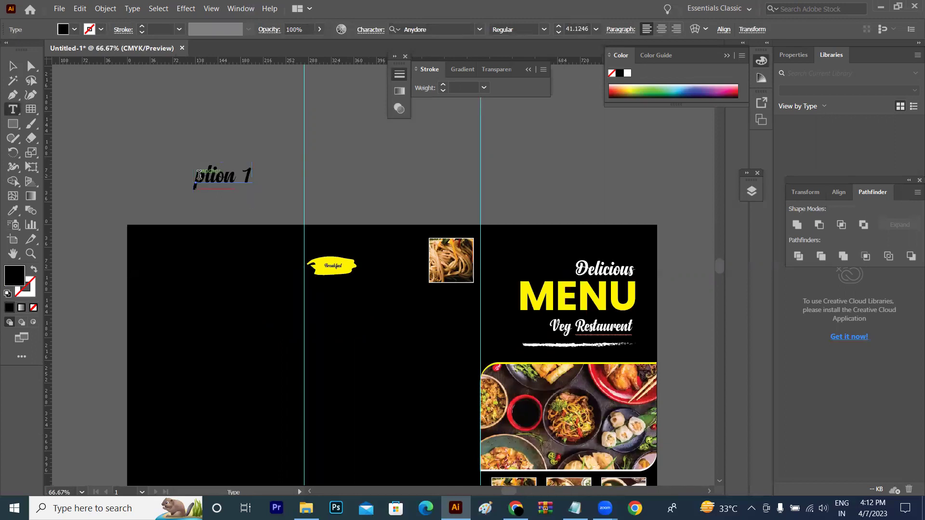
pyautogui.write('o')
pyautogui.click(13, 67)
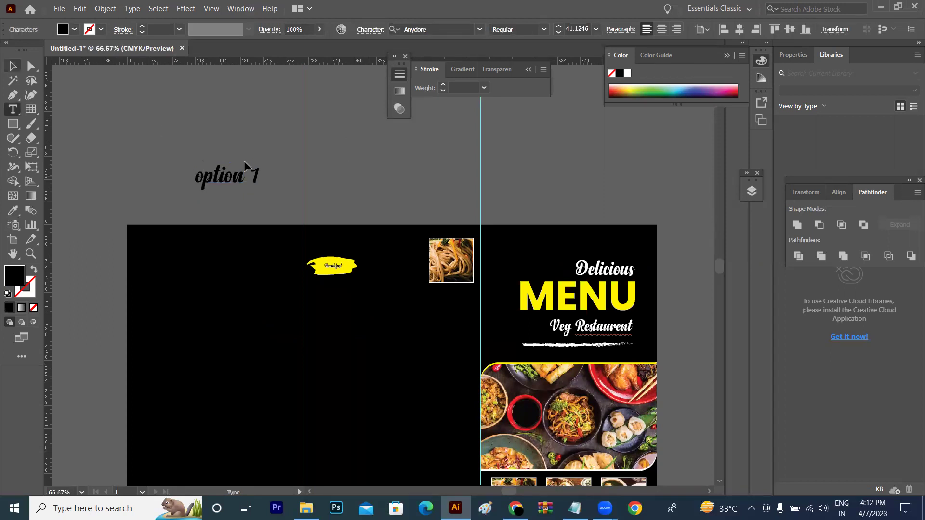
pyautogui.click(241, 189)
pyautogui.moveTo(330, 310); pyautogui.dragTo(341, 312)
# - Give option 1 the MENU text style in Regular weight at 19 pt
pyautogui.press('i')
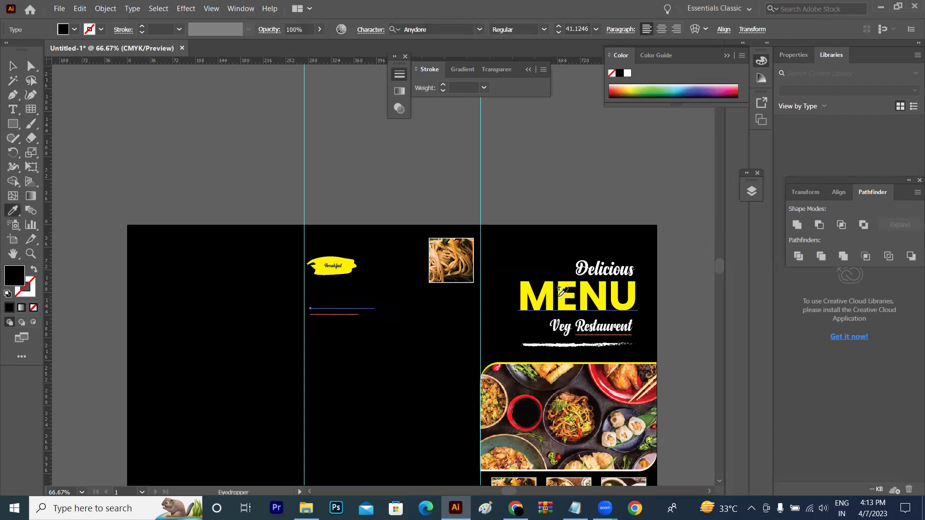
pyautogui.hotkey('ctrl', 'z')
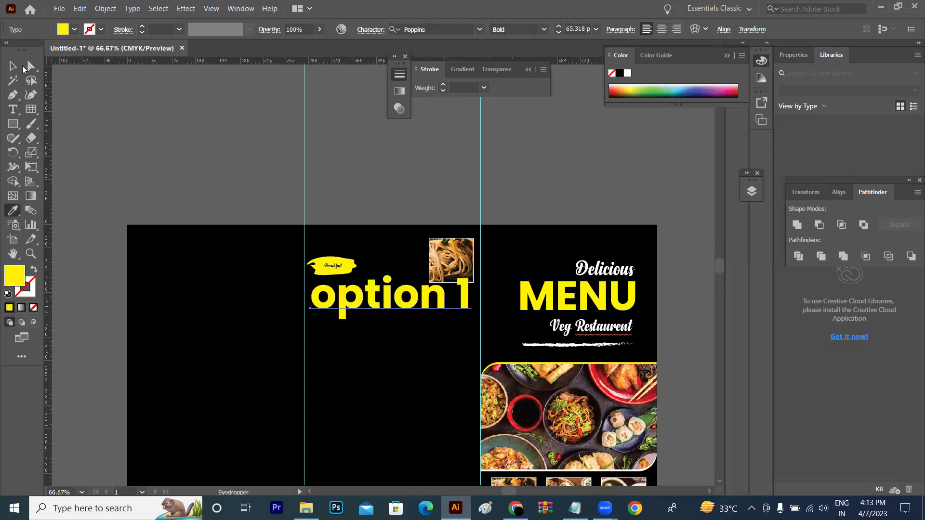
pyautogui.click(23, 67)
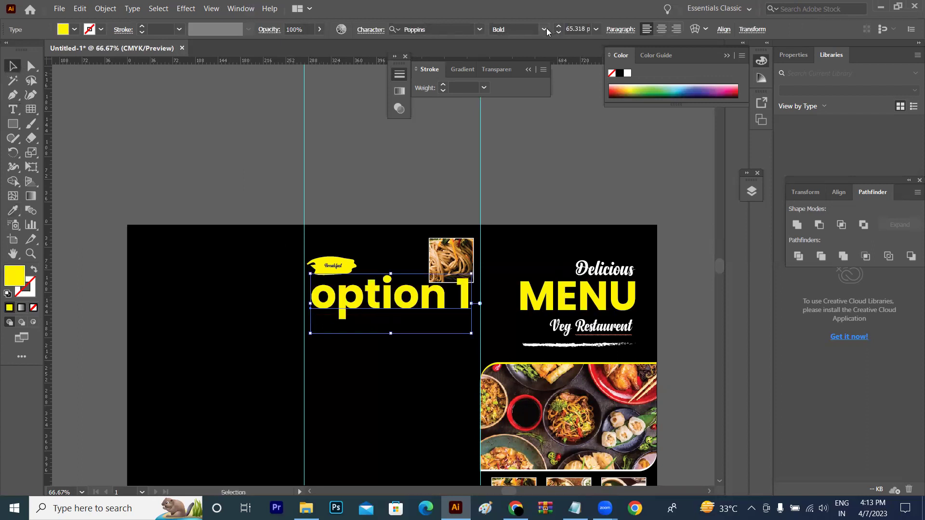
pyautogui.click(544, 29)
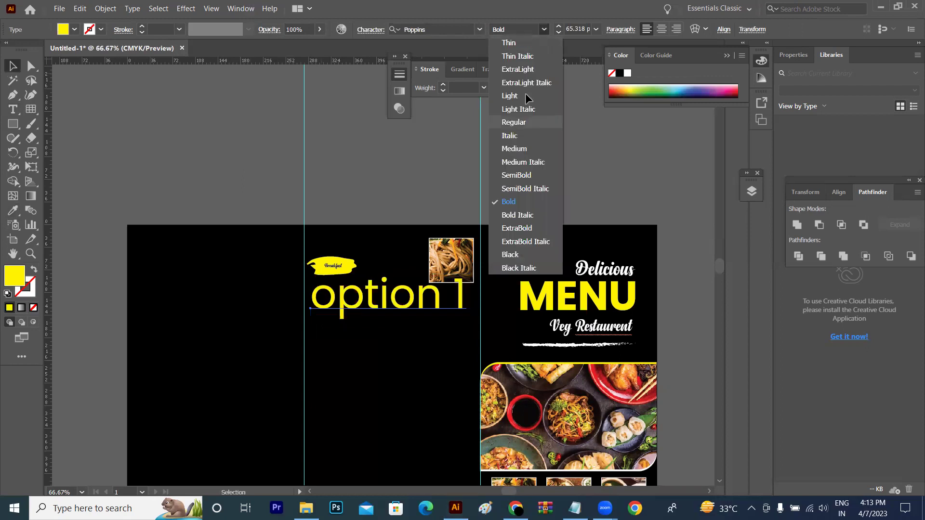
pyautogui.click(558, 33)
pyautogui.write('56')
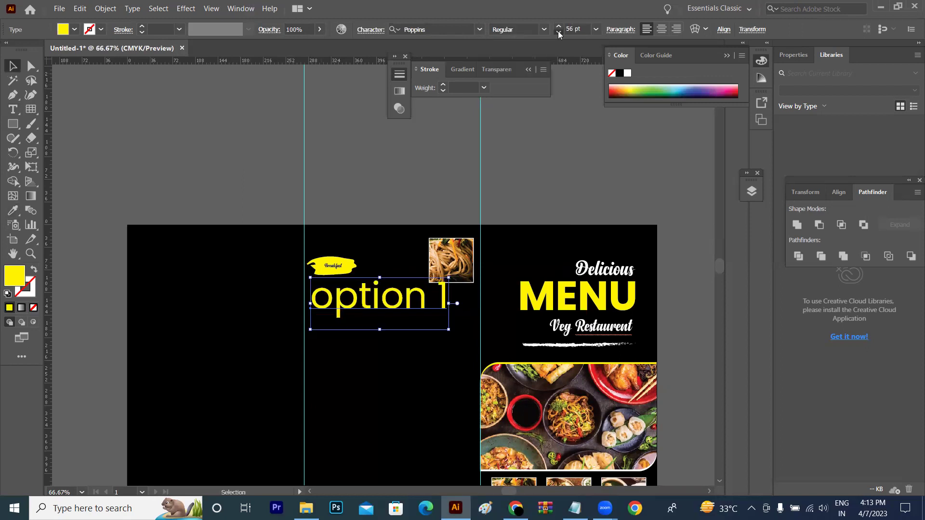
pyautogui.click(558, 33)
pyautogui.click(558, 33)
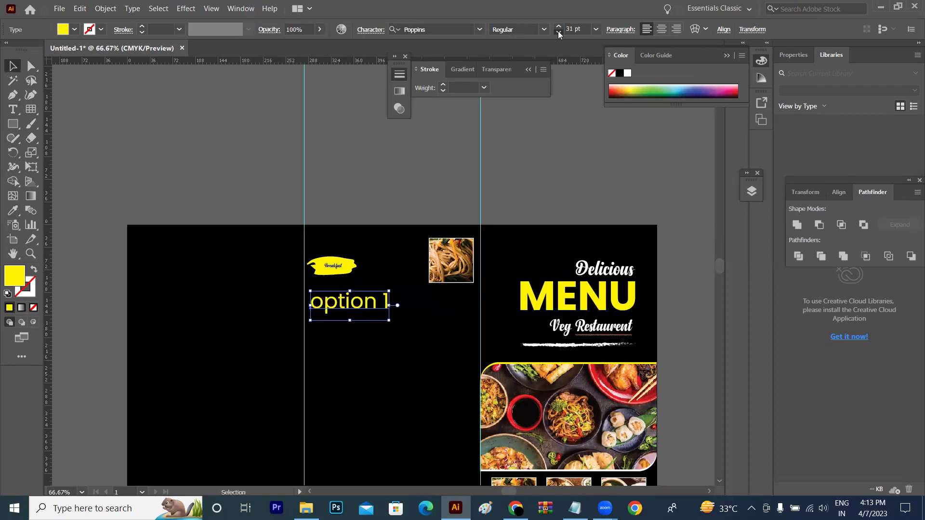
pyautogui.click(559, 32)
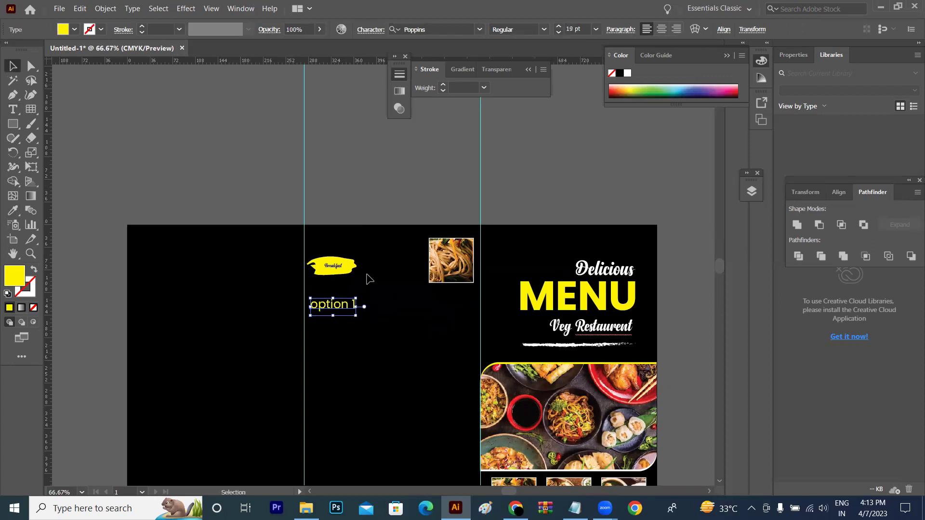
# - Change option 1 to Title Case so it reads 'Option 1'
pyautogui.click(343, 314)
pyautogui.tripleClick(341, 305)
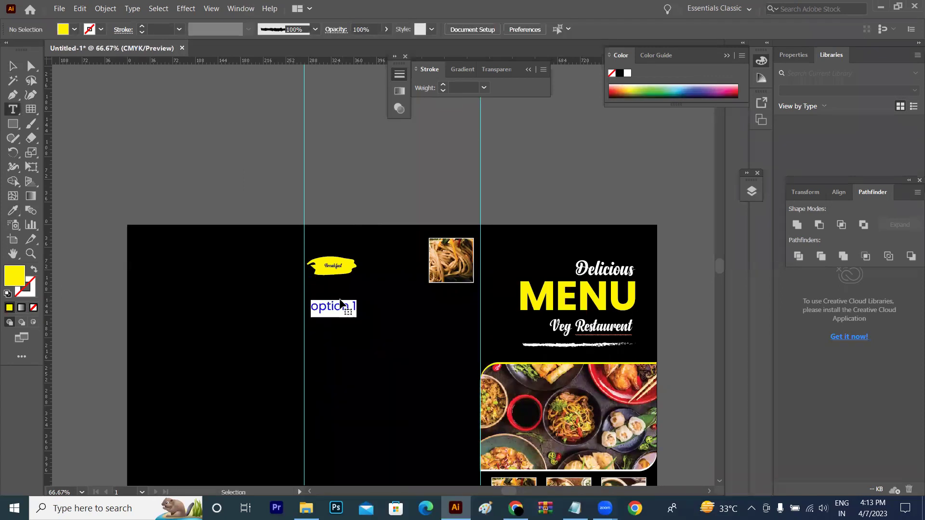
pyautogui.press('Escape')
pyautogui.click(15, 67)
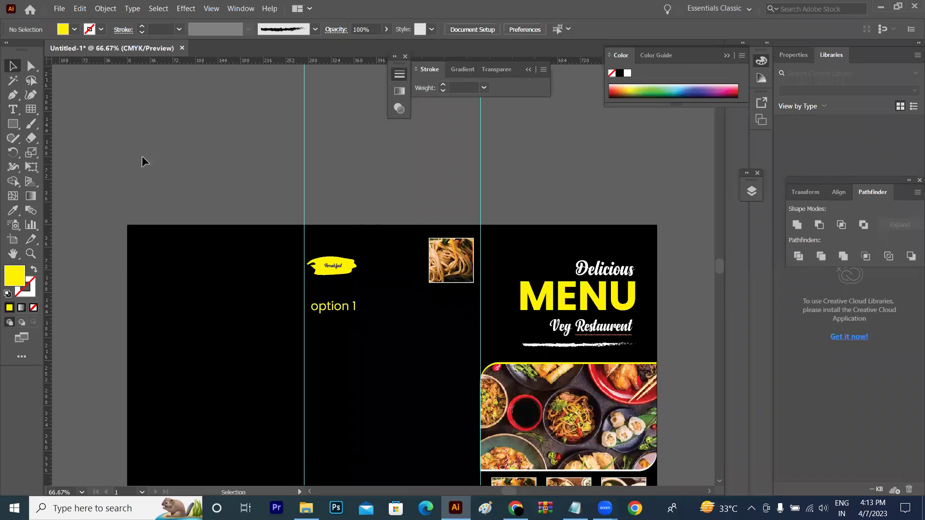
pyautogui.click(333, 308)
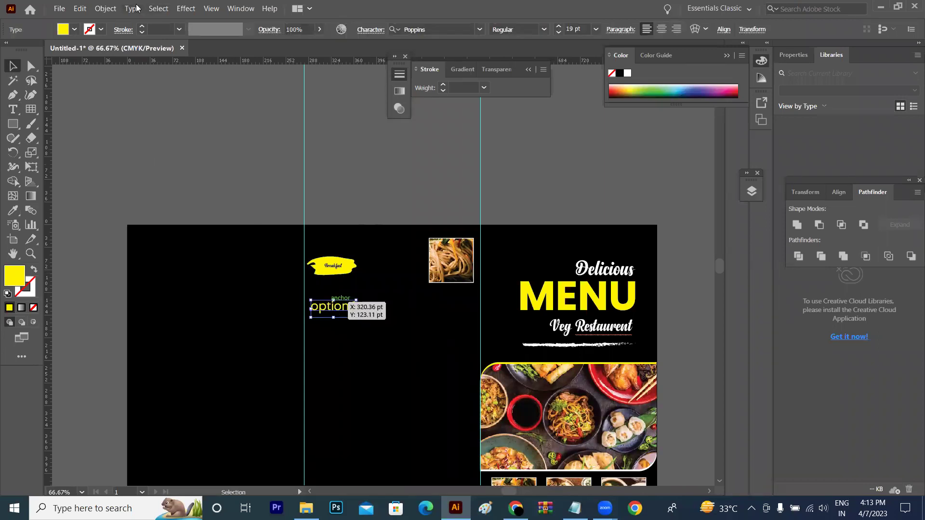
pyautogui.click(132, 9)
pyautogui.moveTo(159, 171)
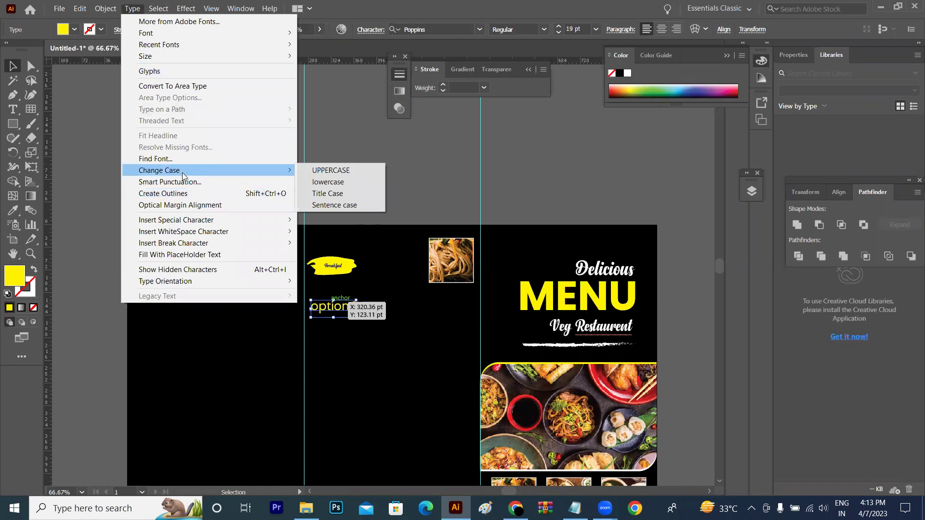
pyautogui.click(328, 193)
pyautogui.click(339, 160)
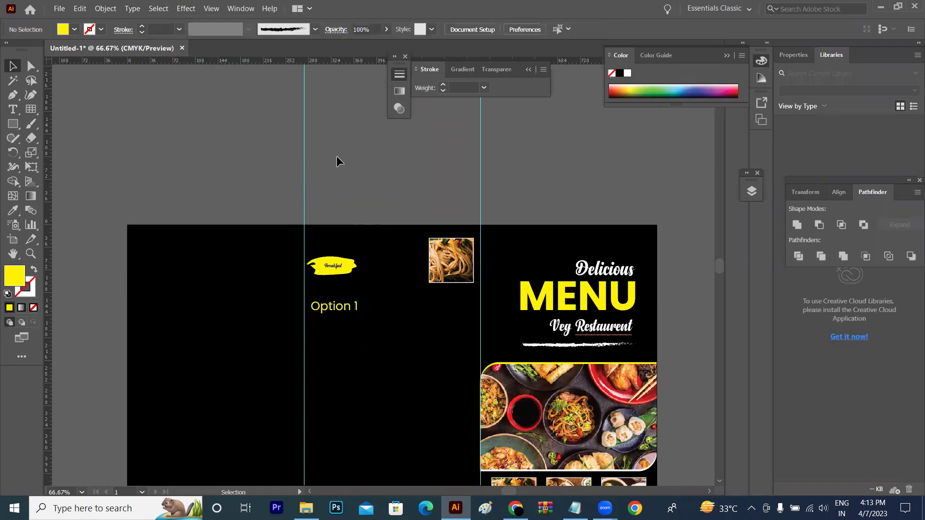
# - Copy Option 1 to the right on the same line and nudge both up
pyautogui.moveTo(338, 312)
pyautogui.mouseDown()
pyautogui.moveTo(336, 303)
pyautogui.moveTo(509, 307)
pyautogui.mouseUp()
pyautogui.click(436, 306)
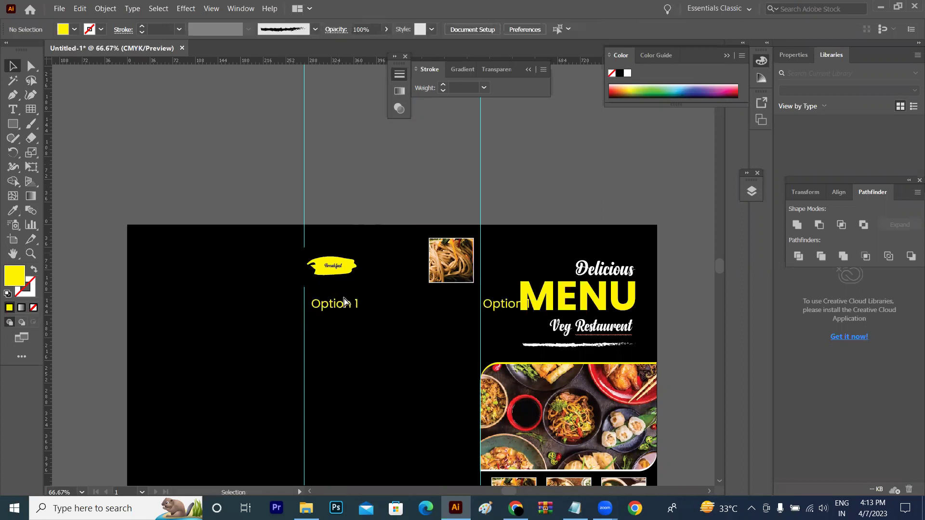
pyautogui.moveTo(344, 301); pyautogui.dragTo(450, 305)
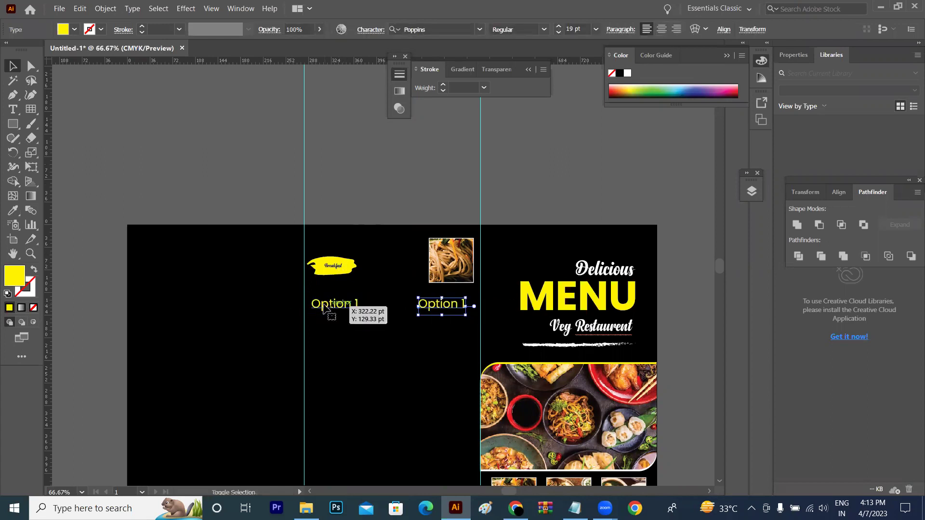
pyautogui.keyDown('shift'); pyautogui.click(324, 308); pyautogui.keyUp('shift')
pyautogui.hotkey('shift', 'Up')
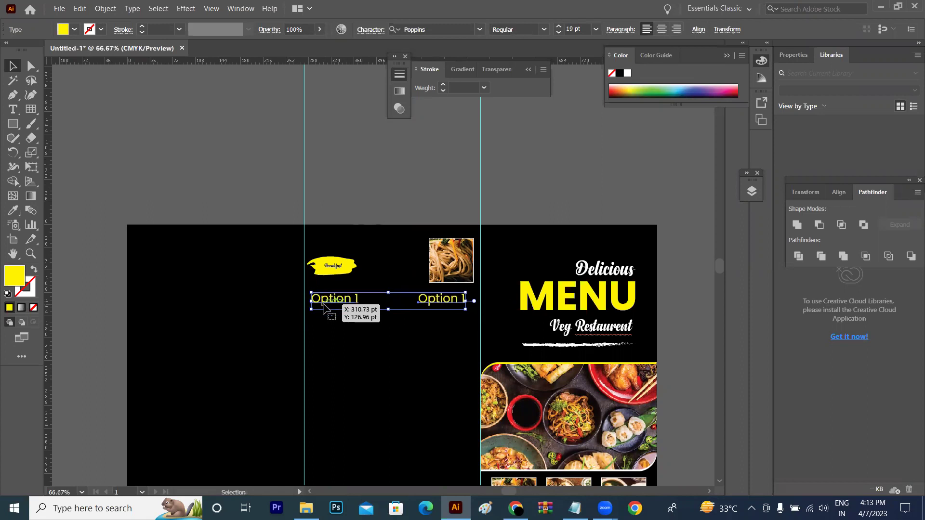
# - Retype the copy as '$10' and stretch the Breakfast brush shape wider
pyautogui.press('t')
pyautogui.hotkey('ctrl', 'shift', 'a')
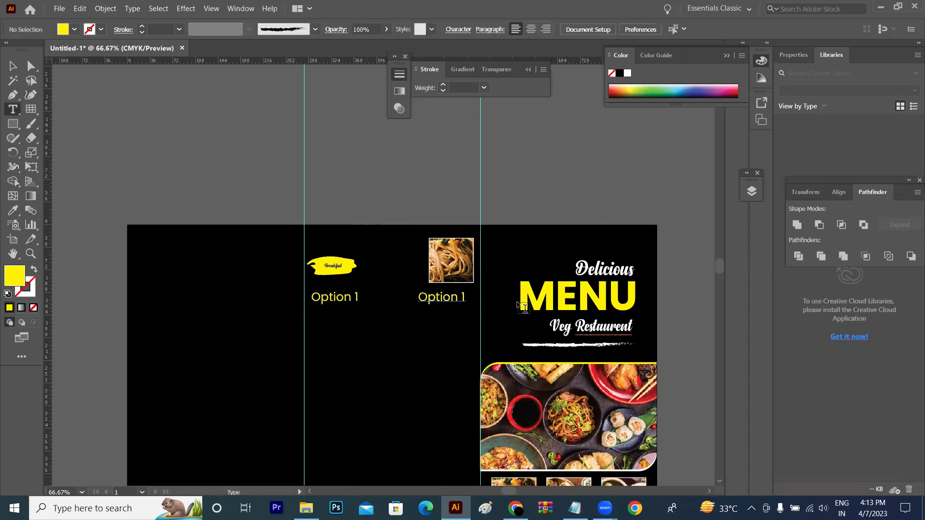
pyautogui.tripleClick(442, 297)
pyautogui.press('BackSpace')
pyautogui.write('$10')
pyautogui.press('Escape')
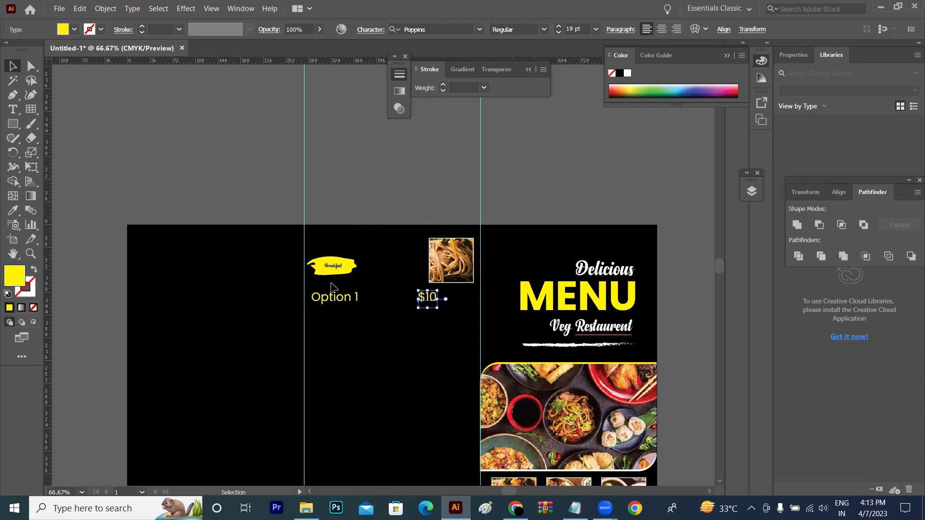
pyautogui.click(354, 266)
pyautogui.moveTo(356, 265)
pyautogui.mouseDown()
pyautogui.moveTo(380, 265)
pyautogui.moveTo(343, 257)
pyautogui.mouseUp()
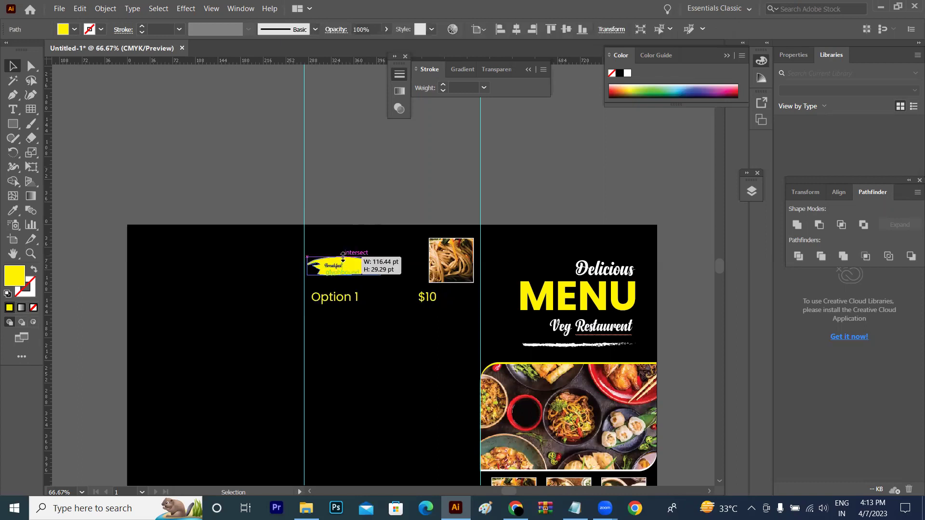
# - Enlarge the Breakfast text and reposition it on the brush shape
pyautogui.click(332, 231)
pyautogui.moveTo(343, 273); pyautogui.dragTo(334, 268)
pyautogui.click(559, 27)
pyautogui.click(558, 27)
pyautogui.click(559, 27)
pyautogui.click(559, 28)
pyautogui.click(558, 27)
pyautogui.click(559, 27)
pyautogui.click(558, 27)
pyautogui.click(559, 27)
pyautogui.click(559, 27)
pyautogui.hotkey('ctrl', '+')
pyautogui.hotkey('ctrl', '+')
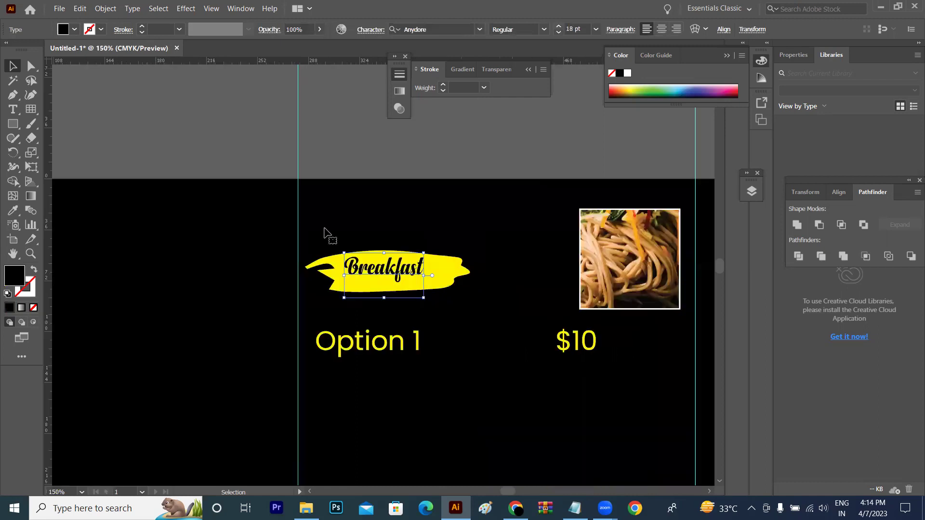
pyautogui.moveTo(337, 229); pyautogui.dragTo(341, 233)
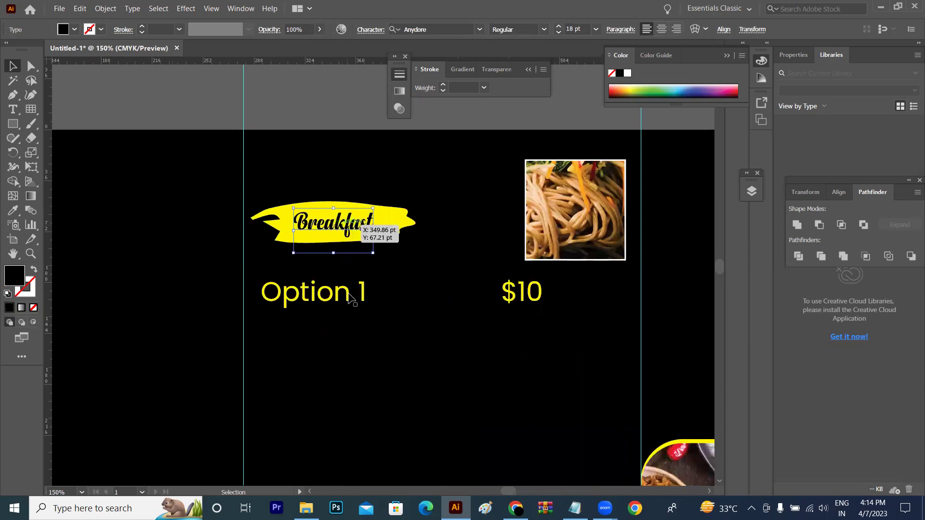
# - Shrink Option 1, eyedropper its style onto $10, and select both
pyautogui.click(326, 304)
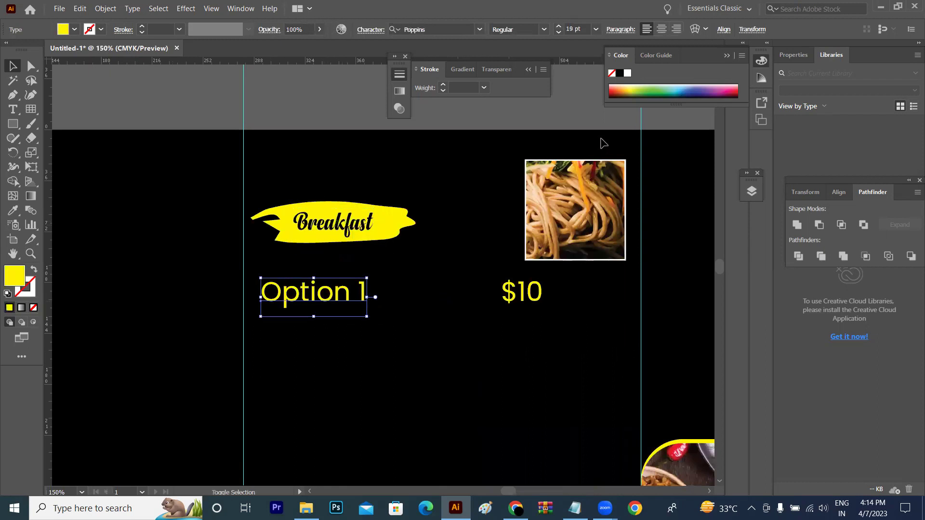
pyautogui.click(560, 31)
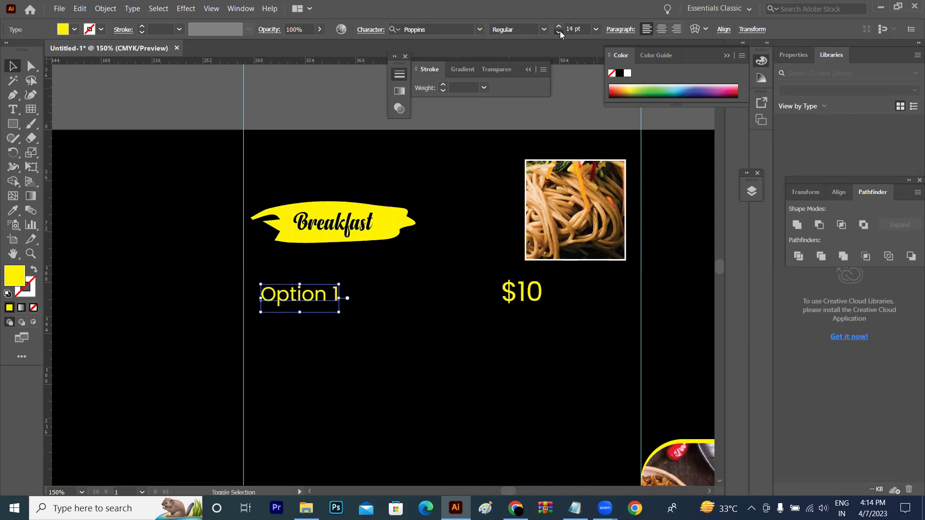
pyautogui.click(517, 291)
pyautogui.press('i')
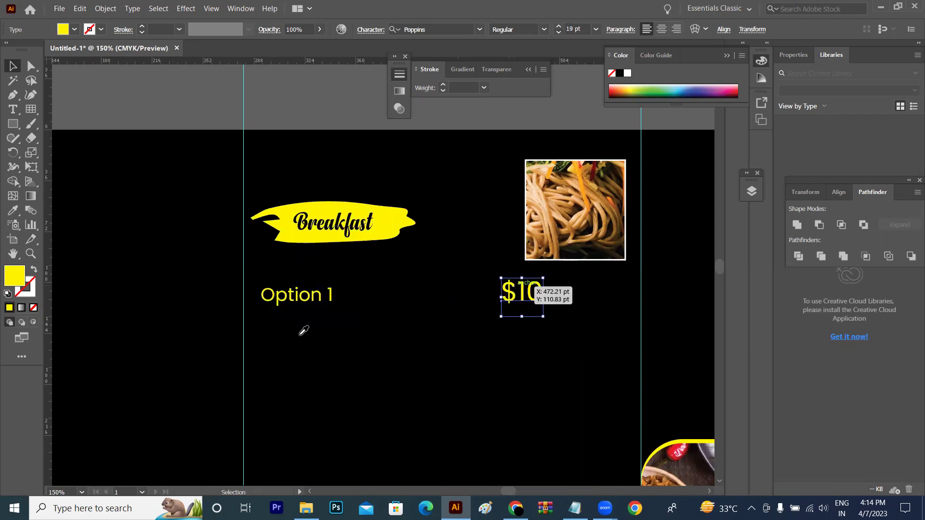
pyautogui.click(299, 294)
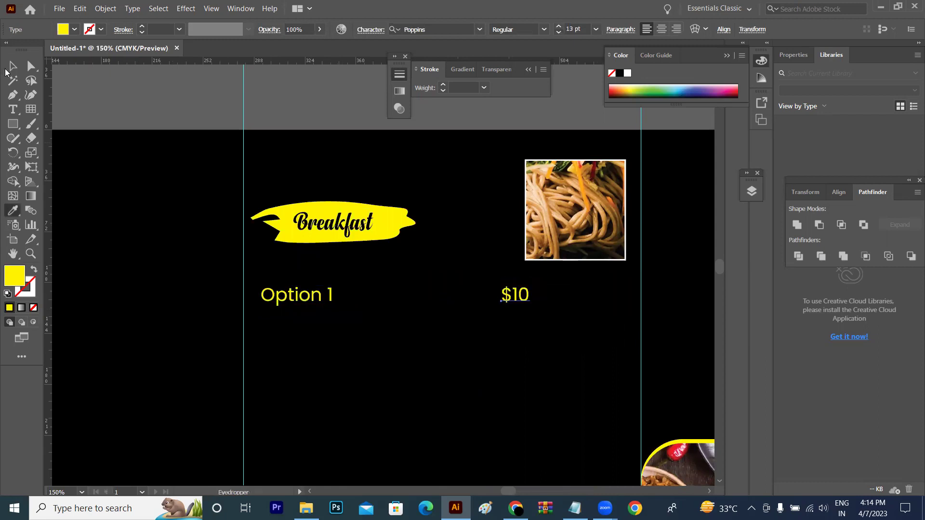
pyautogui.click(12, 67)
pyautogui.keyDown('shift'); pyautogui.click(319, 301); pyautogui.keyUp('shift')
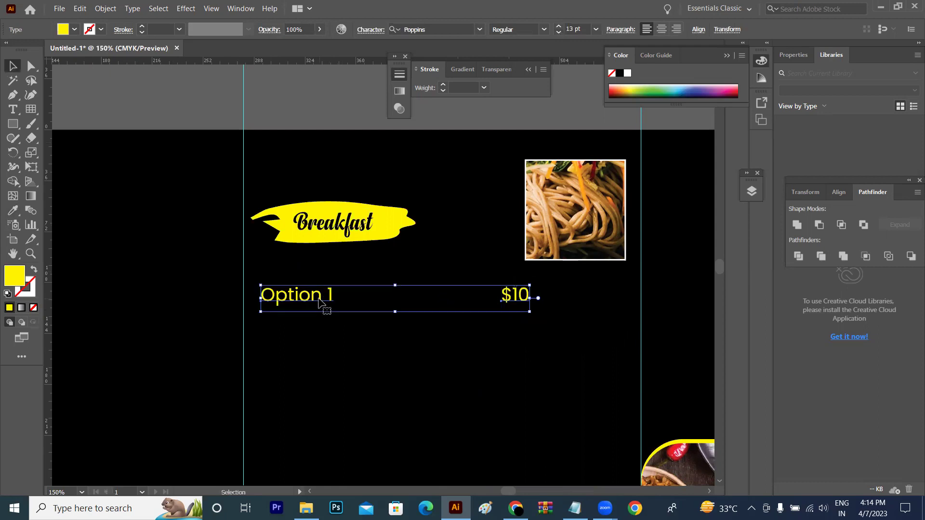
# - Duplicate the Option 1 / $10 row downward with Ctrl+D into eight evenly spaced rows
pyautogui.press('Up')
pyautogui.press('Up')
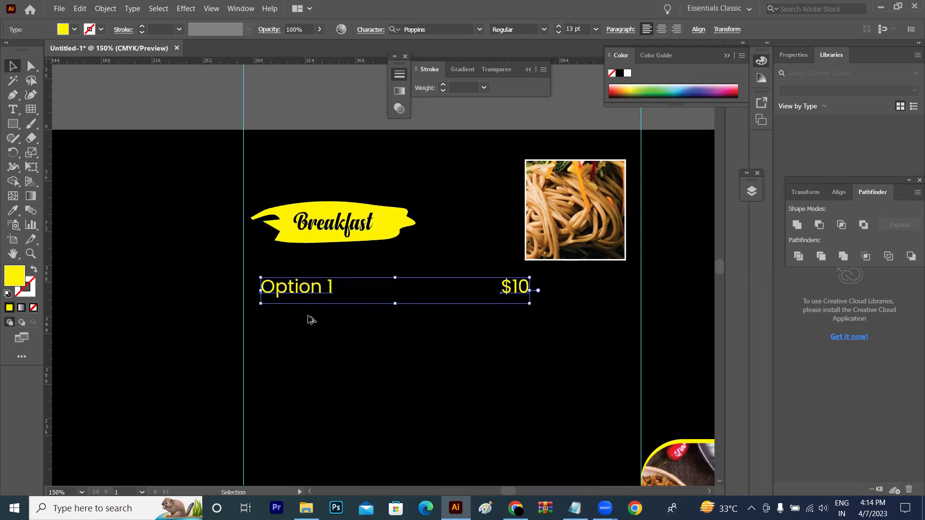
pyautogui.moveTo(310, 293); pyautogui.dragTo(311, 327)
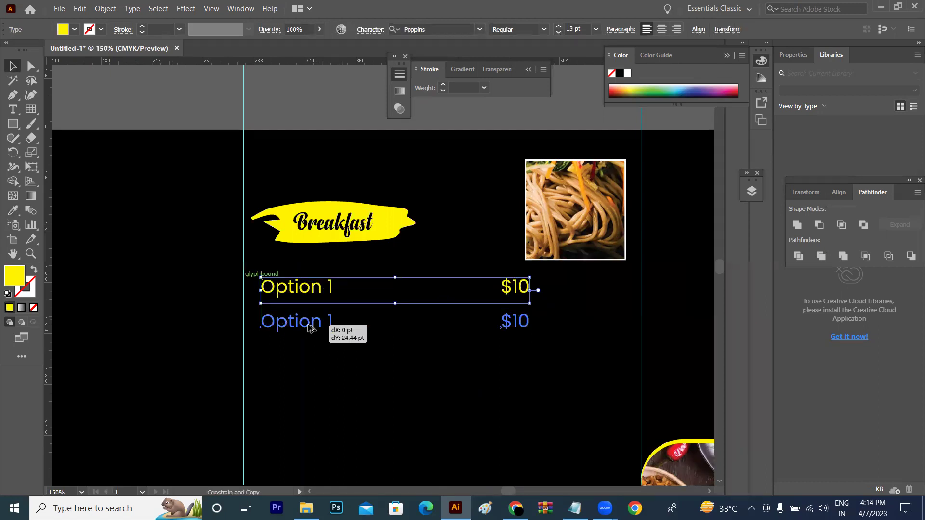
pyautogui.moveTo(311, 327); pyautogui.dragTo(309, 330)
pyautogui.hotkey('ctrl', 'd')
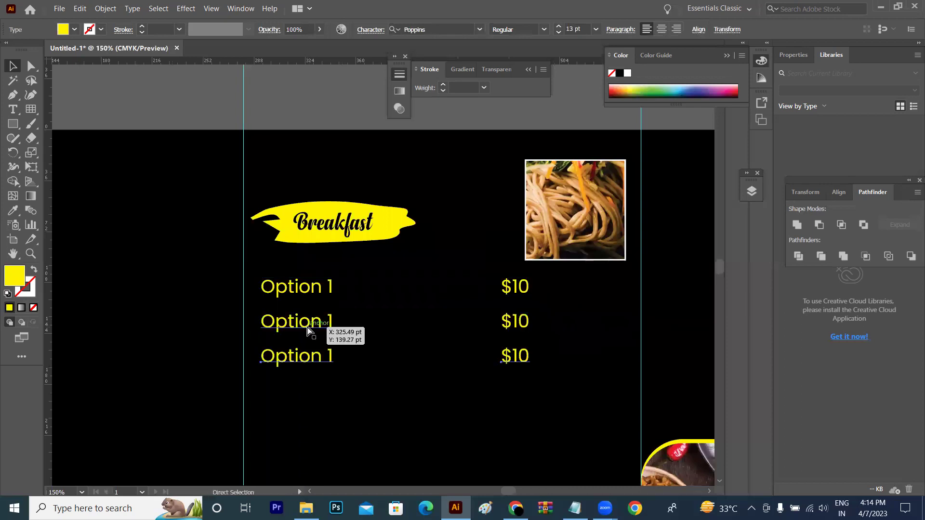
pyautogui.hotkey('ctrl', 'd')
pyautogui.hotkey('ctrl', 'd')
pyautogui.hotkey('ctrl', 'd')
pyautogui.hotkey('ctrl', '-')
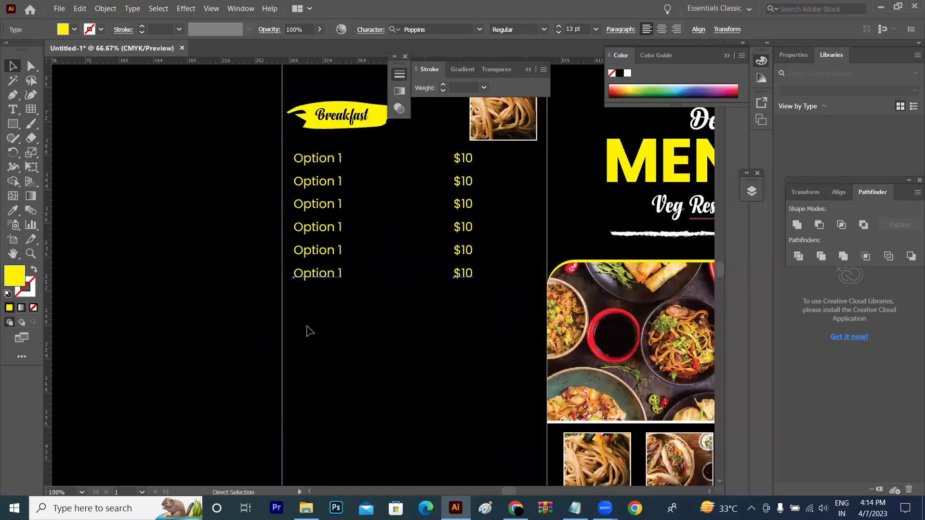
pyautogui.hotkey('ctrl', '-')
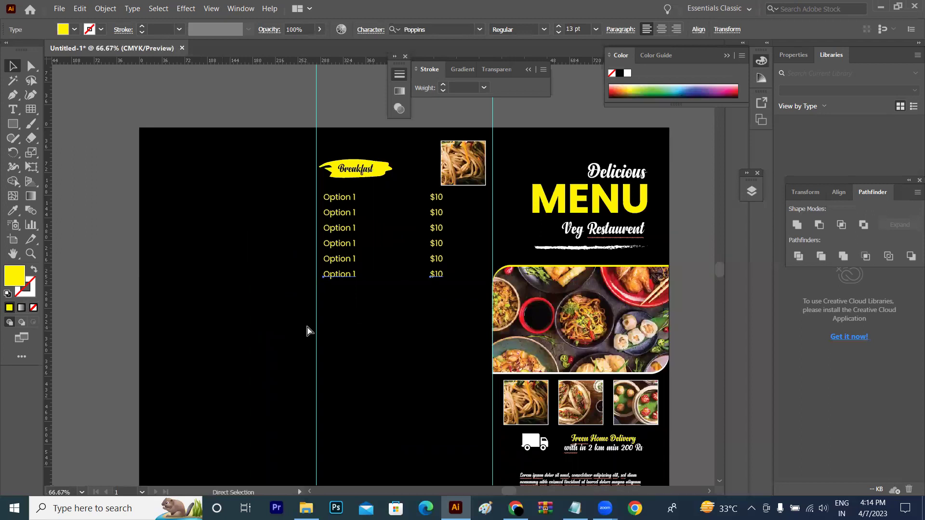
pyautogui.hotkey('ctrl', 'd')
pyautogui.hotkey('ctrl', 'd')
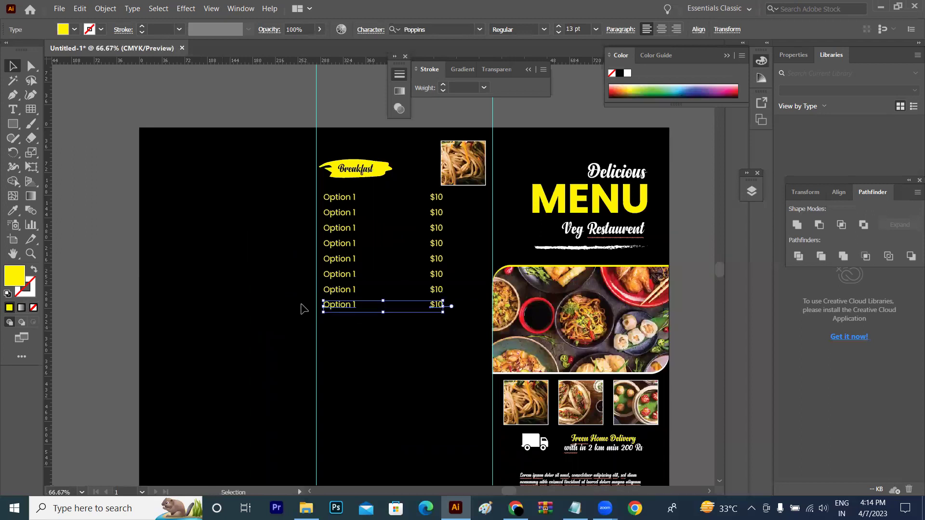
pyautogui.hotkey('ctrl', 'shift', 'a')
pyautogui.hotkey('ctrl', 'shift', 's')
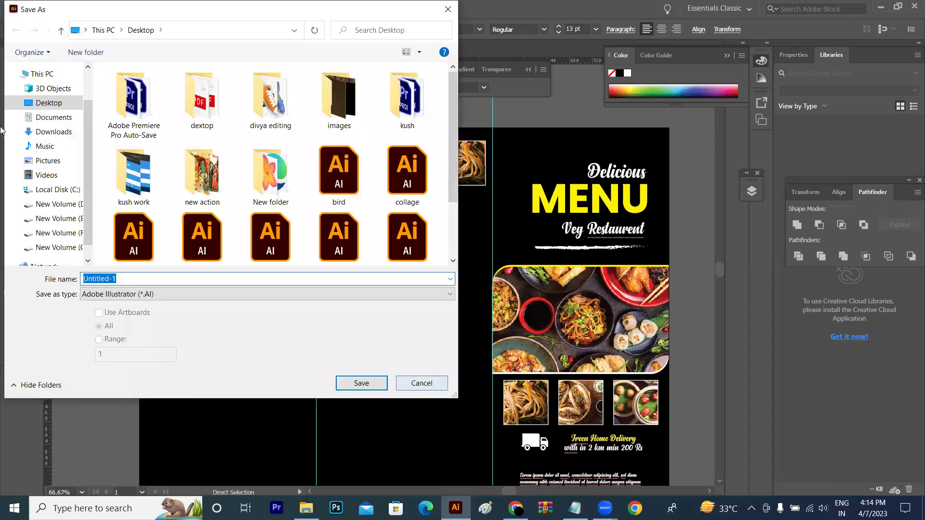
pyautogui.click(419, 383)
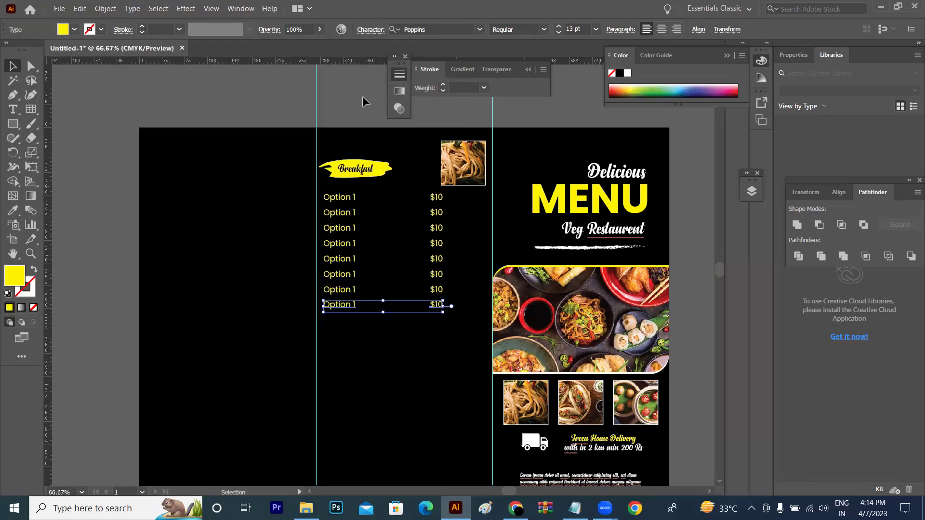
pyautogui.hotkey('ctrl', 'shift', 'a')
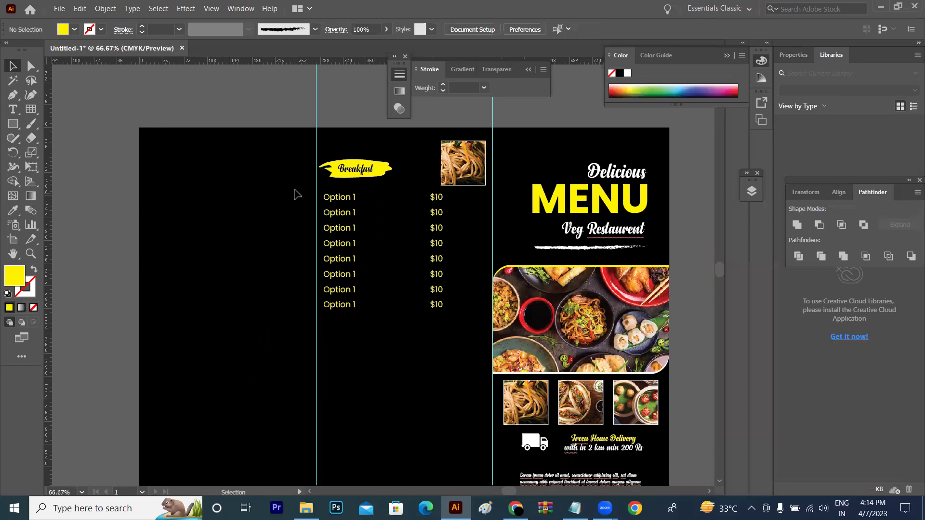
# - Copy the Breakfast header, photo and rows to a second block below the original
pyautogui.moveTo(305, 109); pyautogui.dragTo(437, 258)
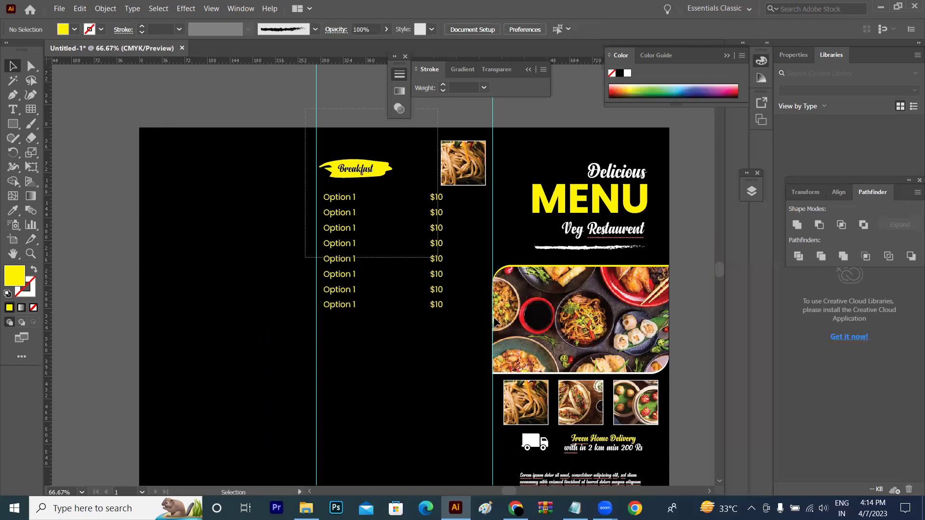
pyautogui.moveTo(305, 109); pyautogui.dragTo(437, 257)
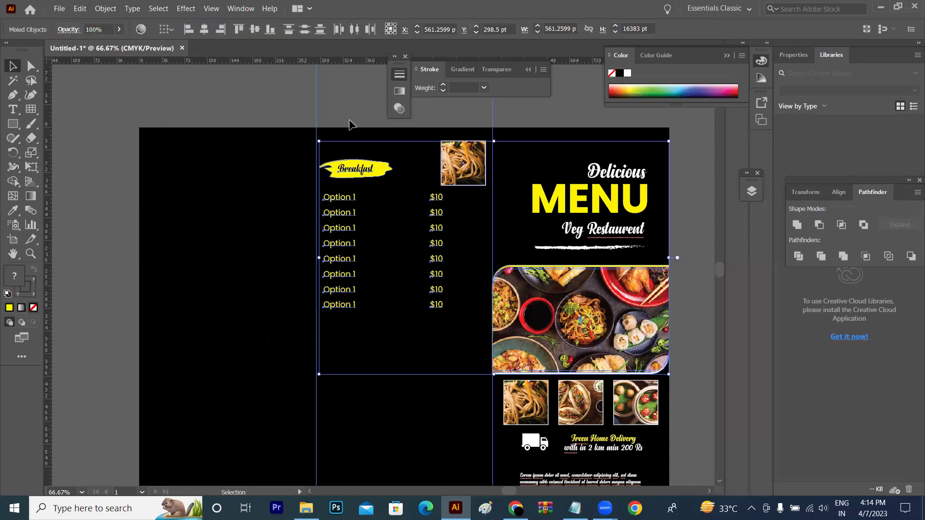
pyautogui.click(350, 124)
pyautogui.moveTo(310, 120)
pyautogui.mouseDown()
pyautogui.moveTo(459, 318)
pyautogui.moveTo(455, 342)
pyautogui.mouseUp()
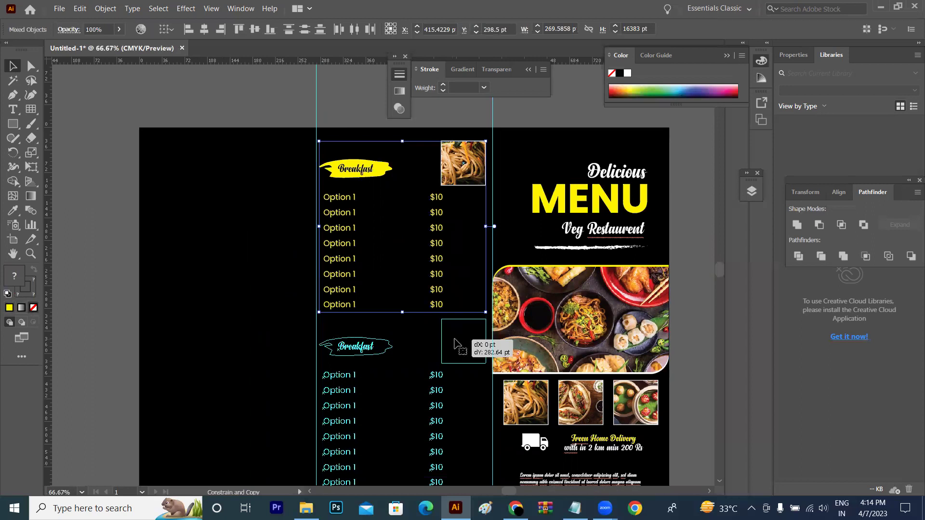
pyautogui.moveTo(454, 342); pyautogui.dragTo(455, 343)
pyautogui.hotkey('ctrl', '-')
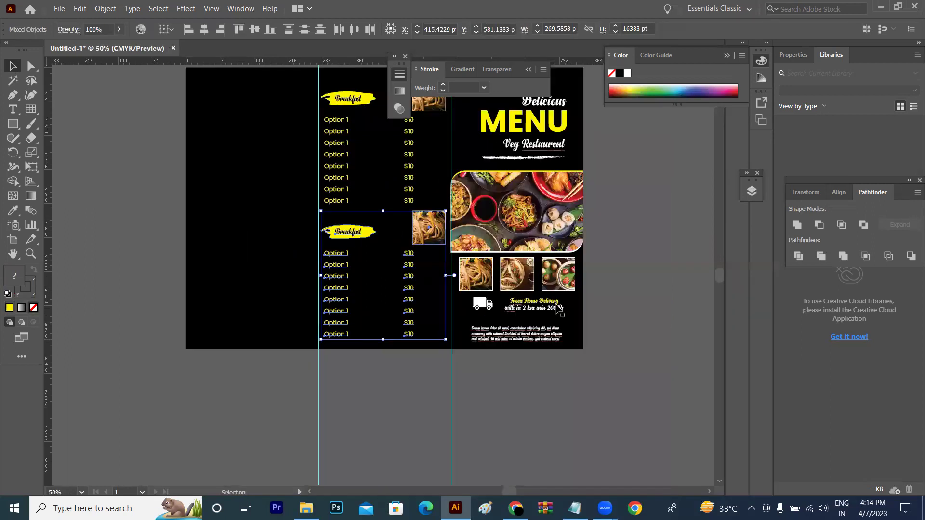
pyautogui.click(583, 306)
pyautogui.moveTo(610, 302); pyautogui.dragTo(622, 362)
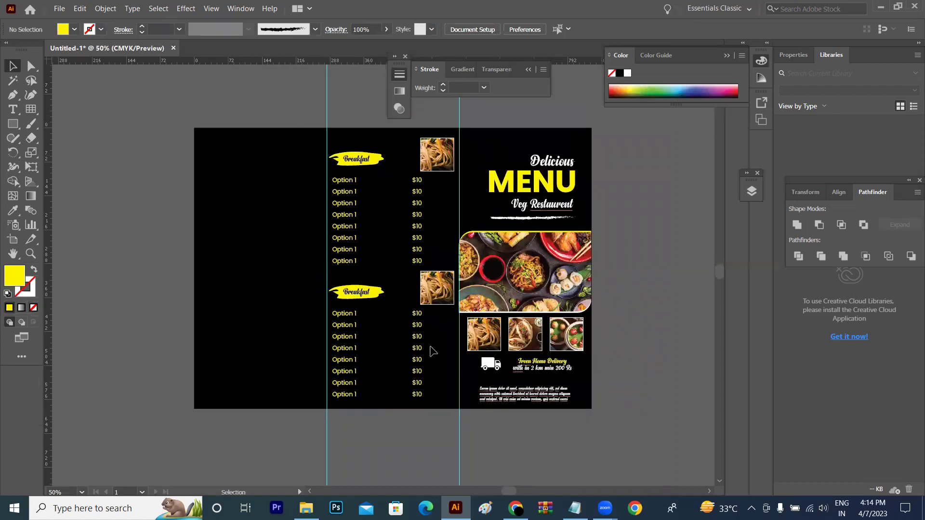
# - Copy the middle column's two Breakfast blocks into the left panel
pyautogui.moveTo(301, 107); pyautogui.dragTo(462, 388)
pyautogui.moveTo(427, 300); pyautogui.dragTo(311, 298)
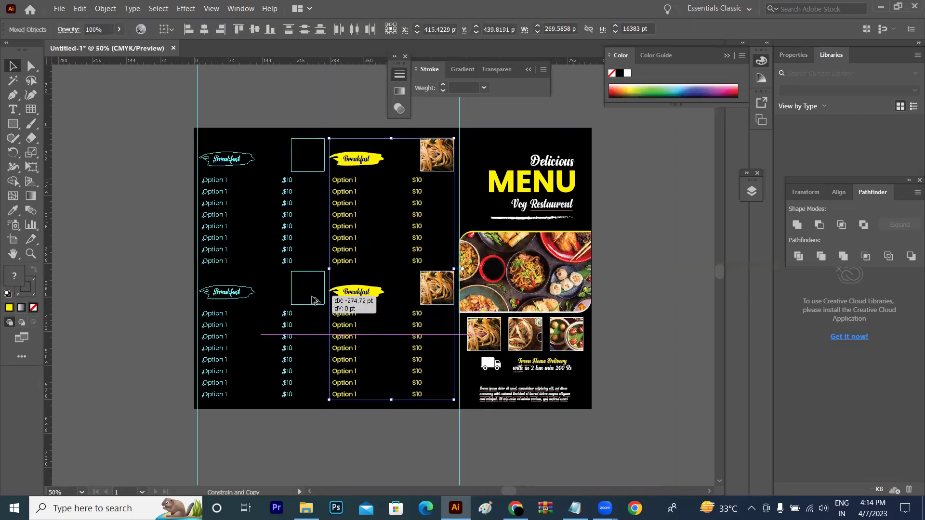
pyautogui.click(637, 275)
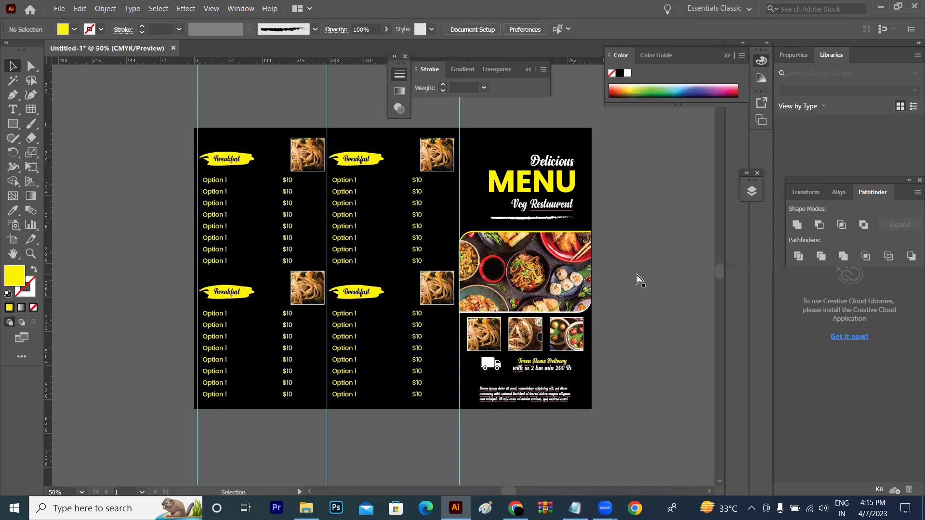
pyautogui.scroll(2, 198, 260)
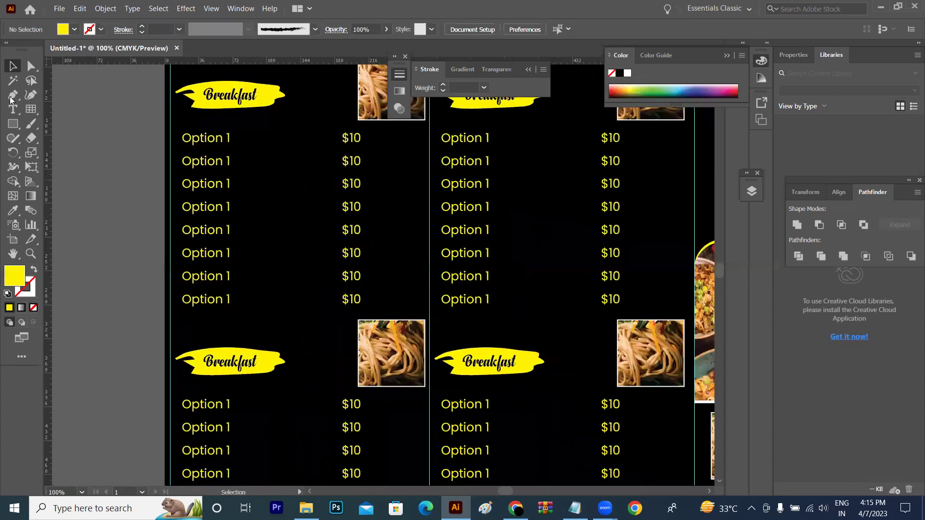
pyautogui.click(34, 113)
# - Draw a white-stroked line between the first Option 1 and $10
pyautogui.click(67, 110)
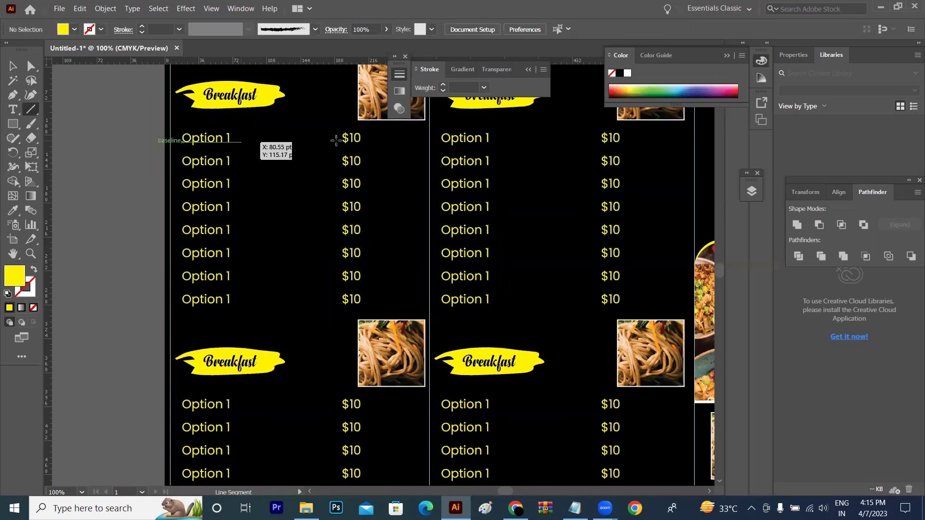
pyautogui.moveTo(241, 141); pyautogui.dragTo(336, 142)
pyautogui.click(34, 293)
pyautogui.click(10, 307)
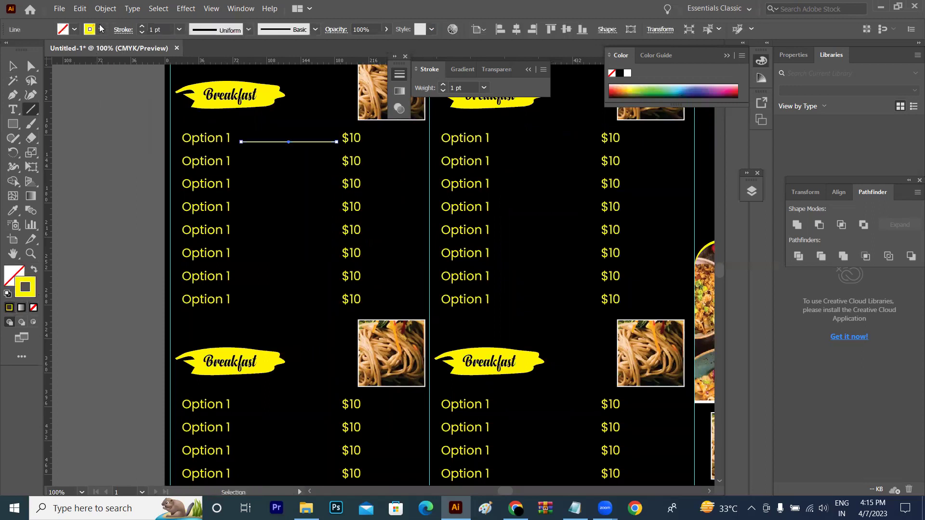
pyautogui.click(101, 29)
pyautogui.click(24, 50)
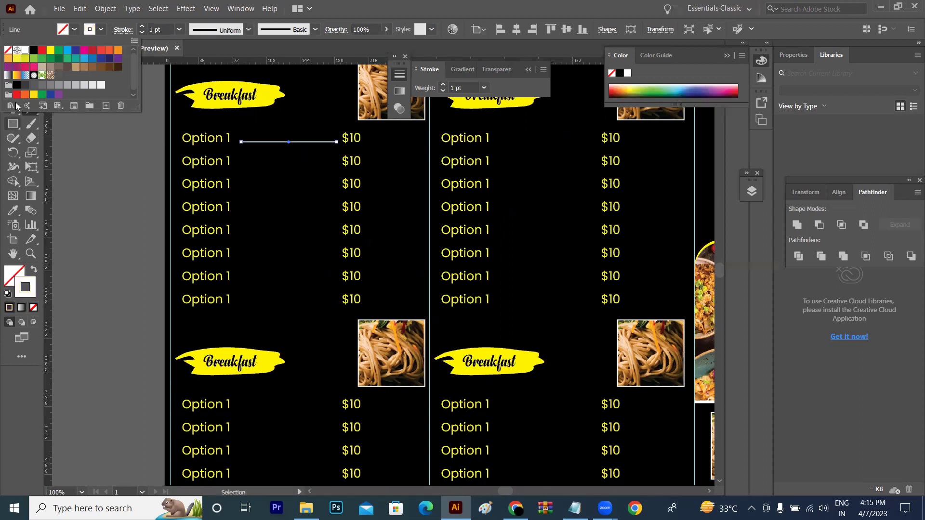
pyautogui.press('Escape')
pyautogui.press('v')
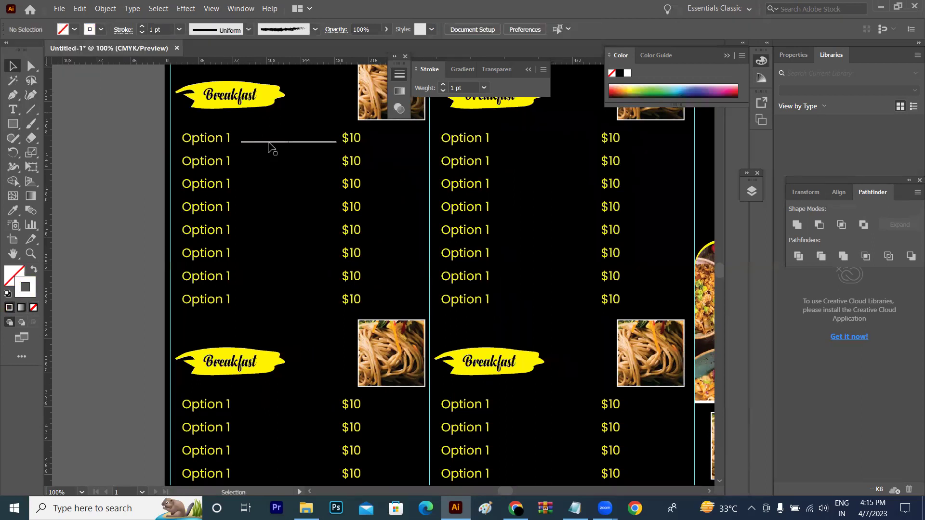
# - Make the leader line 0.75 pt and dashed
pyautogui.click(179, 29)
pyautogui.click(202, 71)
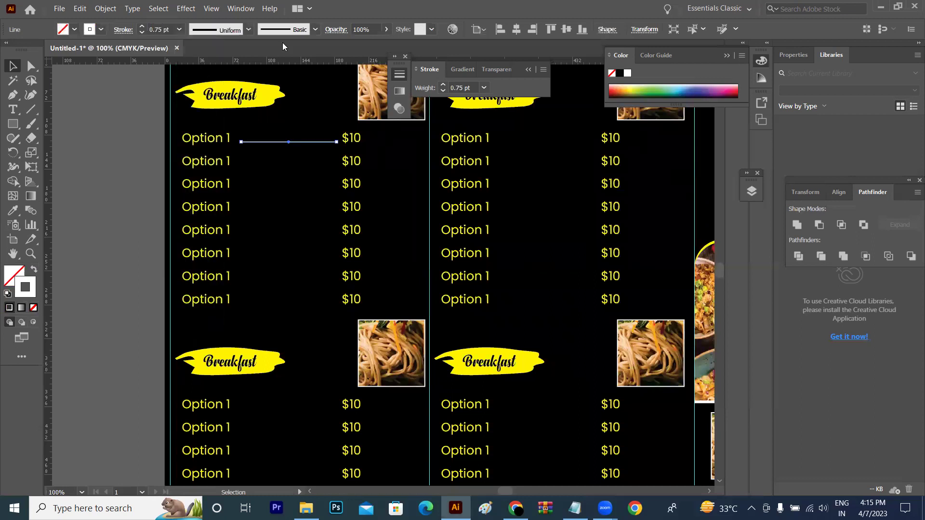
pyautogui.click(124, 30)
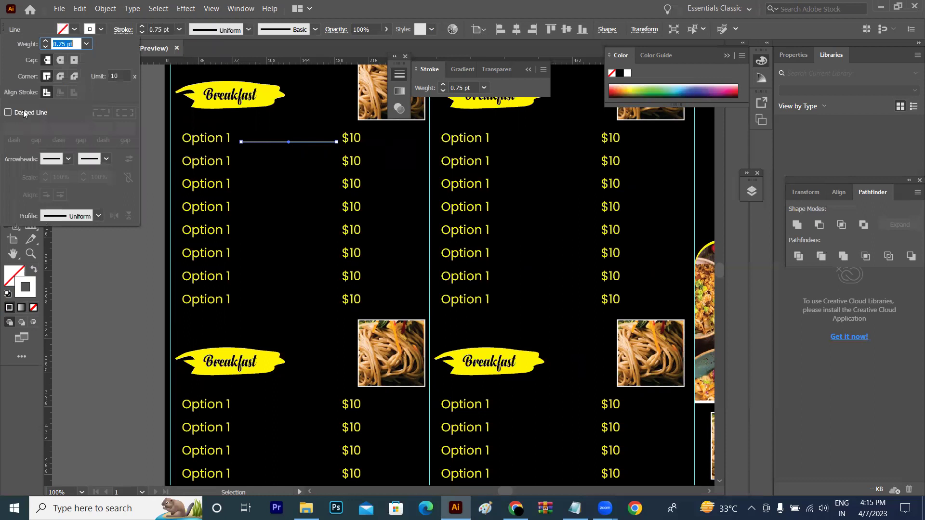
pyautogui.click(8, 112)
pyautogui.moveTo(12, 128); pyautogui.dragTo(3, 132)
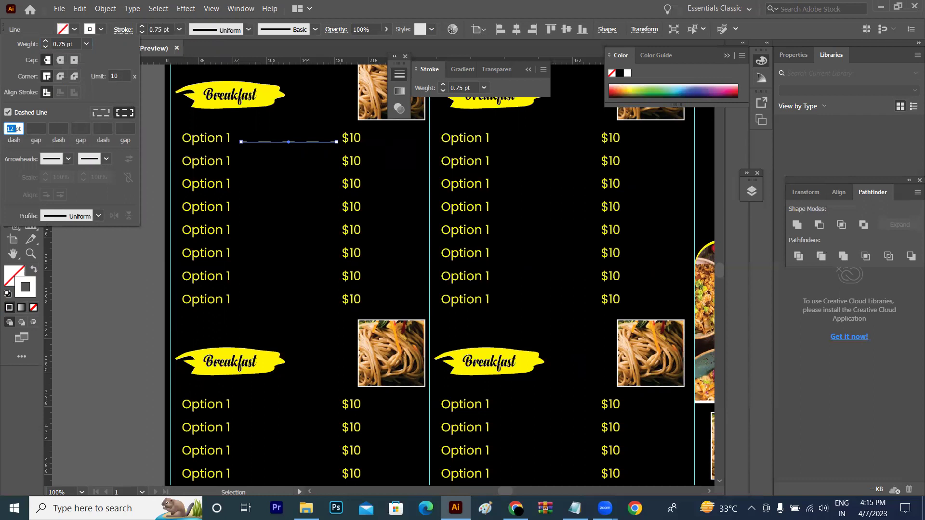
pyautogui.press('Return')
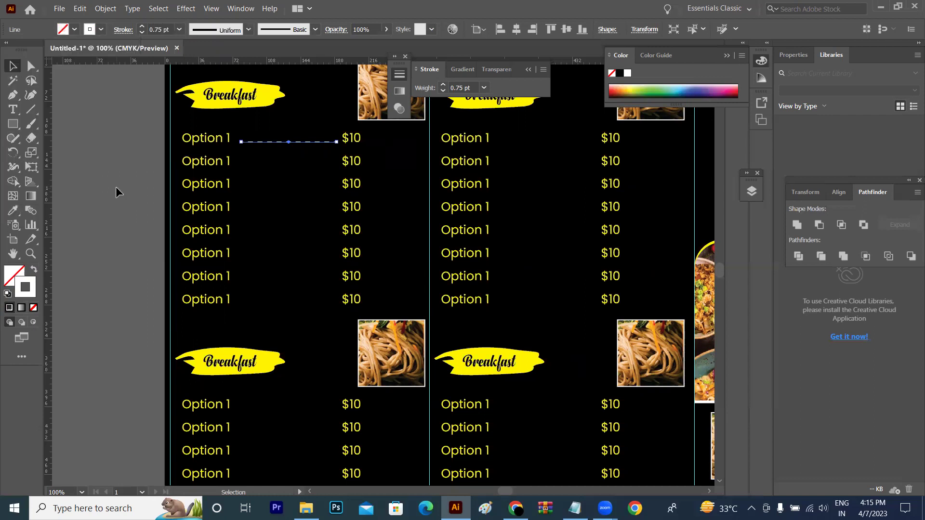
pyautogui.click(116, 188)
# - Zoom out to 50% and try copying Artboard 1 to the right, then undo that copy
pyautogui.hotkey('ctrl', '-')
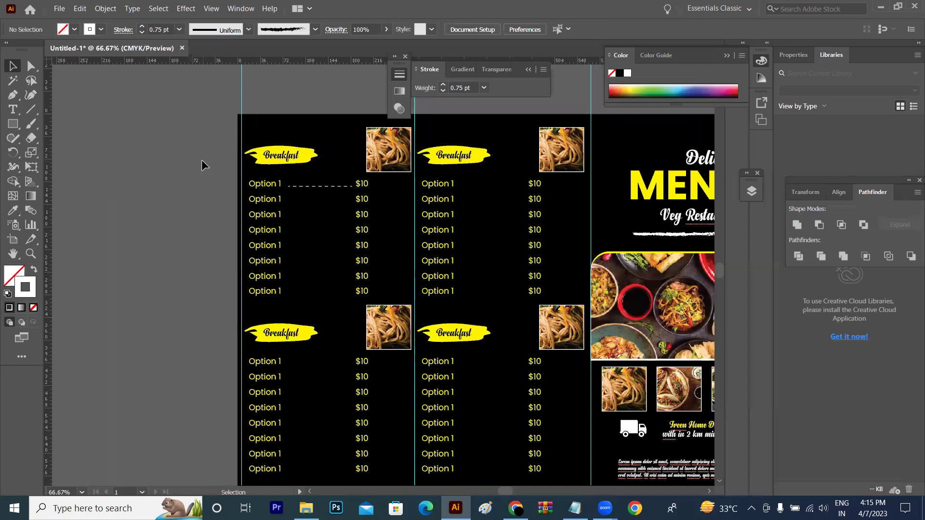
pyautogui.press('space')
pyautogui.hscroll(5, 506, 402)
pyautogui.scroll(-3, 506, 403)
pyautogui.scroll(1, 489, 429)
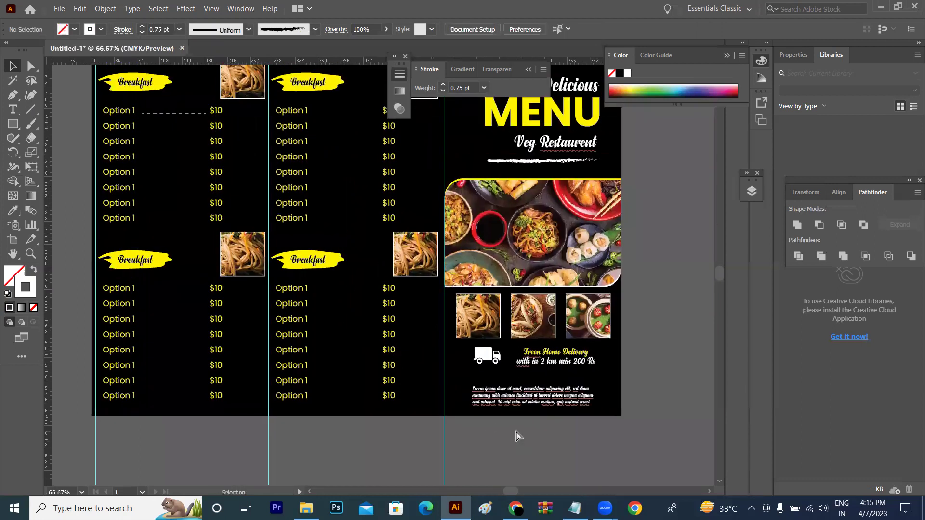
pyautogui.hotkey('ctrl', '-')
pyautogui.hscroll(2, 444, 392)
pyautogui.scroll(1, 444, 392)
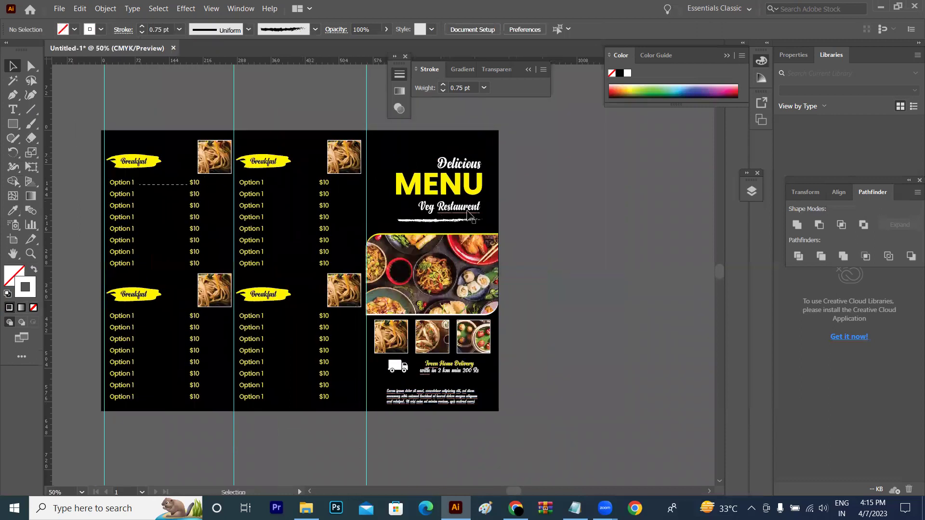
pyautogui.click(13, 240)
pyautogui.moveTo(194, 262)
pyautogui.mouseDown()
pyautogui.moveTo(605, 260)
pyautogui.moveTo(614, 268)
pyautogui.mouseUp()
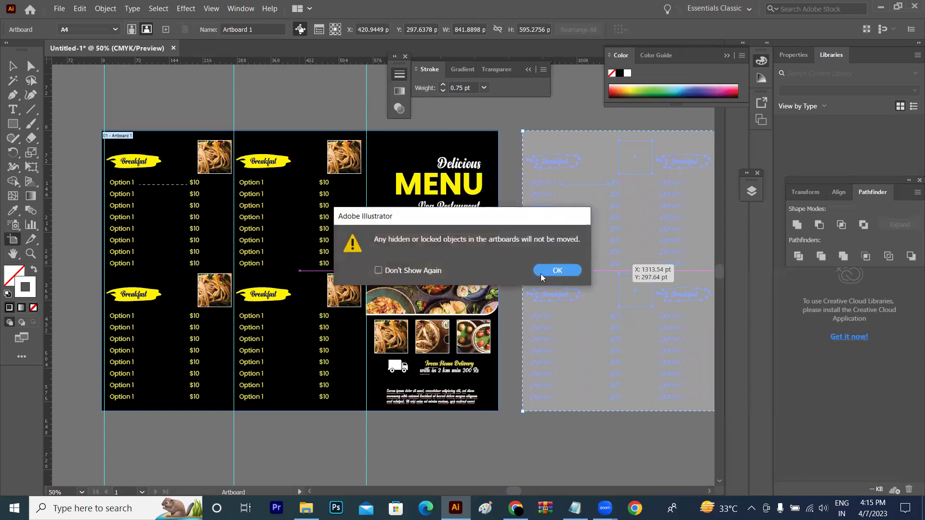
pyautogui.click(540, 274)
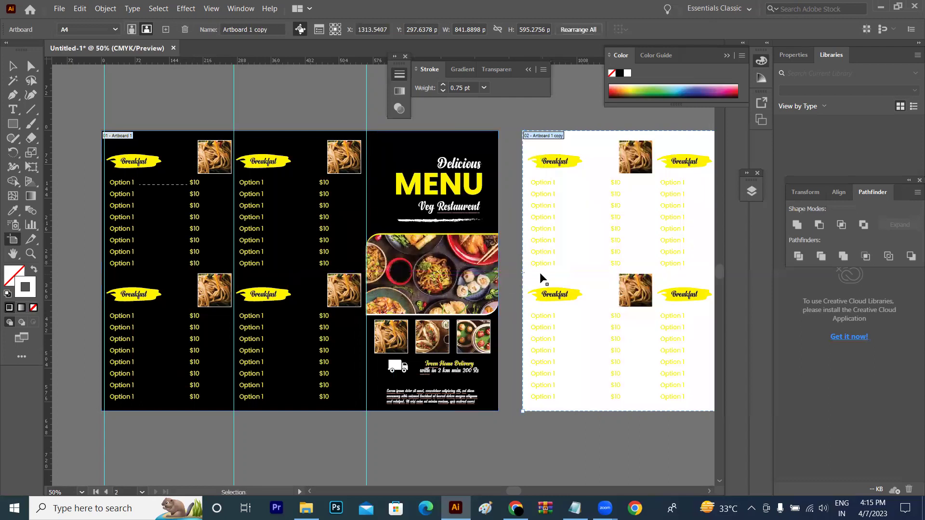
pyautogui.hotkey('ctrl', '-')
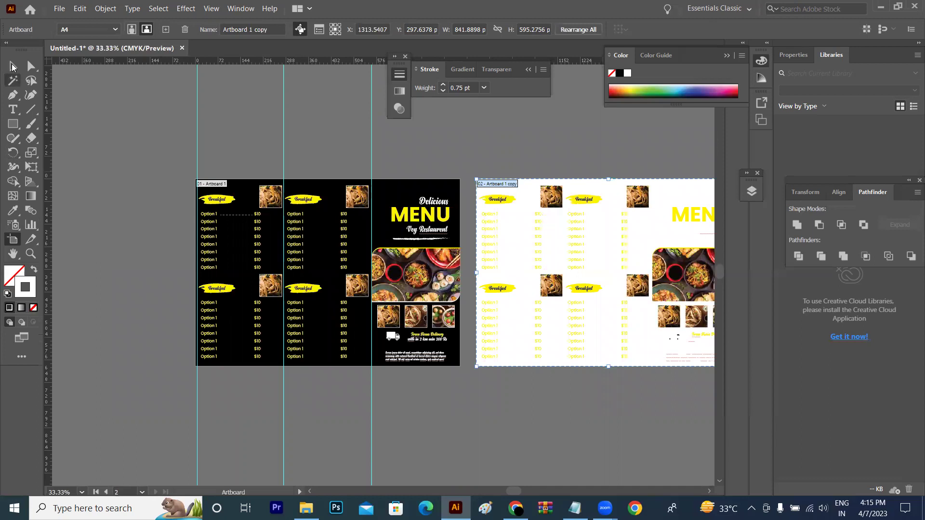
pyautogui.hotkey('ctrl', 'z')
# - Select all menu artwork and drag Artboard 1 rightward again, undoing the misplaced move
pyautogui.click(14, 71)
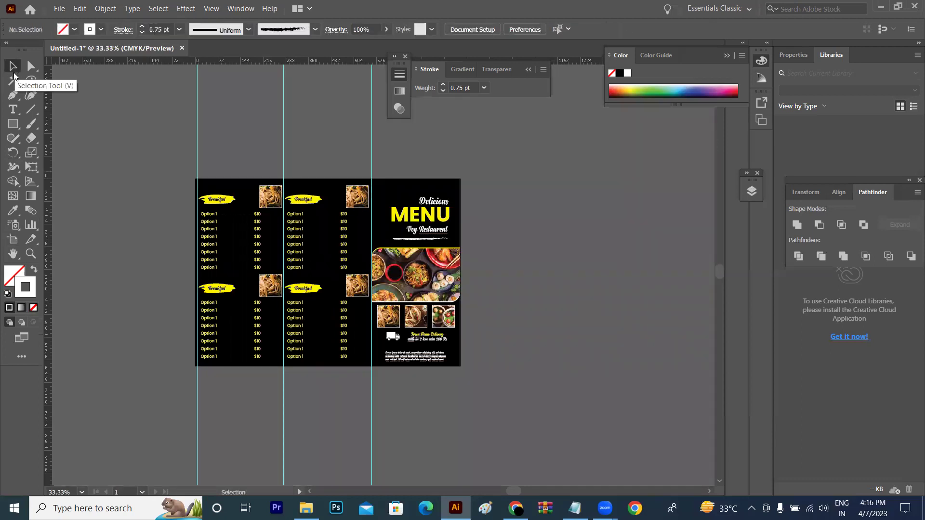
pyautogui.hotkey('ctrl', 'a')
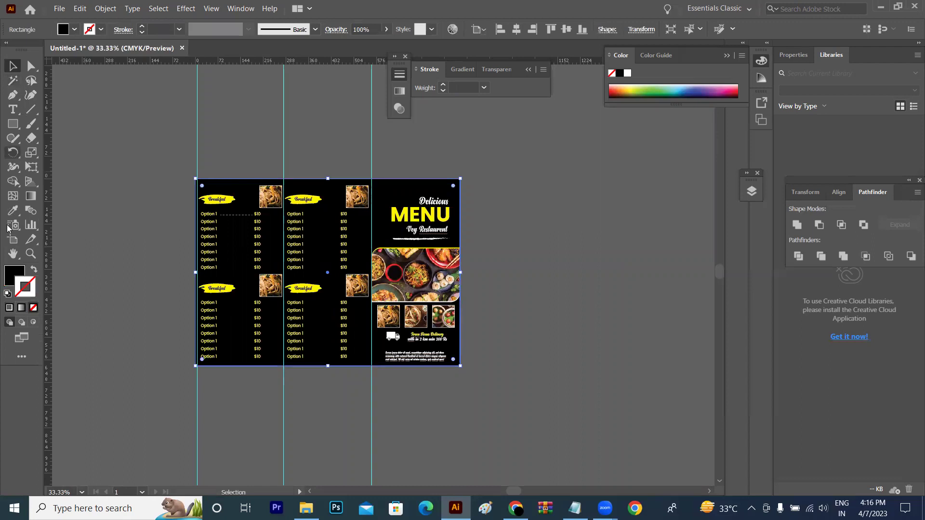
pyautogui.click(12, 238)
pyautogui.moveTo(336, 272); pyautogui.dragTo(585, 270)
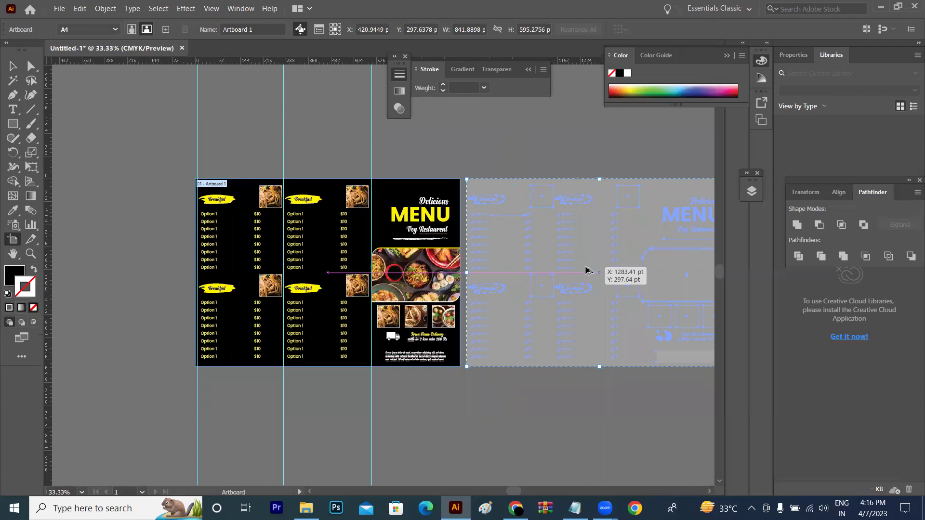
pyautogui.moveTo(586, 270); pyautogui.dragTo(607, 270)
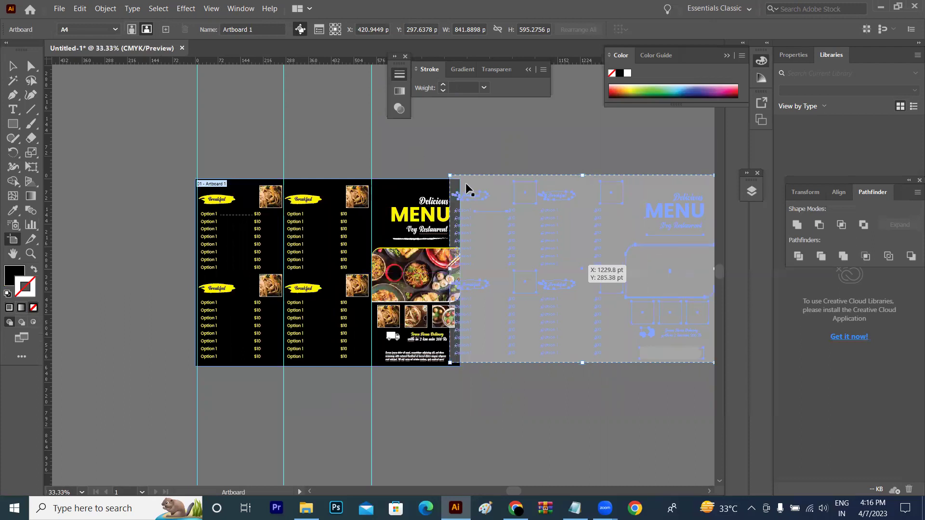
pyautogui.moveTo(416, 158); pyautogui.dragTo(464, 186)
pyautogui.hotkey('ctrl', 'z')
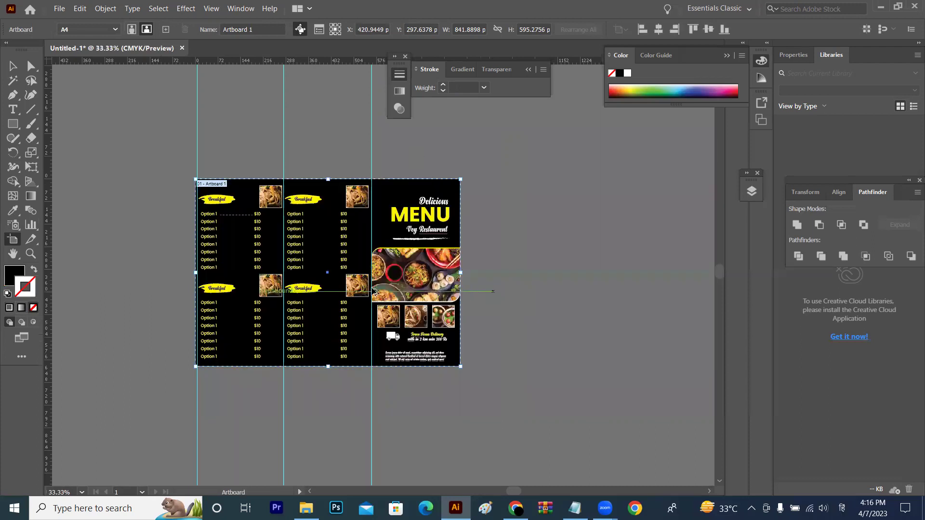
# - Alt-drag Artboard 1 to create 'Artboard 1 copy' alongside it, then check its black background
pyautogui.moveTo(619, 288); pyautogui.dragTo(629, 290)
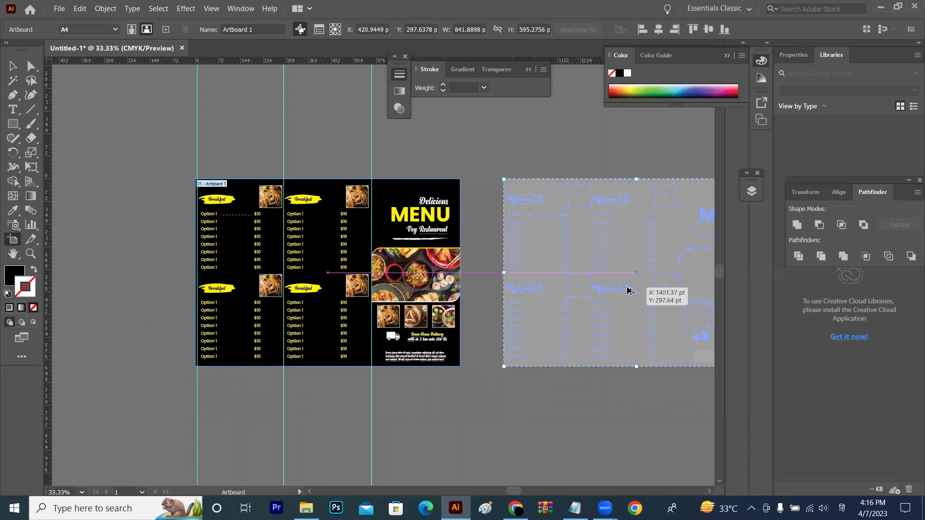
pyautogui.moveTo(628, 290); pyautogui.dragTo(628, 290)
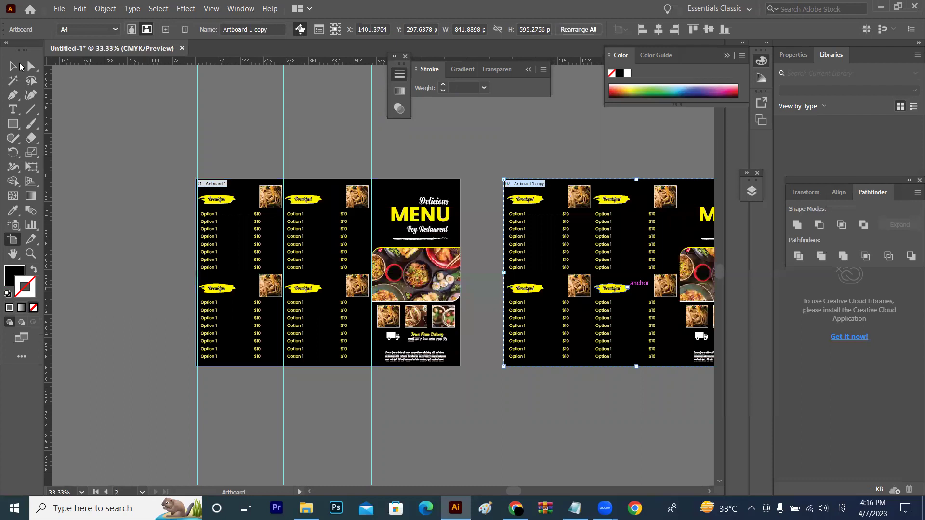
pyautogui.click(20, 65)
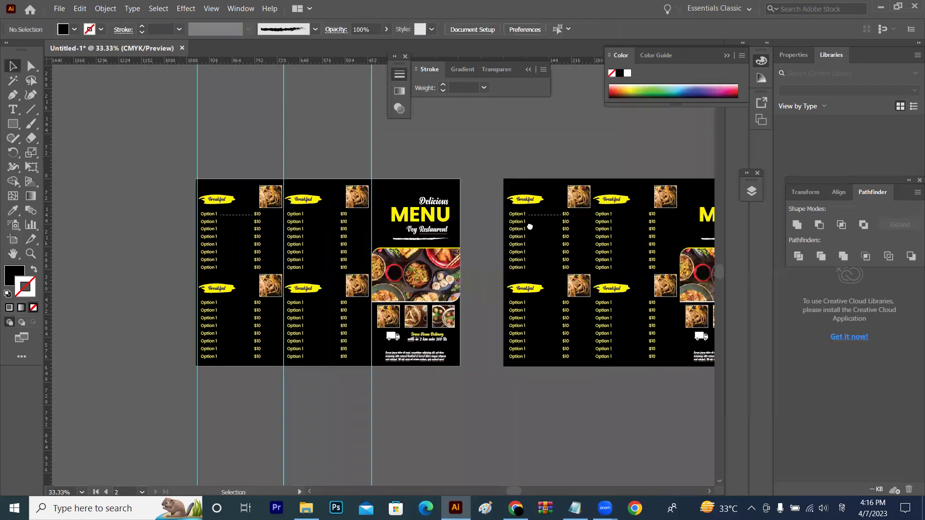
pyautogui.hscroll(5, 543, 233)
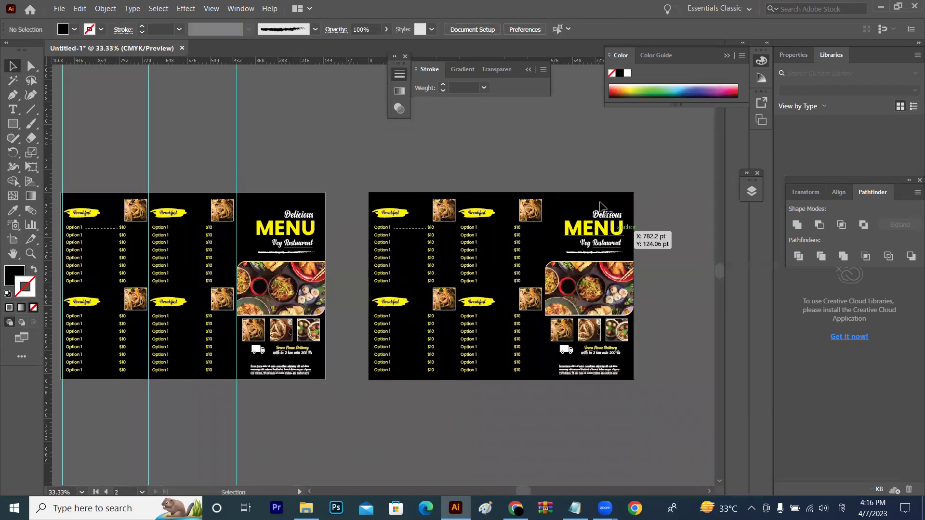
pyautogui.click(600, 206)
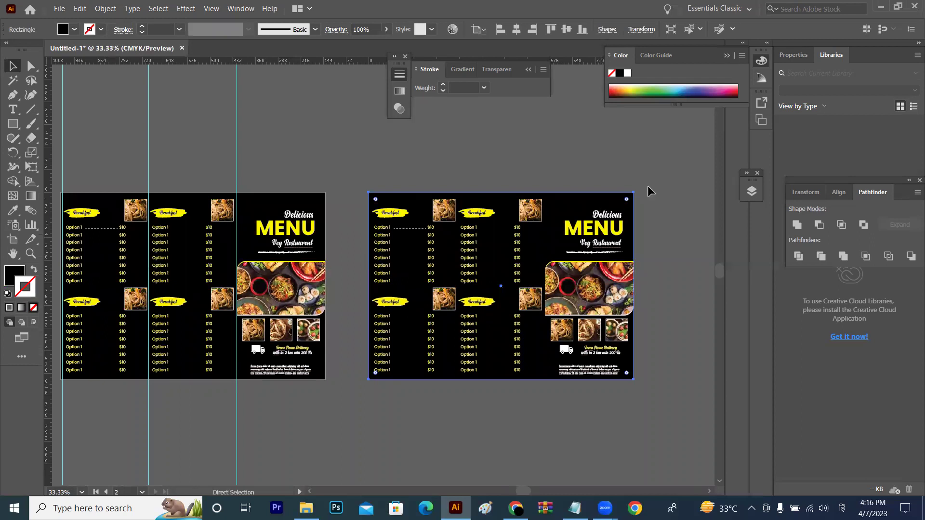
pyautogui.click(548, 387)
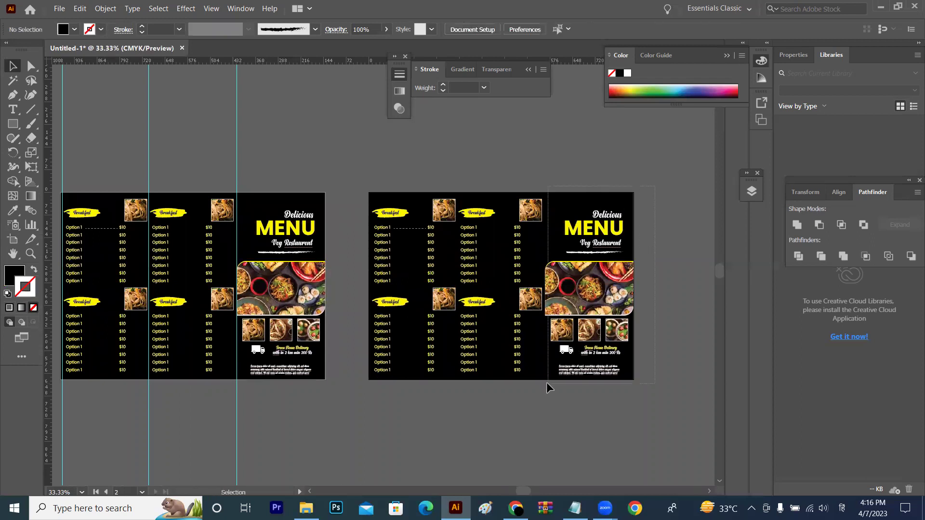
# - Delete the cover panel on artboard 2 and Alt-drag the middle Breakfast column into it
pyautogui.moveTo(548, 387); pyautogui.dragTo(638, 289)
pyautogui.press('Delete')
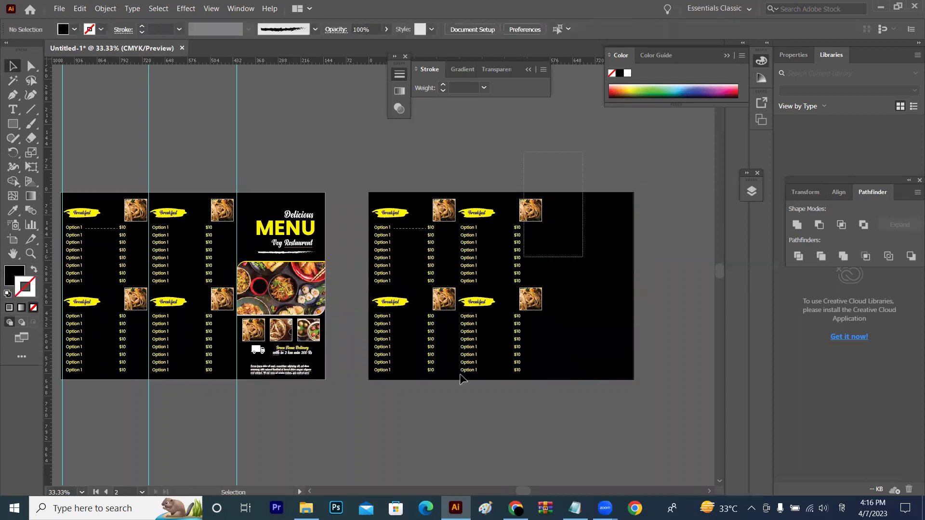
pyautogui.moveTo(478, 307); pyautogui.dragTo(683, 273)
pyautogui.click(683, 273)
# - Center both artboards in view and check all the artwork by selecting it
pyautogui.moveTo(336, 306); pyautogui.dragTo(401, 302)
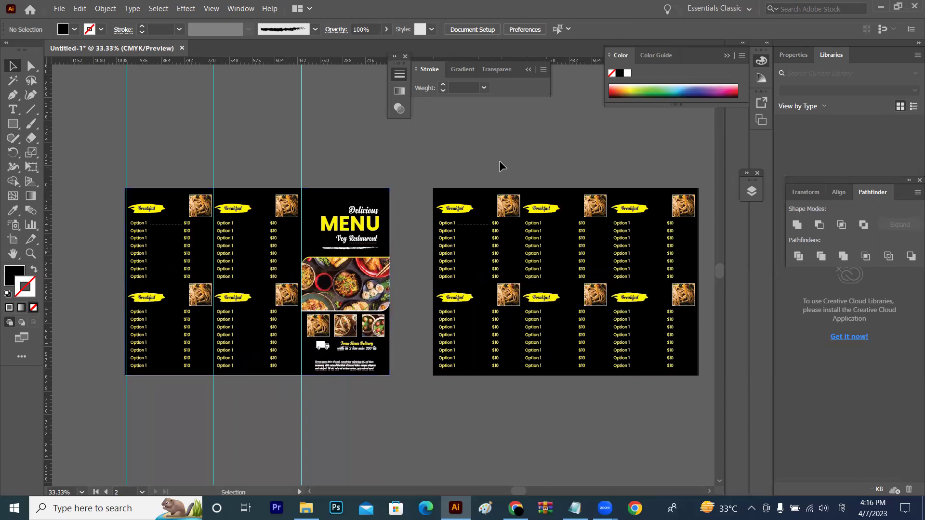
pyautogui.moveTo(103, 174); pyautogui.dragTo(522, 425)
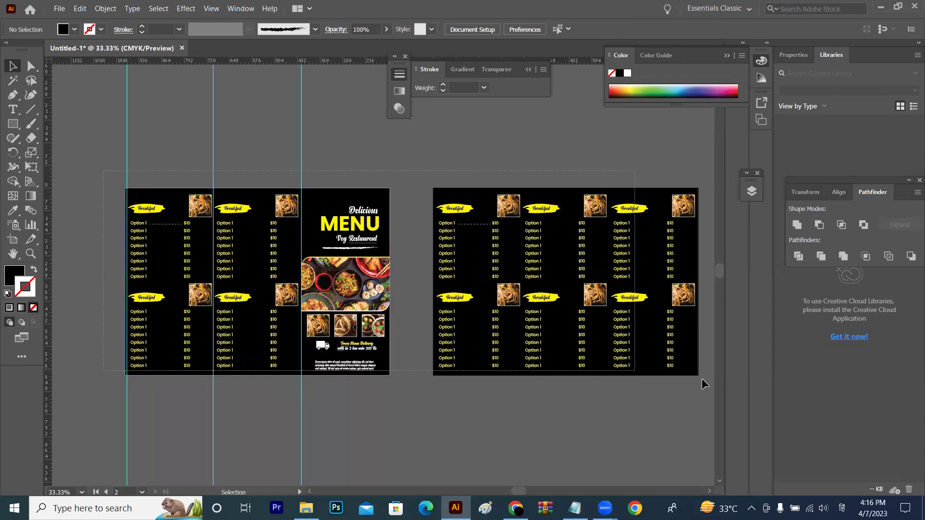
pyautogui.click(501, 458)
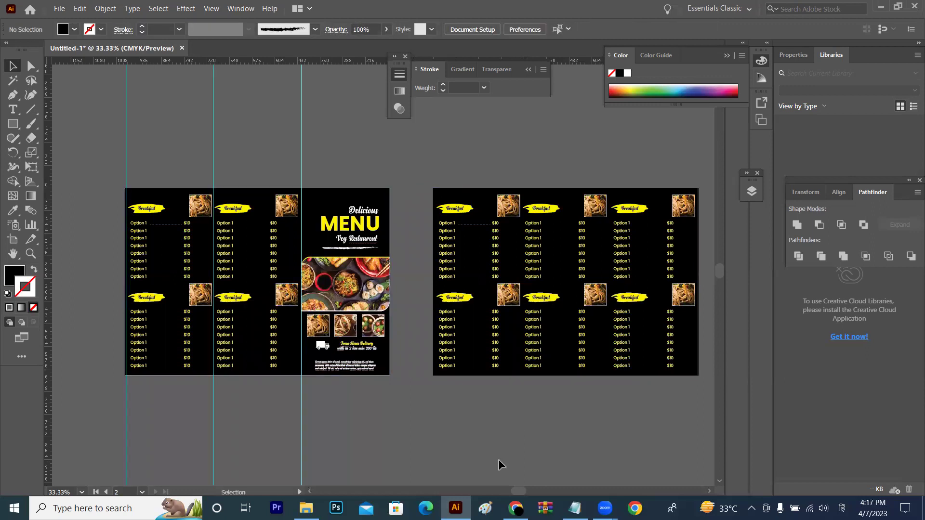
# - Search Google Images for 'broucher design' after switching the keyboard to English
pyautogui.click(515, 508)
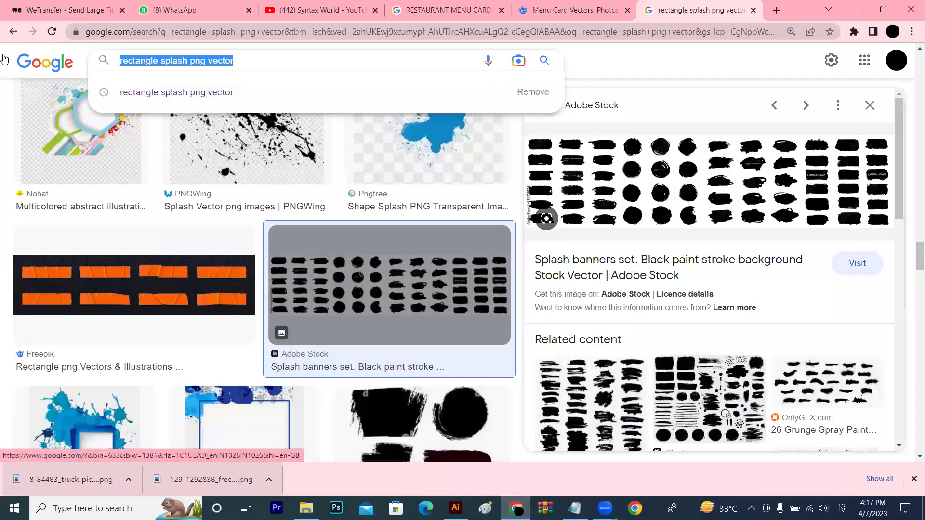
pyautogui.write('वीहमपा')
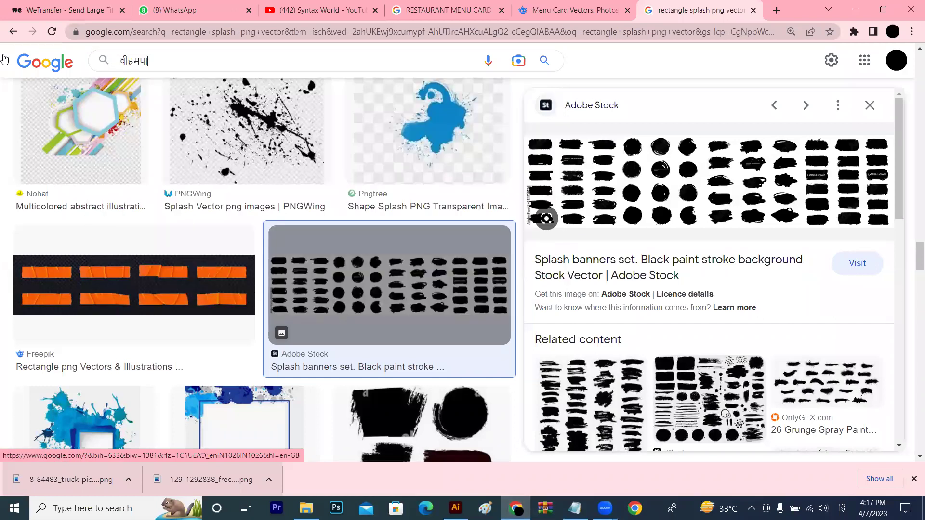
pyautogui.write('ी ृकीगुल')
pyautogui.press('Return')
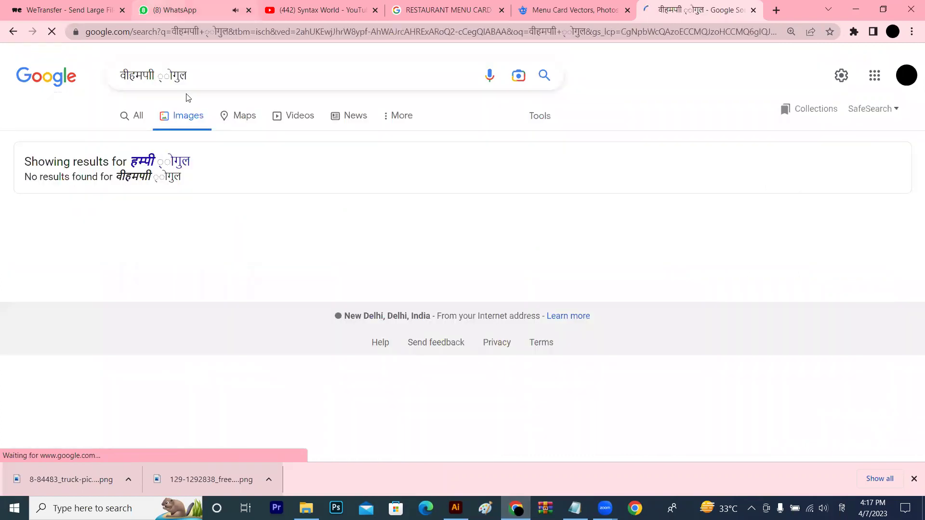
pyautogui.hotkey('alt', 'shift')
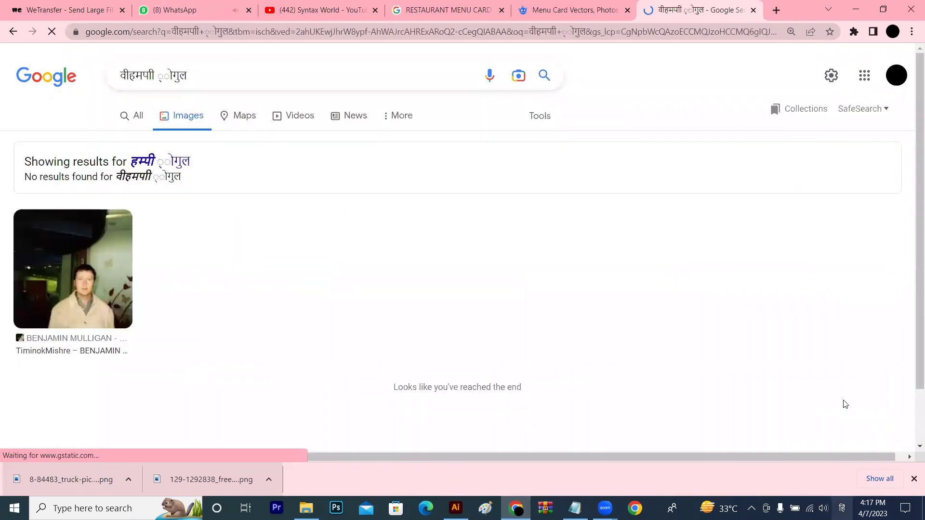
pyautogui.tripleClick(208, 74)
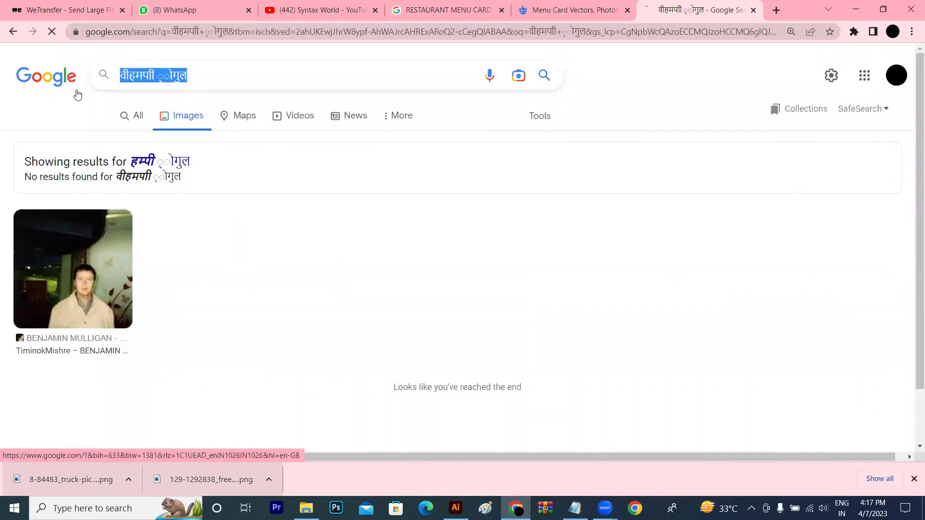
pyautogui.write('br')
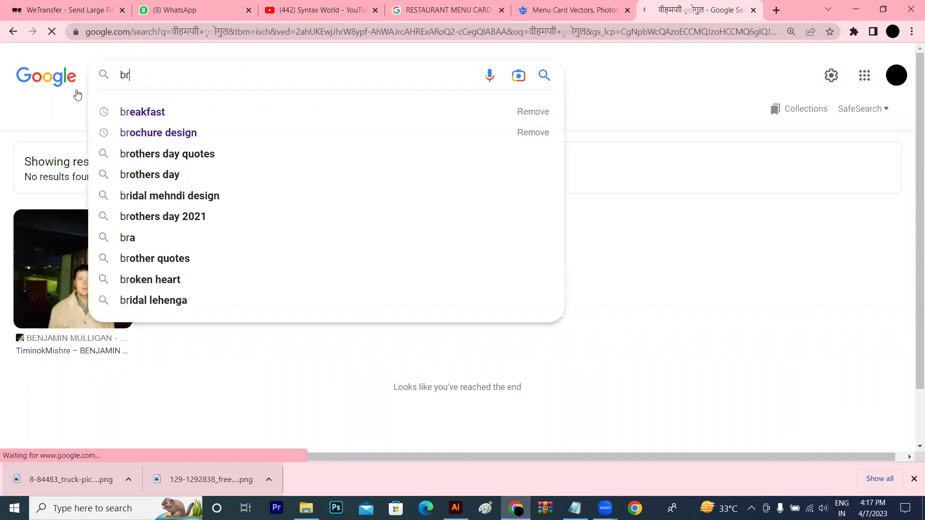
pyautogui.write('oucher desi')
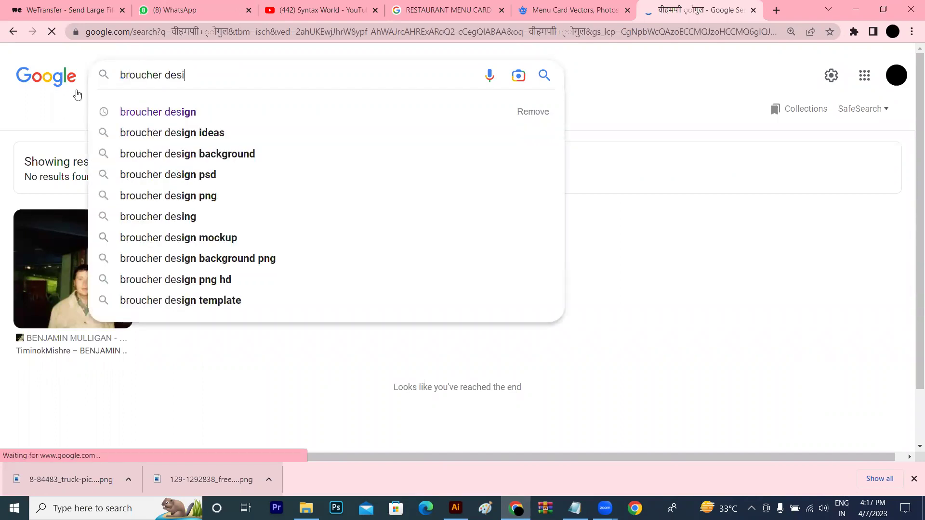
pyautogui.write('gn')
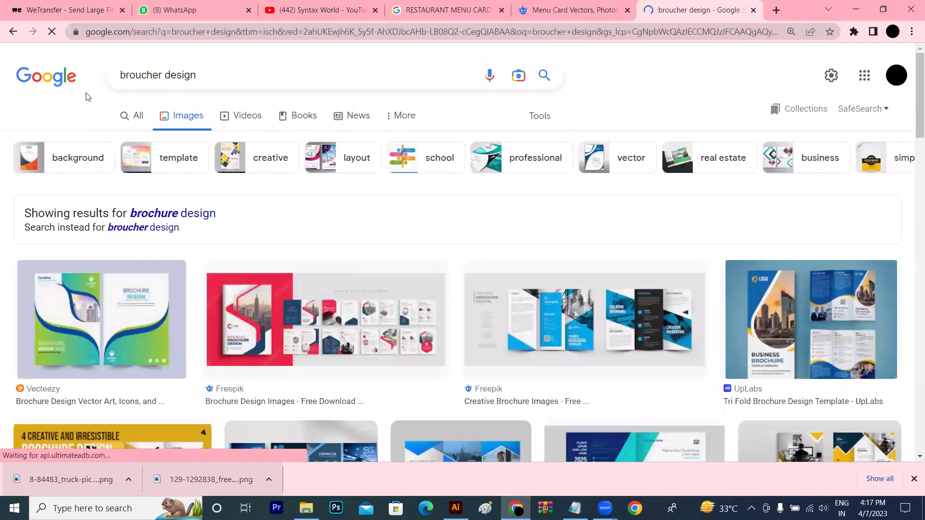
# - Preview the Freepik corporate trifold, then the Vecteezy brochure template and its source page
pyautogui.scroll(-7, 910, 157)
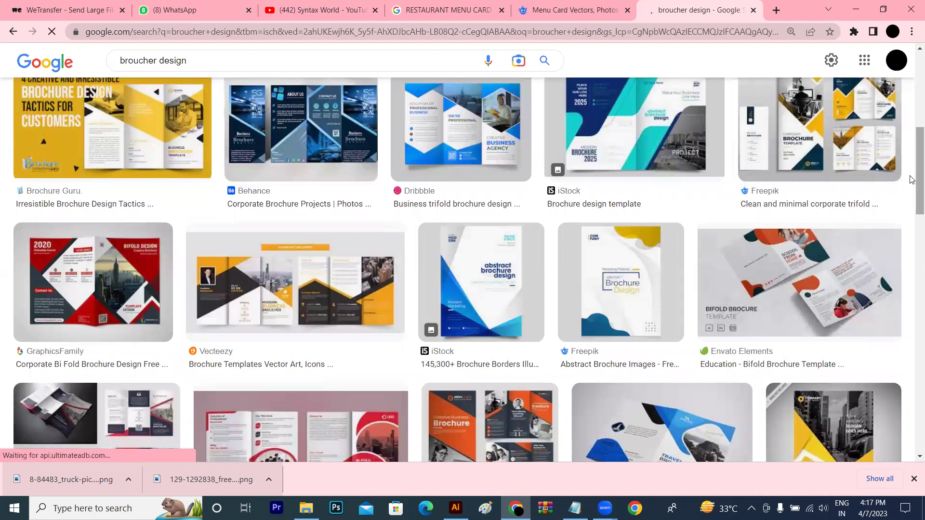
pyautogui.click(817, 119)
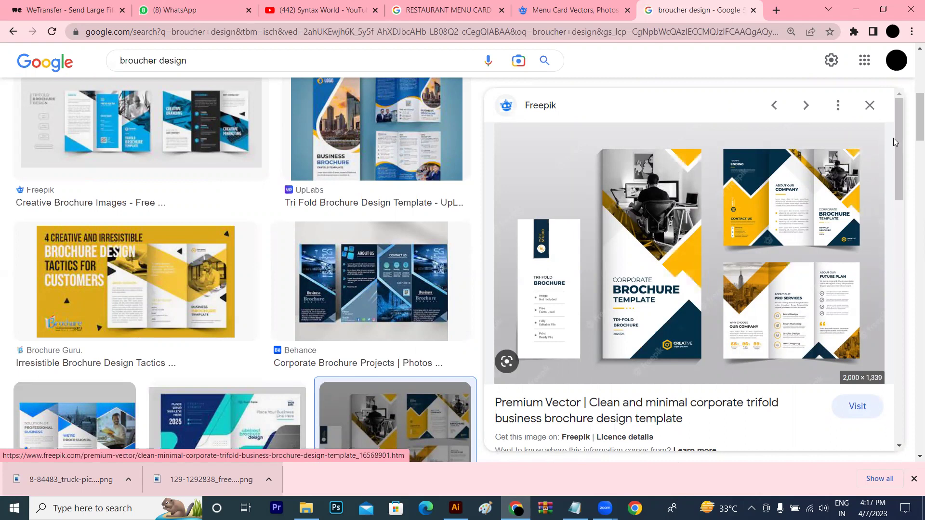
pyautogui.scroll(-7, 912, 168)
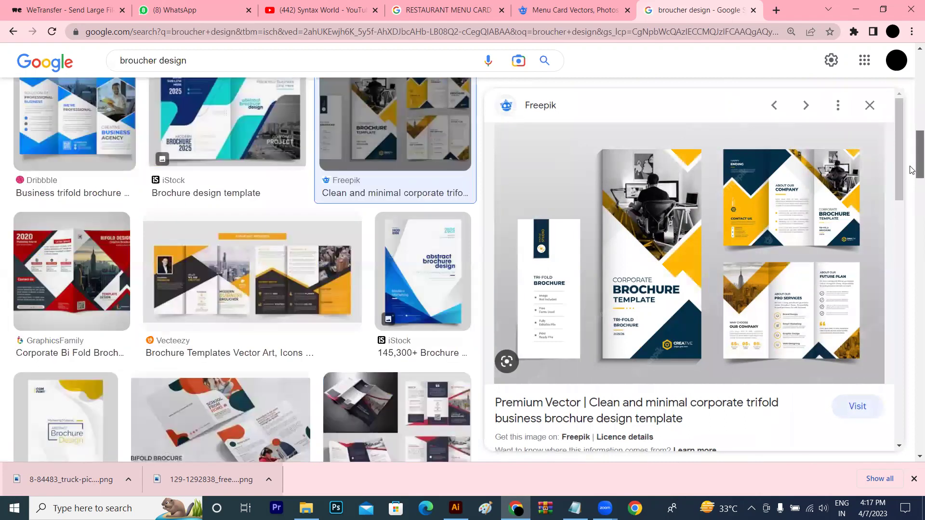
pyautogui.click(252, 259)
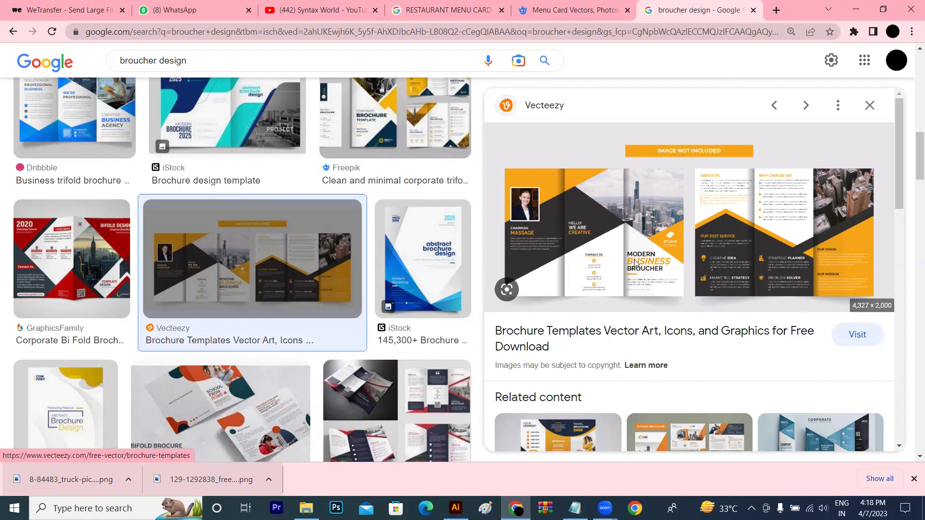
pyautogui.click(635, 263)
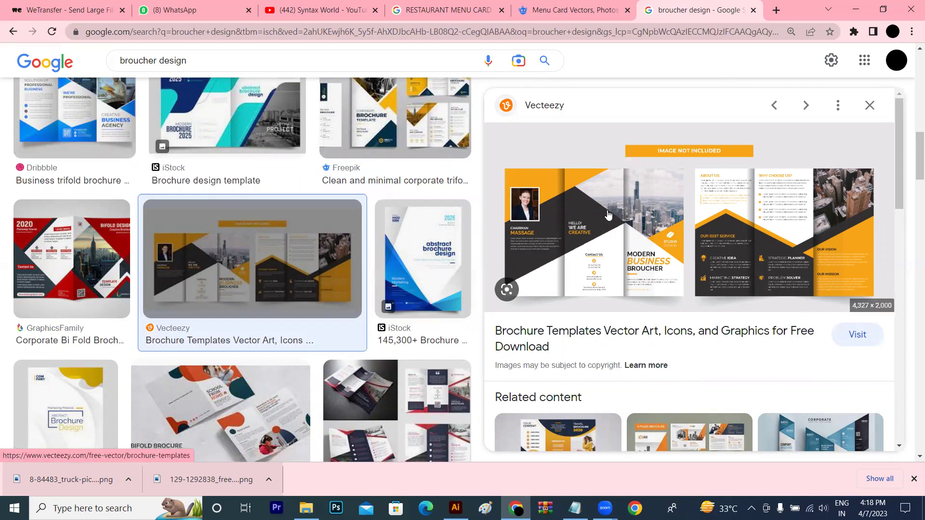